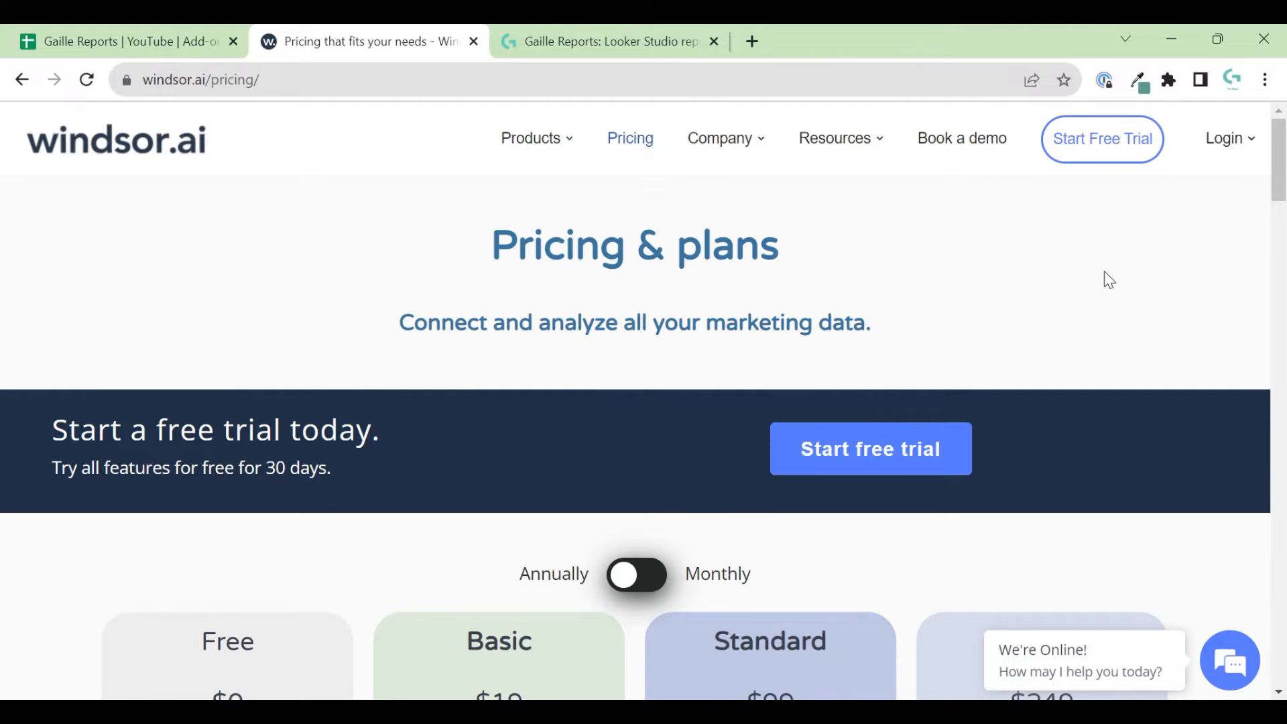
- Review the Windsor.ai plan prices ($0 to $249, Basic at $19), then go to the data onboarding sign-in
scroll(416, 504, "down", 3)
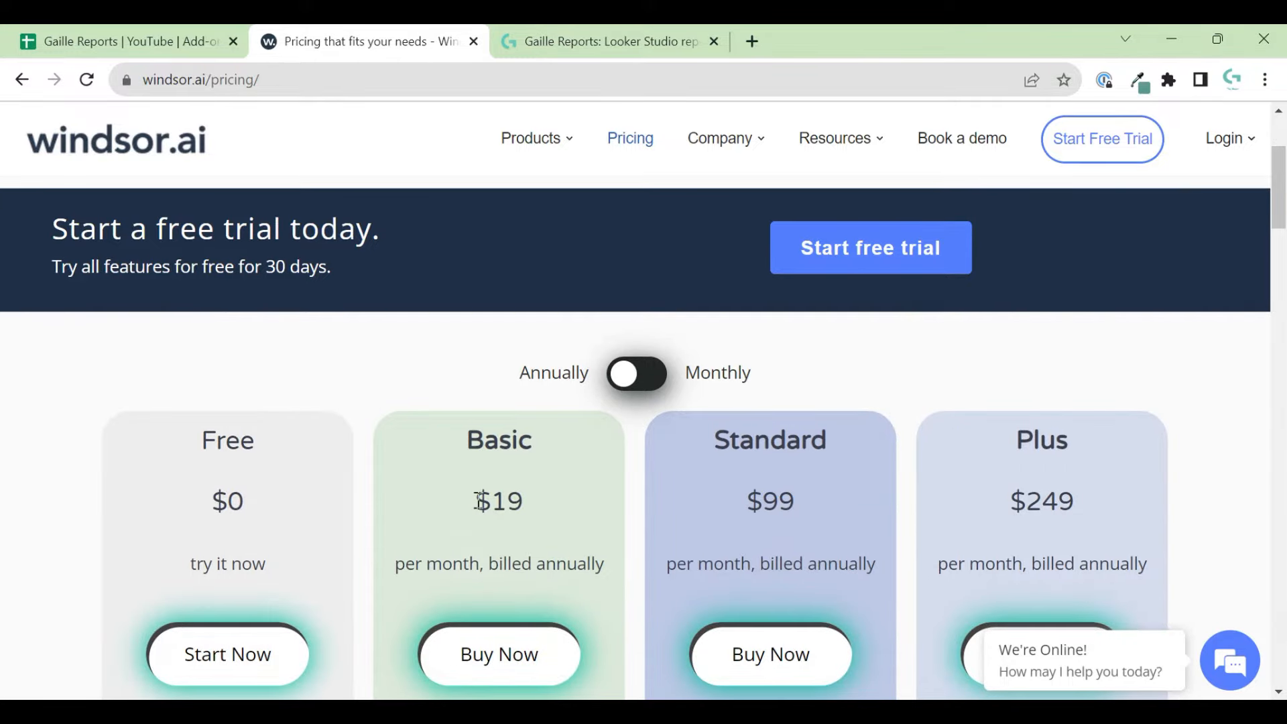
left_click_drag(471, 501, 536, 505)
scroll(535, 505, "down", 1)
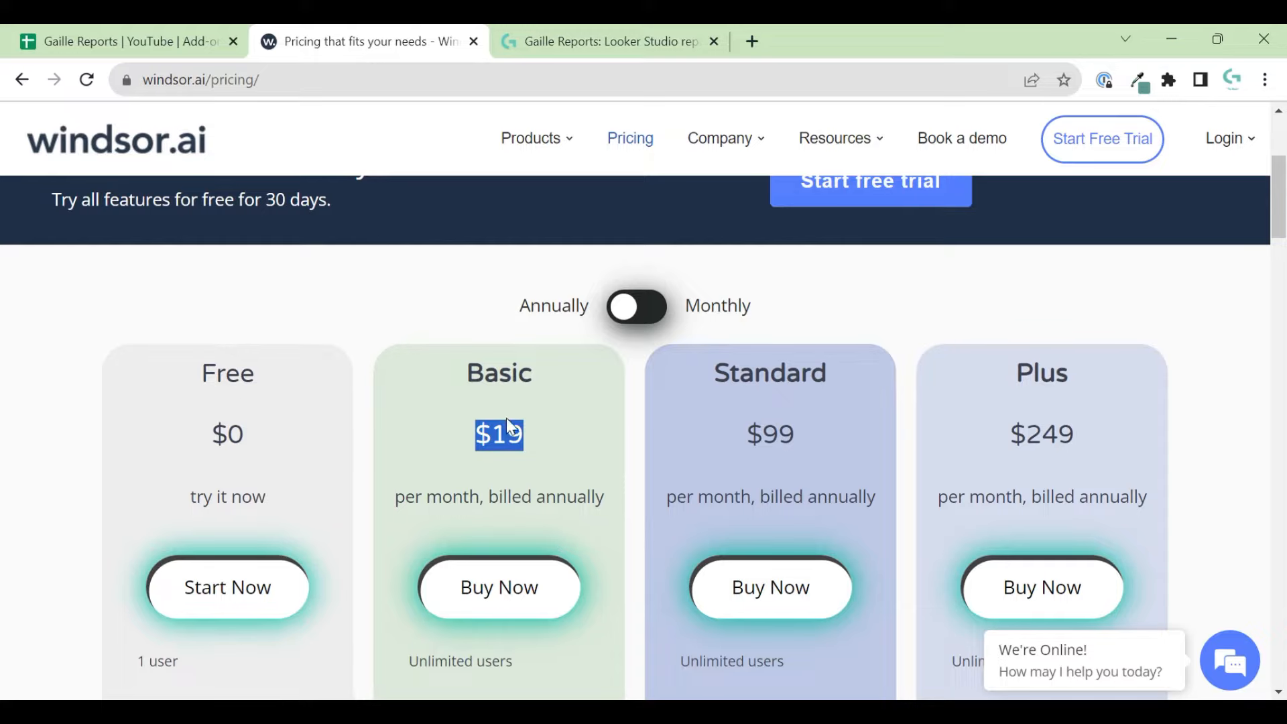
scroll(613, 321, "up", 4)
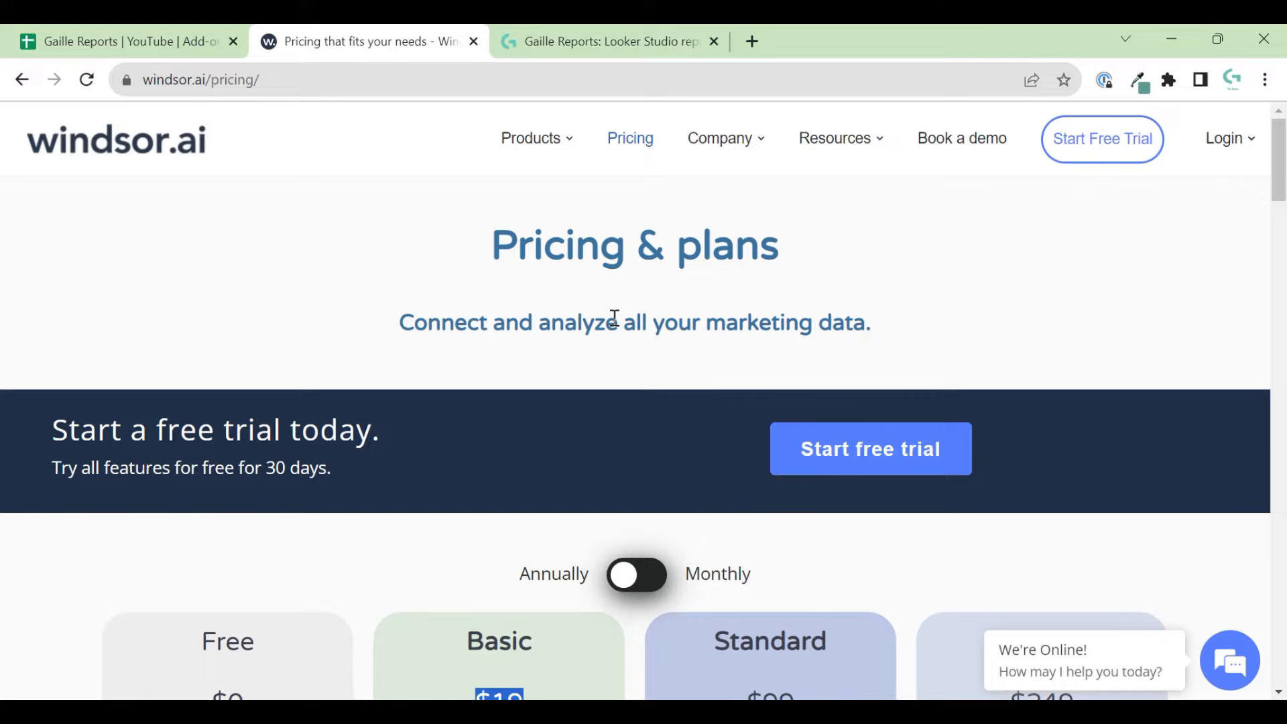
left_click(1233, 137)
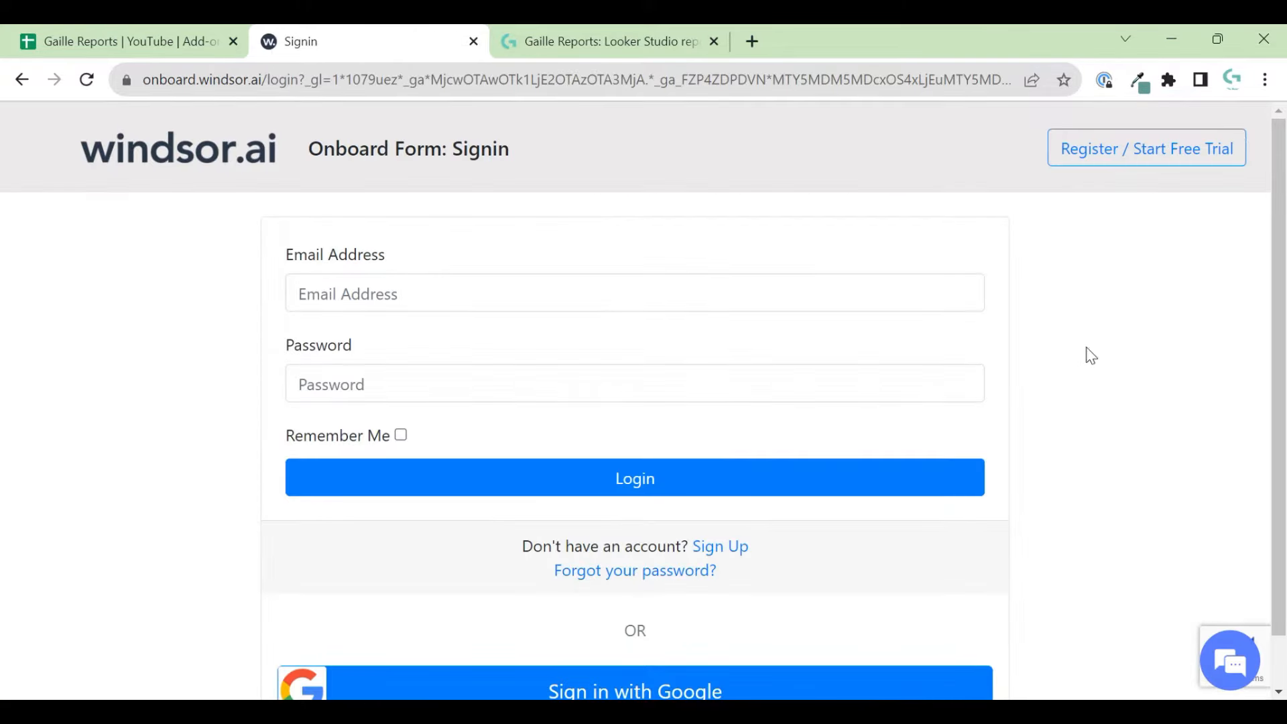
- Sign in with Google and pick Google Analytics 4 (App + Web) from the Data Sources list
scroll(971, 532, "down", 1)
left_click(557, 638)
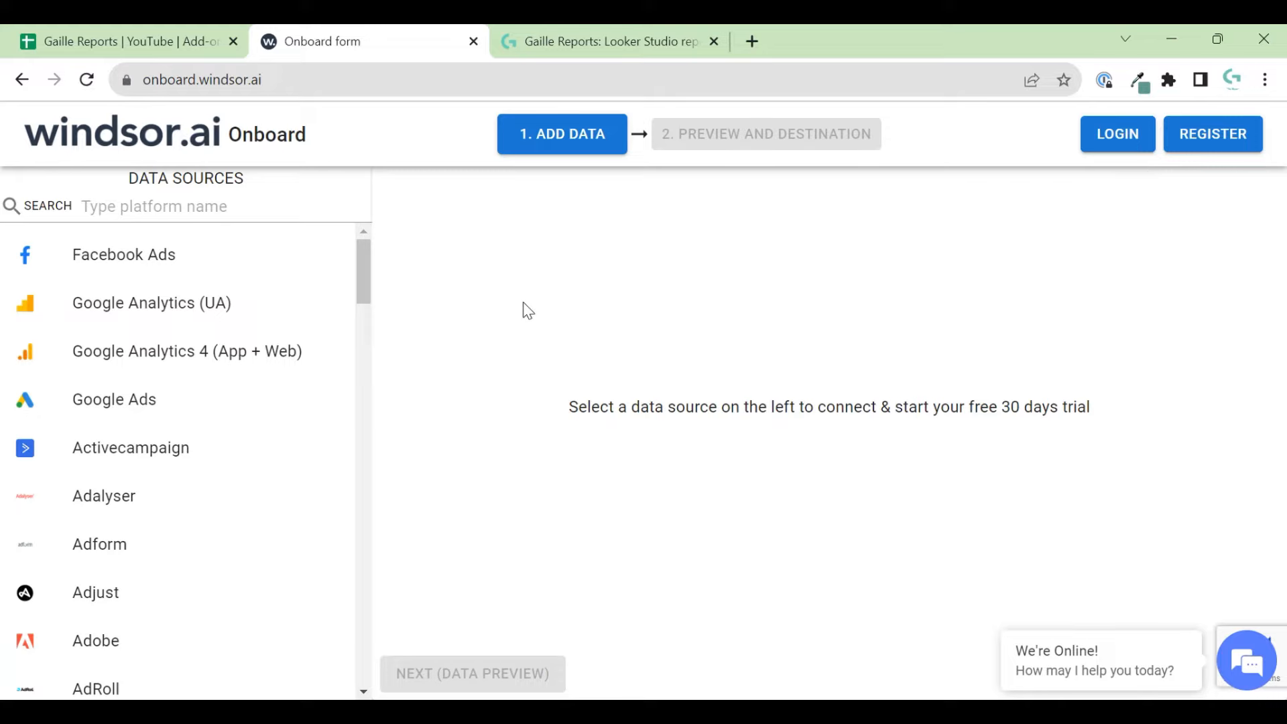
left_click(195, 218)
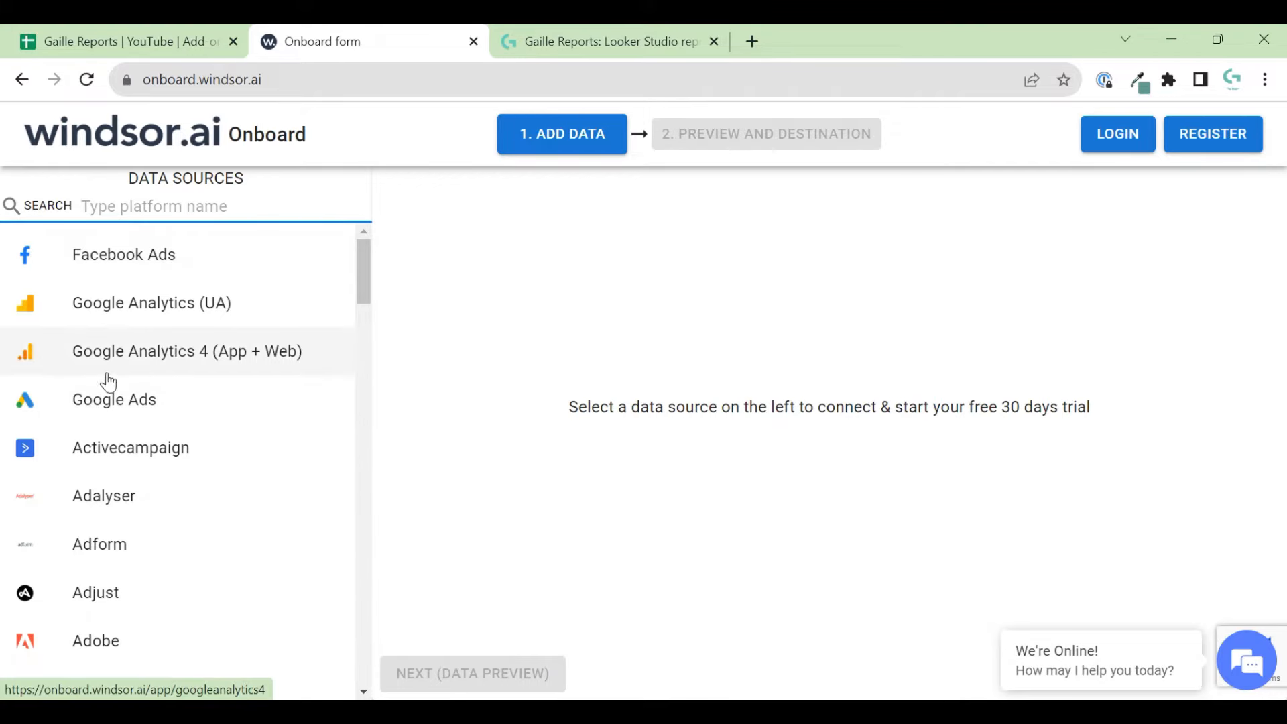
left_click(114, 352)
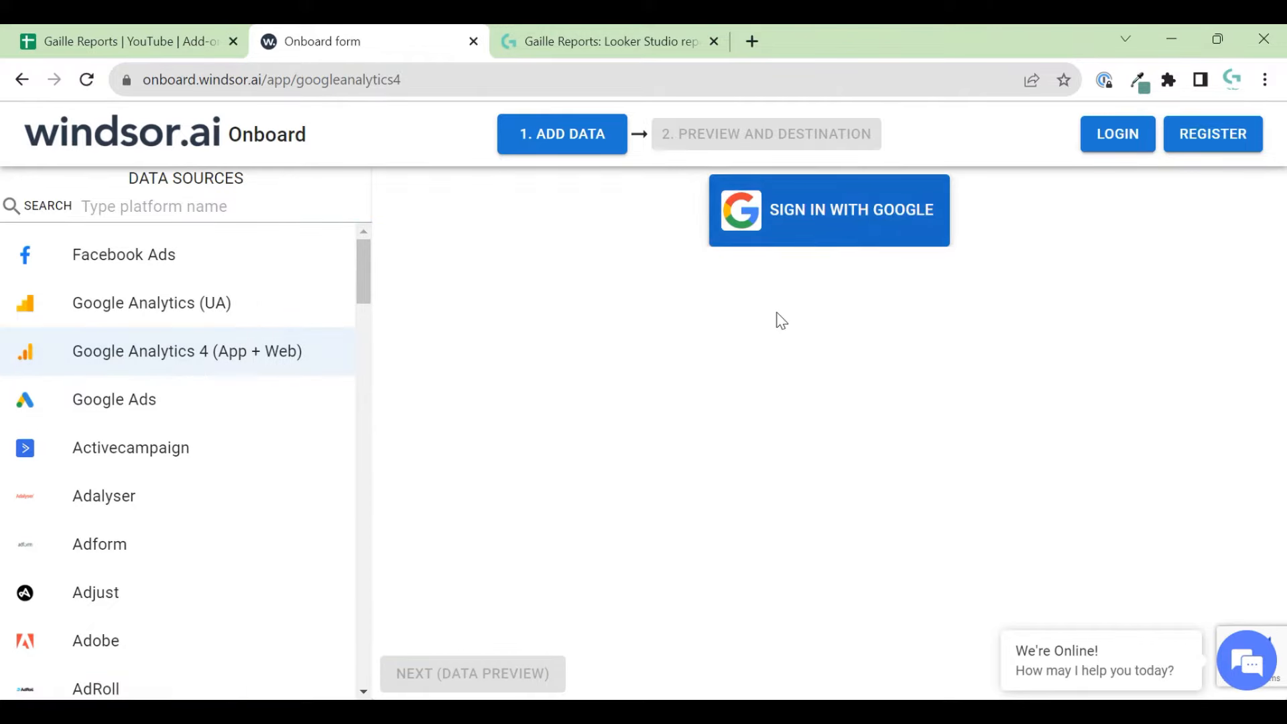
left_click(781, 242)
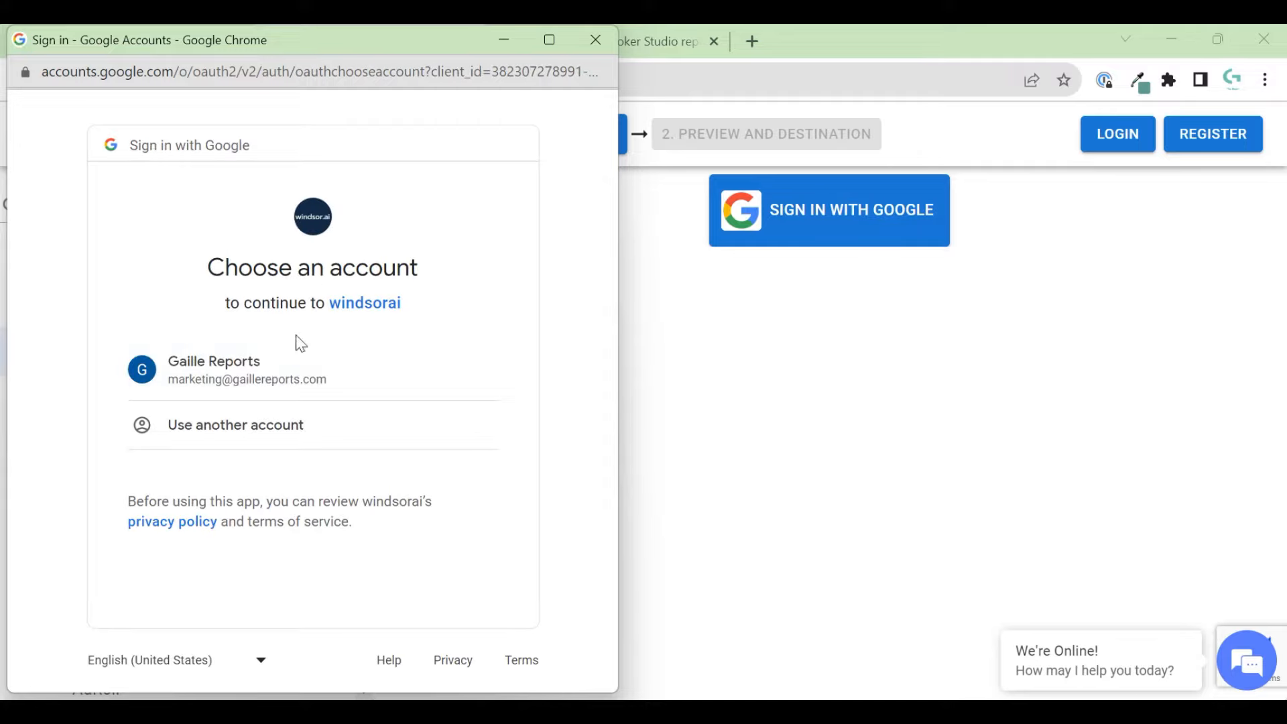
- Choose the Google account and let windsorai access its Google Analytics data
left_click(236, 389)
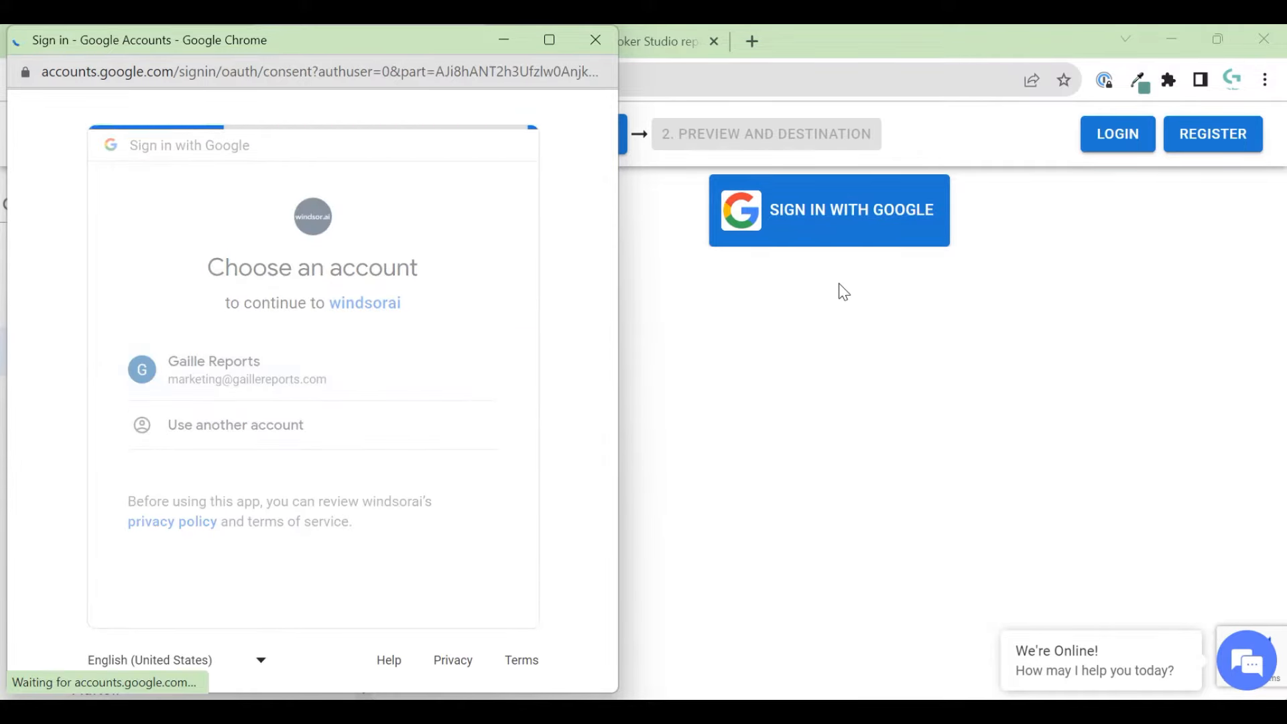
scroll(497, 370, "down", 3)
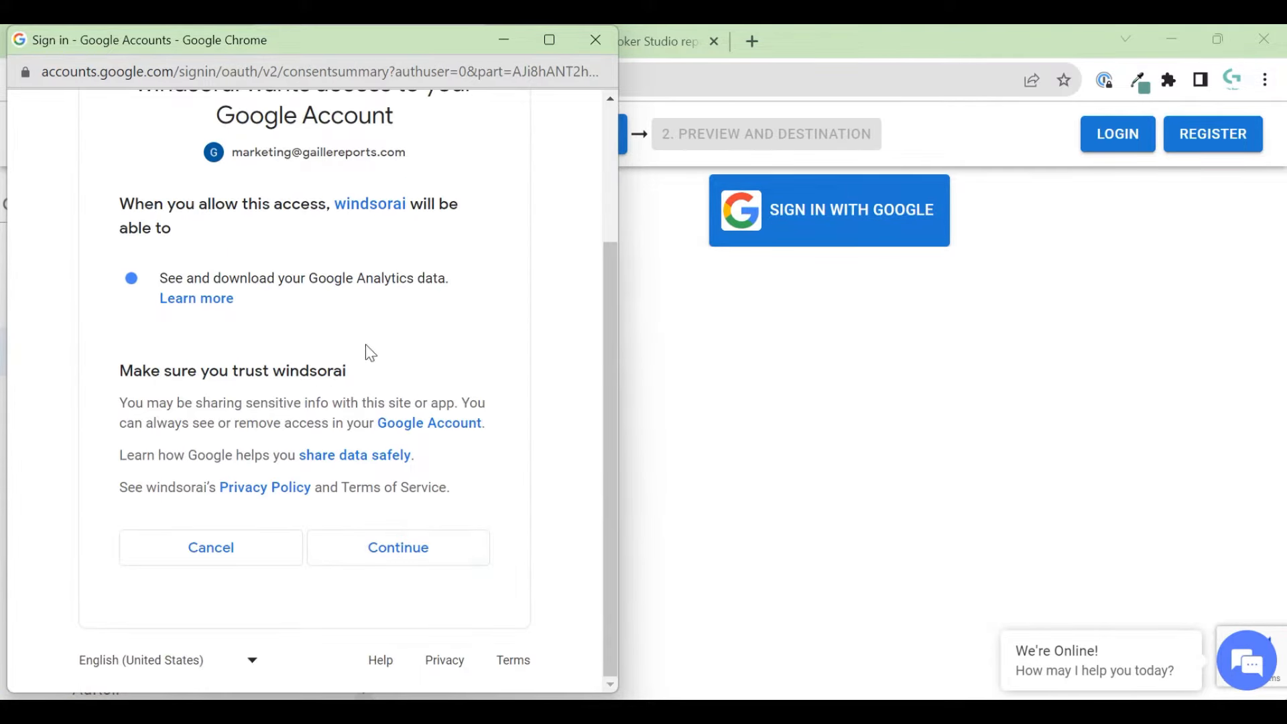
scroll(368, 352, "up", 3)
scroll(368, 359, "down", 2)
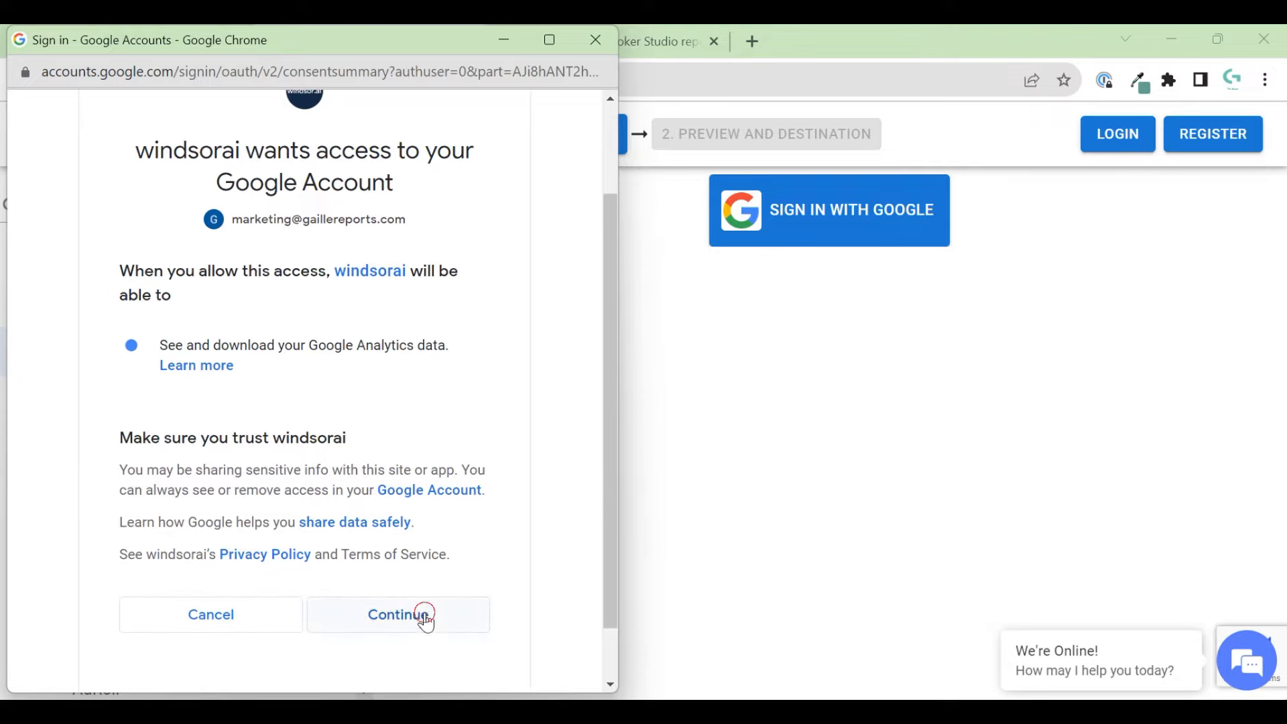
left_click(426, 622)
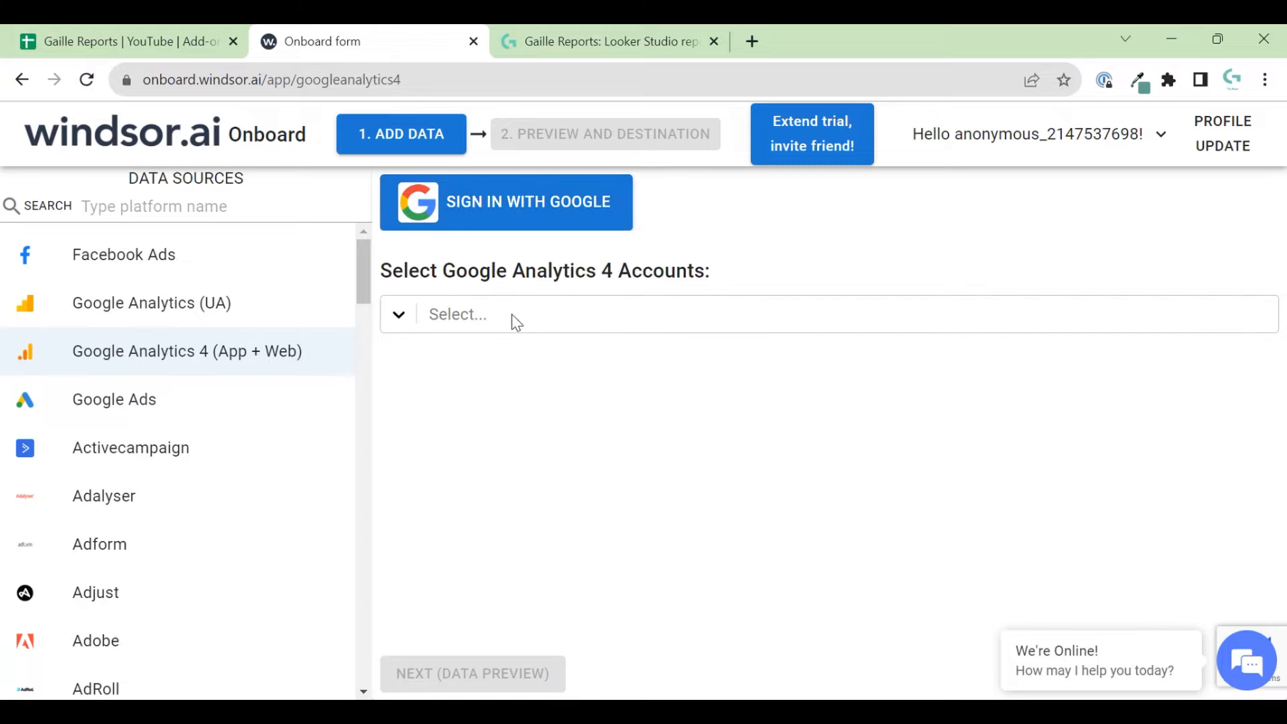
- Select the gaillereports.com - GA4 property and replace the client name in the details form
left_click(411, 317)
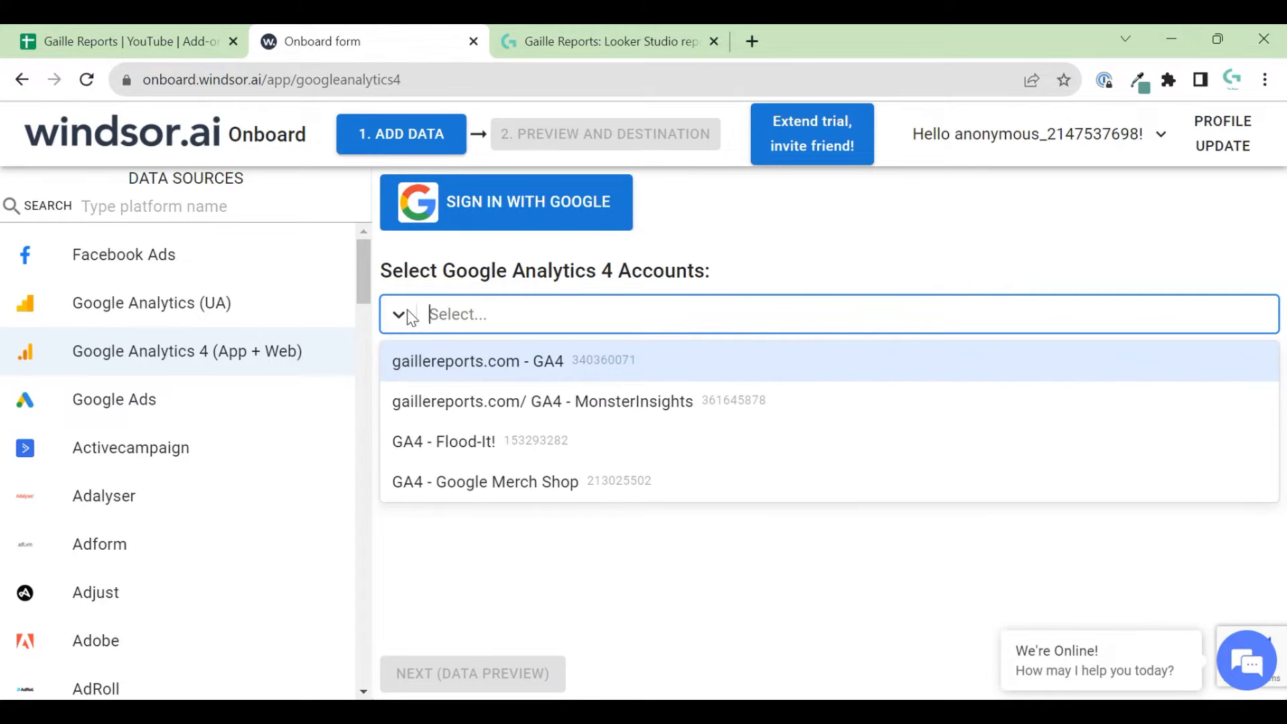
left_click(512, 357)
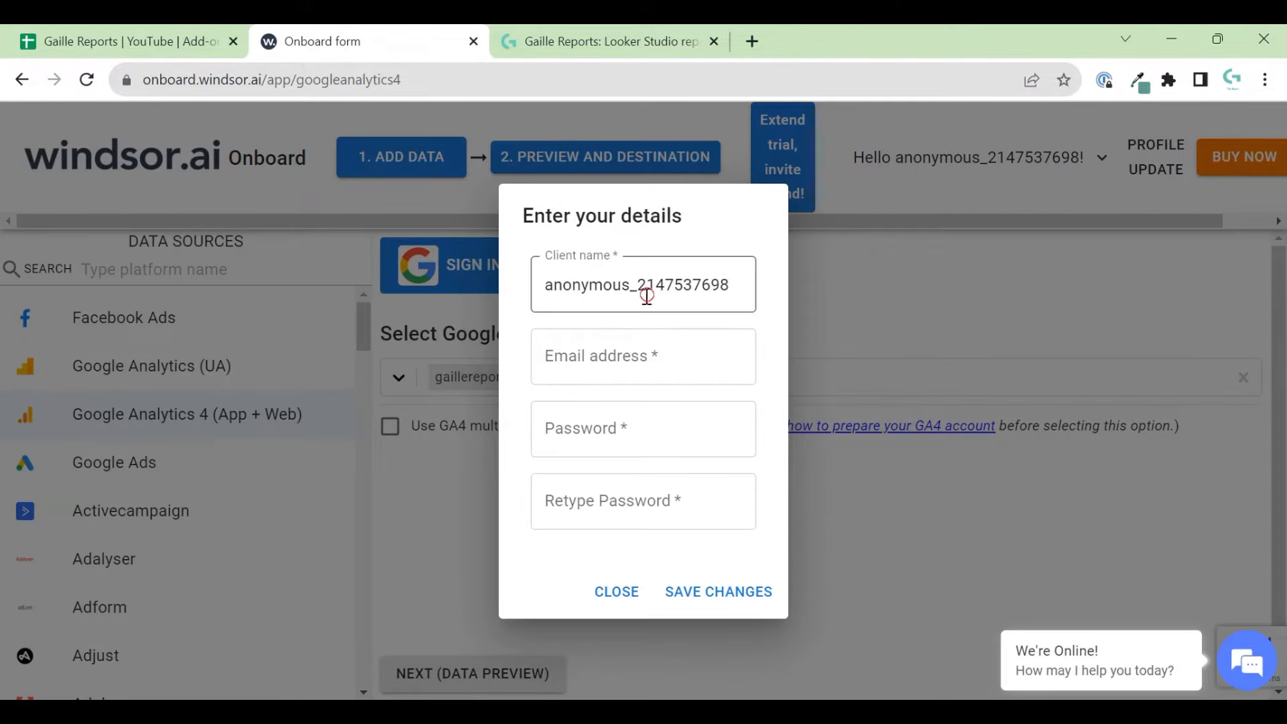
double_click(646, 298)
type("Gala")
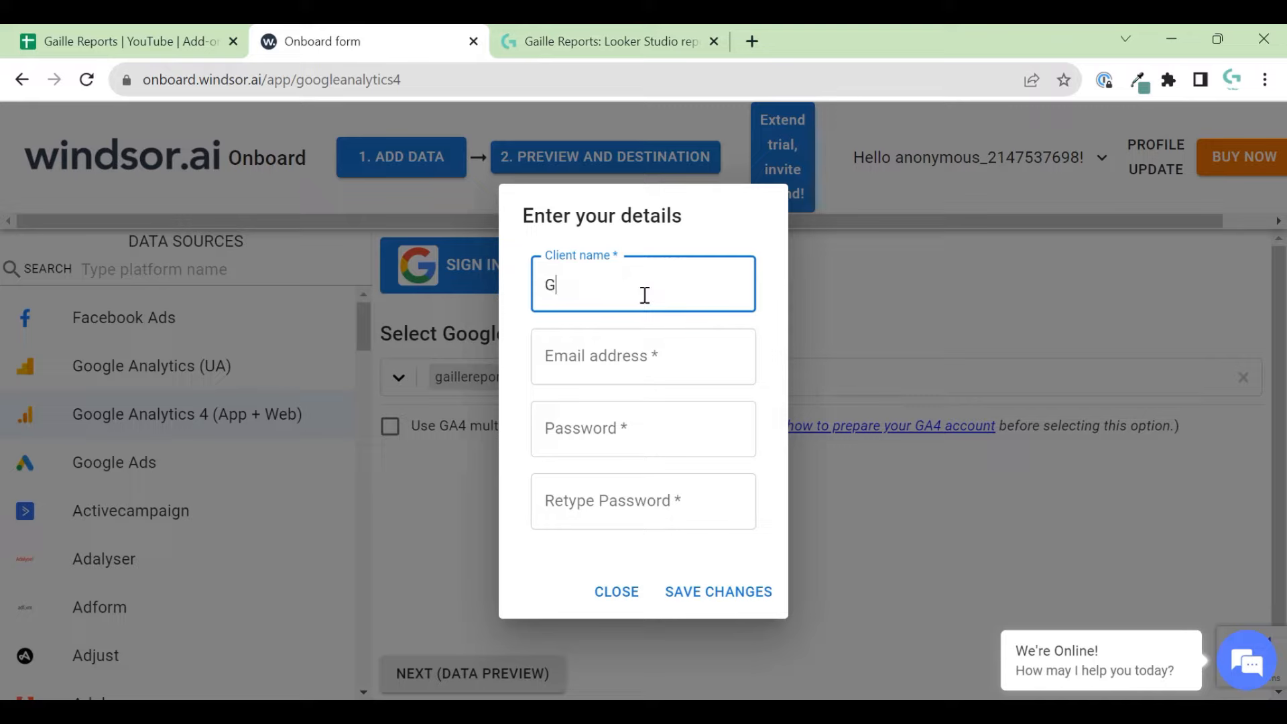
- Fill in the contact e-mail, password and password confirmation, save the details, and close the dialog
left_click(658, 366)
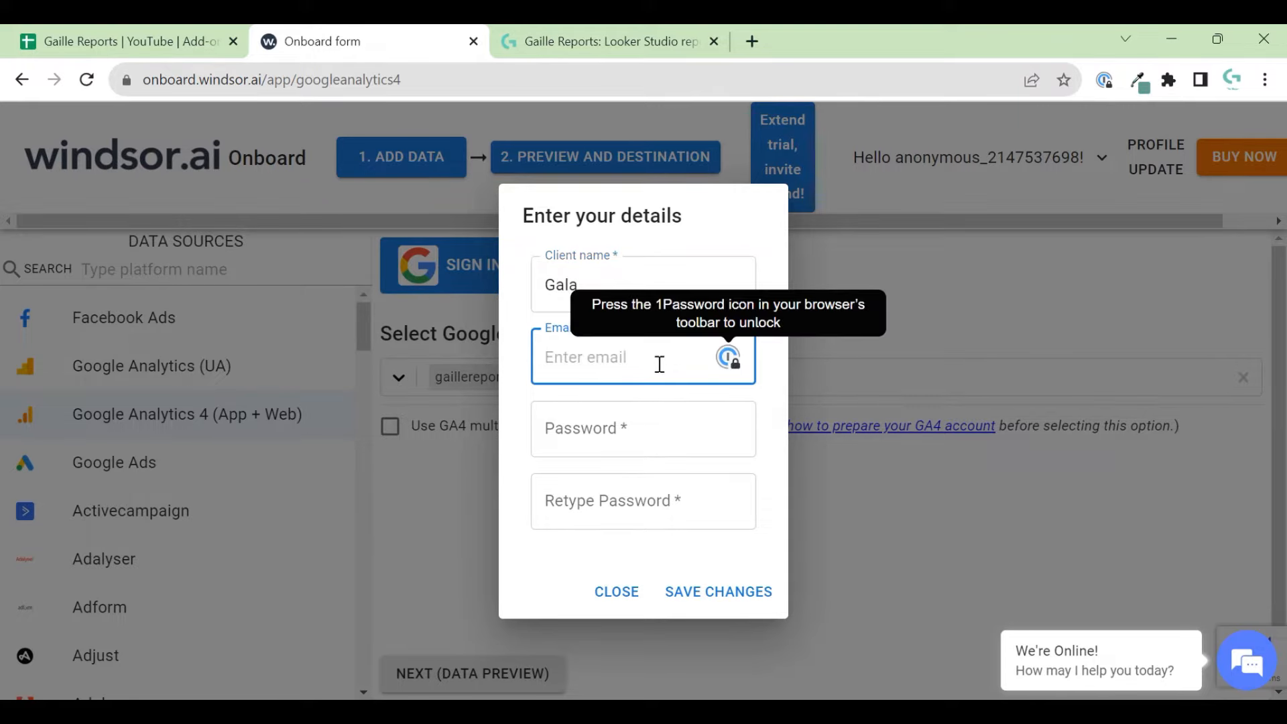
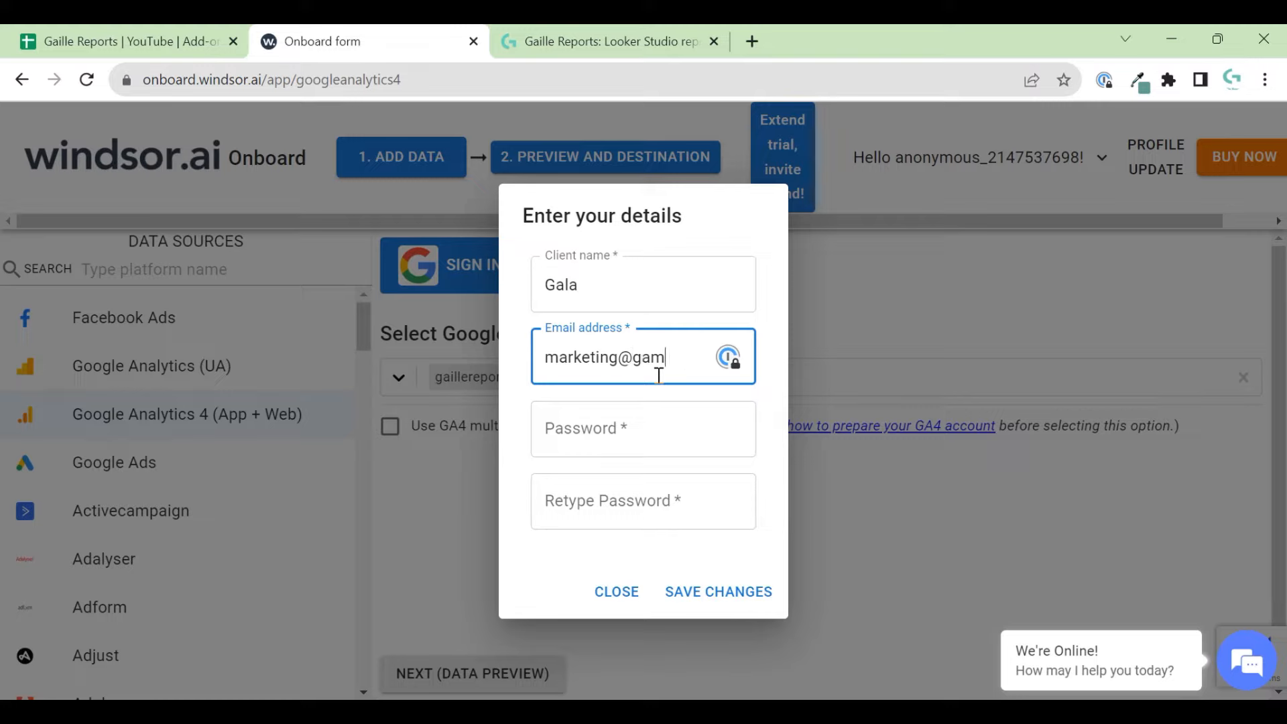
key("Tab")
type("xxxxxxxxxxx")
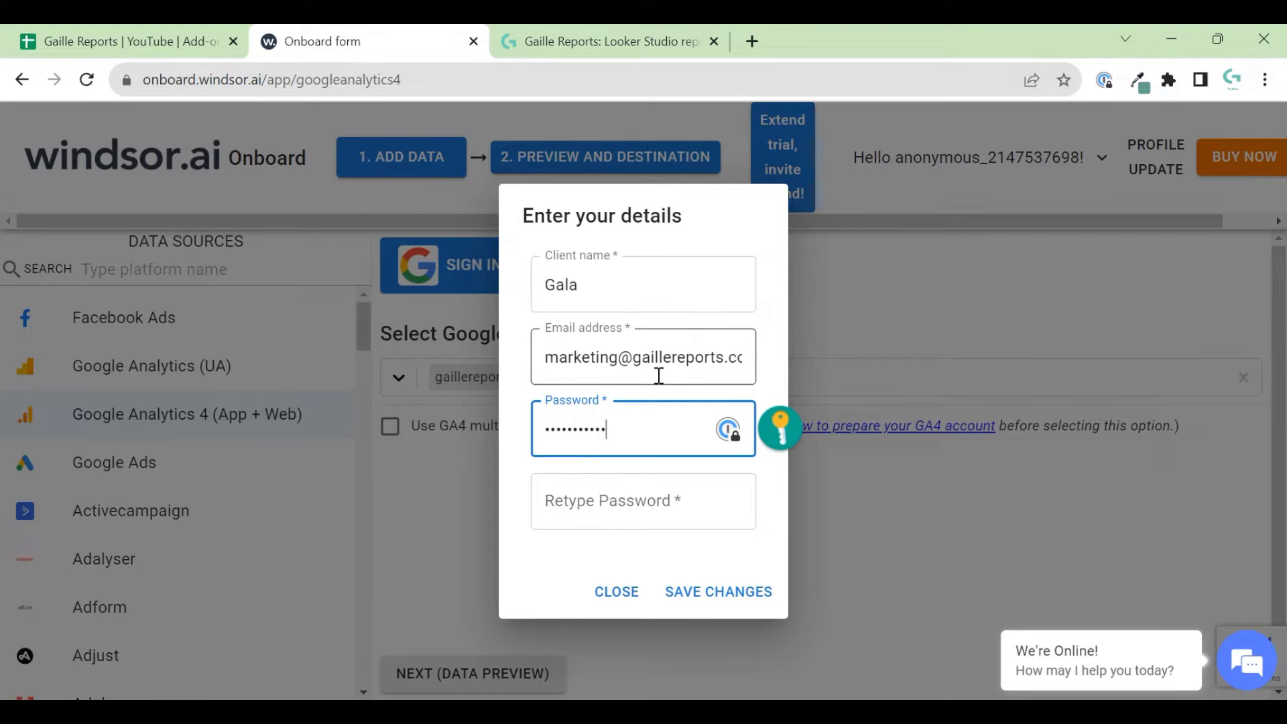
key("Tab")
type("xxx")
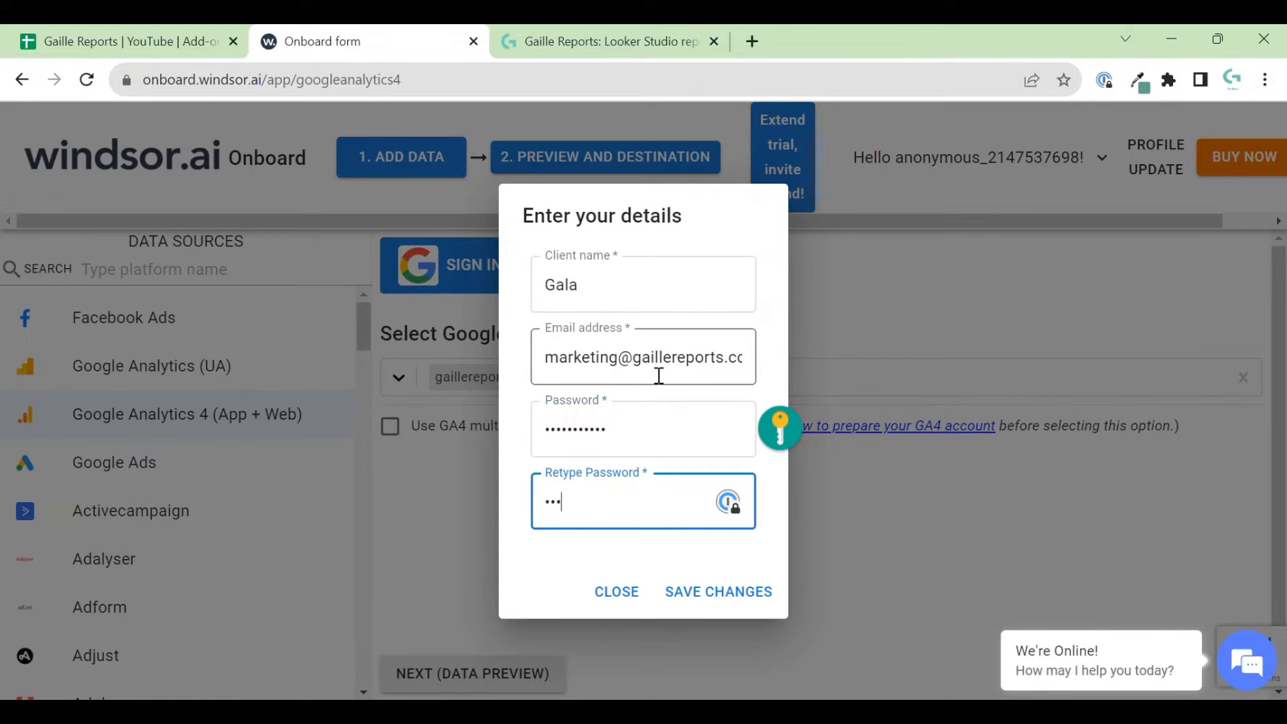
type("xxxxxxx")
left_click(763, 599)
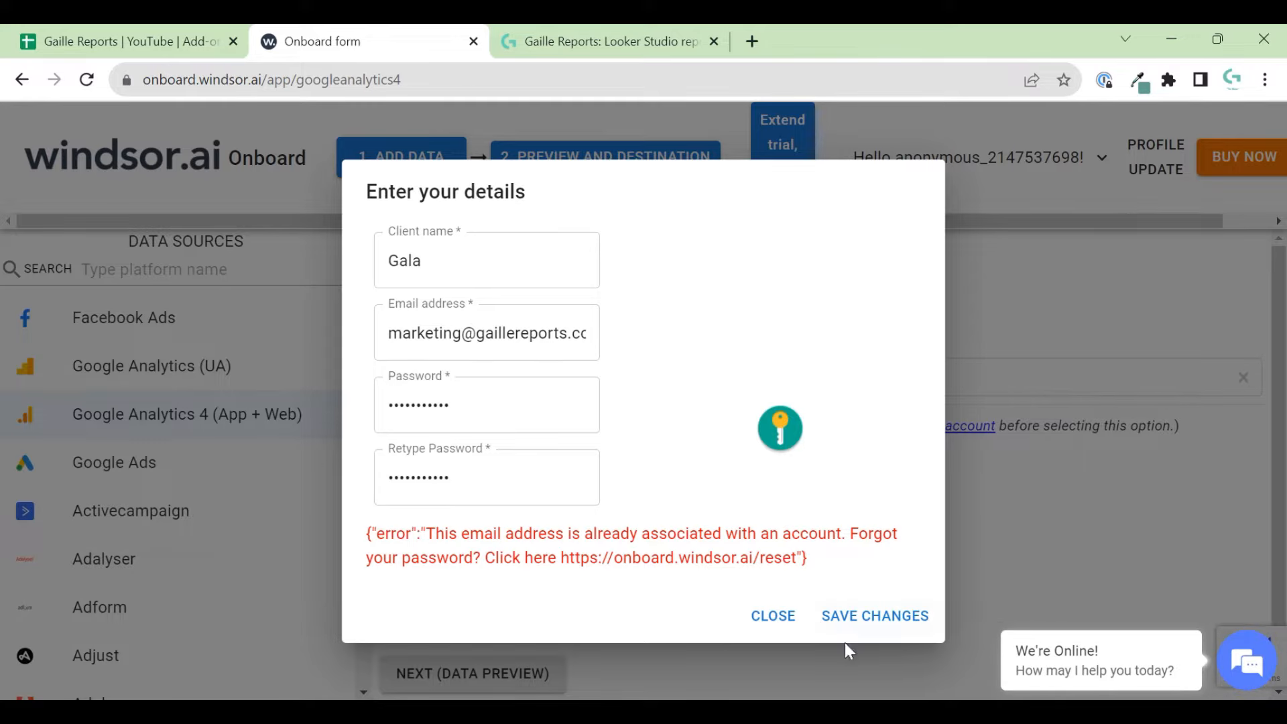
left_click(774, 618)
left_click(517, 475)
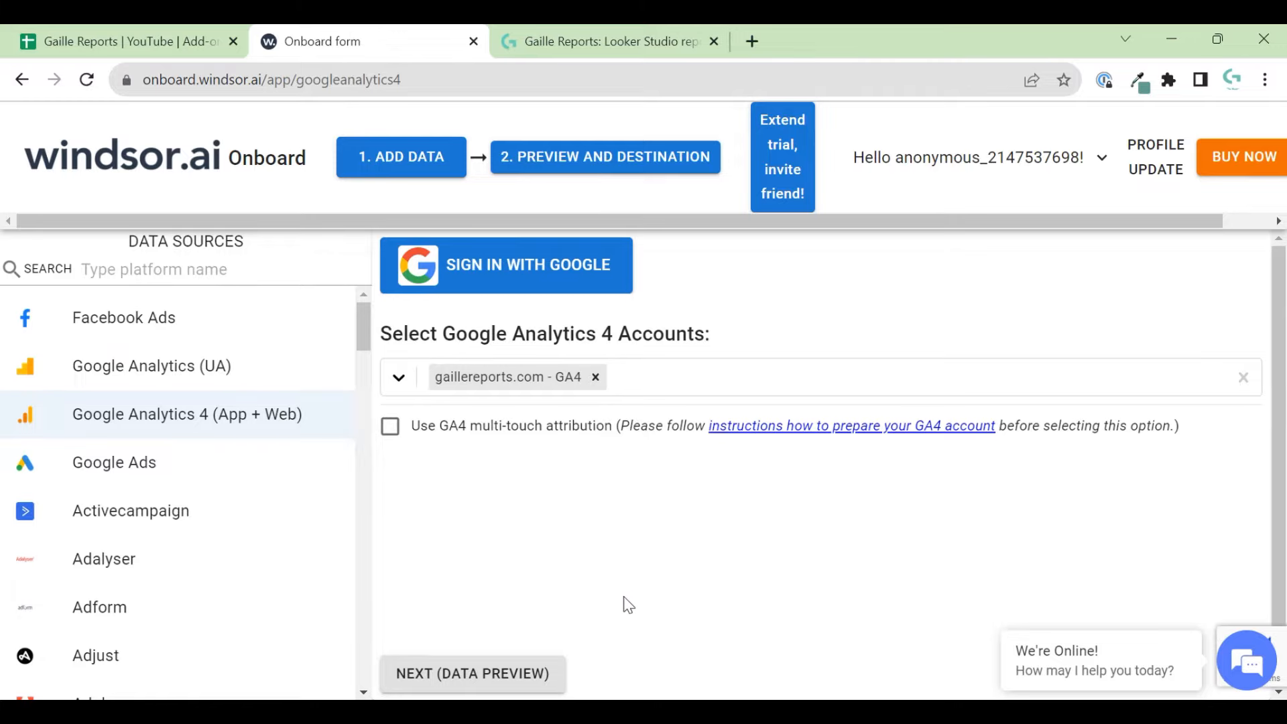
- Open the GA4 data preview and copy its JSON API URL
left_click(531, 678)
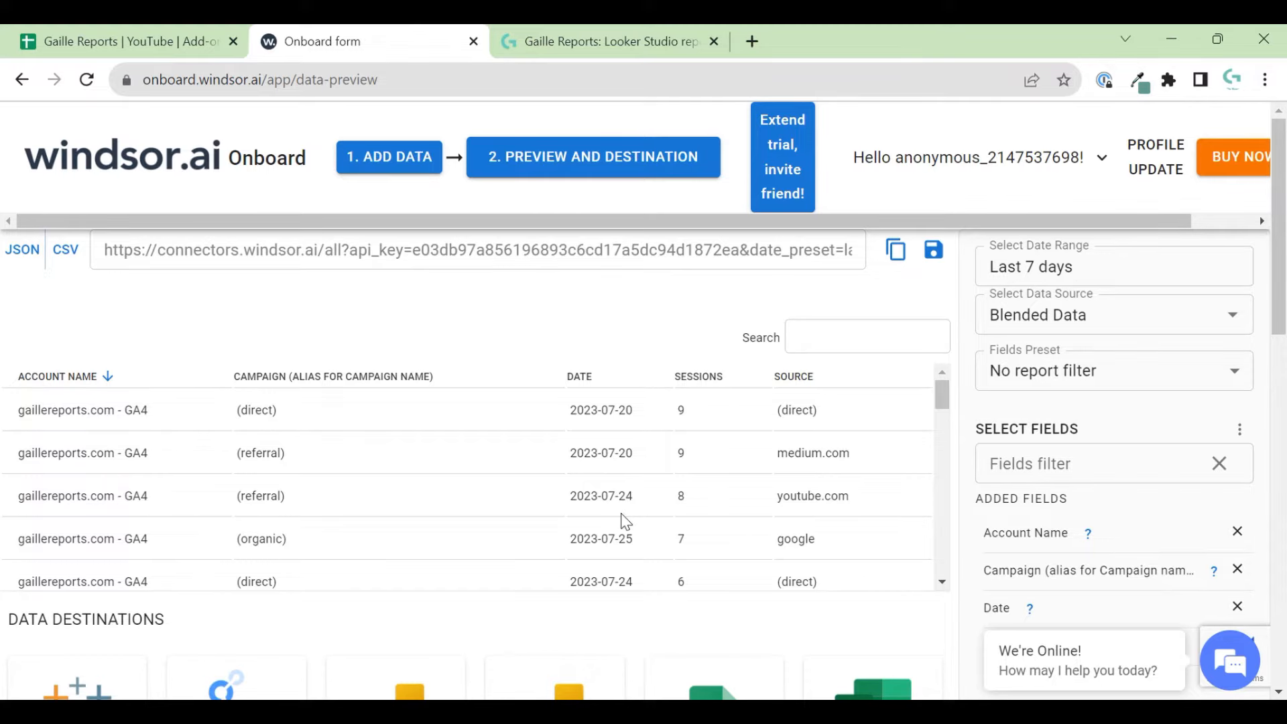
scroll(682, 512, "down", 1)
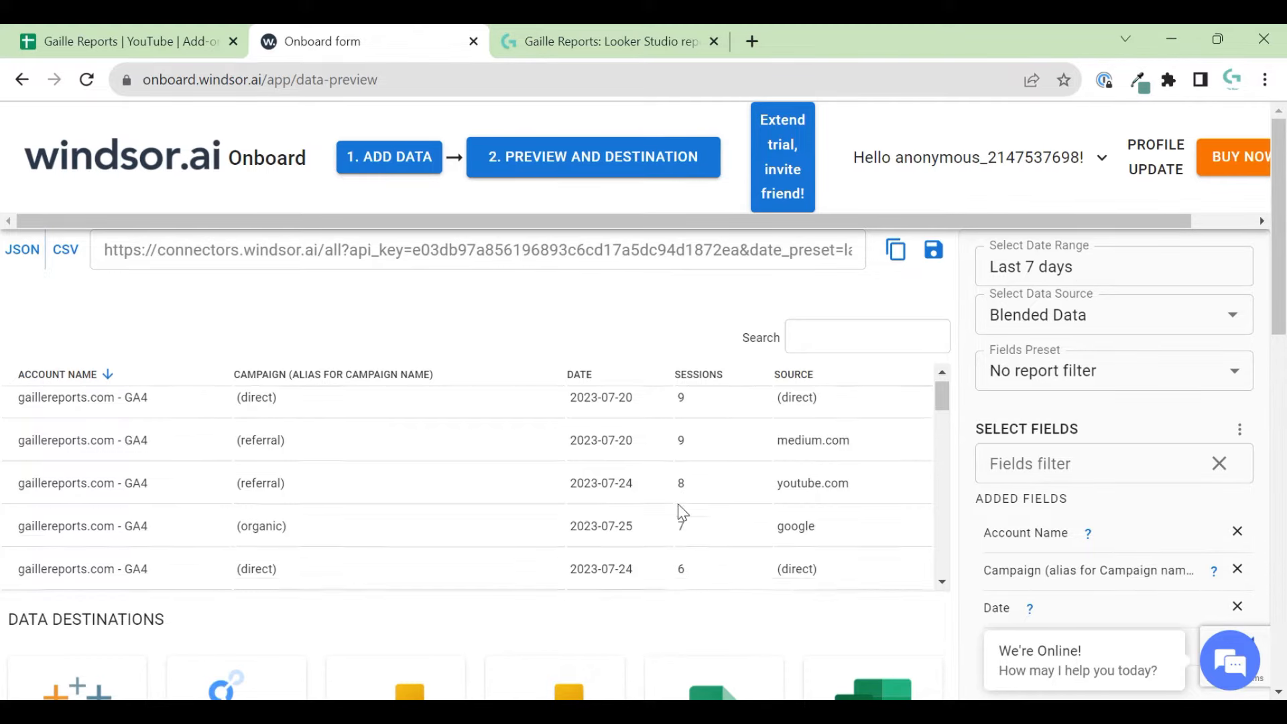
scroll(677, 504, "down", 8)
scroll(678, 504, "up", 8)
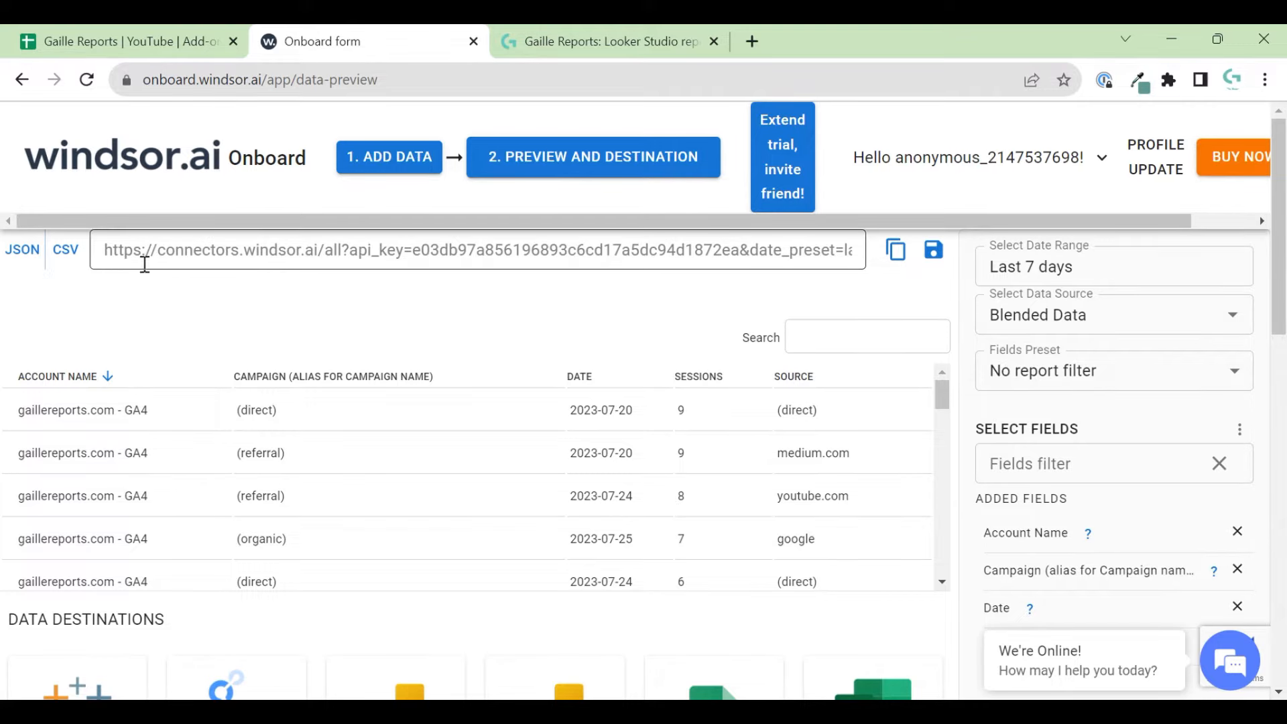
left_click_drag(144, 255, 898, 250)
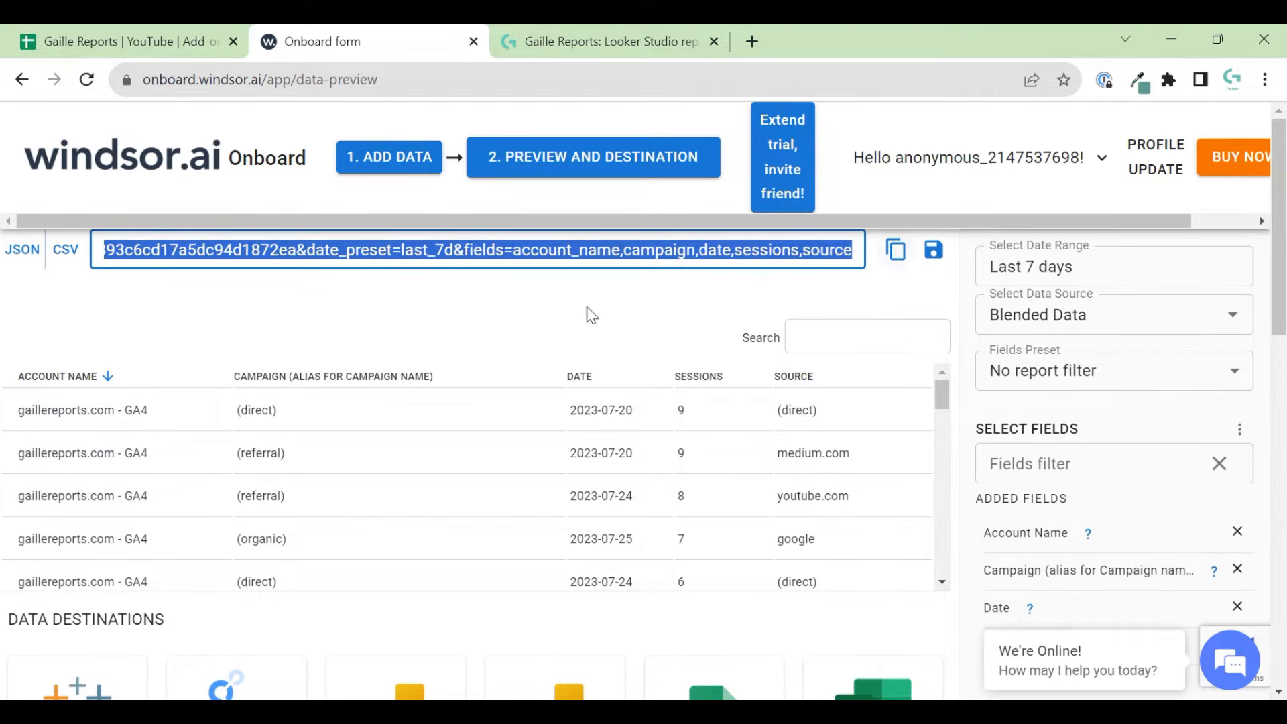
left_click(499, 318)
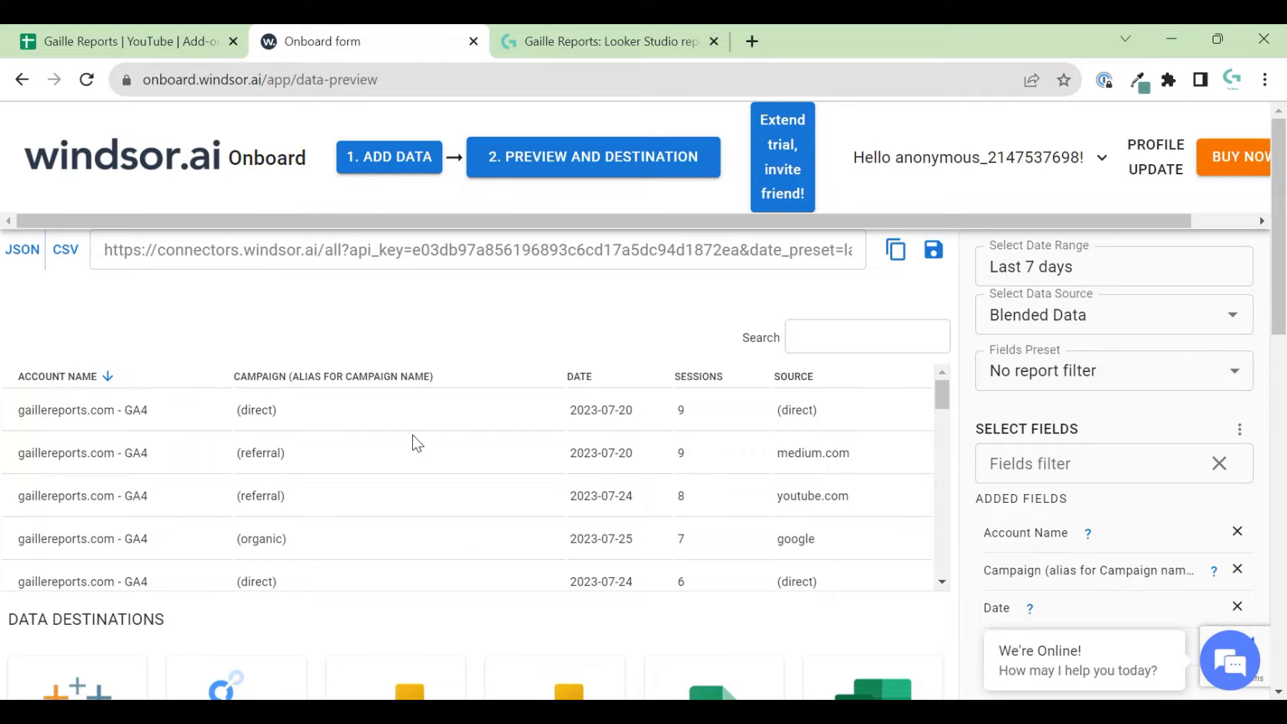
left_click(32, 260)
- Keep the last-7-days date range and scroll through the sessions preview rows
left_click(1091, 269)
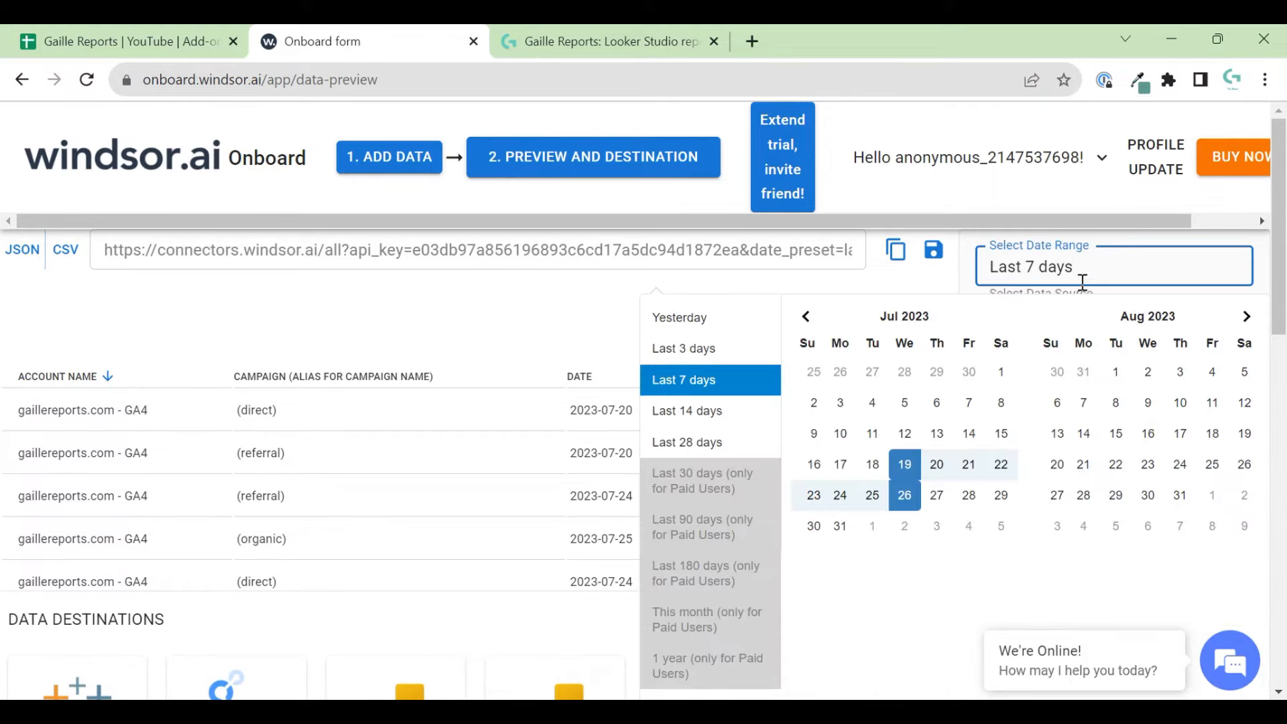
left_click(526, 524)
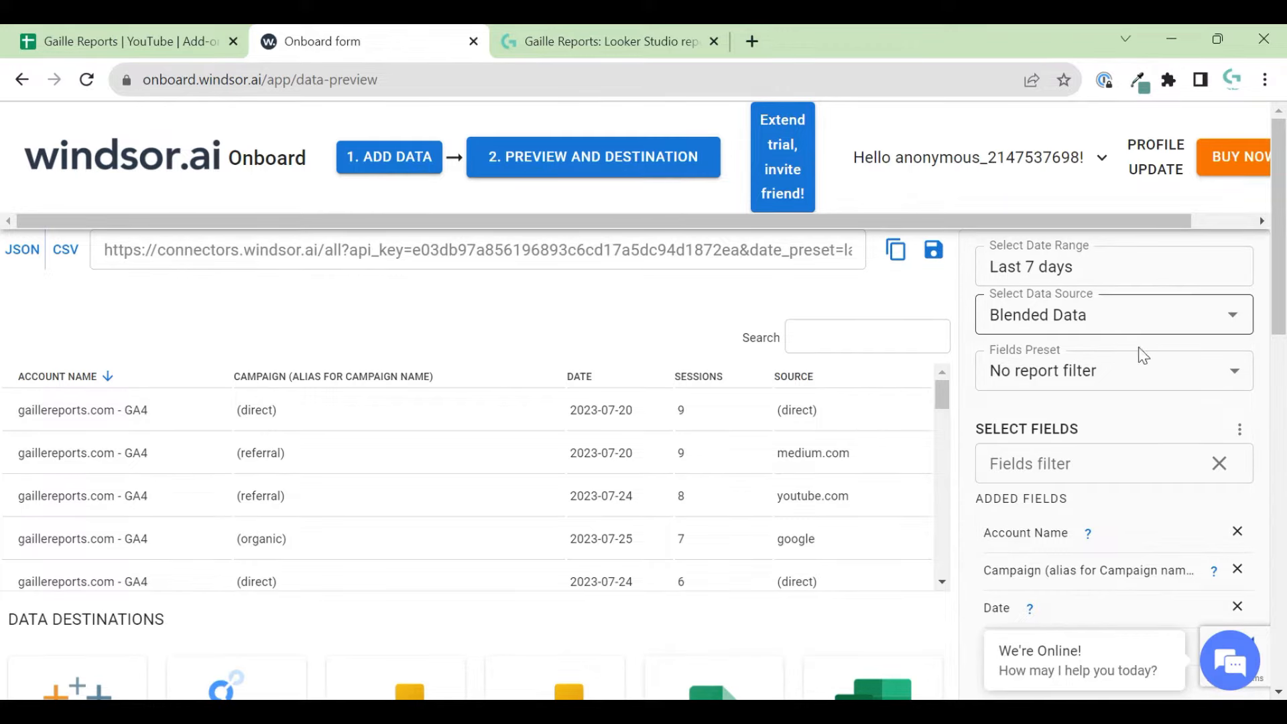
scroll(1198, 445, "down", 10)
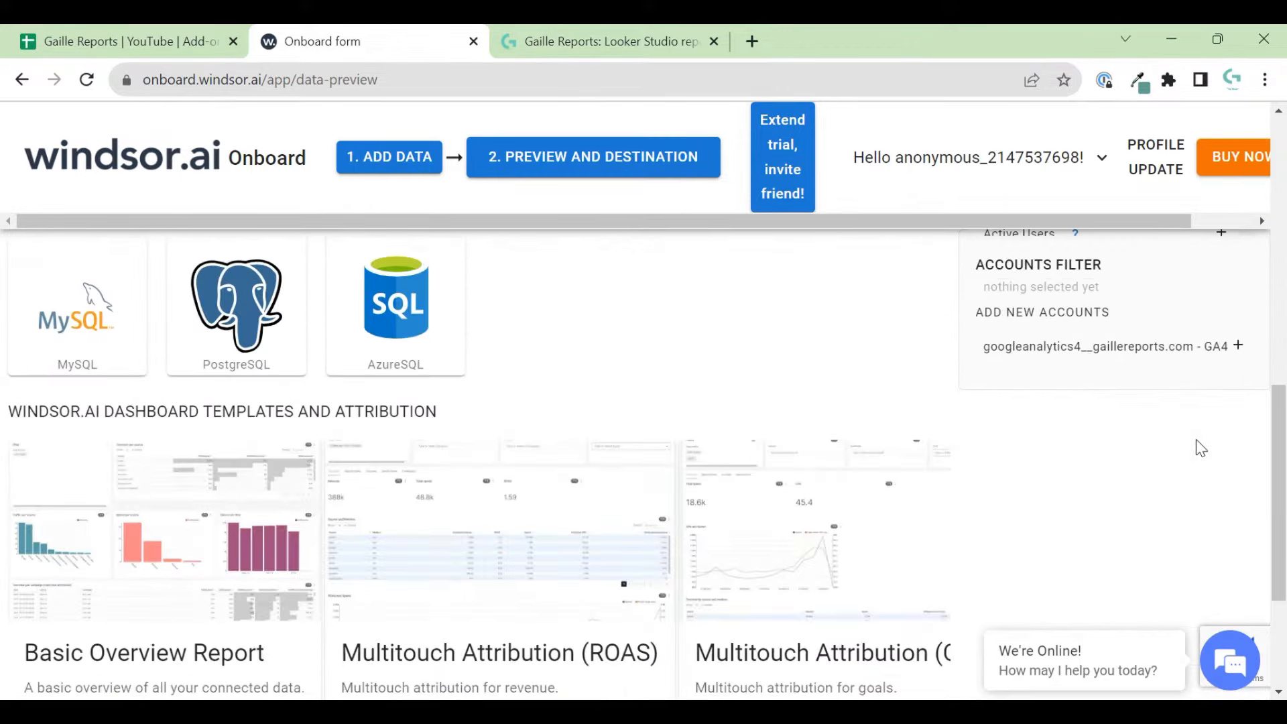
scroll(1200, 447, "up", 8)
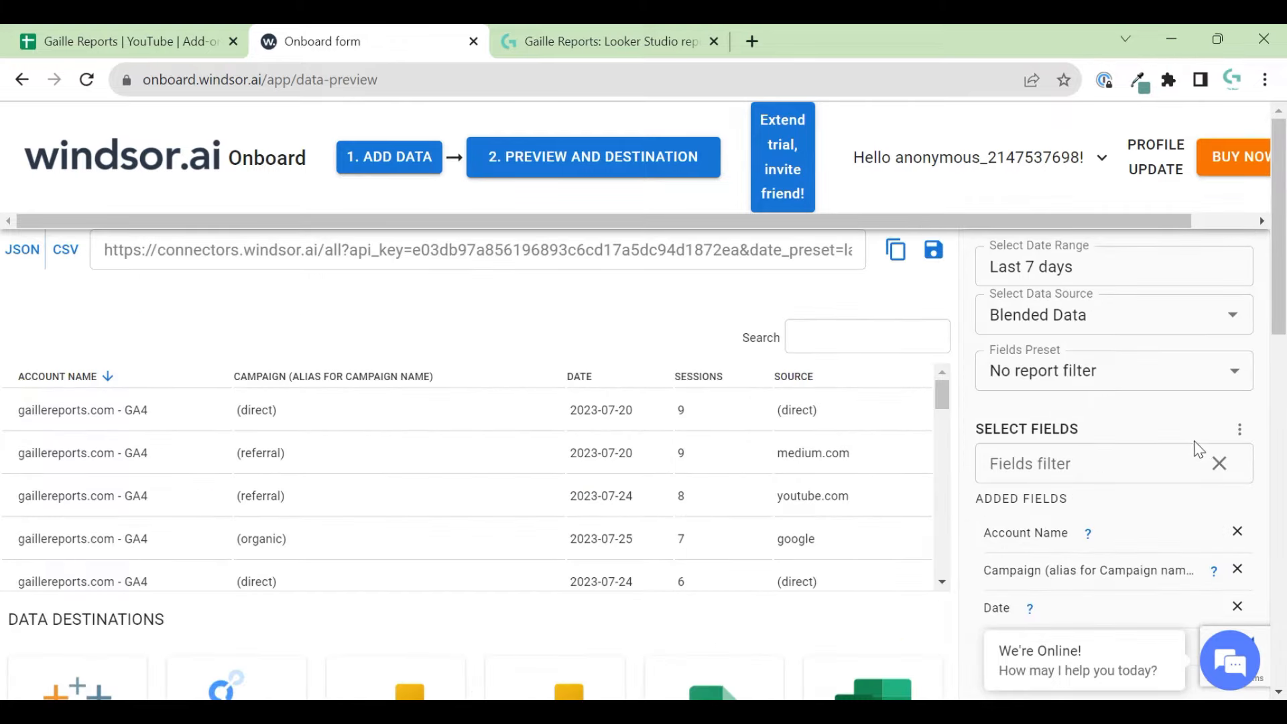
scroll(779, 557, "down", 4)
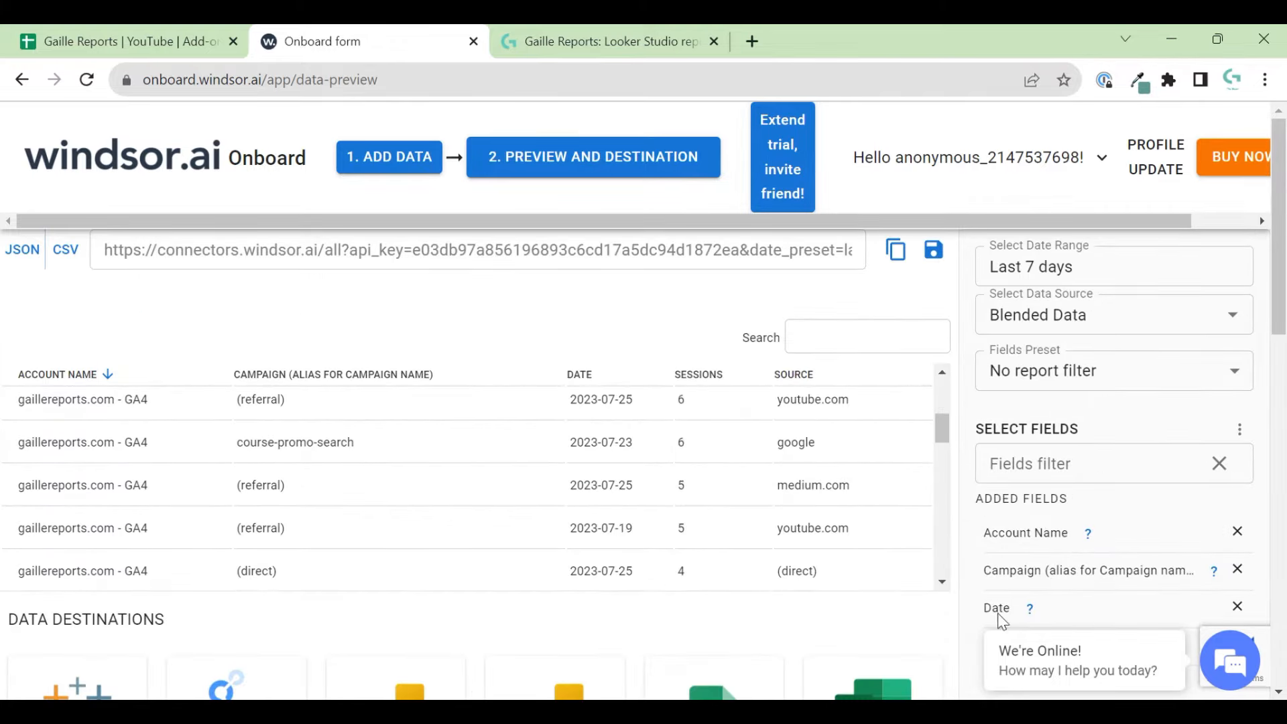
scroll(914, 640, "down", 1)
scroll(913, 640, "down", 4)
scroll(938, 509, "up", 8)
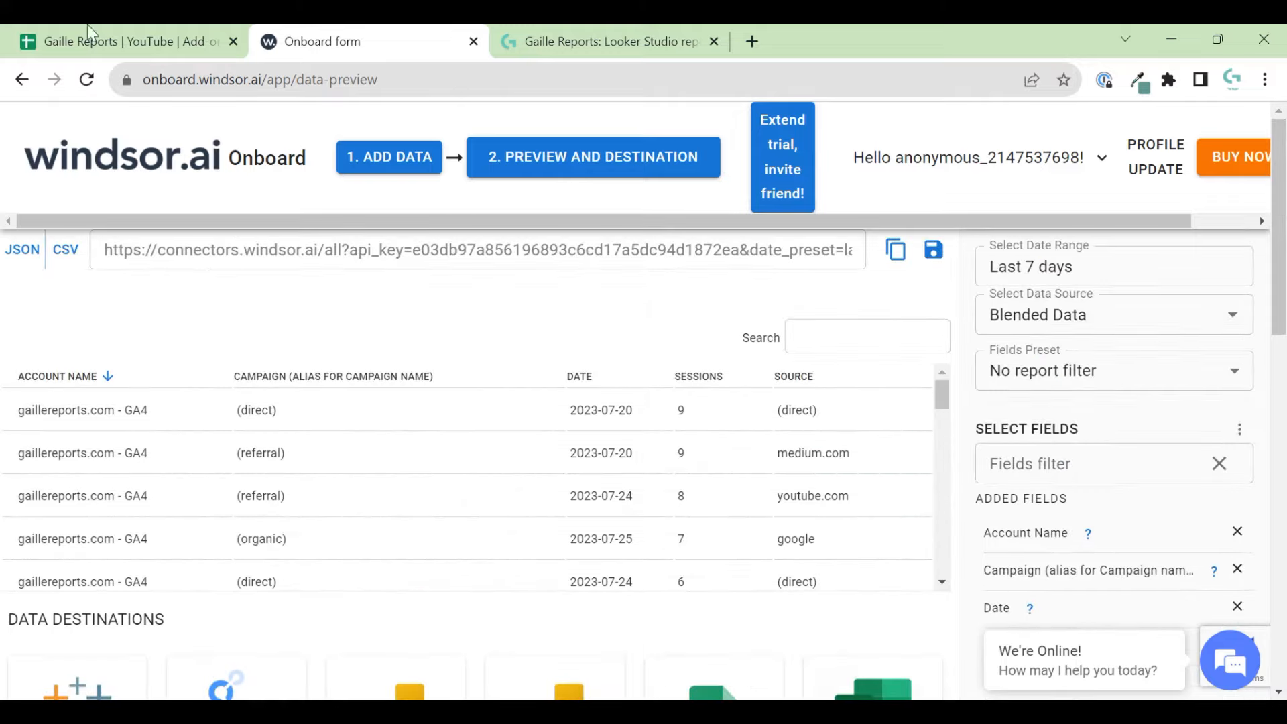
- In the Gaille Reports spreadsheet, add a blank Sheet5 and move it after LS_Daily
left_click(50, 31)
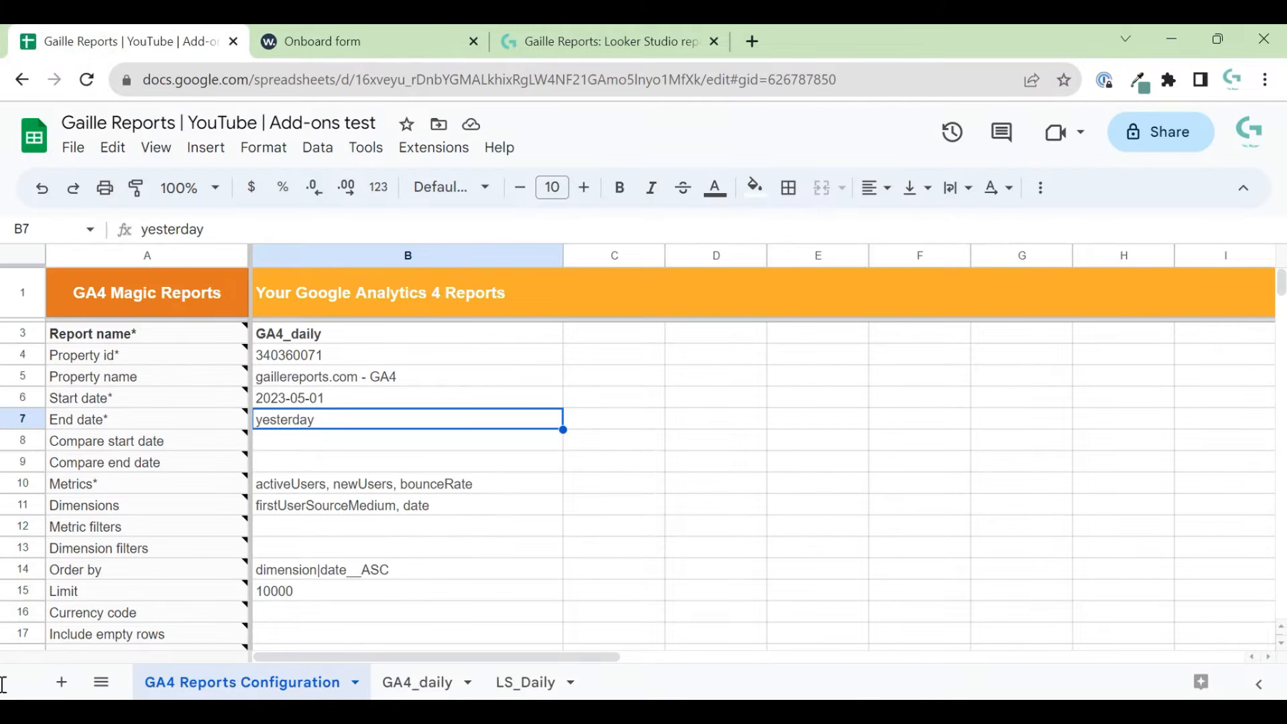
left_click(62, 681)
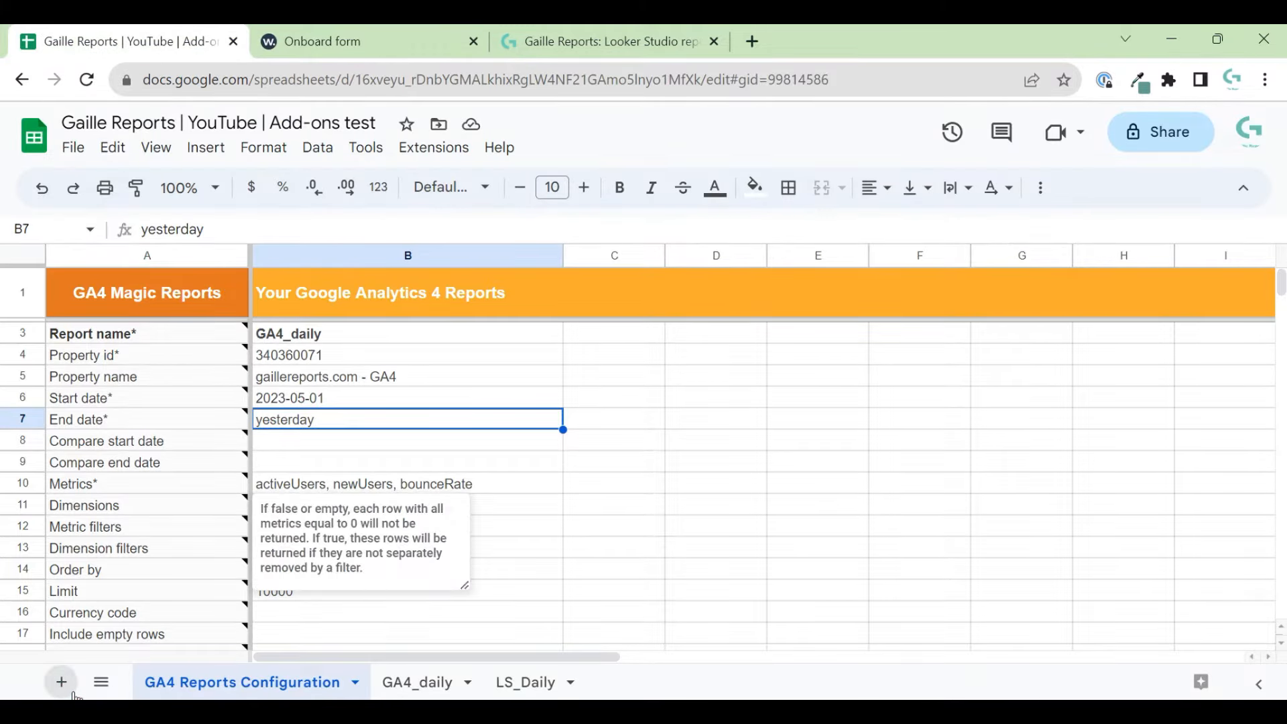
left_click_drag(395, 683, 669, 680)
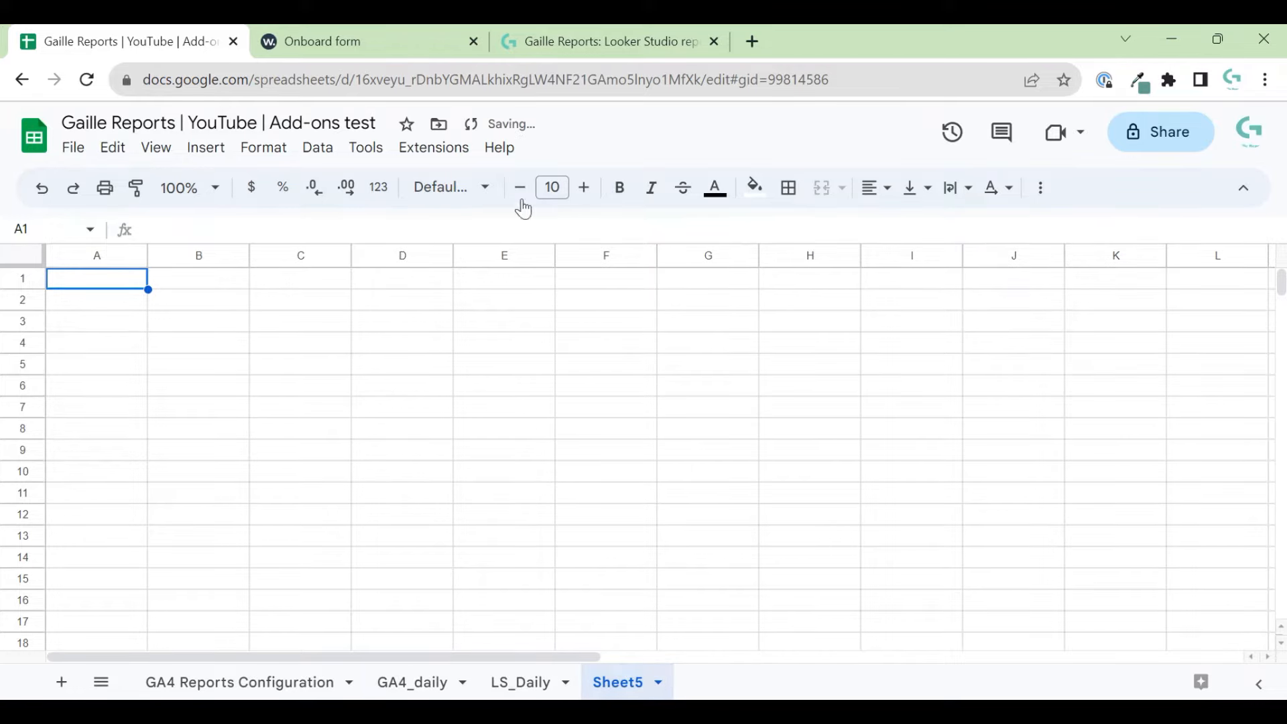
- Search the add-ons marketplace for 'windsor' and begin installing the Windsor.ai add-on
left_click(419, 148)
mouse_move(597, 196)
left_click(808, 178)
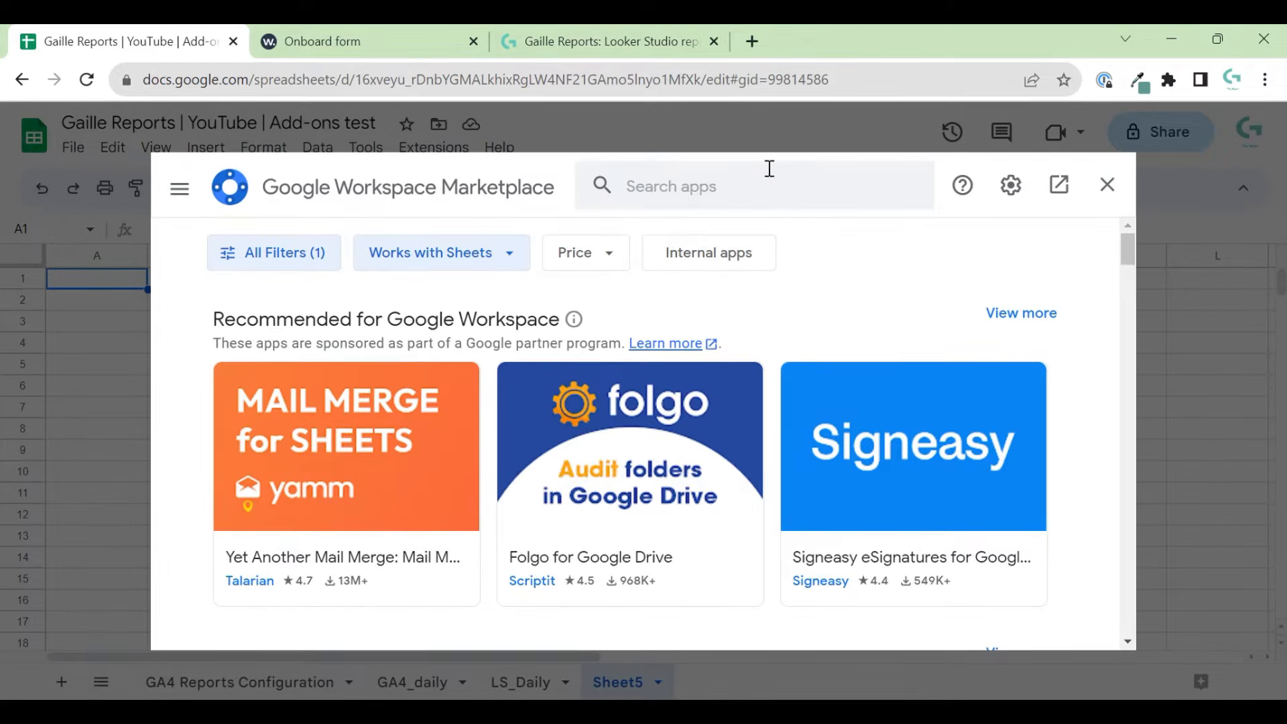
left_click(763, 182)
type("w")
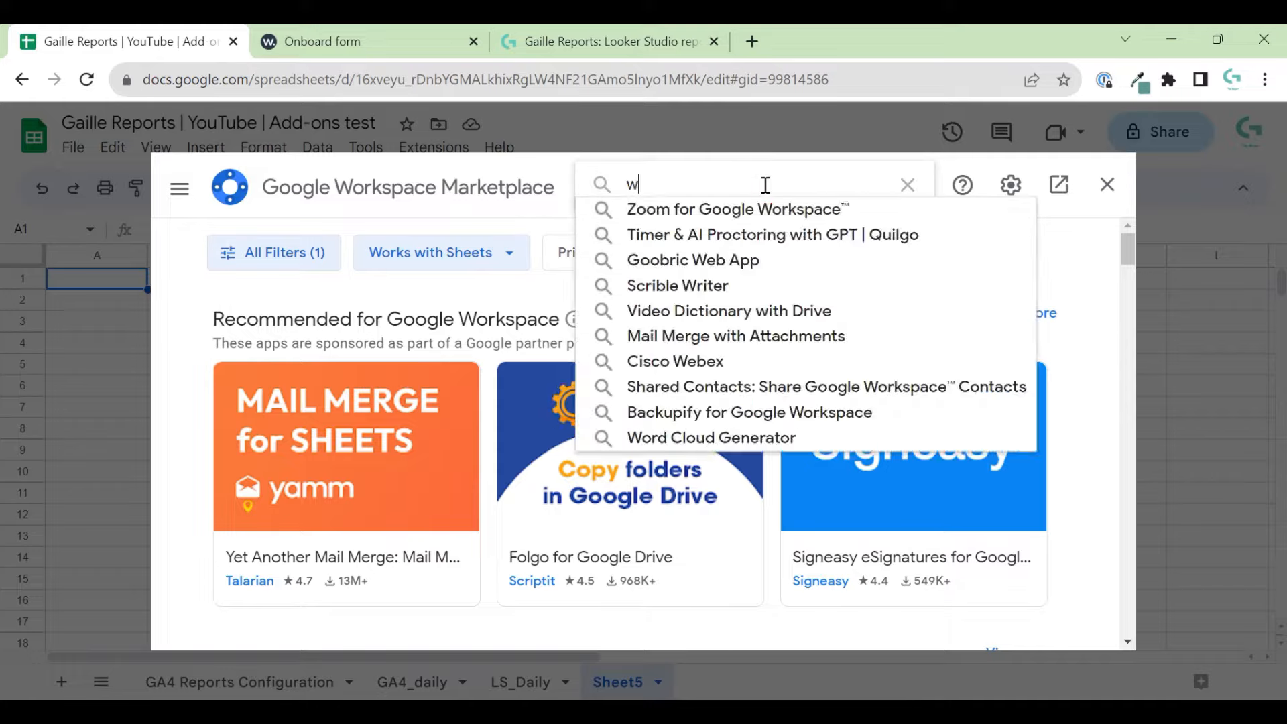
type("indsor")
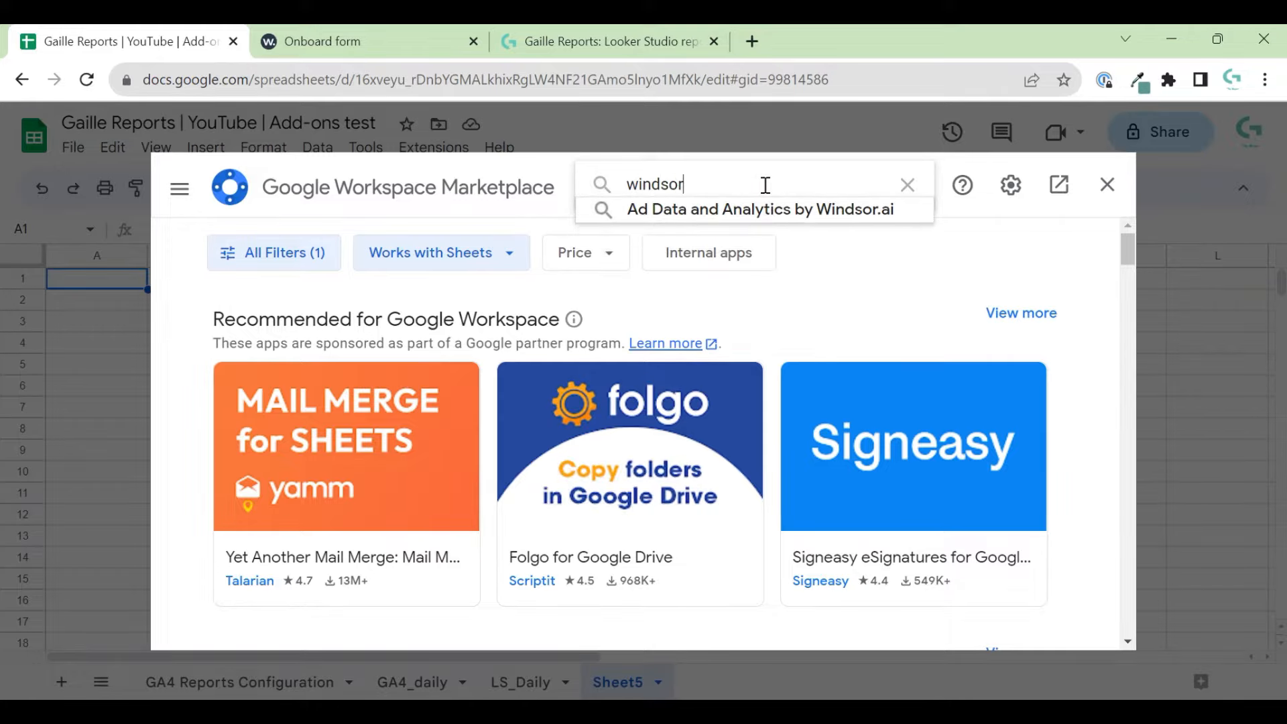
key("Return")
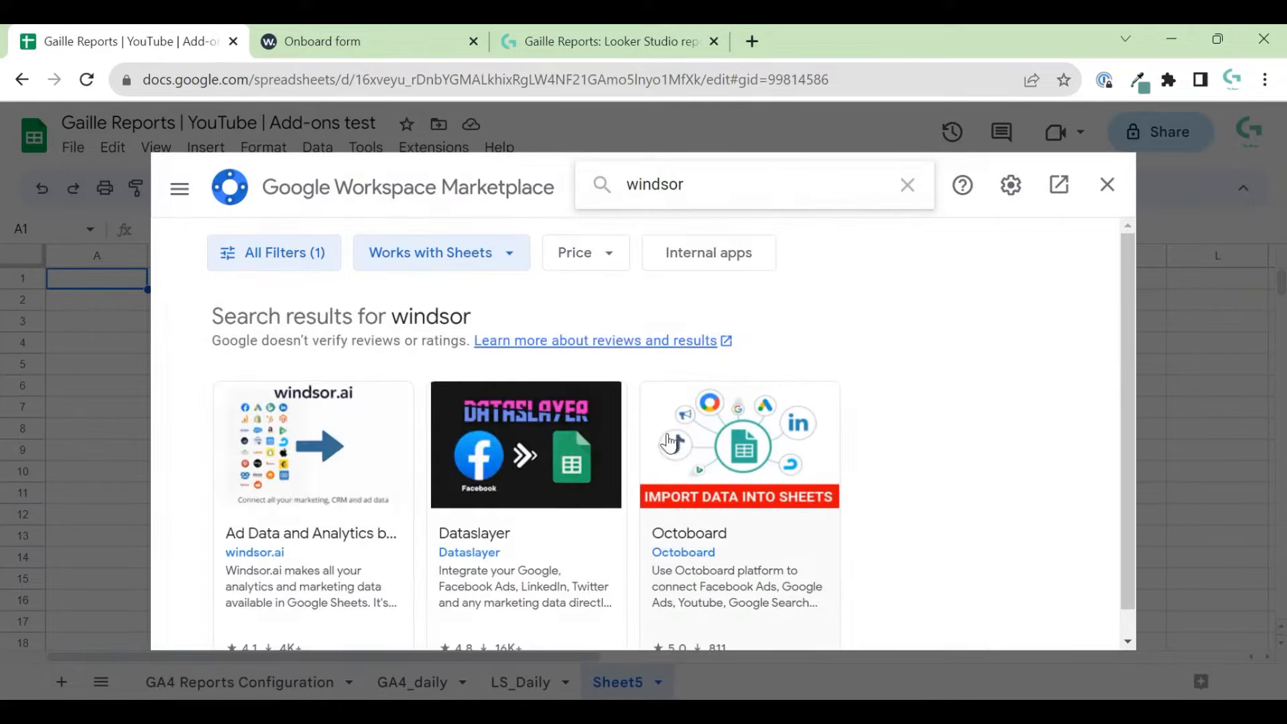
scroll(285, 482, "down", 1)
left_click(311, 496)
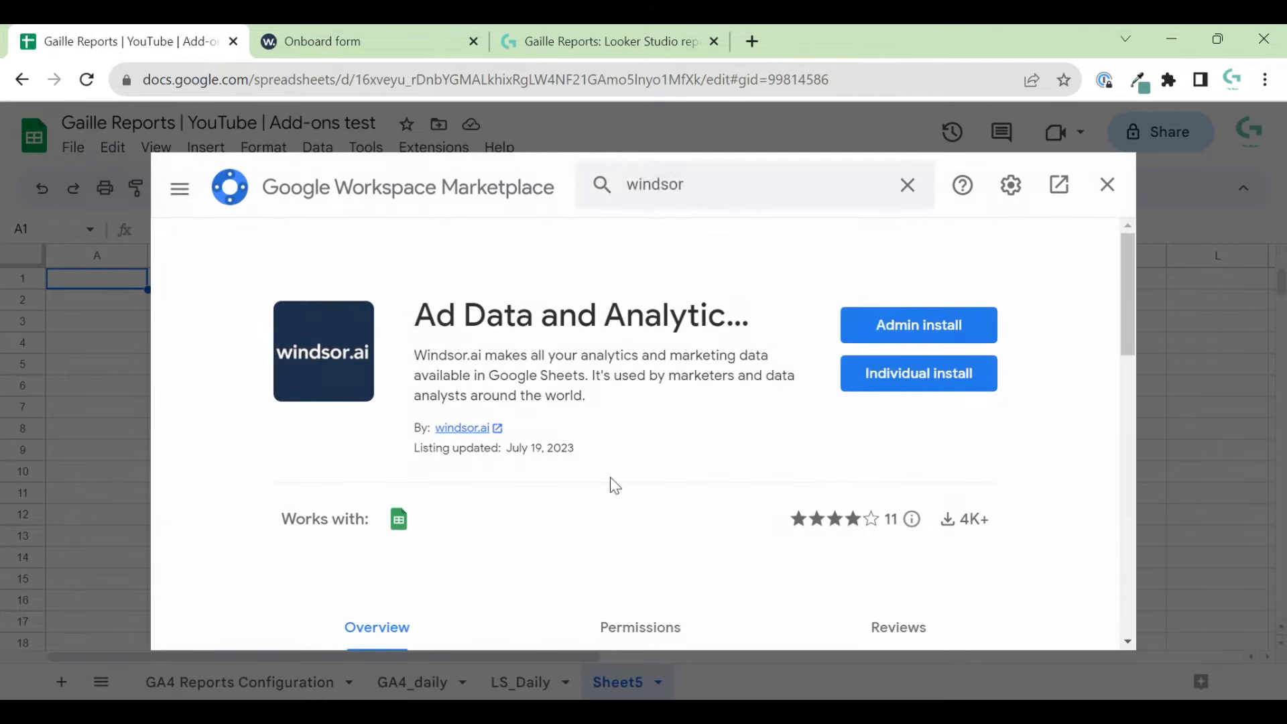
left_click(941, 372)
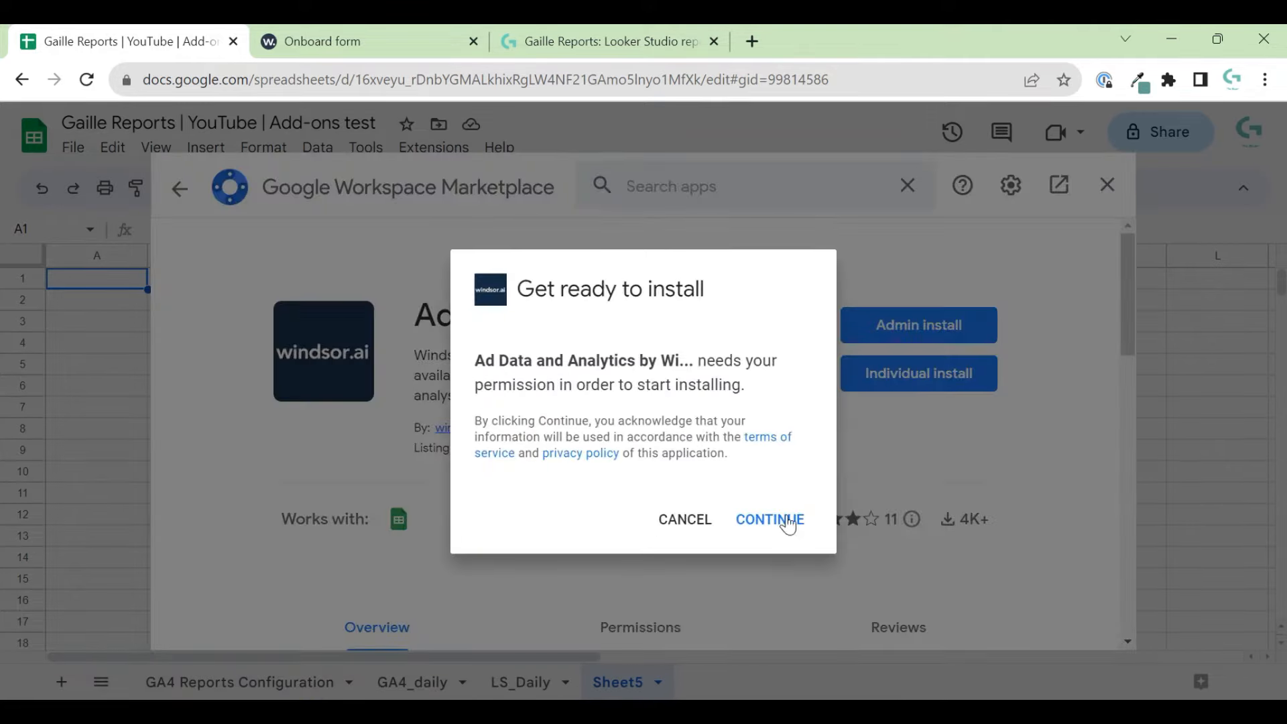
left_click(787, 522)
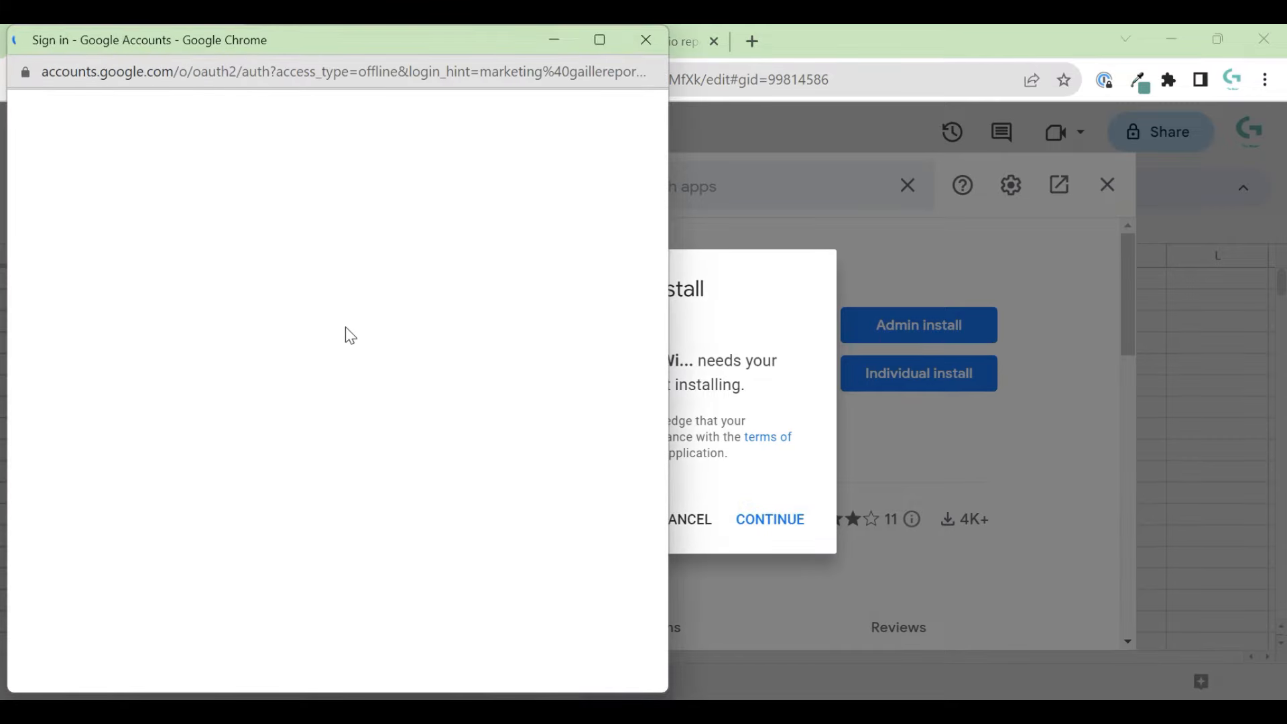
- Authorise the Windsor.ai add-on with the Google account and finish the installation
left_click(206, 425)
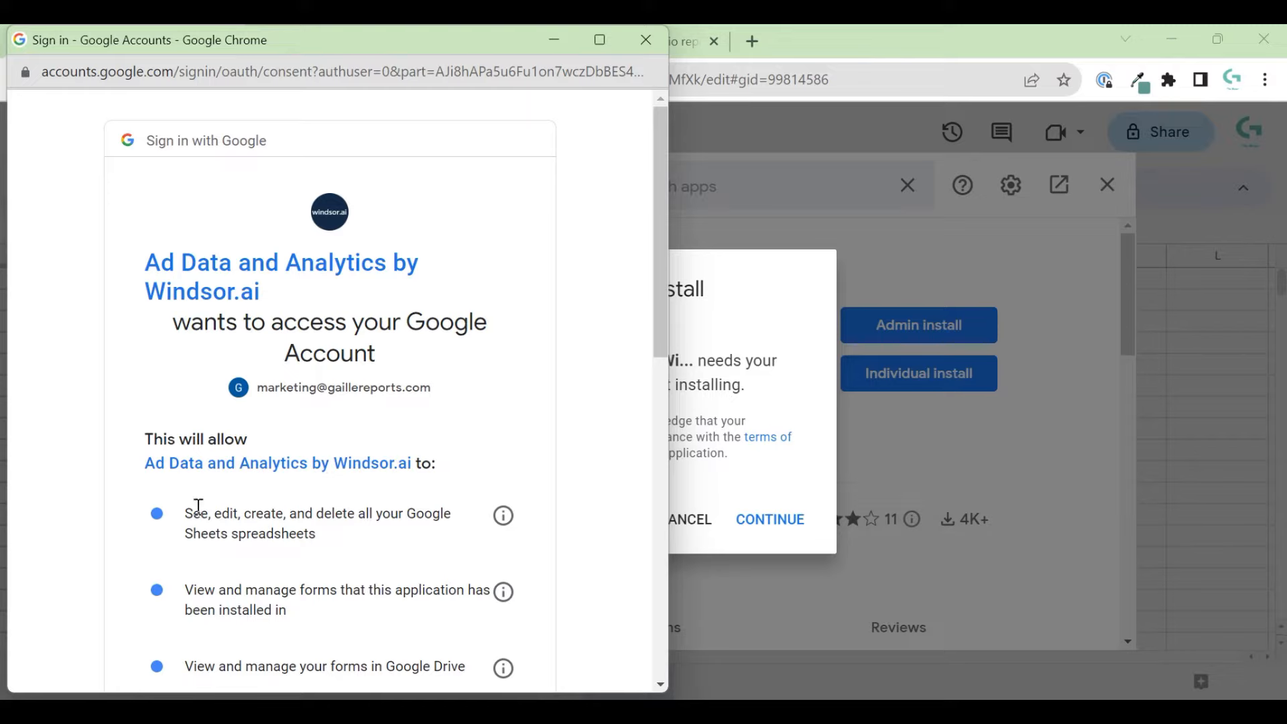
scroll(496, 469, "down", 10)
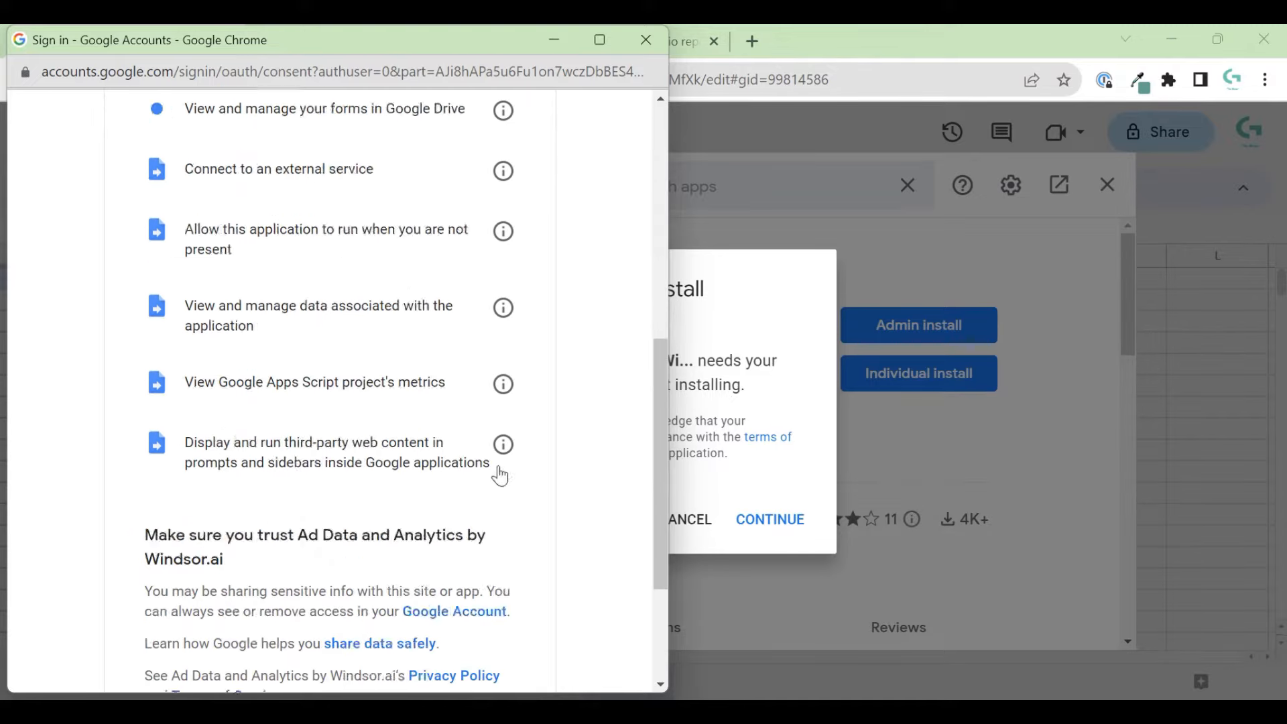
left_click(494, 640)
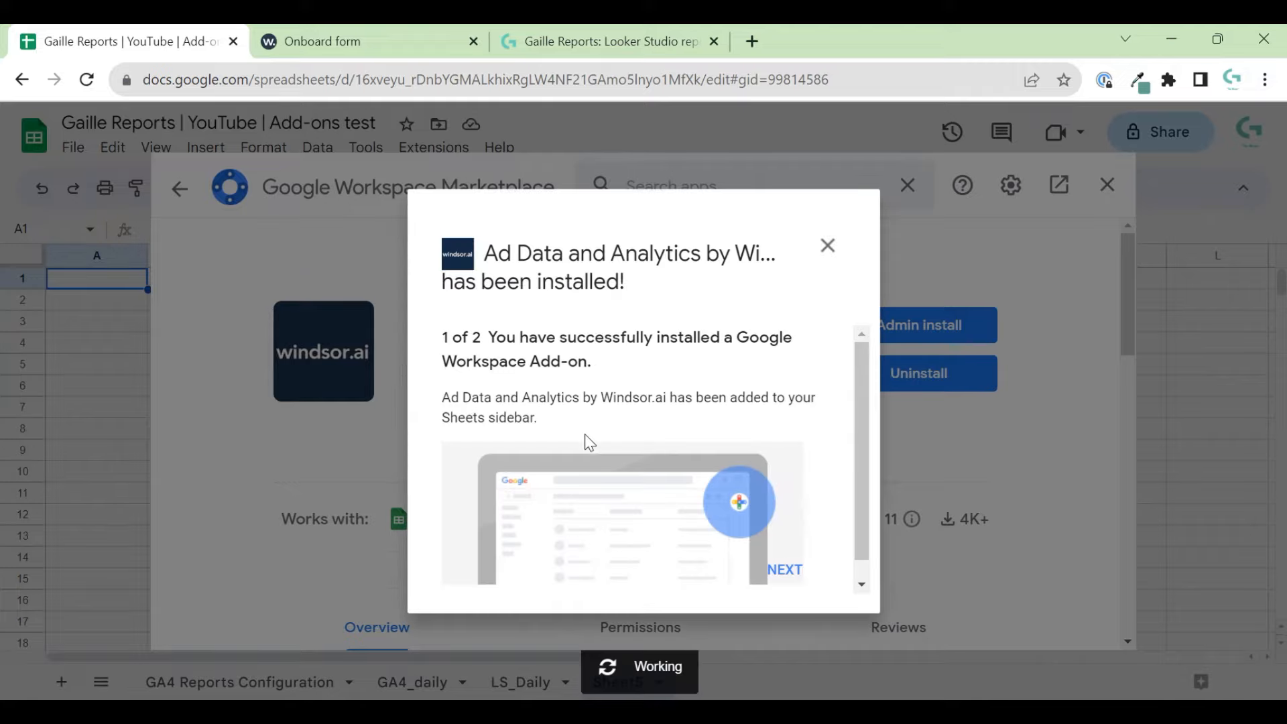
left_click(789, 573)
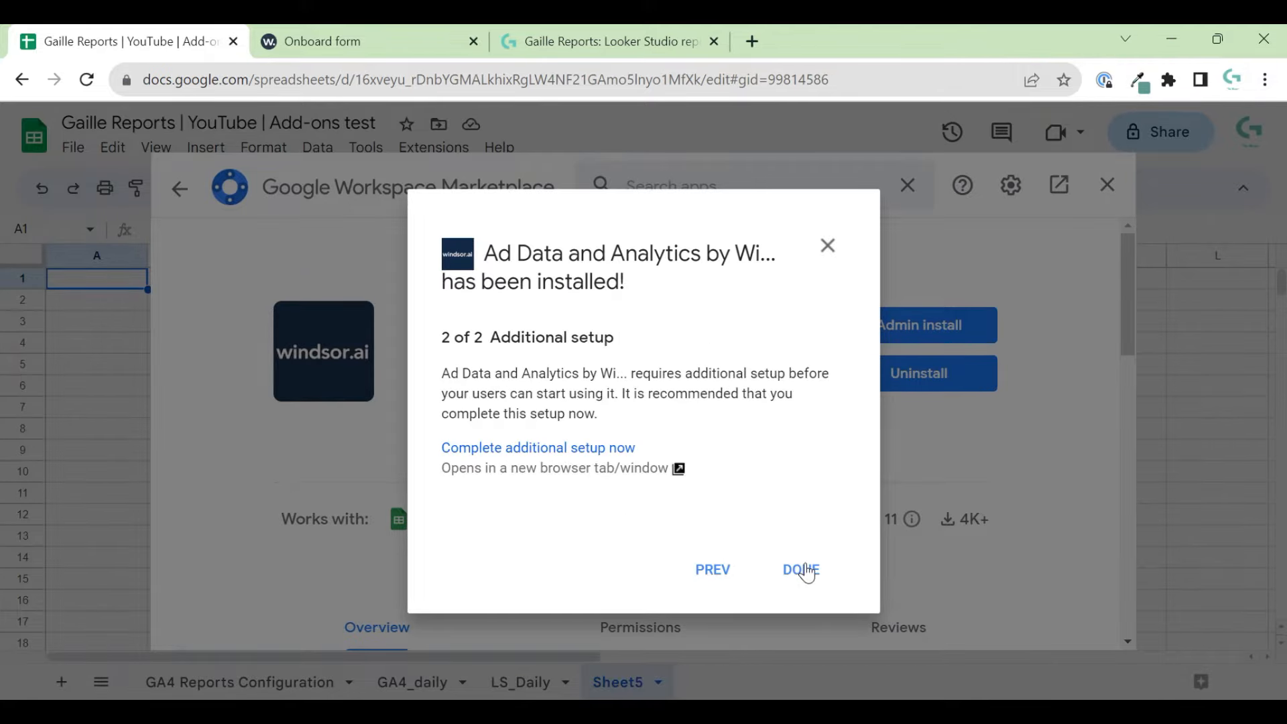
left_click(799, 570)
left_click(1107, 185)
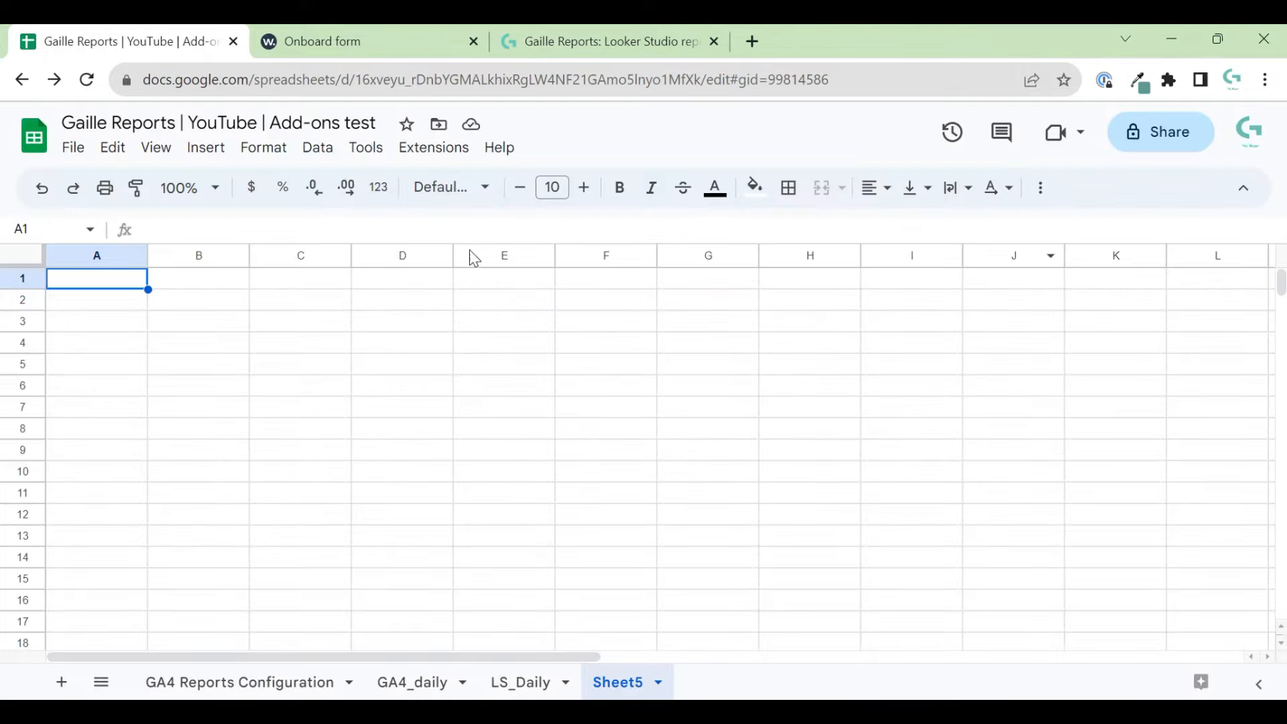
- Open the Windsor.ai add-on's Login dialog from Extensions
left_click(432, 146)
mouse_move(530, 185)
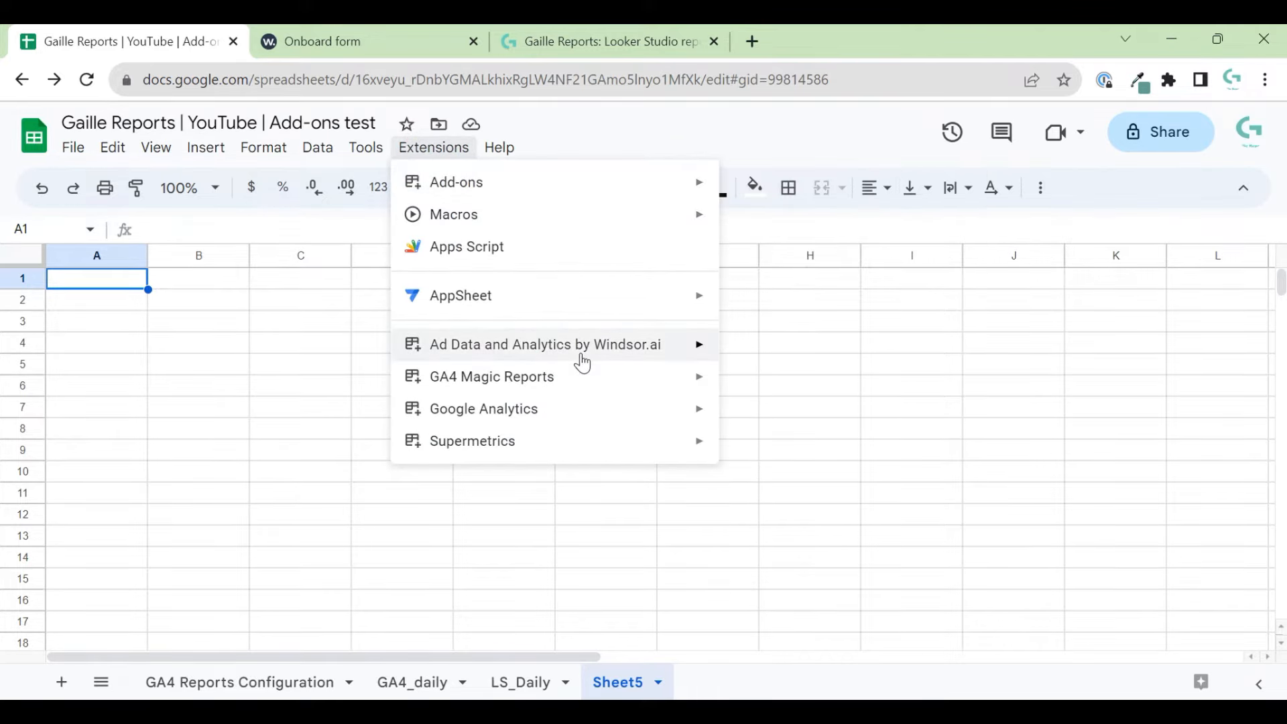
mouse_move(577, 355)
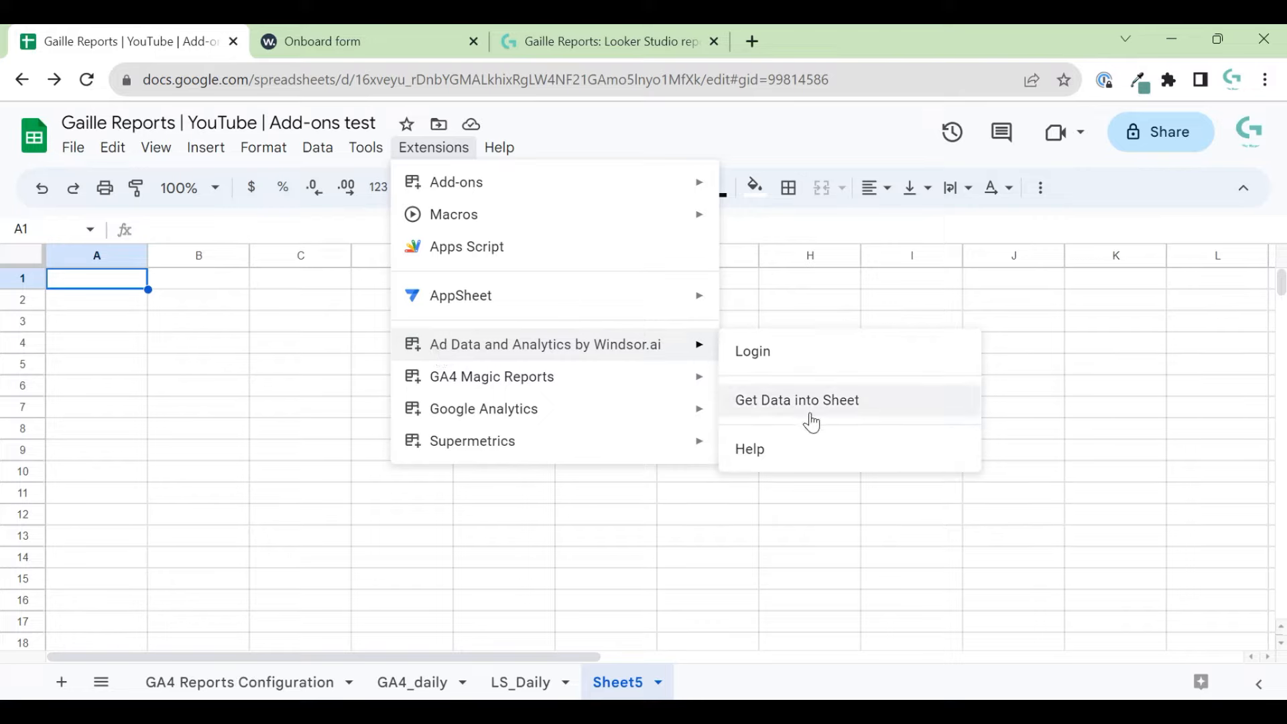
left_click(799, 350)
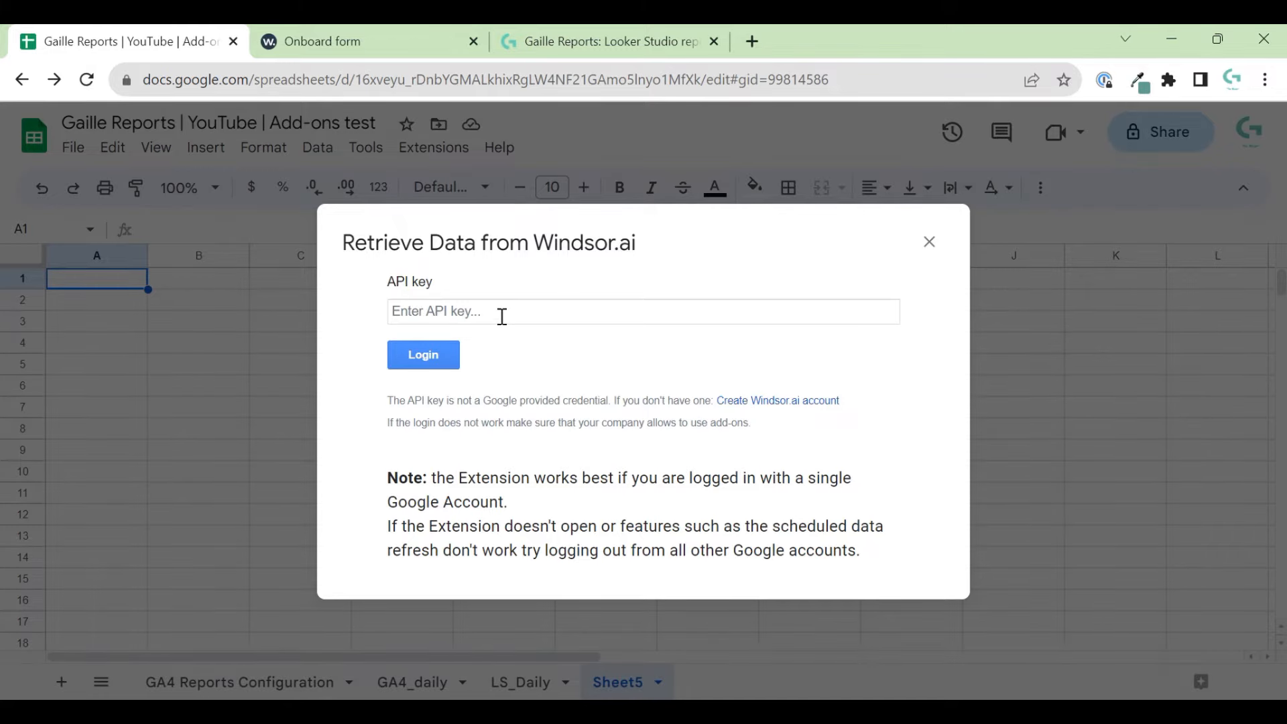
- Select the api_key value in the Windsor.ai connector URL and return to the spreadsheet tab
left_click(367, 42)
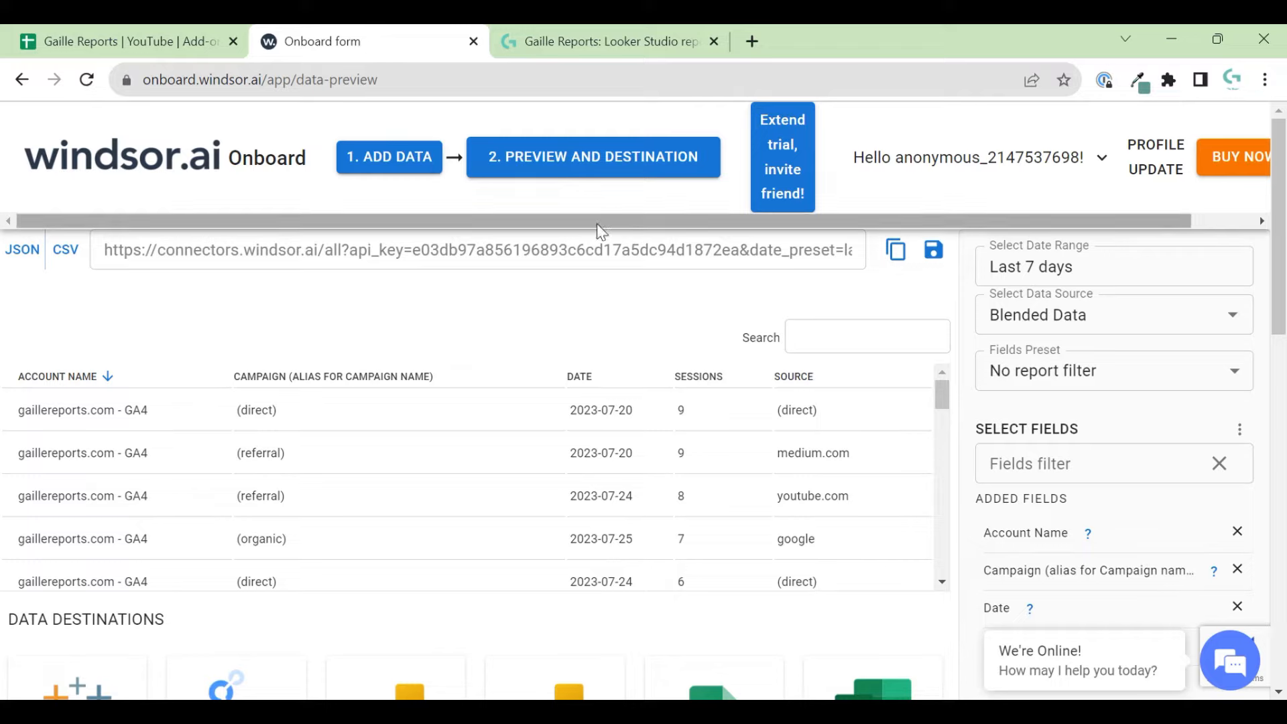
left_click_drag(114, 250, 680, 266)
left_click(532, 304)
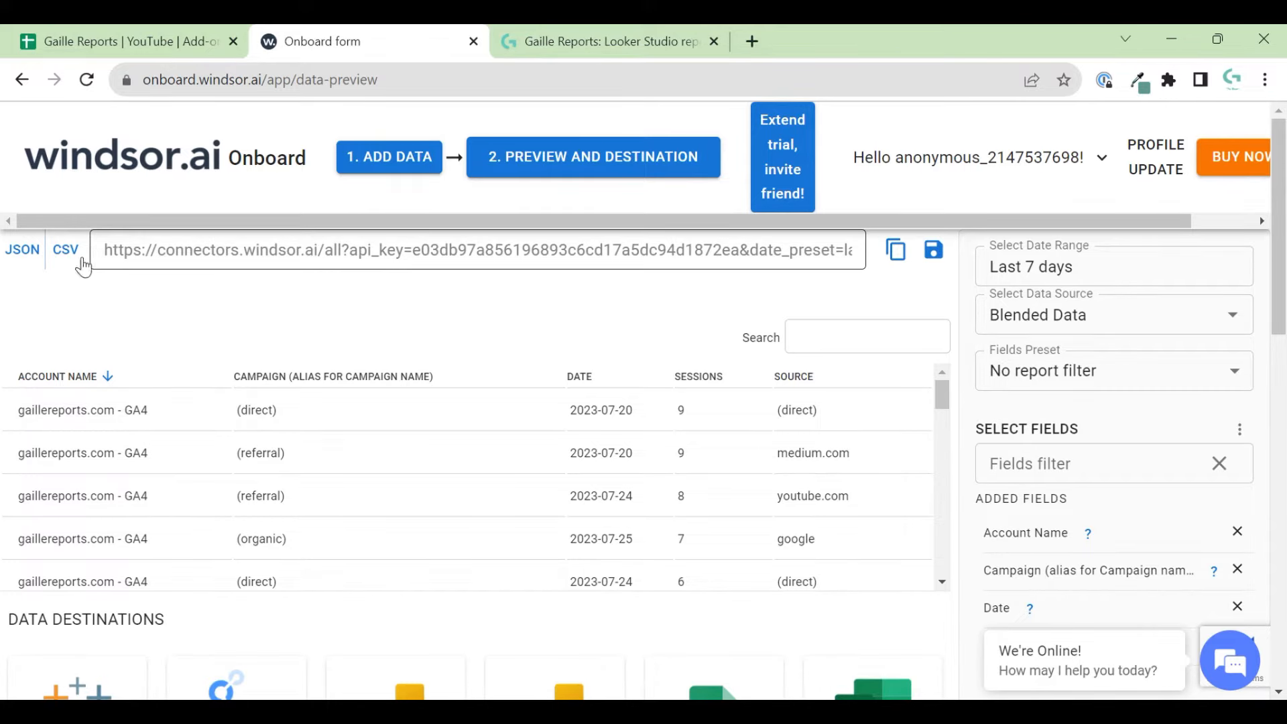
left_click_drag(105, 251, 367, 275)
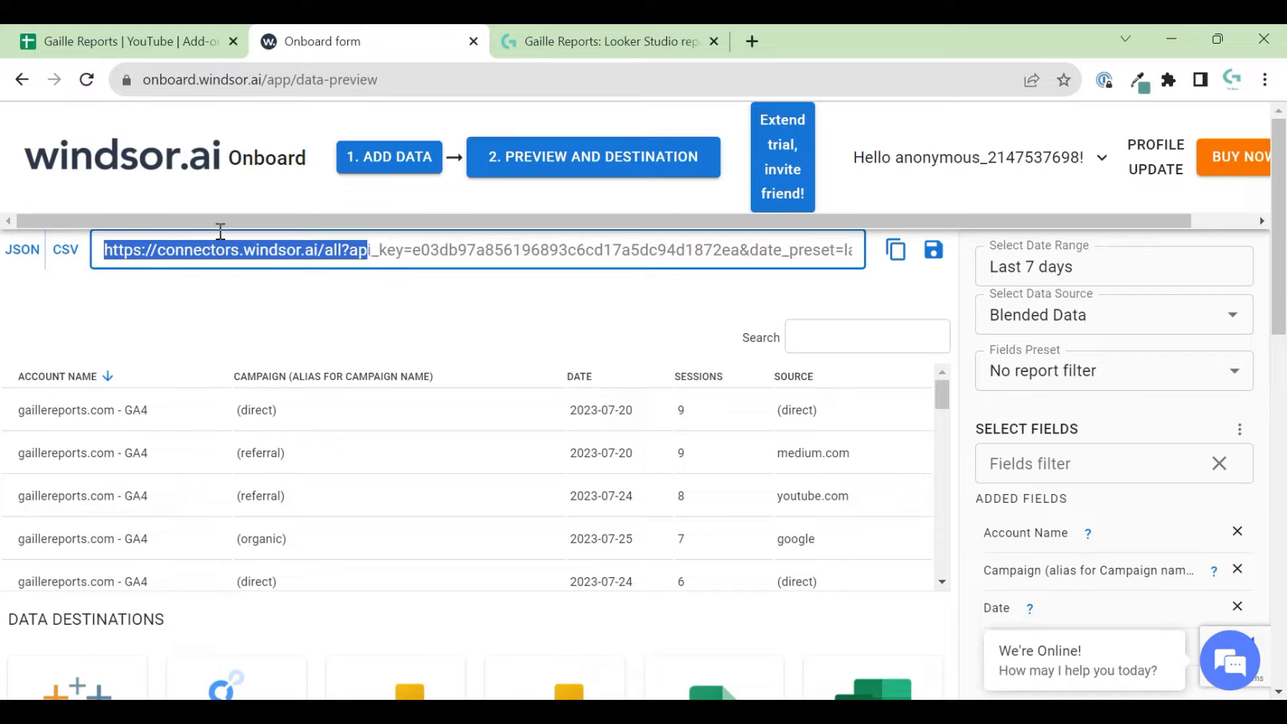
left_click(204, 251)
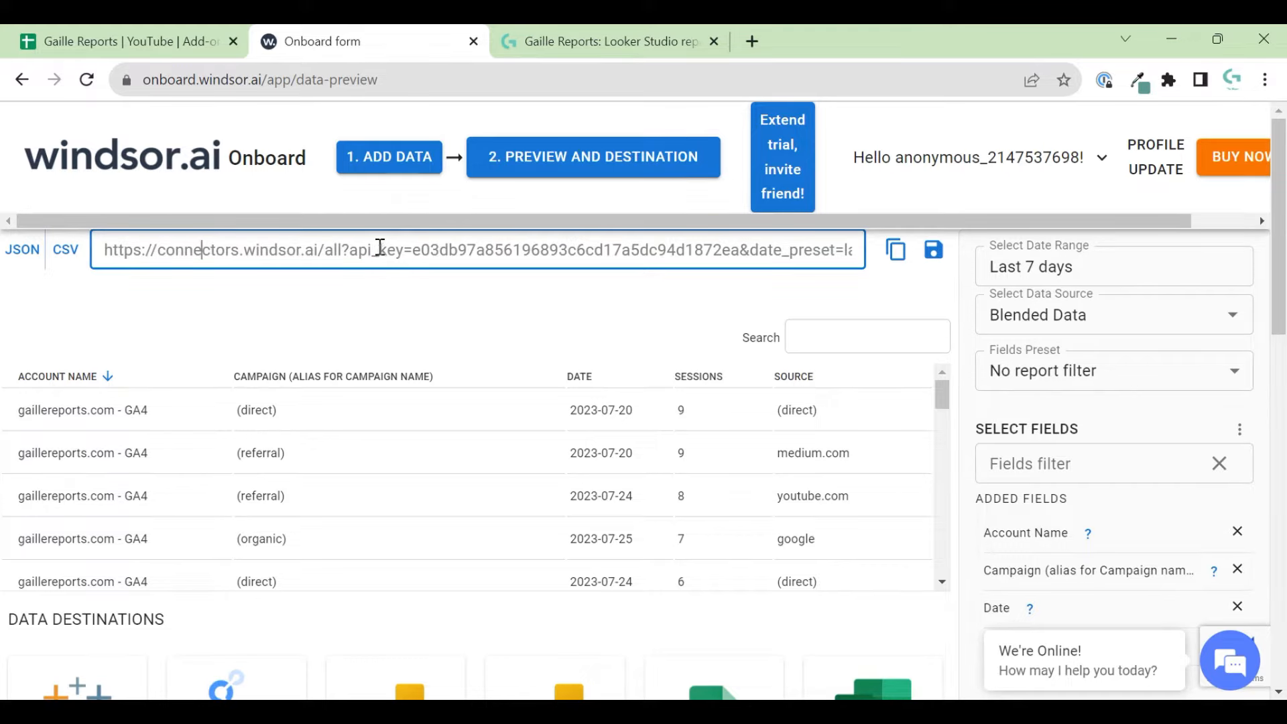
left_click_drag(412, 253, 740, 258)
key("ctrl+c")
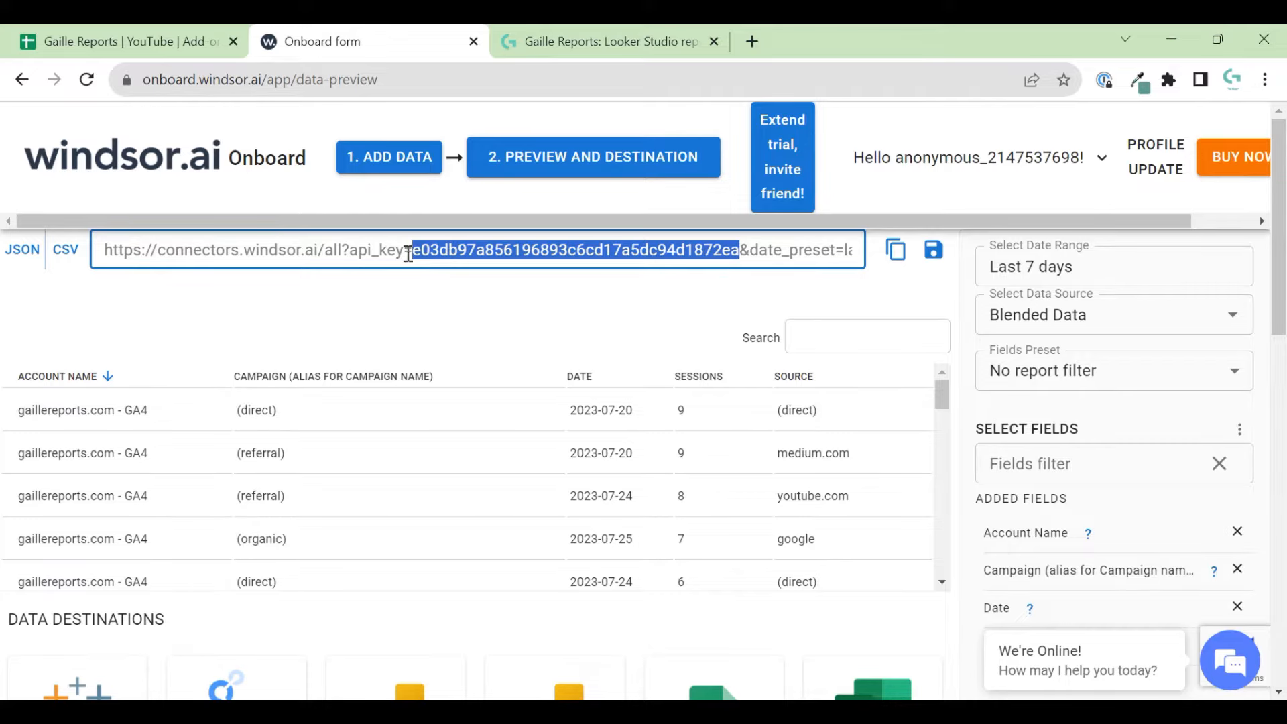
left_click(645, 37)
- Paste the copied API key into the Windsor.ai login field and log in
left_click(98, 32)
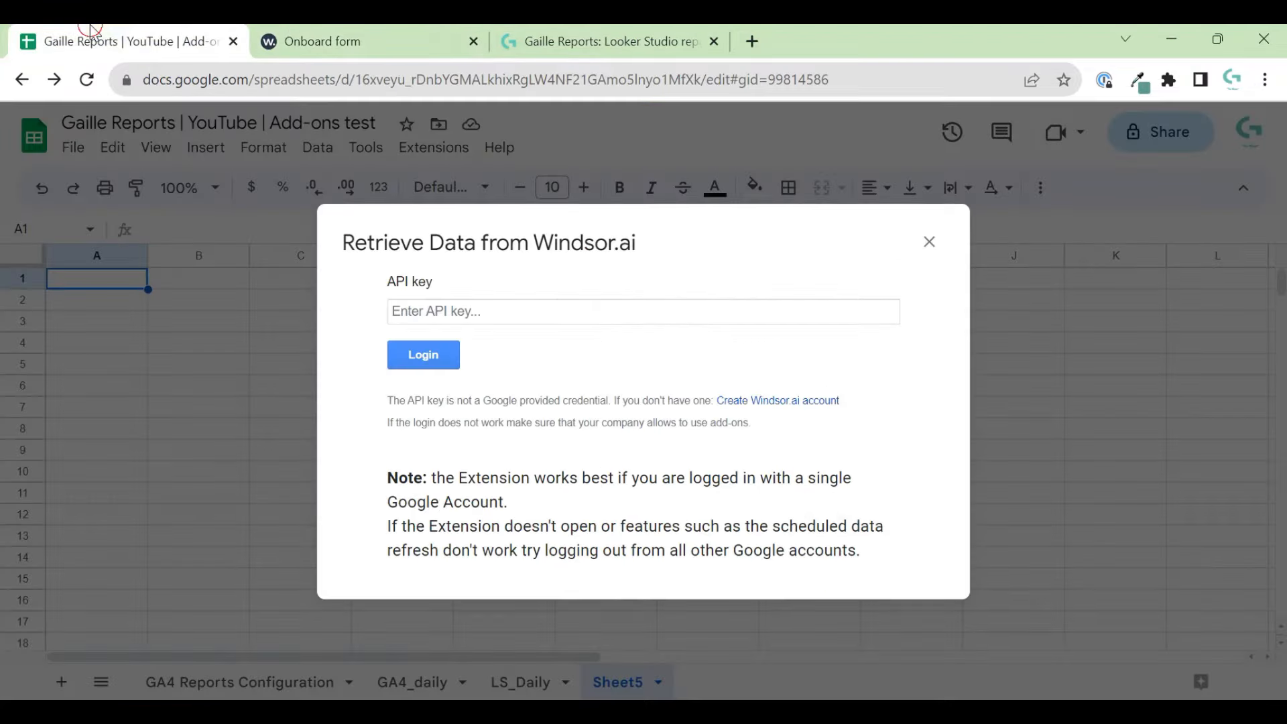
left_click(606, 312)
key("ctrl+v")
left_click(423, 355)
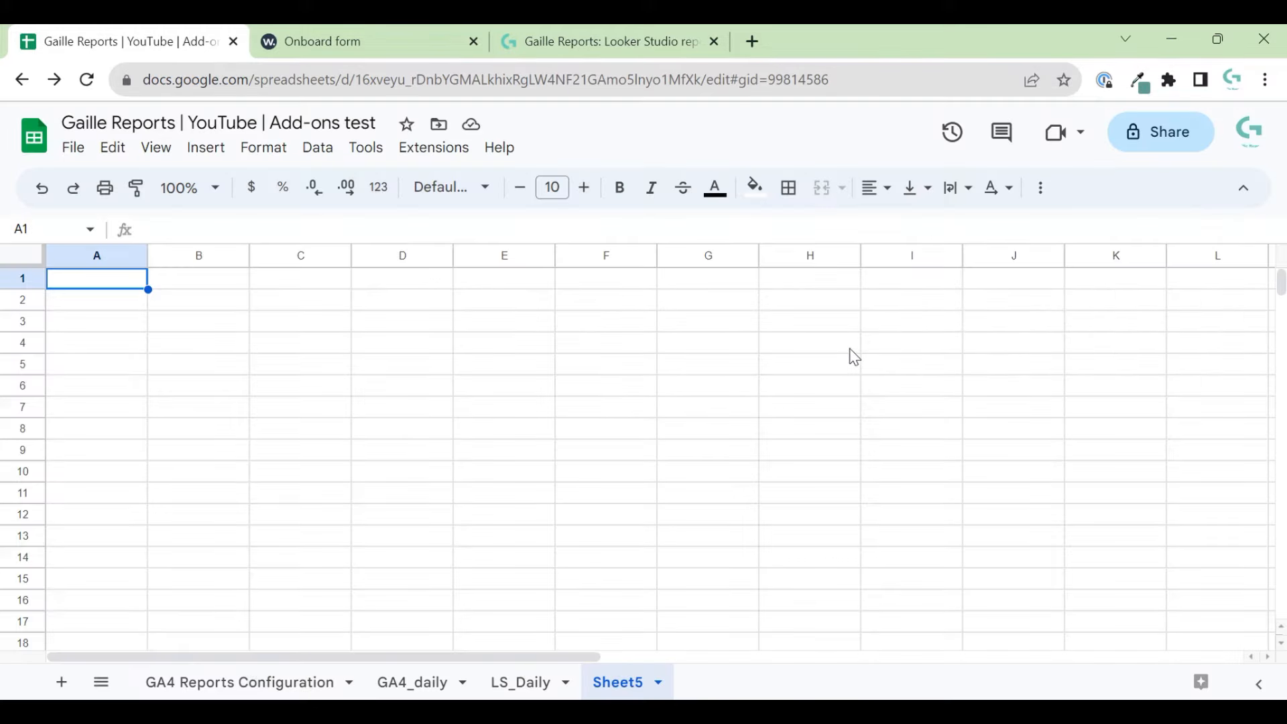
- Confirm in Windsor.ai > Login that the add-on reports being logged in, then close it
left_click(434, 148)
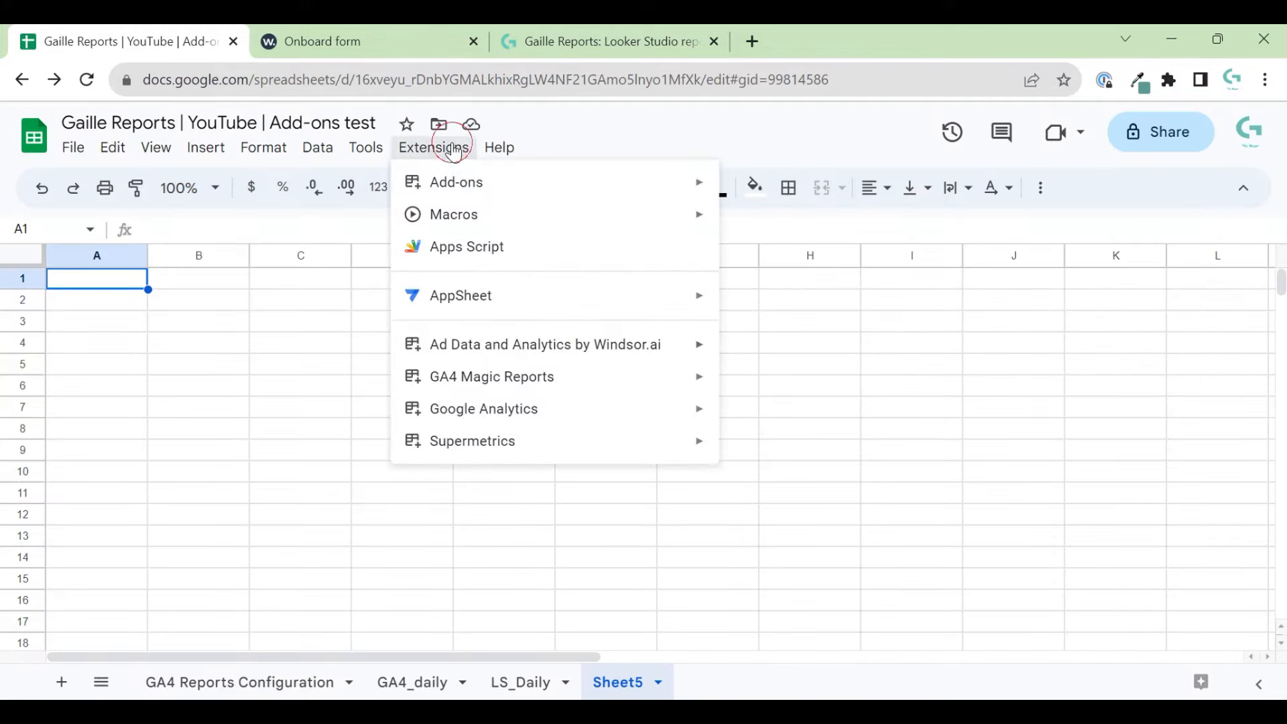
mouse_move(558, 396)
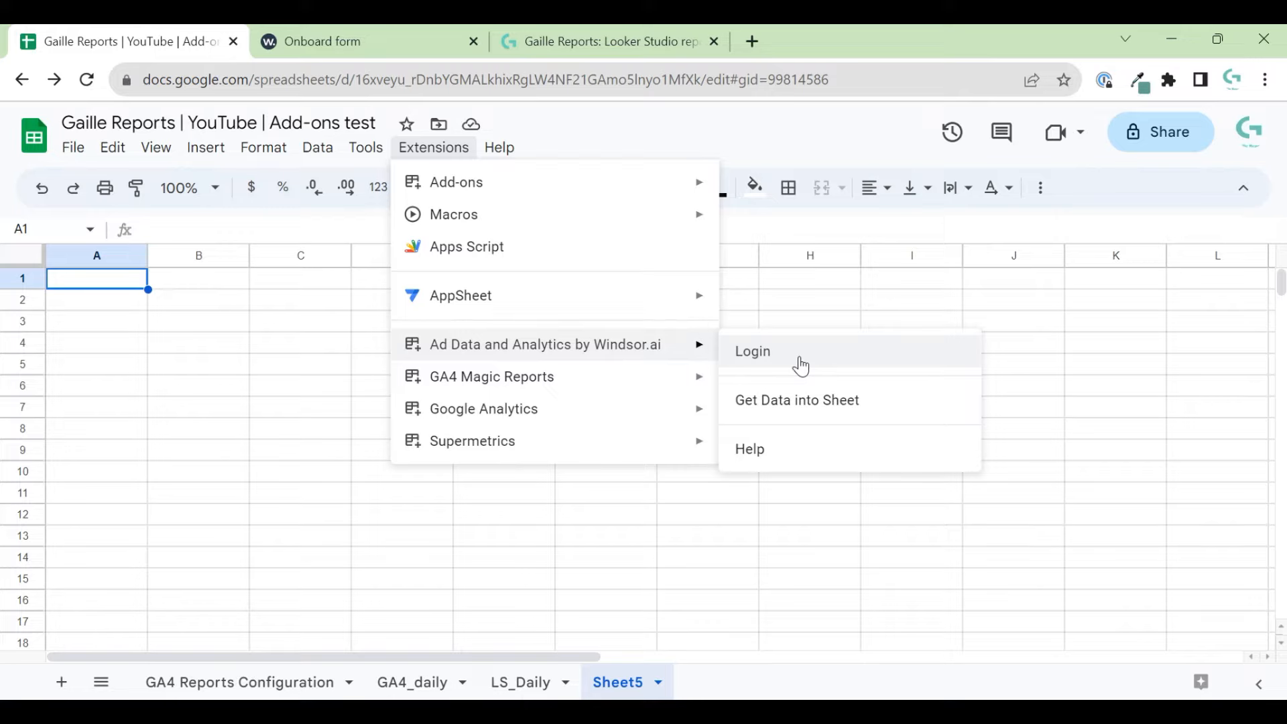
left_click(801, 367)
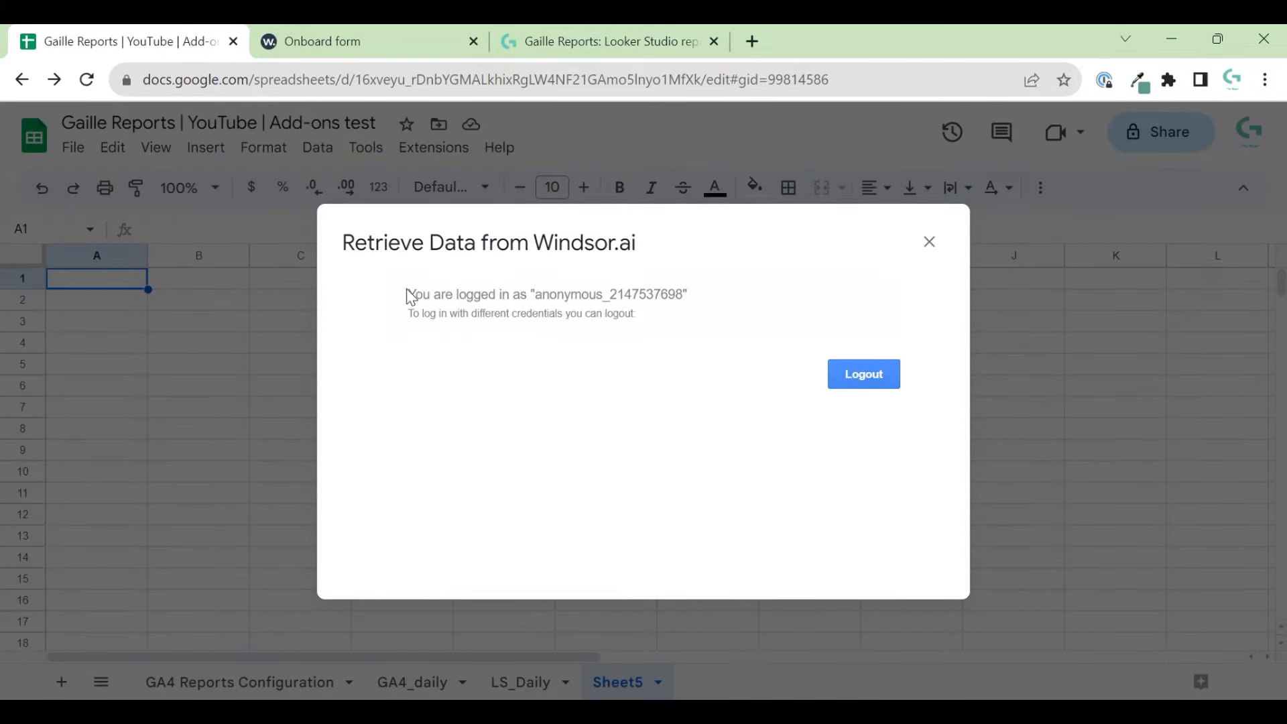
left_click_drag(408, 295, 713, 319)
left_click(713, 319)
left_click(923, 256)
left_click(434, 147)
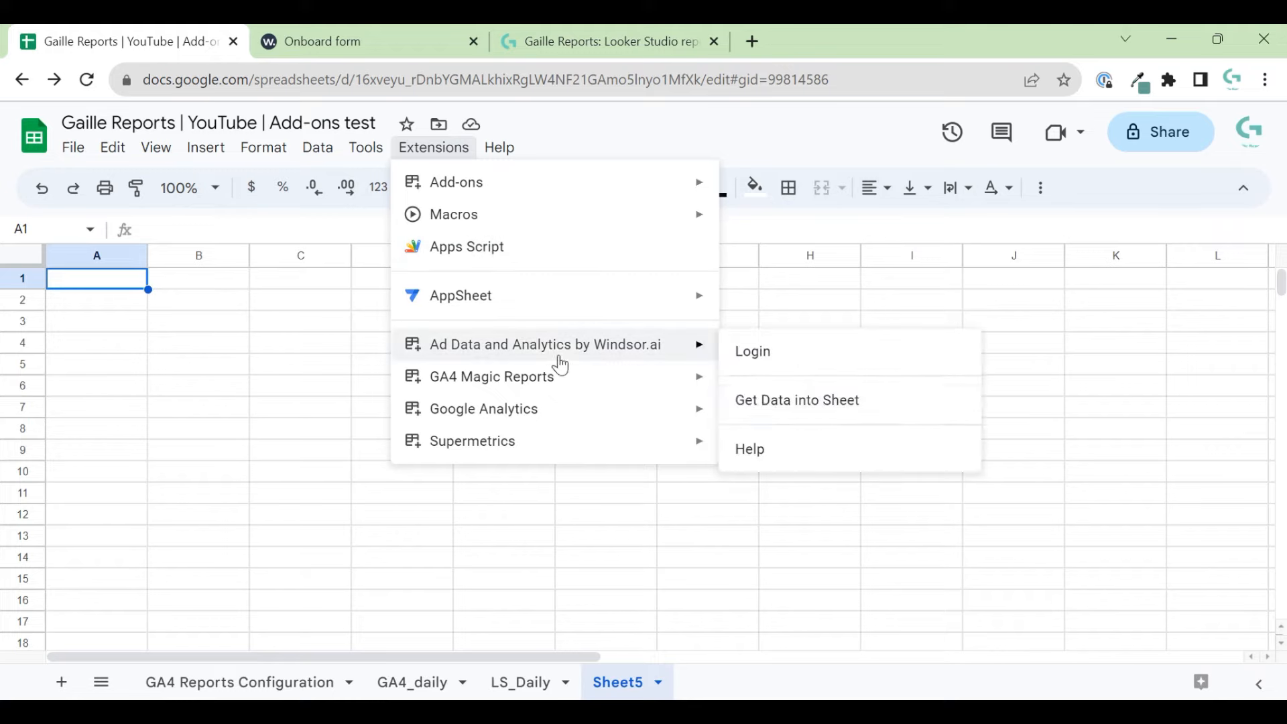
- Open Windsor.ai data retrieval, dismiss the chat popup, and add a new query
left_click(878, 401)
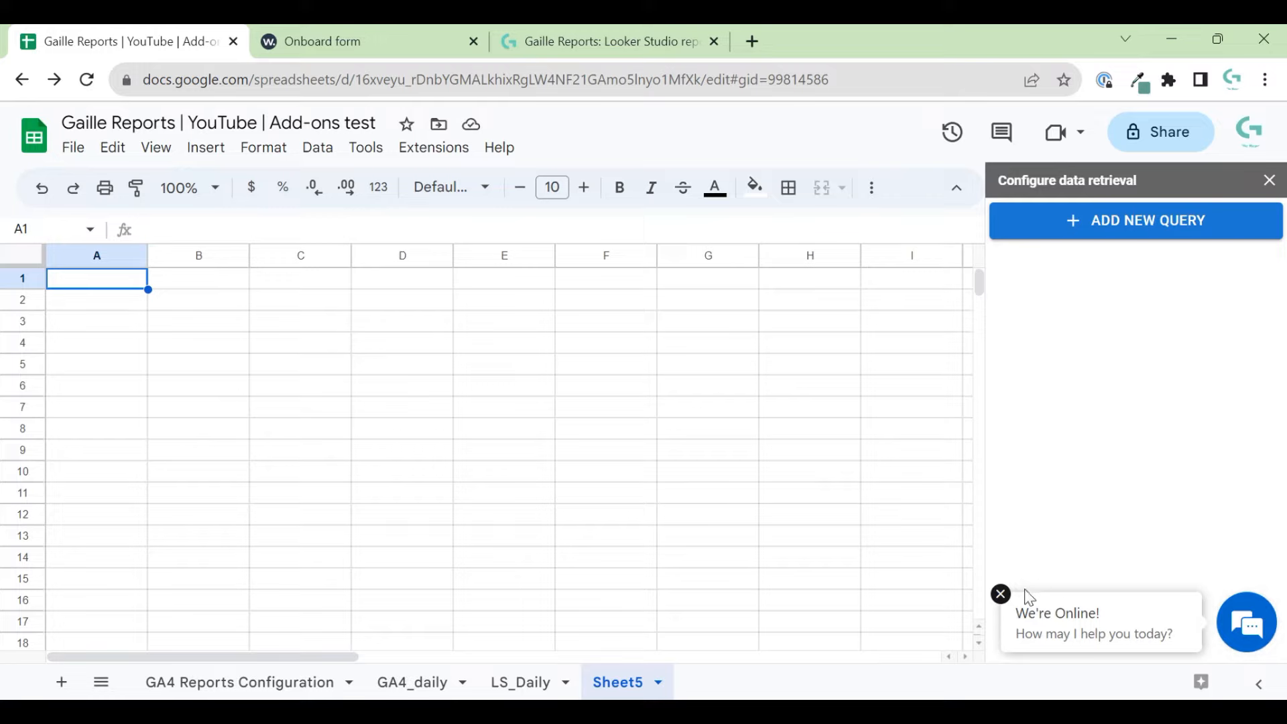
left_click(999, 593)
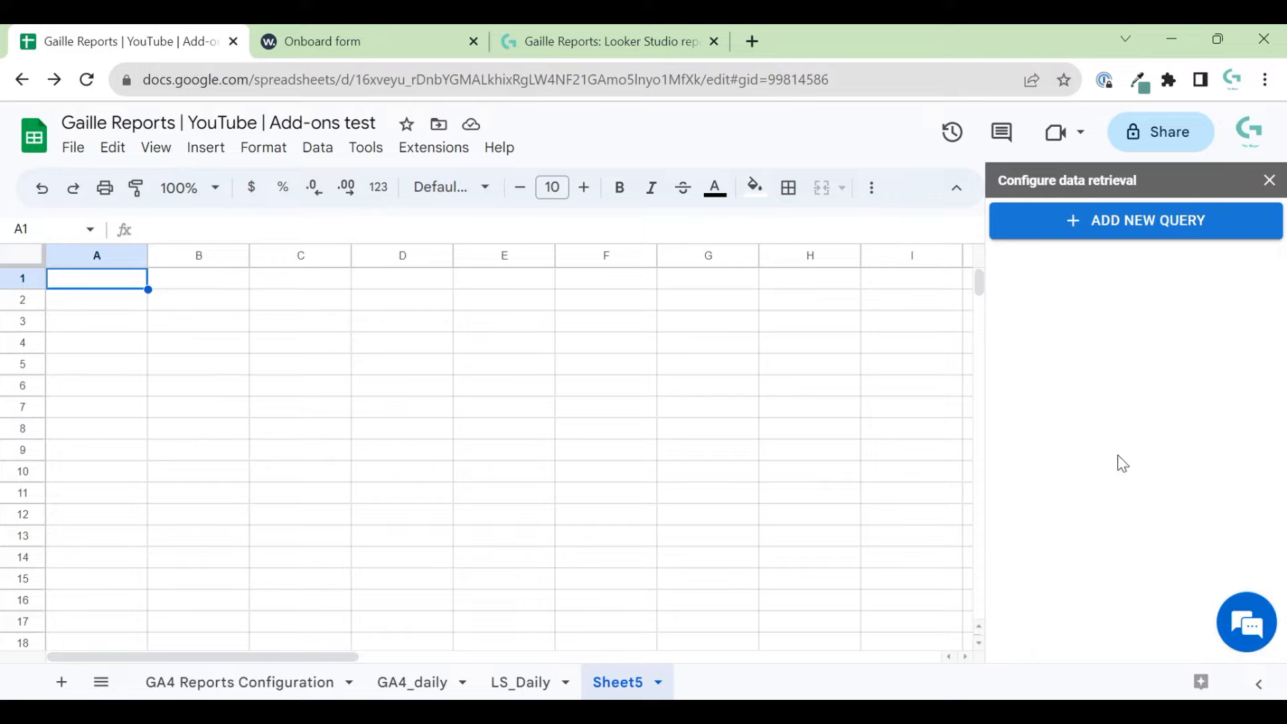
left_click(1085, 220)
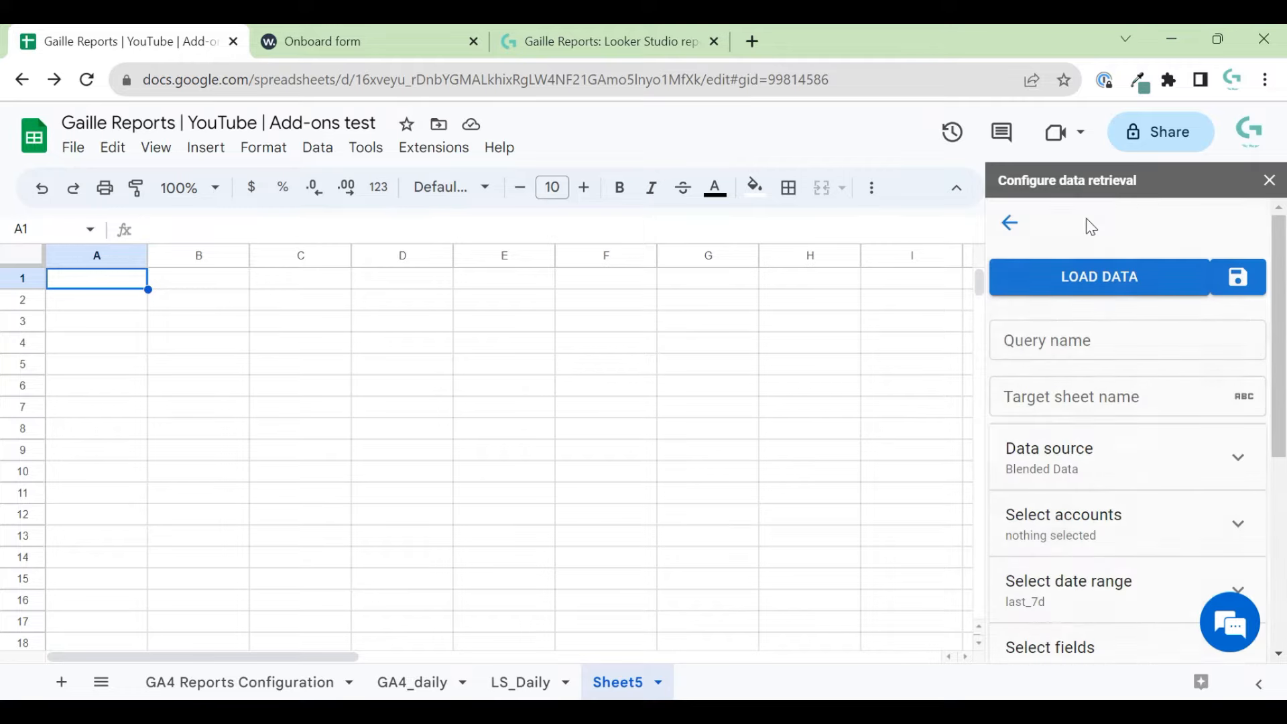
- Name the query GA4_by_day
left_click(1123, 344)
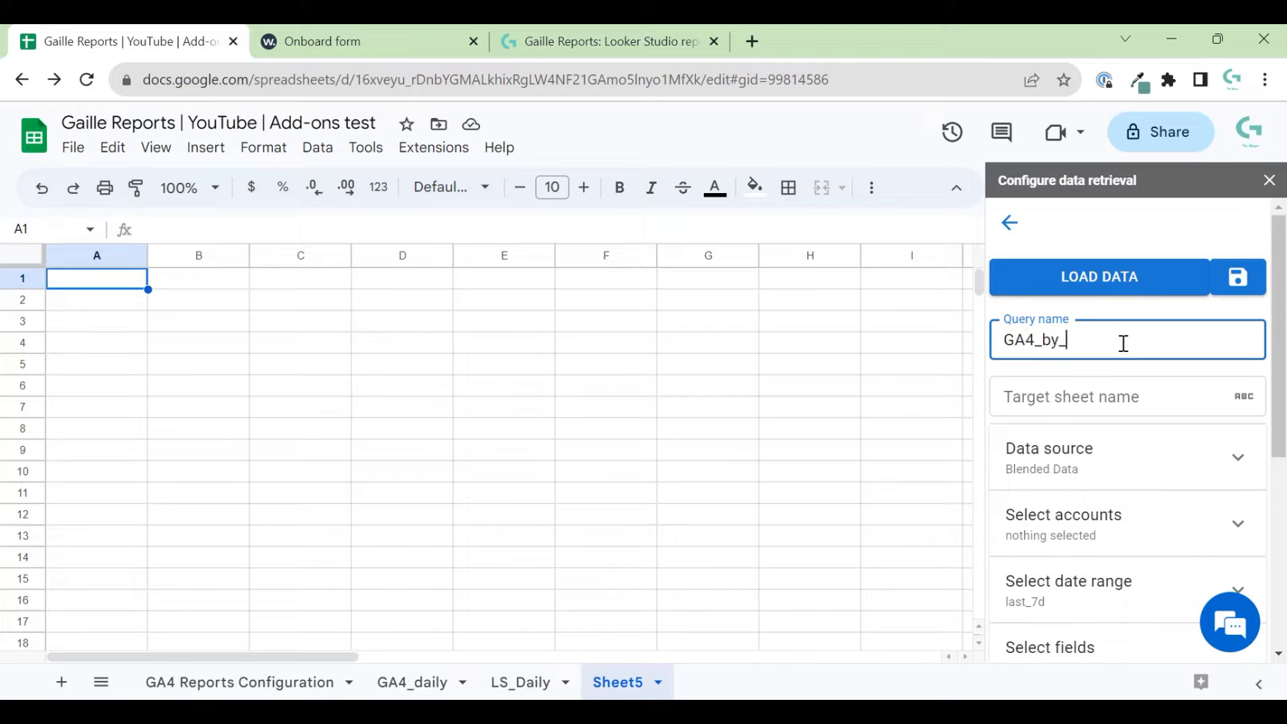
type("GA4_by_day")
left_click(1158, 388)
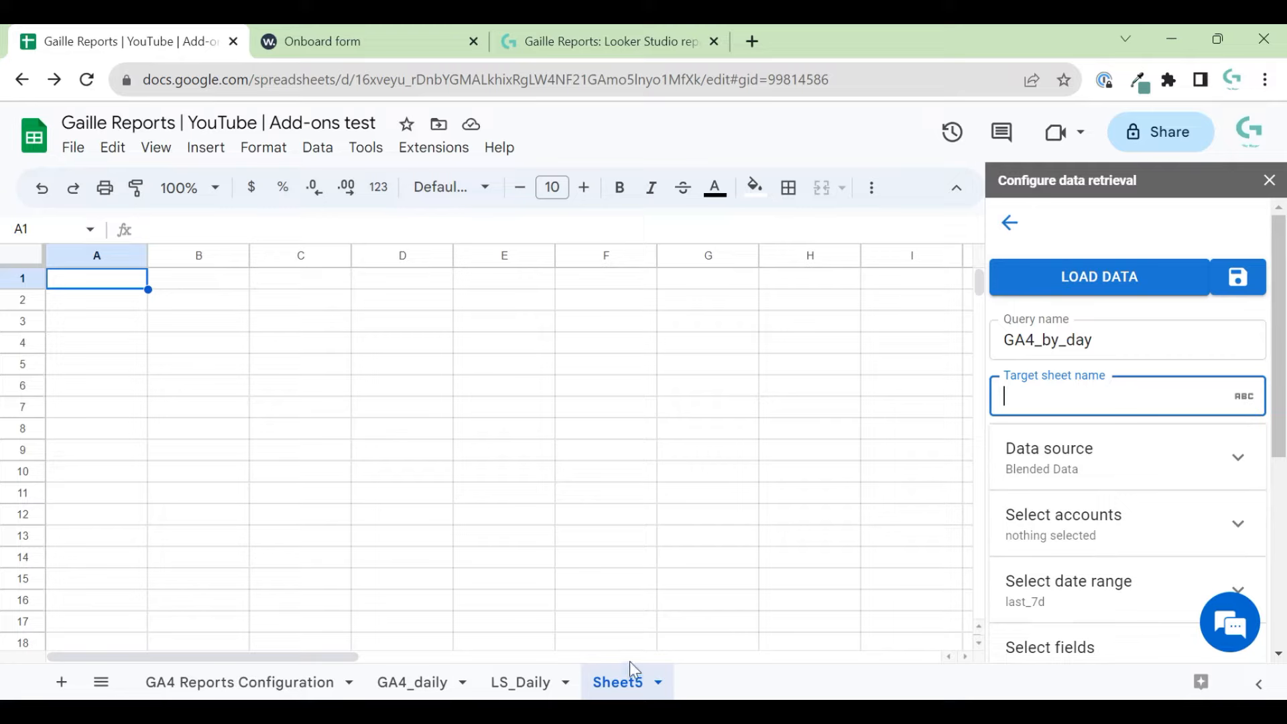
- Rename Sheet5 to w_GA4_daily and move it before LS_Daily
double_click(616, 682)
type("w_GA4_d")
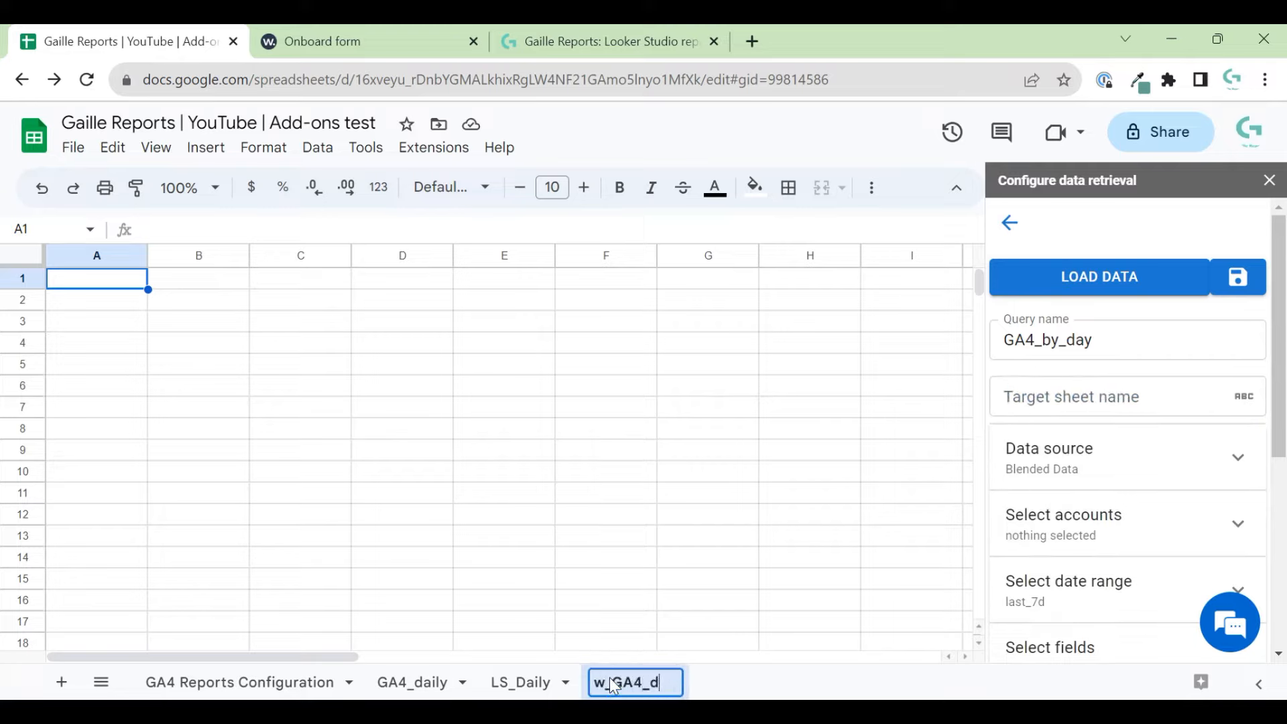
type("aily")
key("Return")
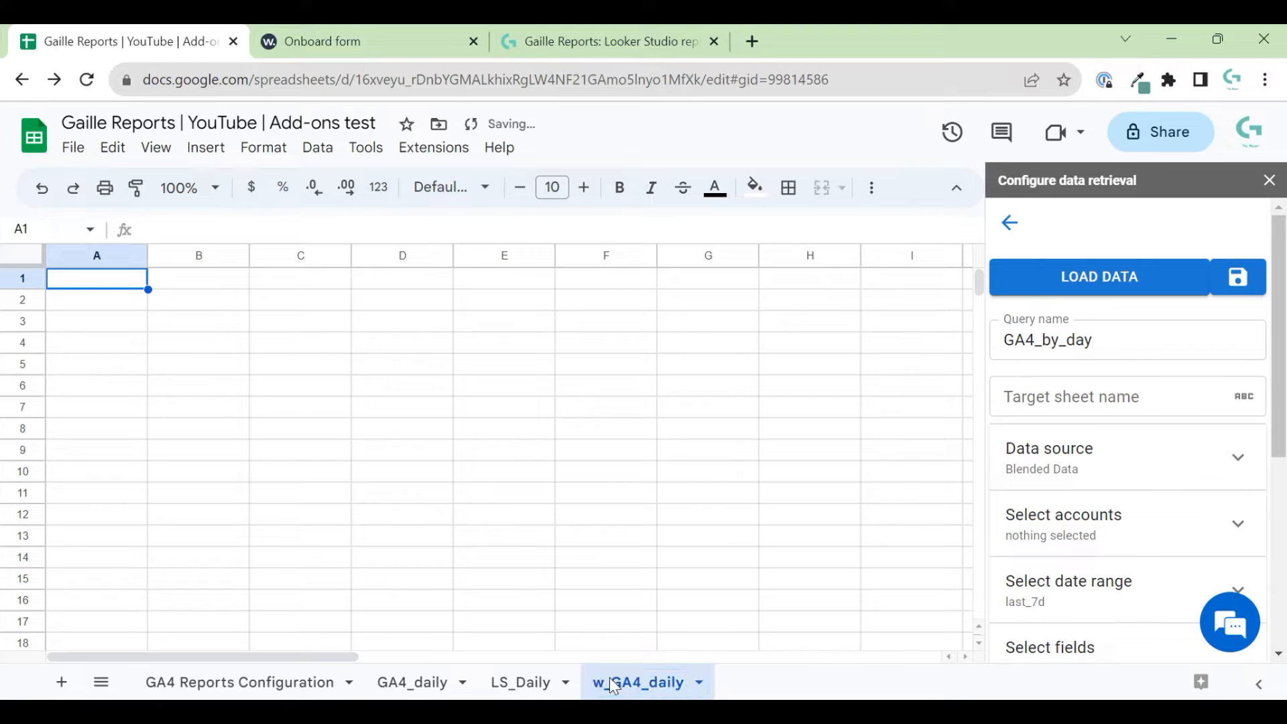
left_click_drag(660, 683, 514, 697)
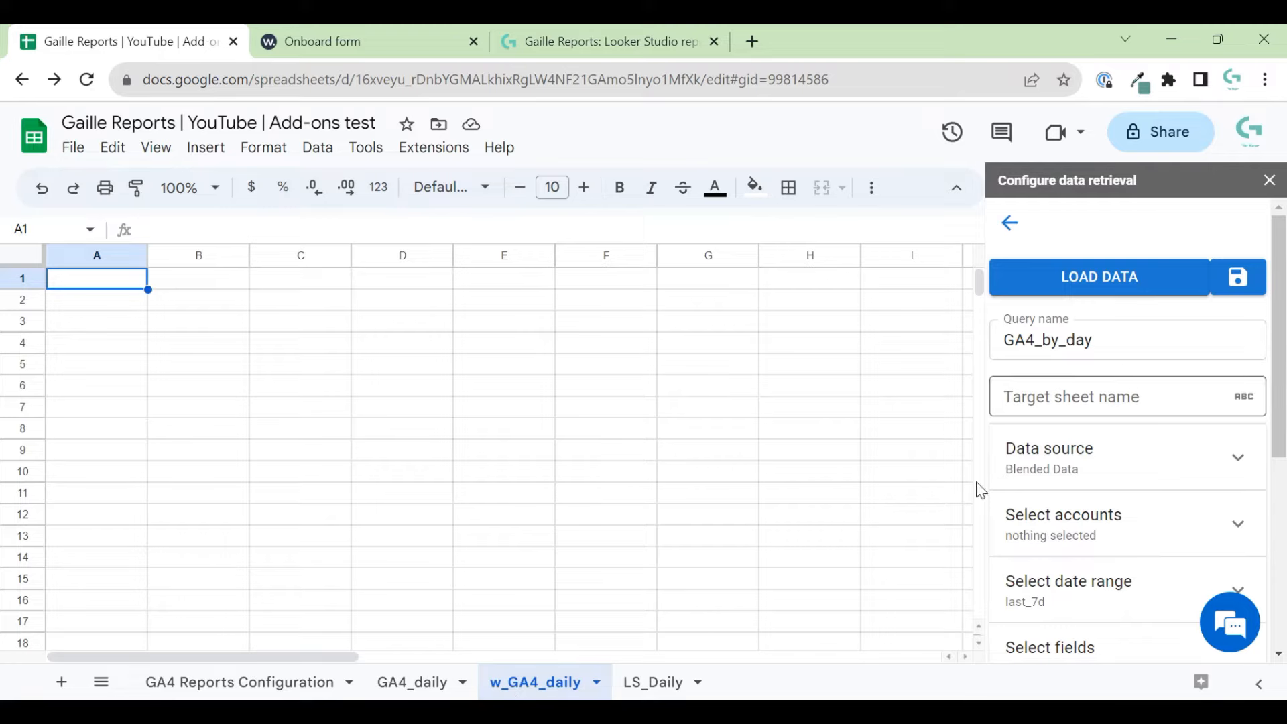
- Set w_GA4_daily as the query's target sheet name
double_click(540, 673)
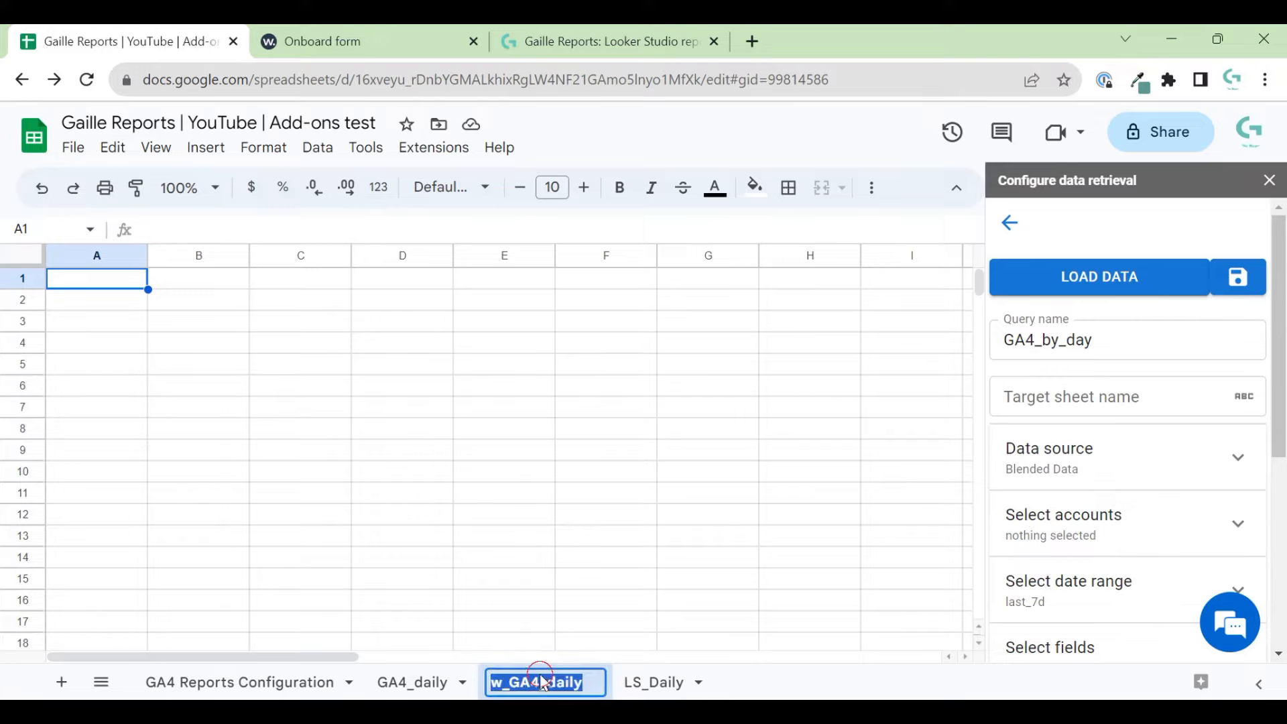
key("ctrl+c")
left_click(1011, 401)
key("ctrl+v")
left_click(1212, 460)
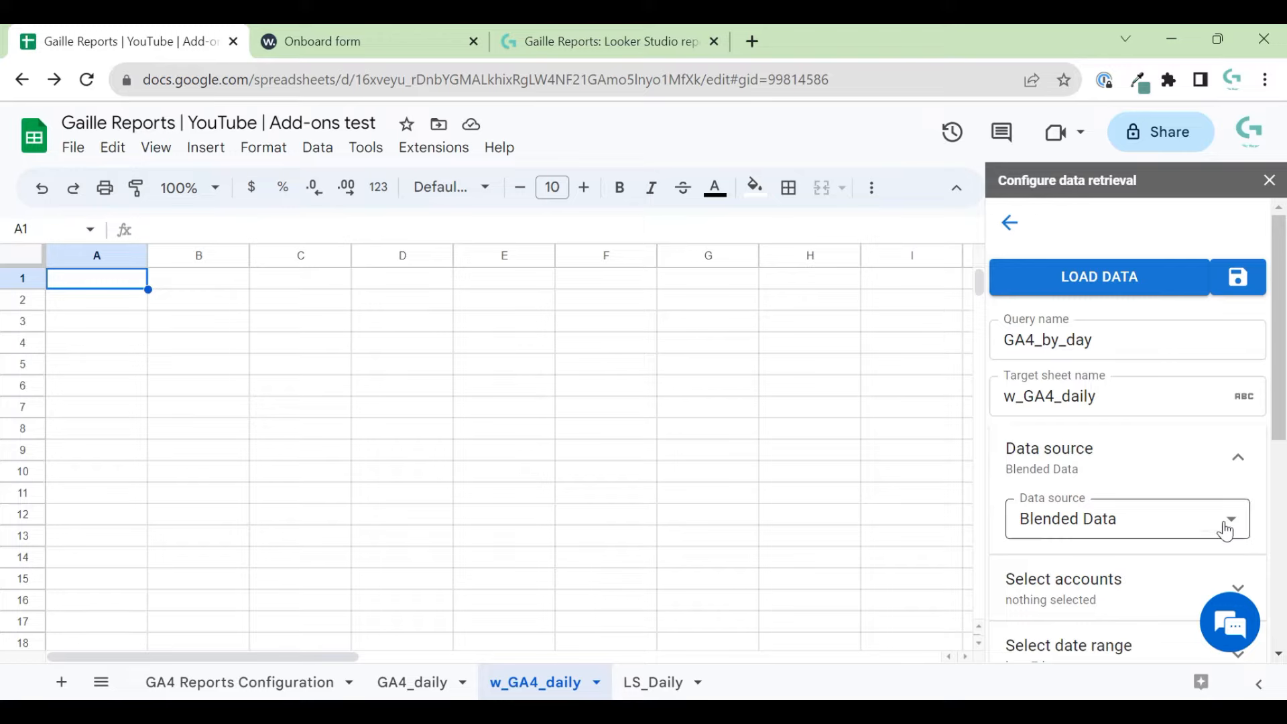
- Browse the query's data source list, then look over the Windsor.ai onboarding page
left_click(1229, 520)
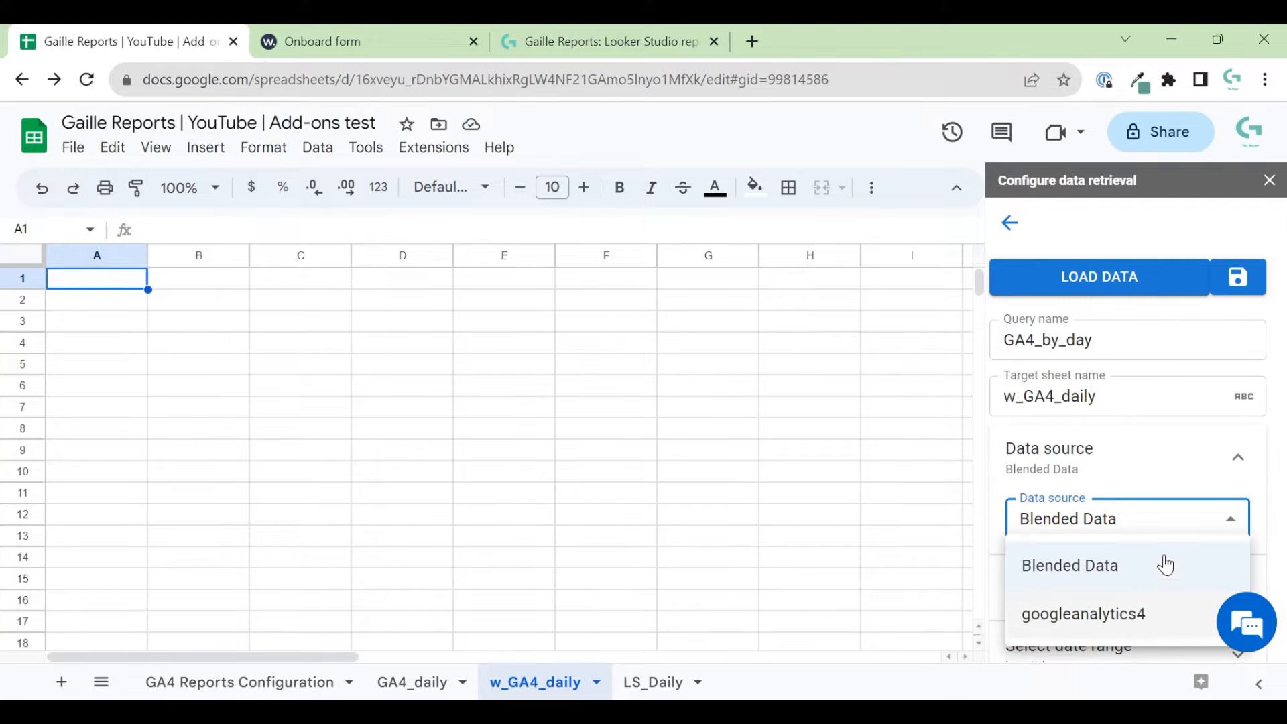
left_click(1213, 512)
left_click(1216, 511)
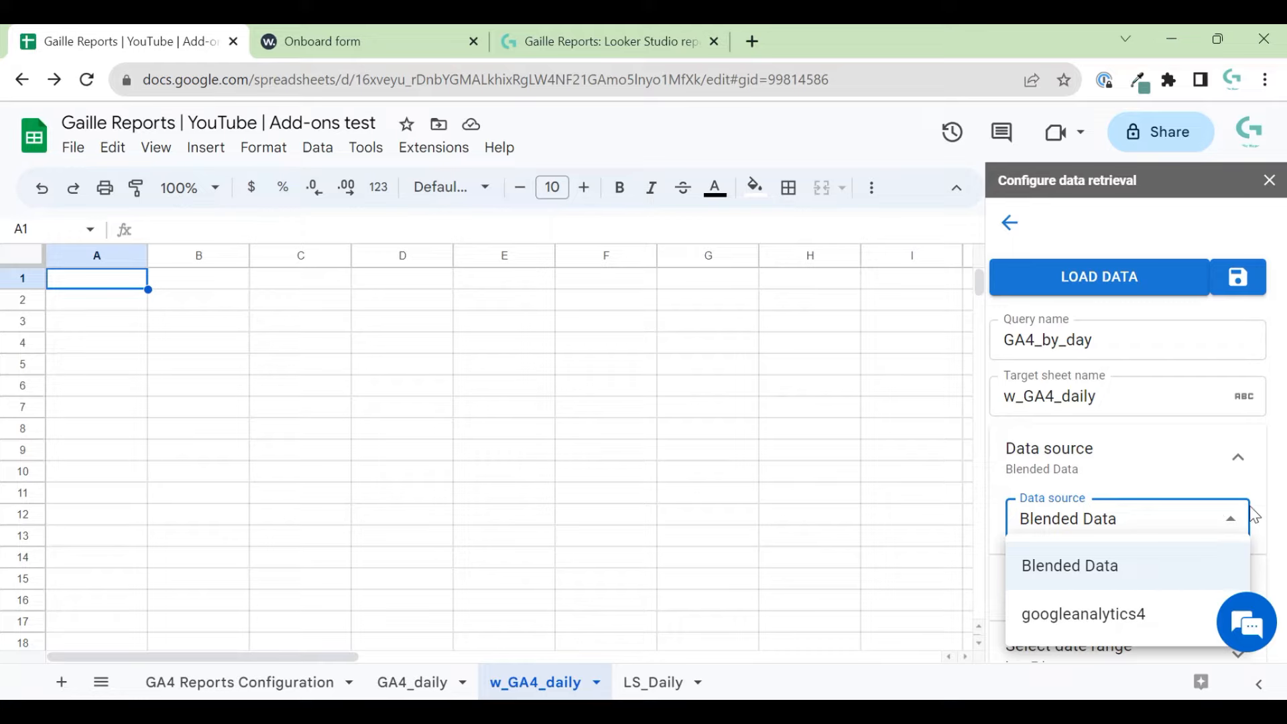
left_click(1241, 518)
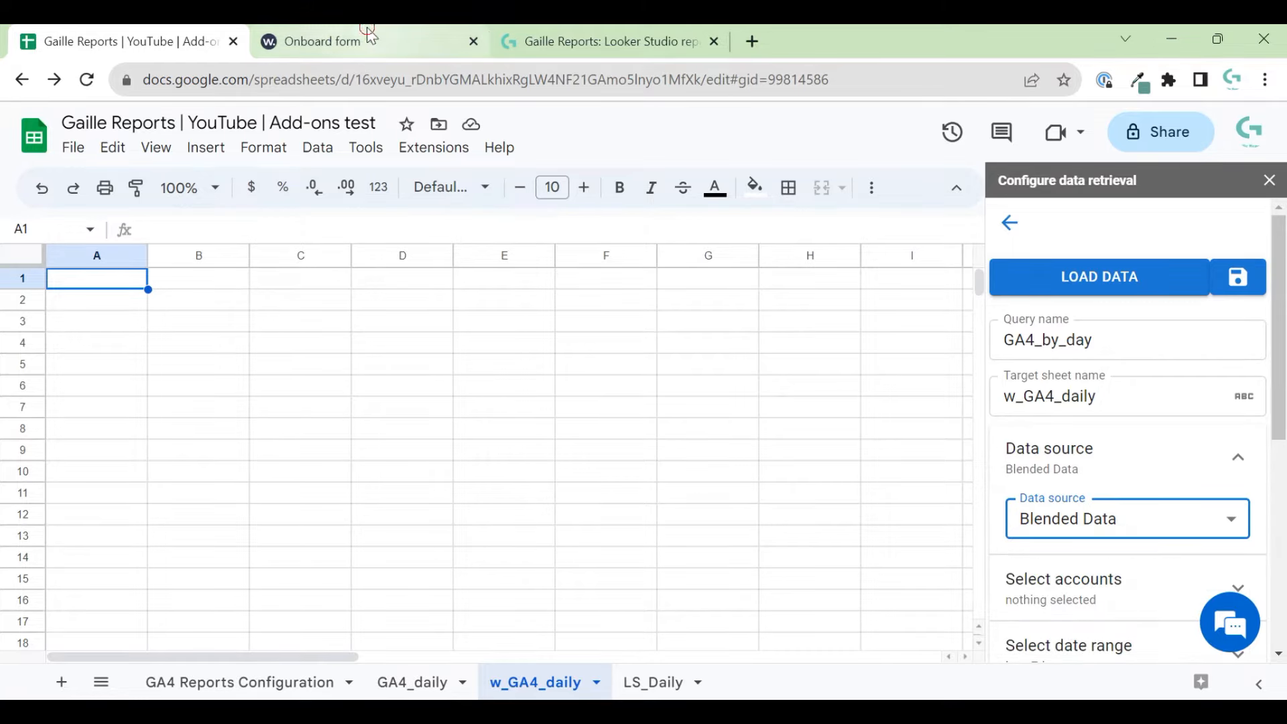
left_click(369, 39)
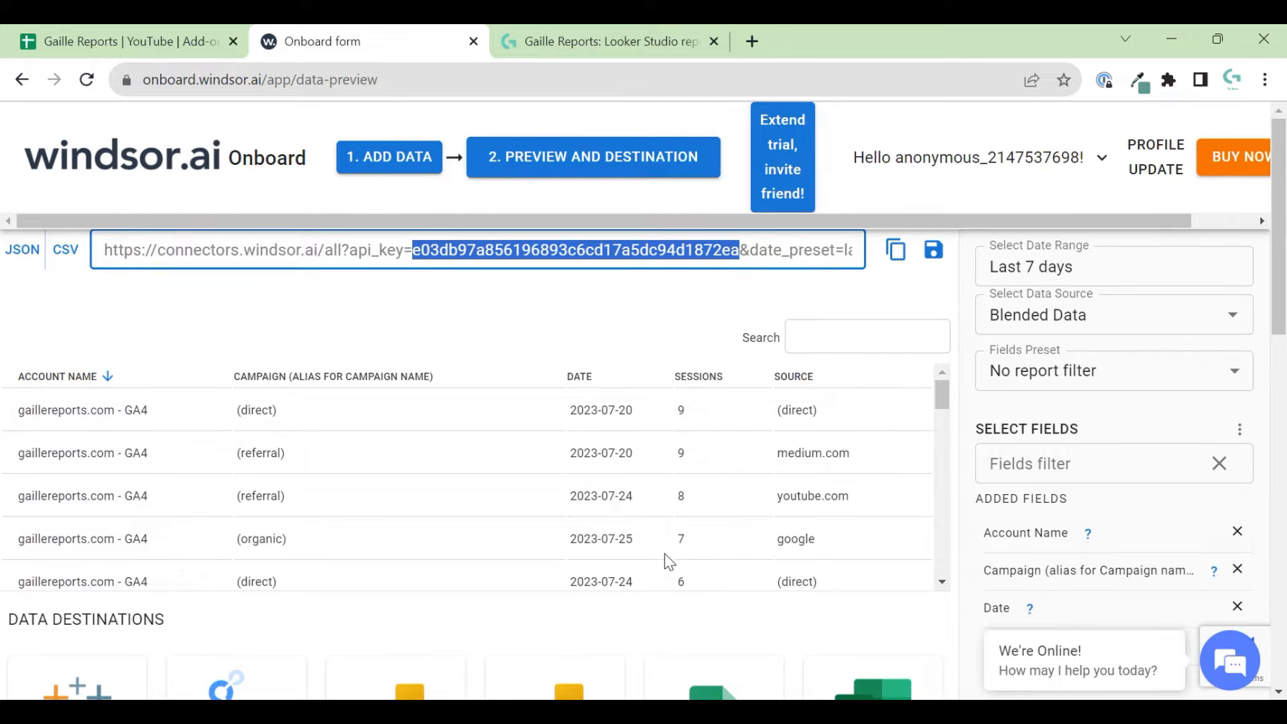
scroll(664, 553, "down", 3)
scroll(898, 606, "down", 2)
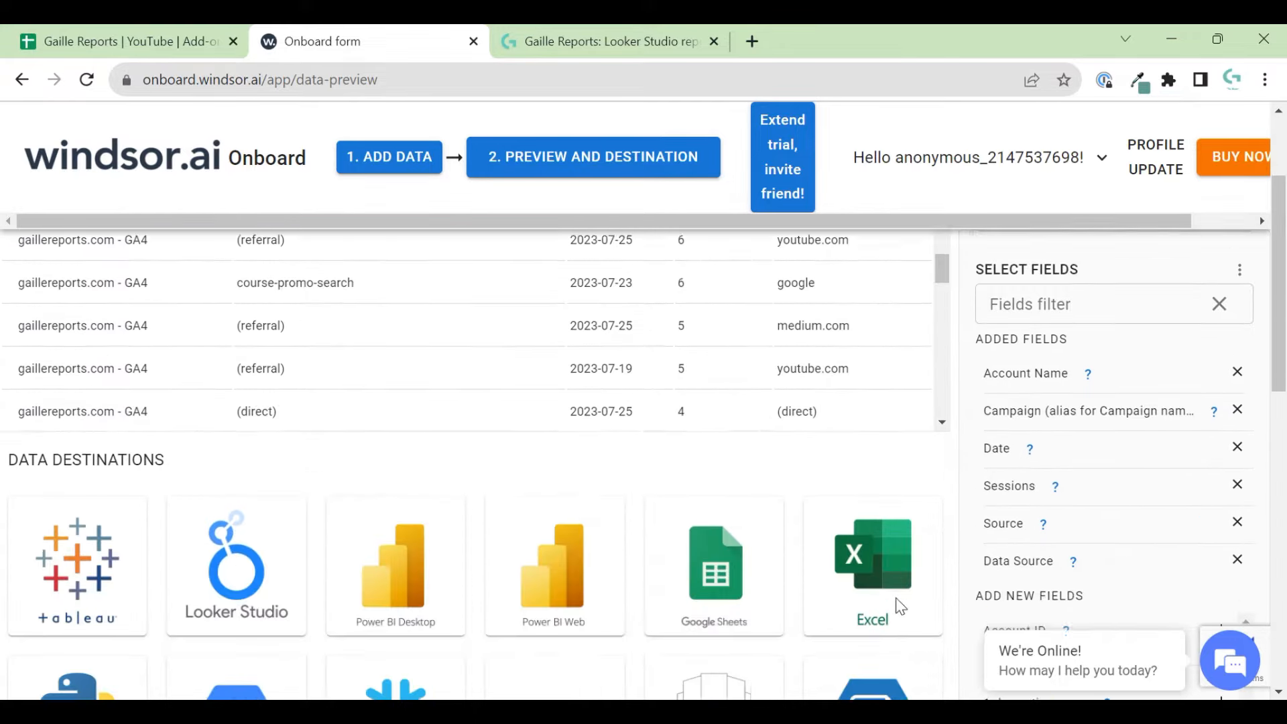
scroll(900, 606, "down", 6)
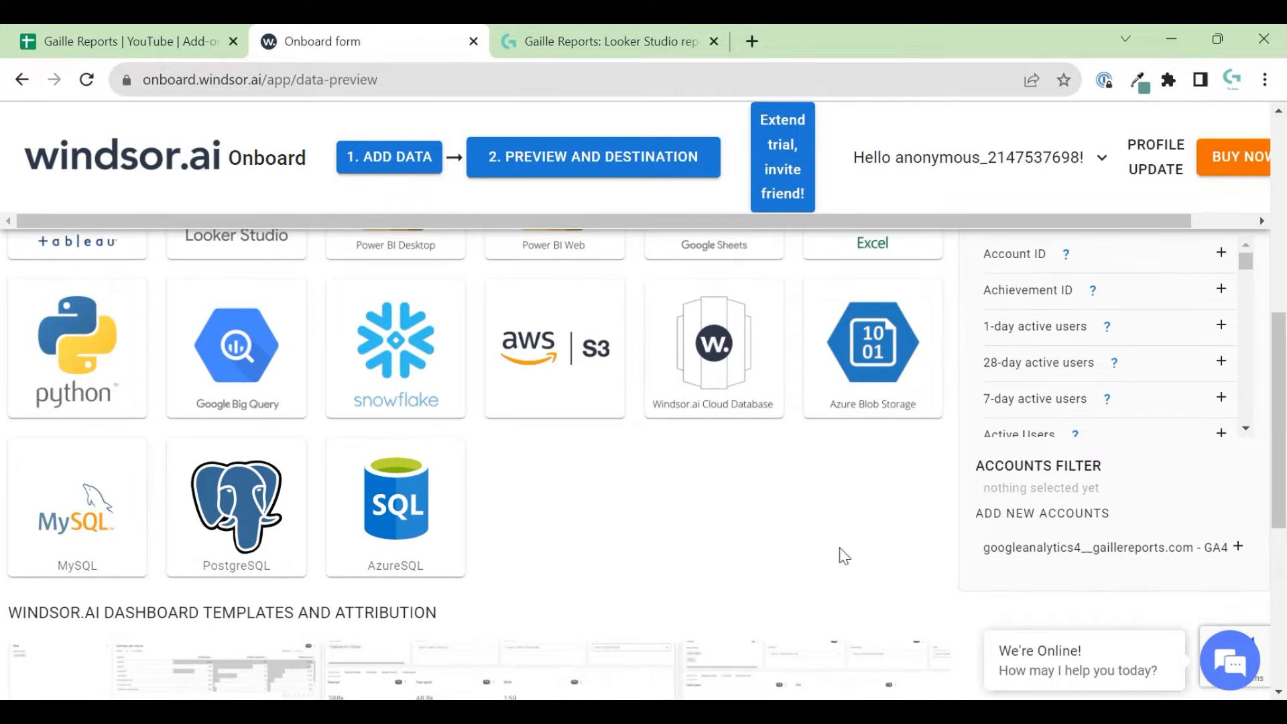
scroll(843, 556, "down", 5)
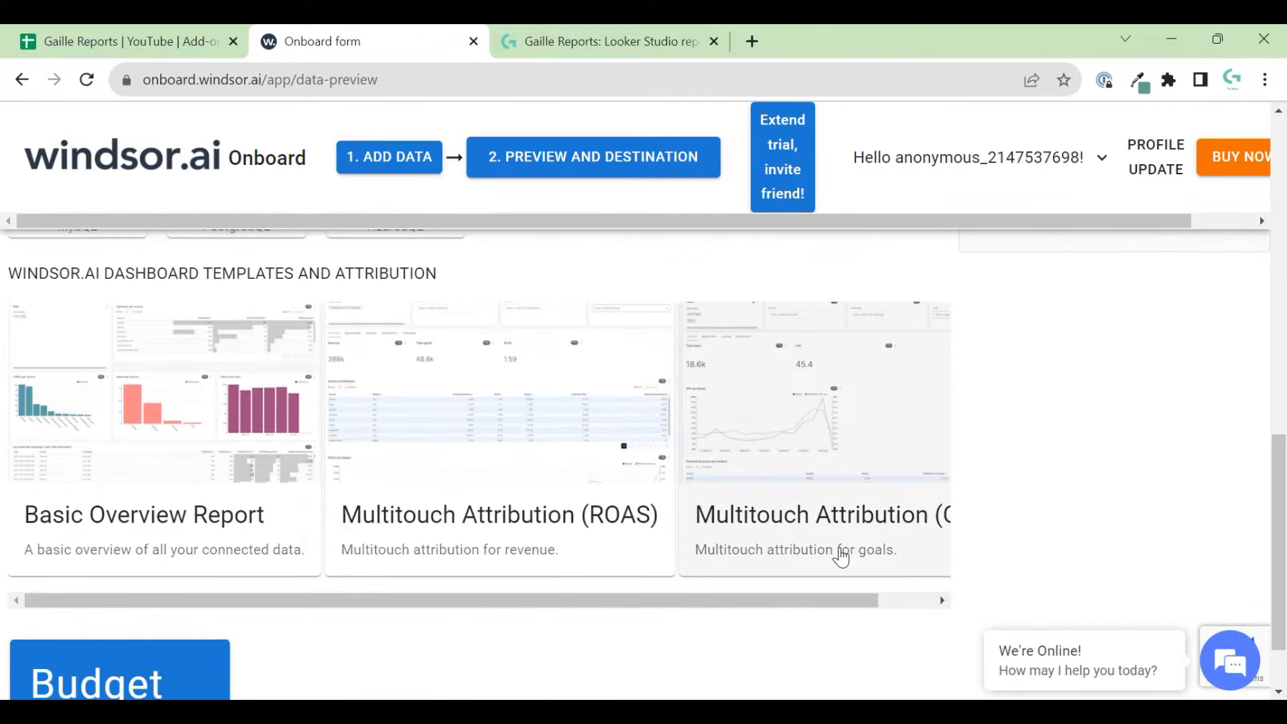
scroll(840, 555, "down", 2)
scroll(841, 554, "up", 12)
- Choose googleanalytics4 as the Sheets query's data source
left_click(518, 38)
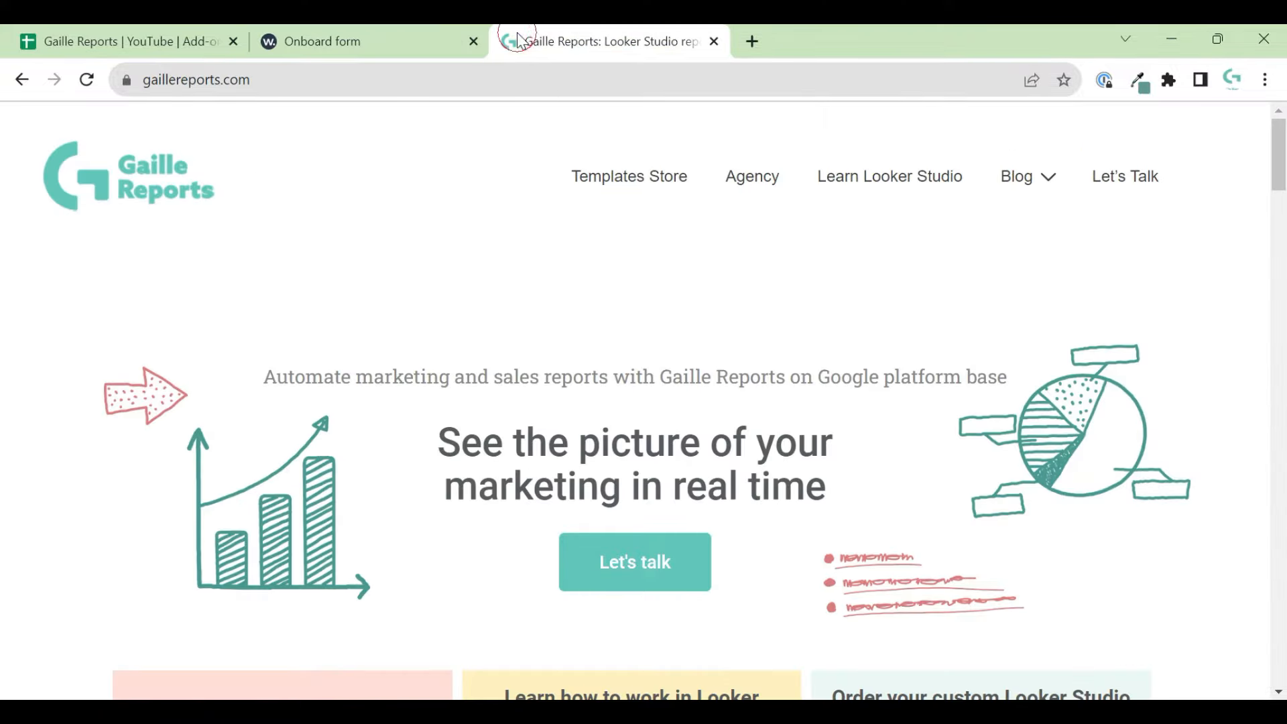
left_click(238, 31)
left_click(1150, 520)
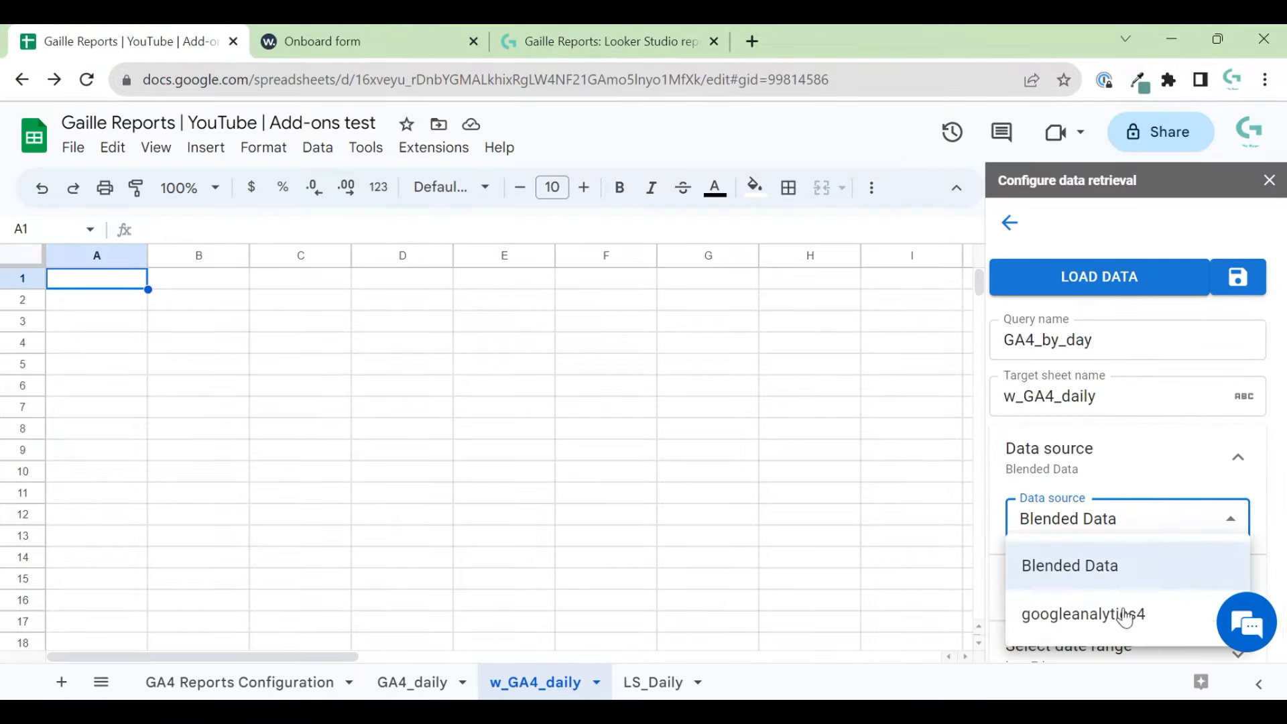
left_click(1126, 624)
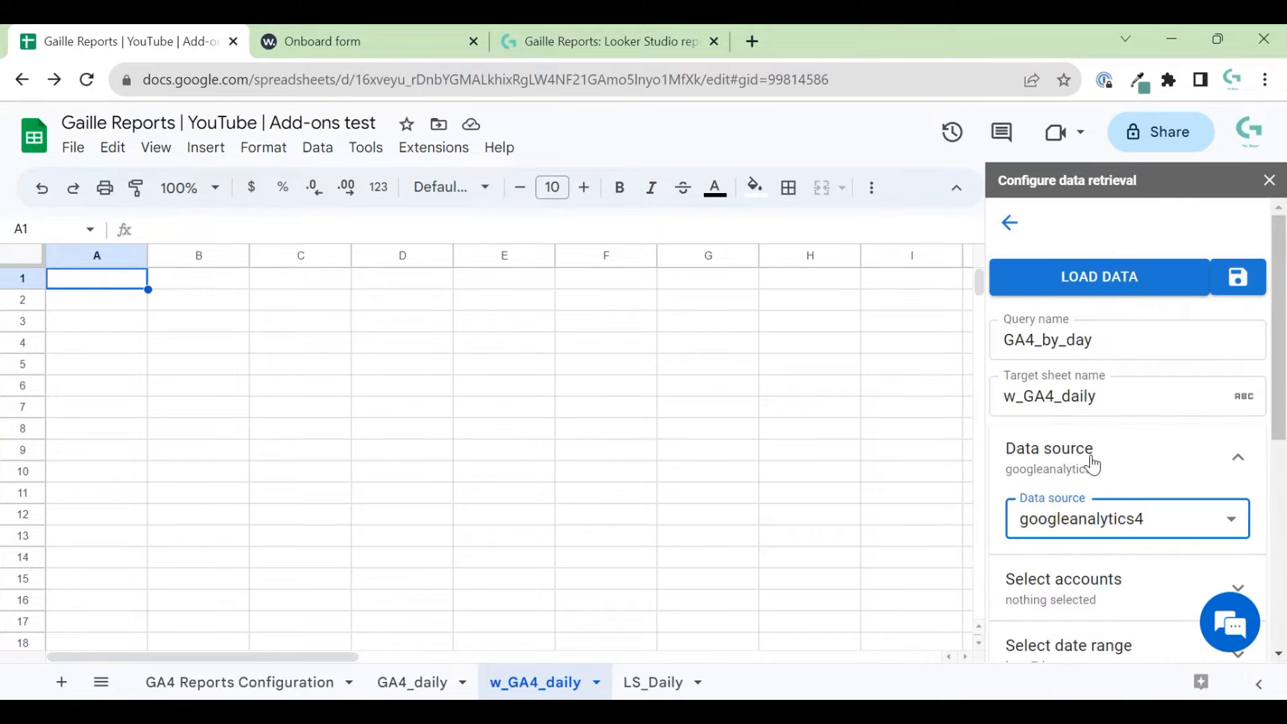
- In Windsor.ai, return to the data sources and pick Google Ads
left_click(322, 41)
left_click(176, 39)
left_click(410, 34)
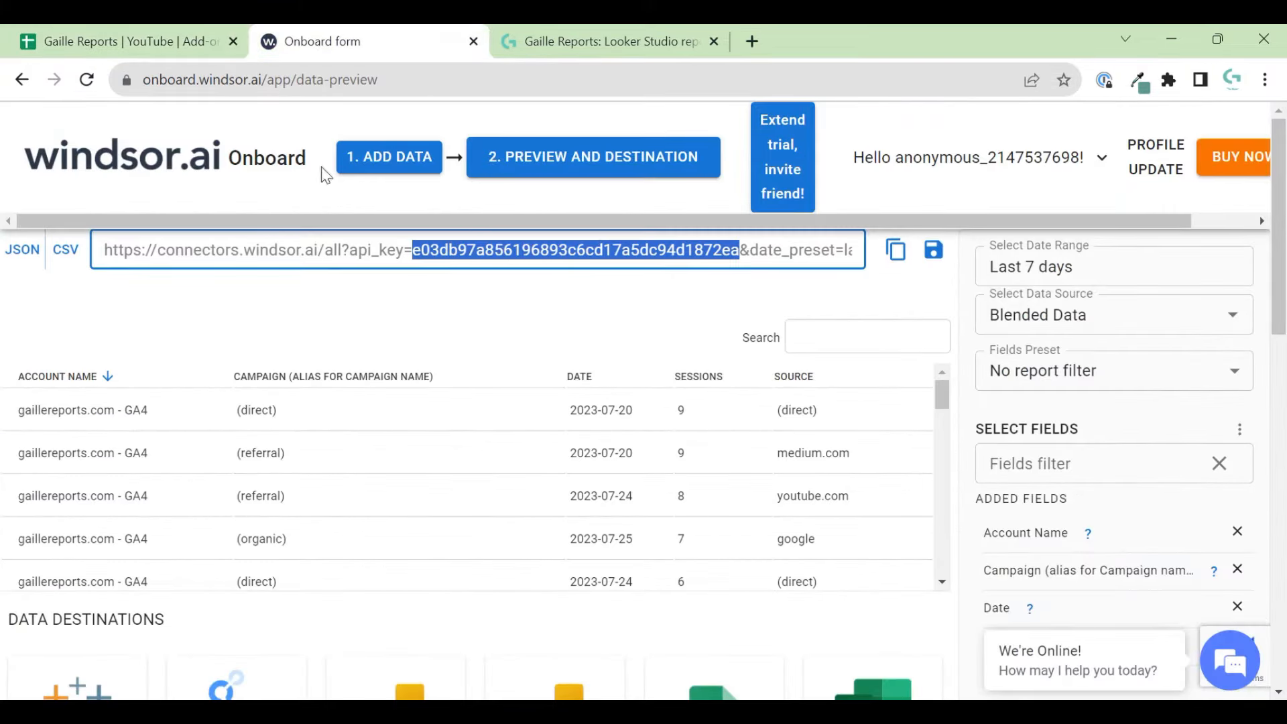
left_click(368, 167)
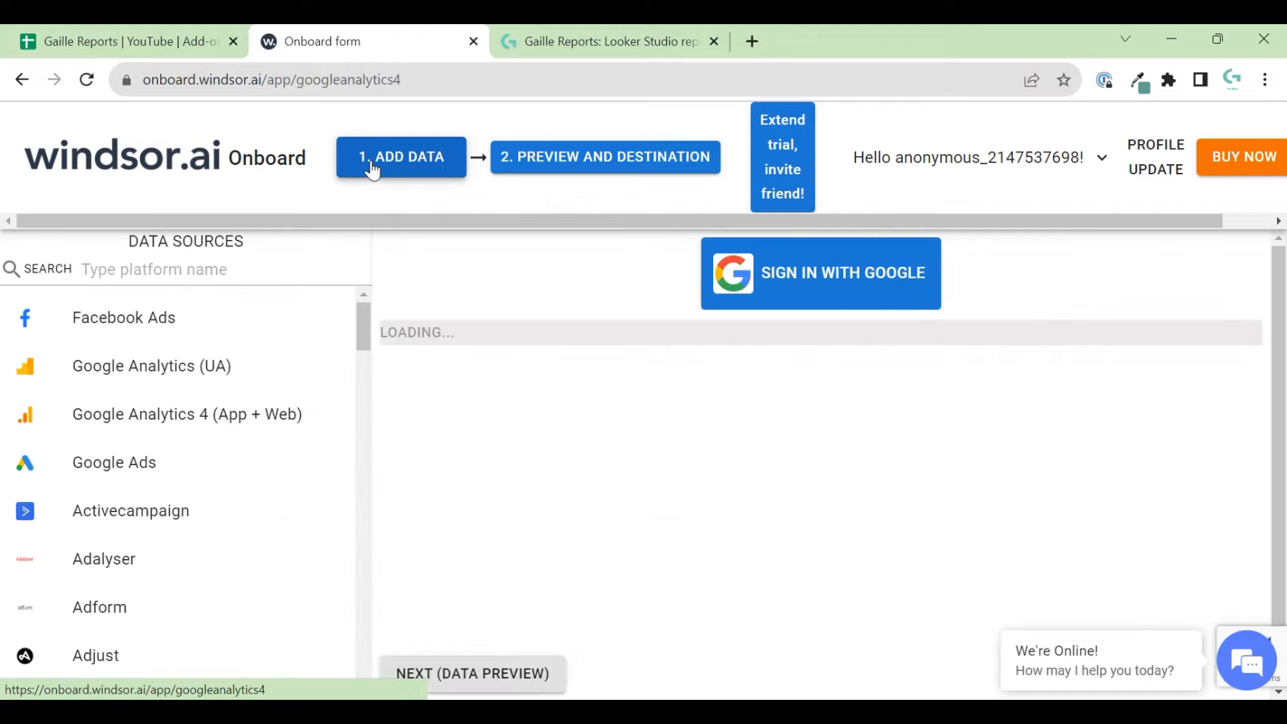
left_click(127, 483)
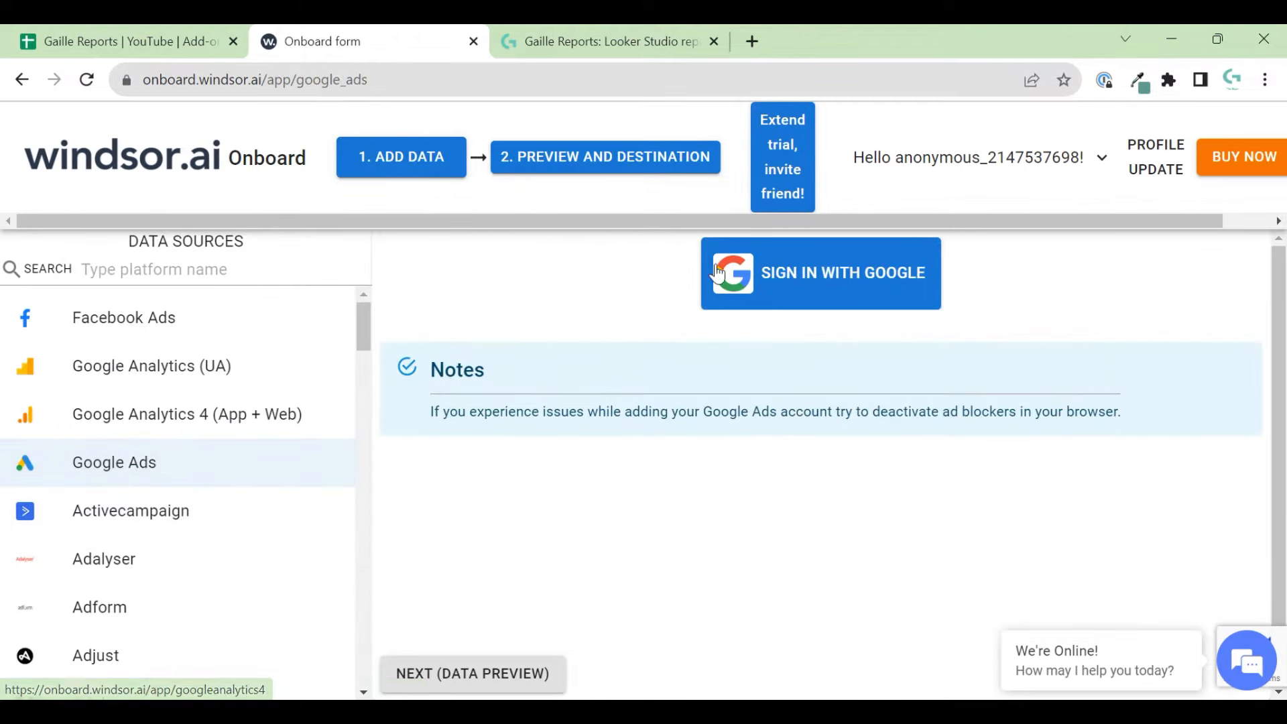
- Sign in with the company Google account and grant Windsor.ai the Google Ads access
left_click(821, 284)
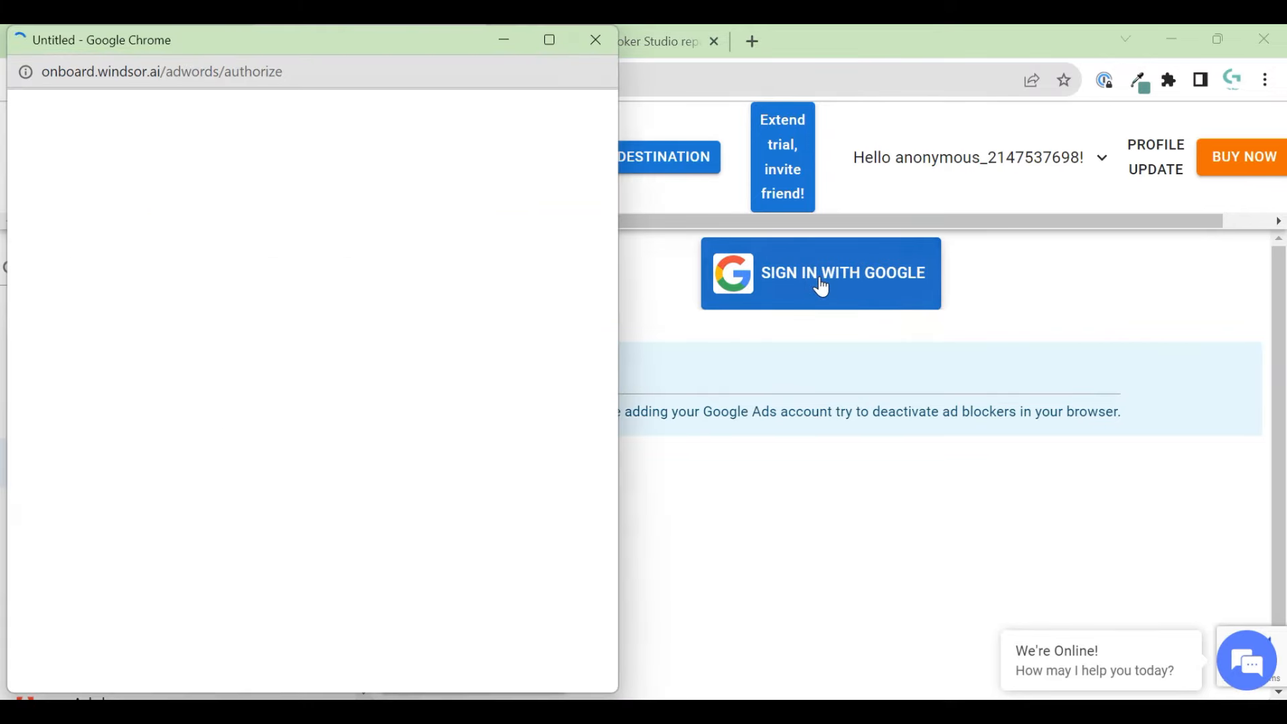
left_click(186, 360)
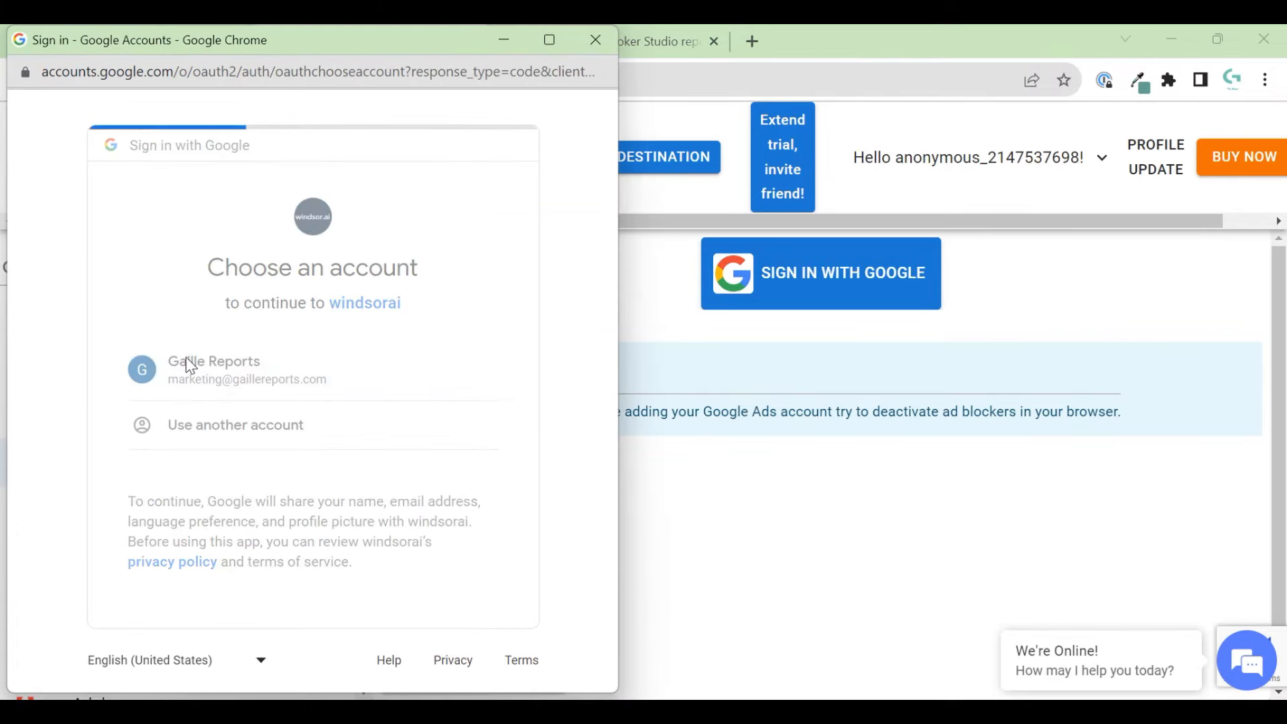
scroll(371, 464, "down", 8)
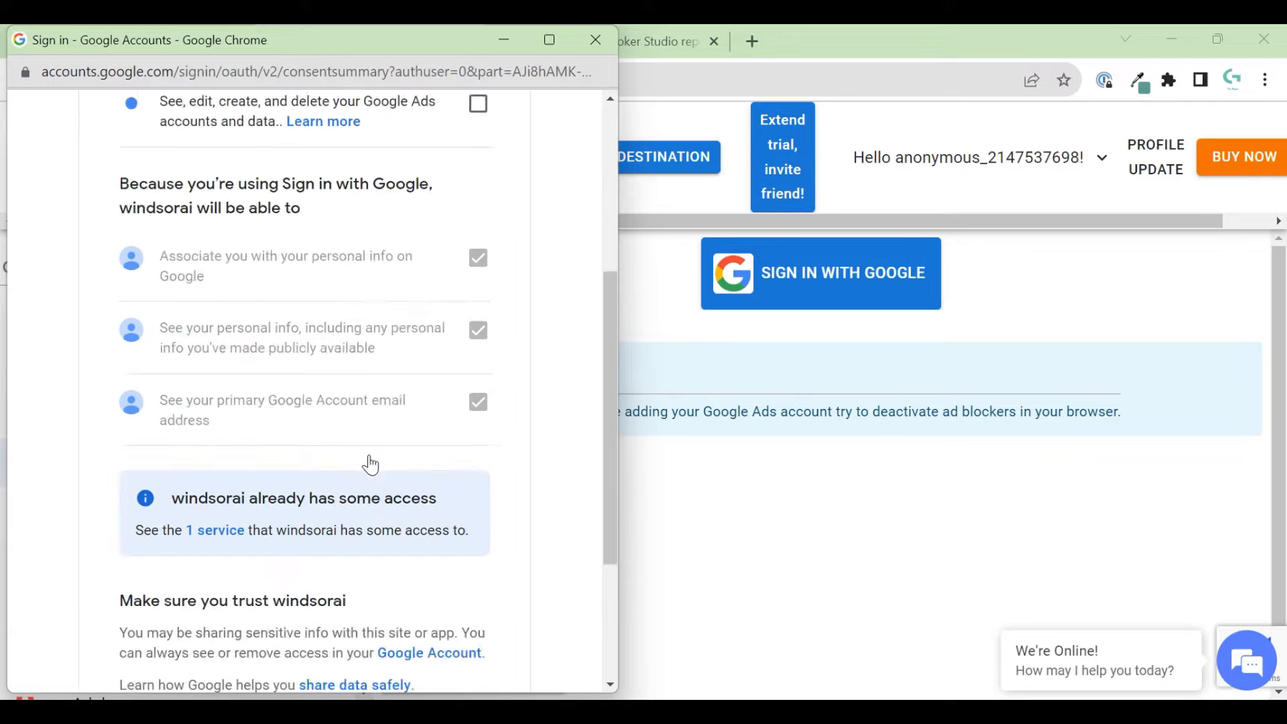
left_click(402, 562)
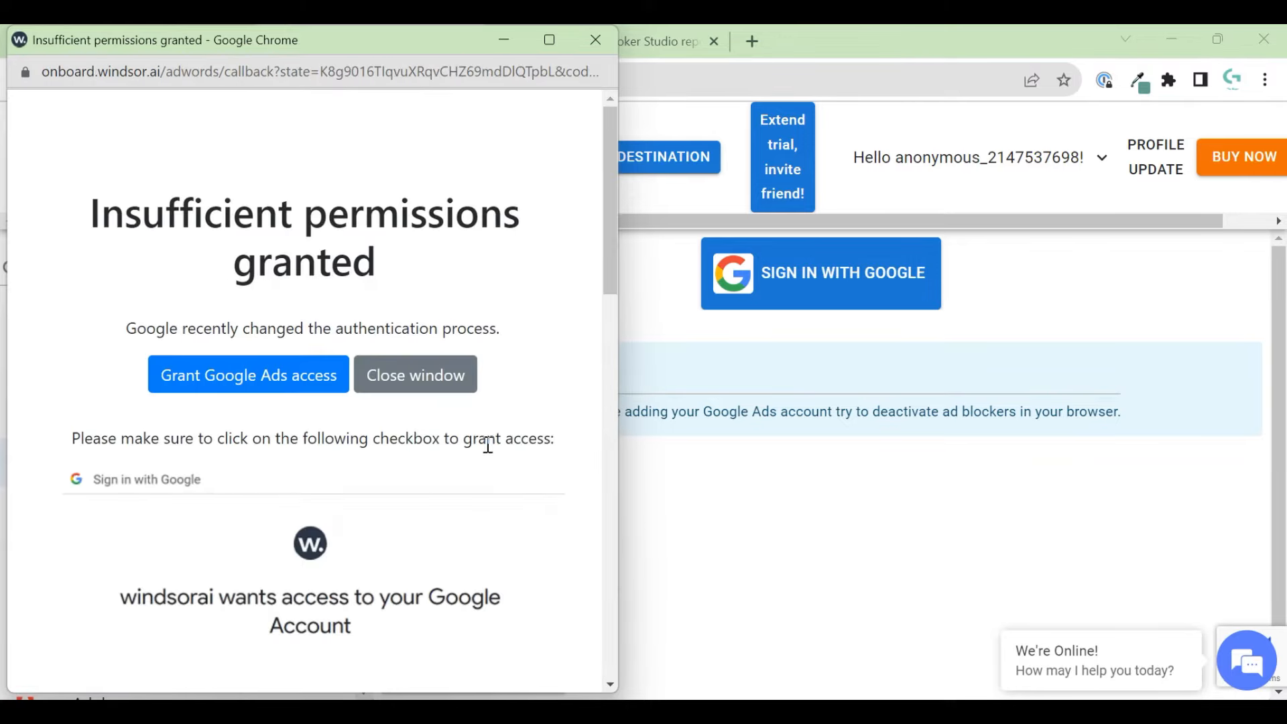
left_click(227, 374)
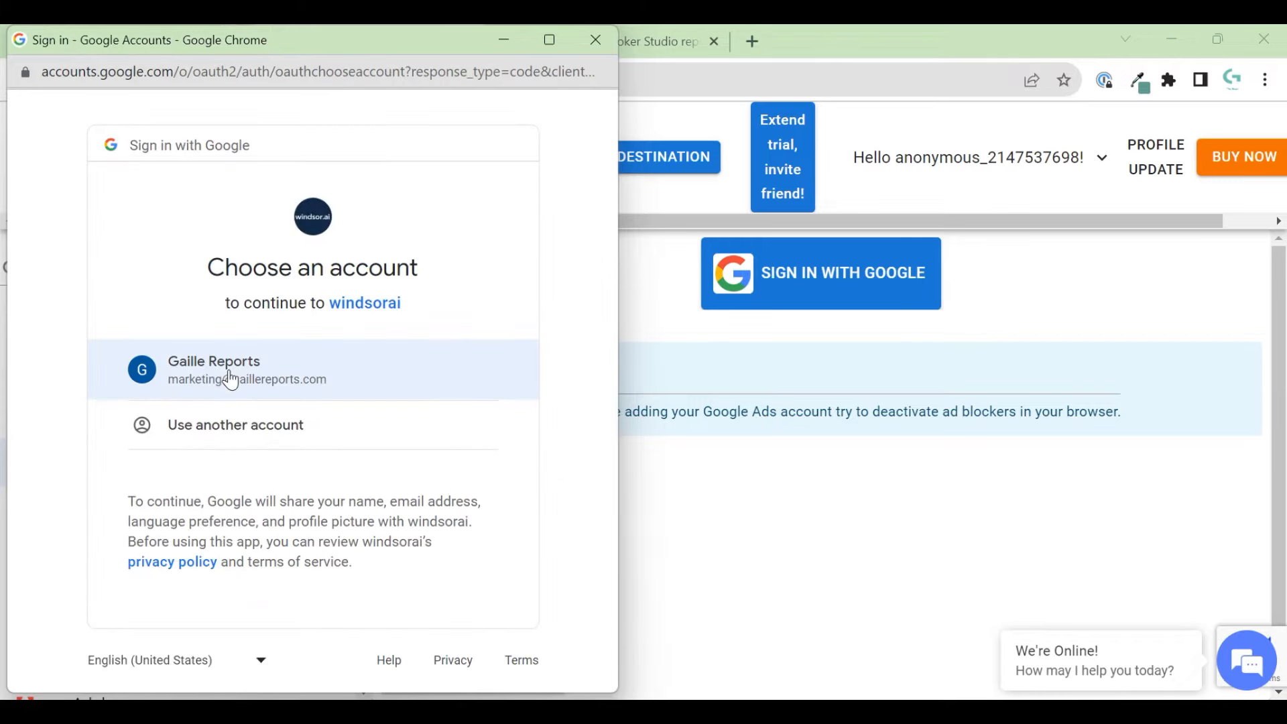
left_click(230, 379)
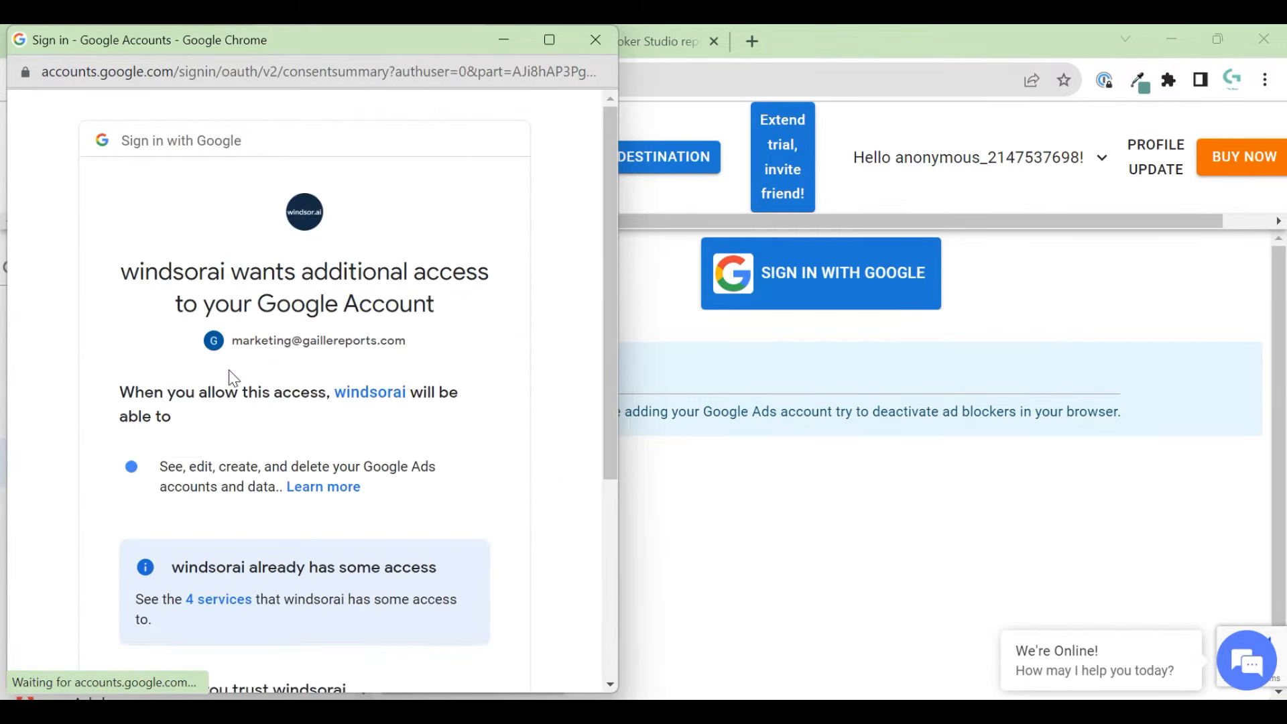
scroll(233, 377, "down", 5)
left_click(412, 558)
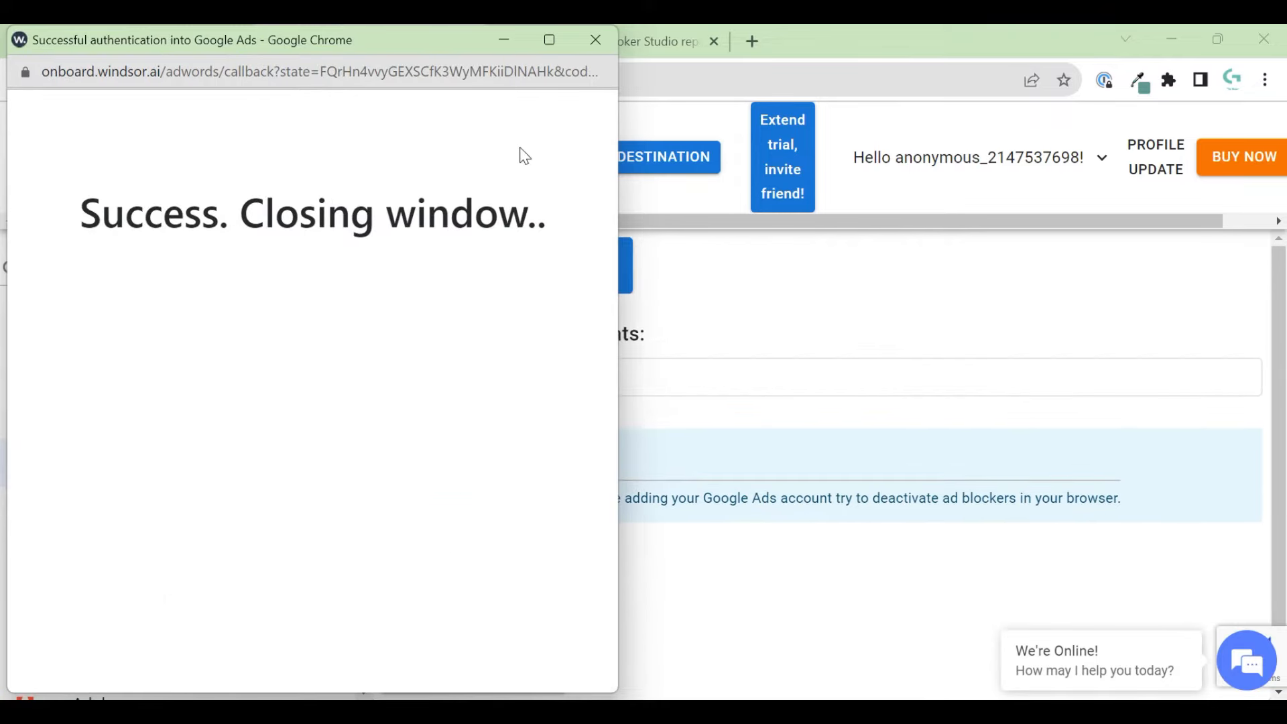
- Select the Gaille Reports 2 Google Ads account and return to the spreadsheet
left_click(592, 39)
left_click(309, 35)
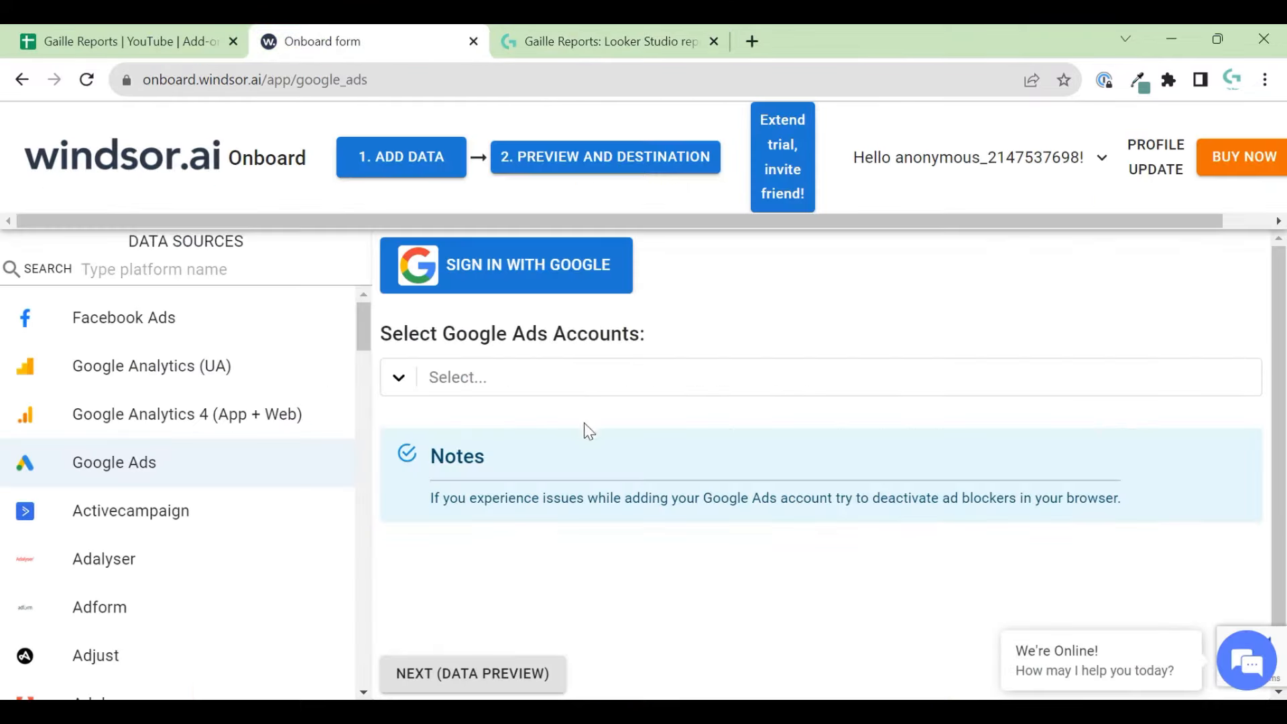
left_click(555, 389)
left_click(506, 425)
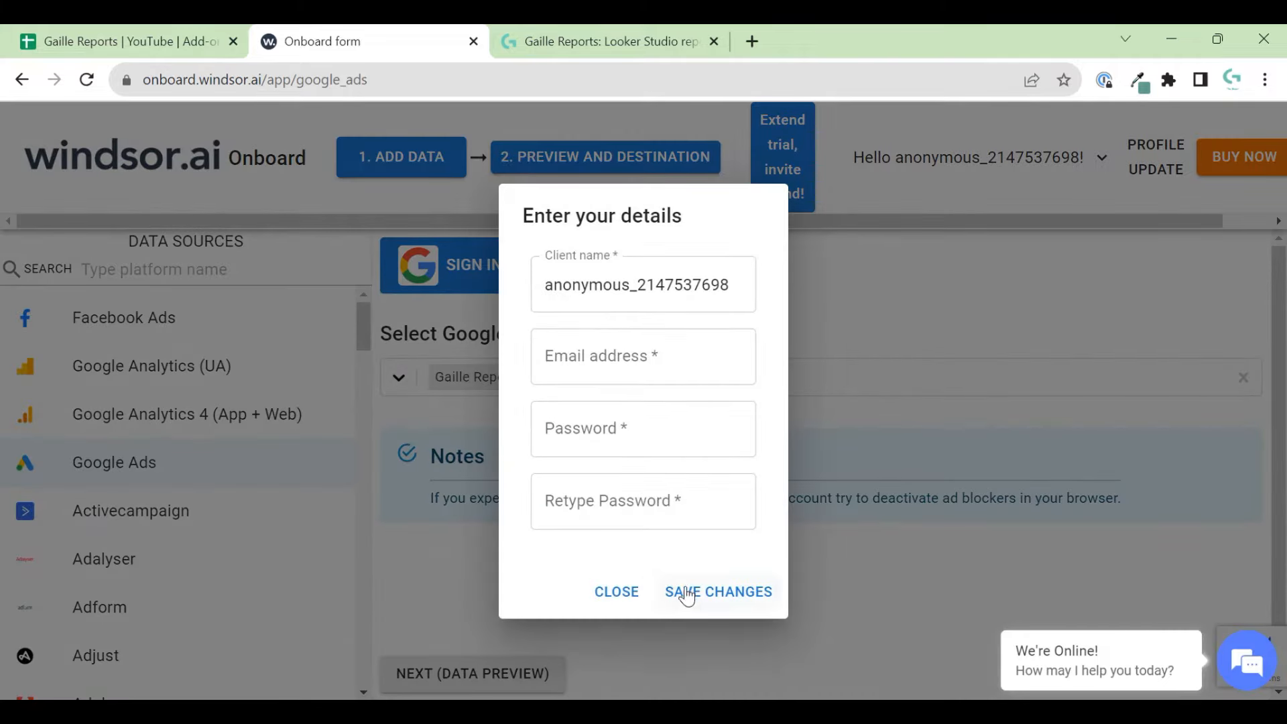
left_click(612, 589)
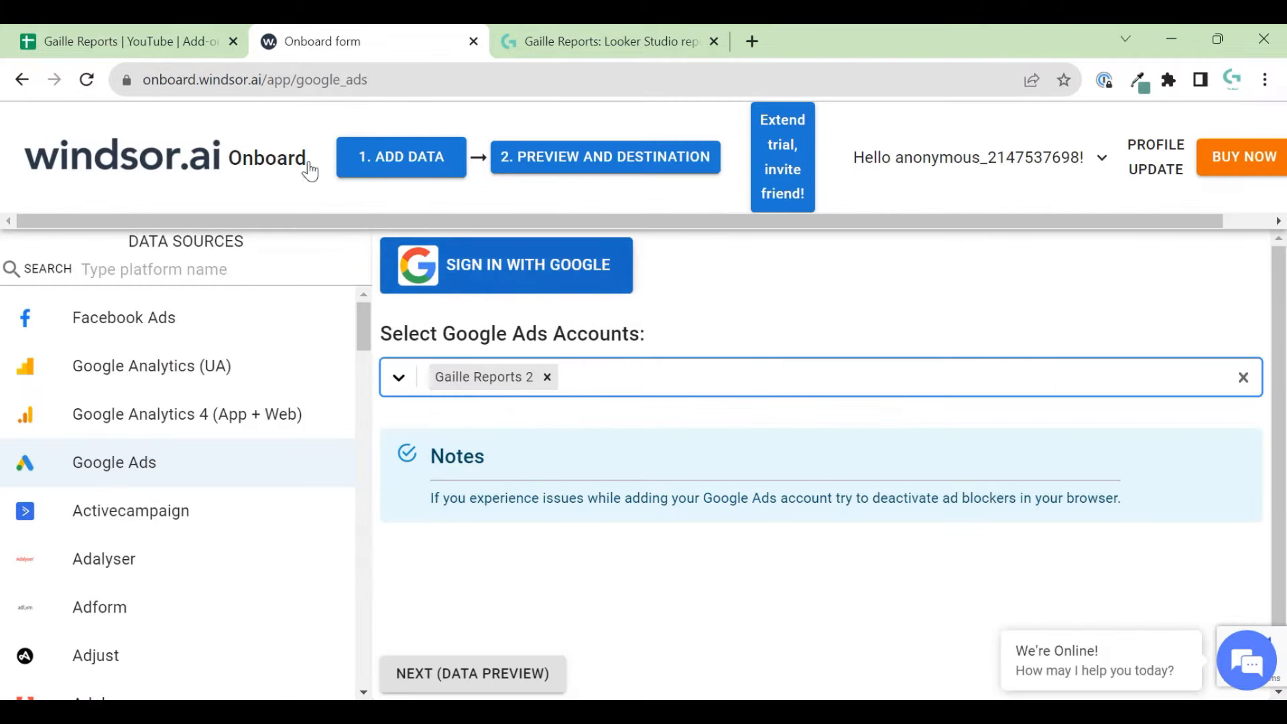
left_click(145, 31)
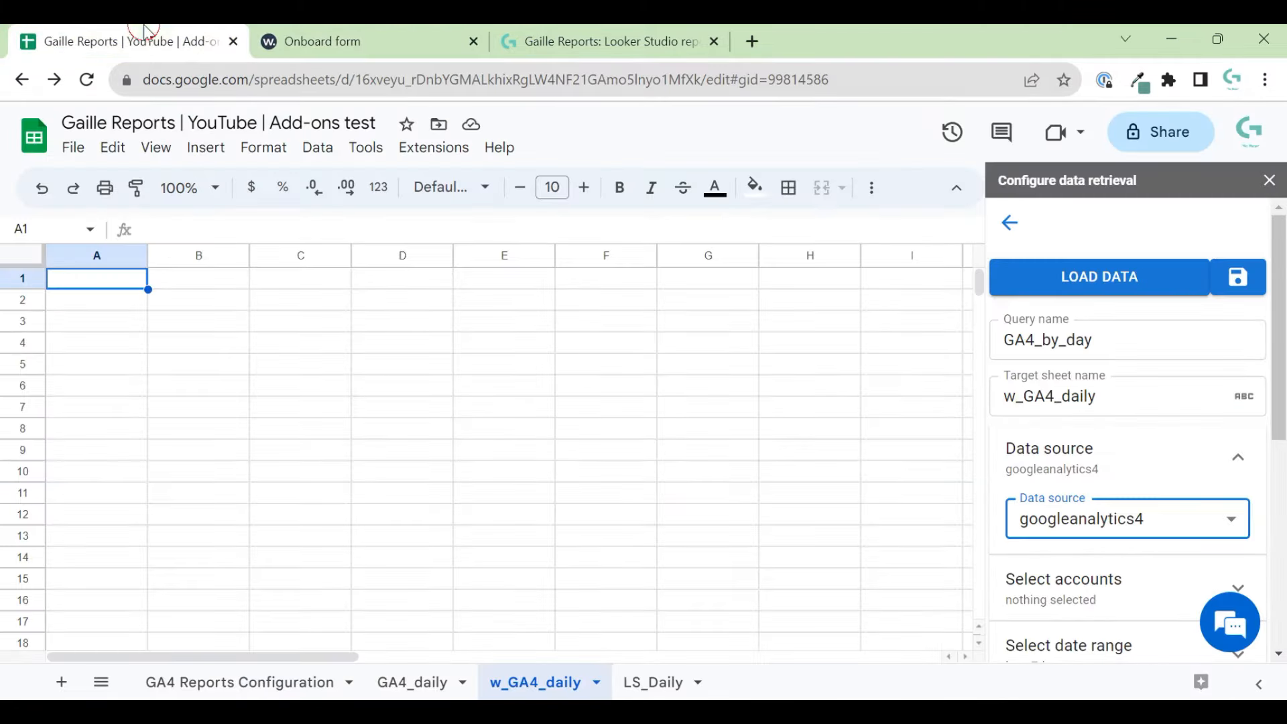
- Close the data sidebar and relaunch it via Ad Data and Analytics by Windsor.ai > Get Data in Sheet
left_click(1239, 513)
left_click(1250, 512)
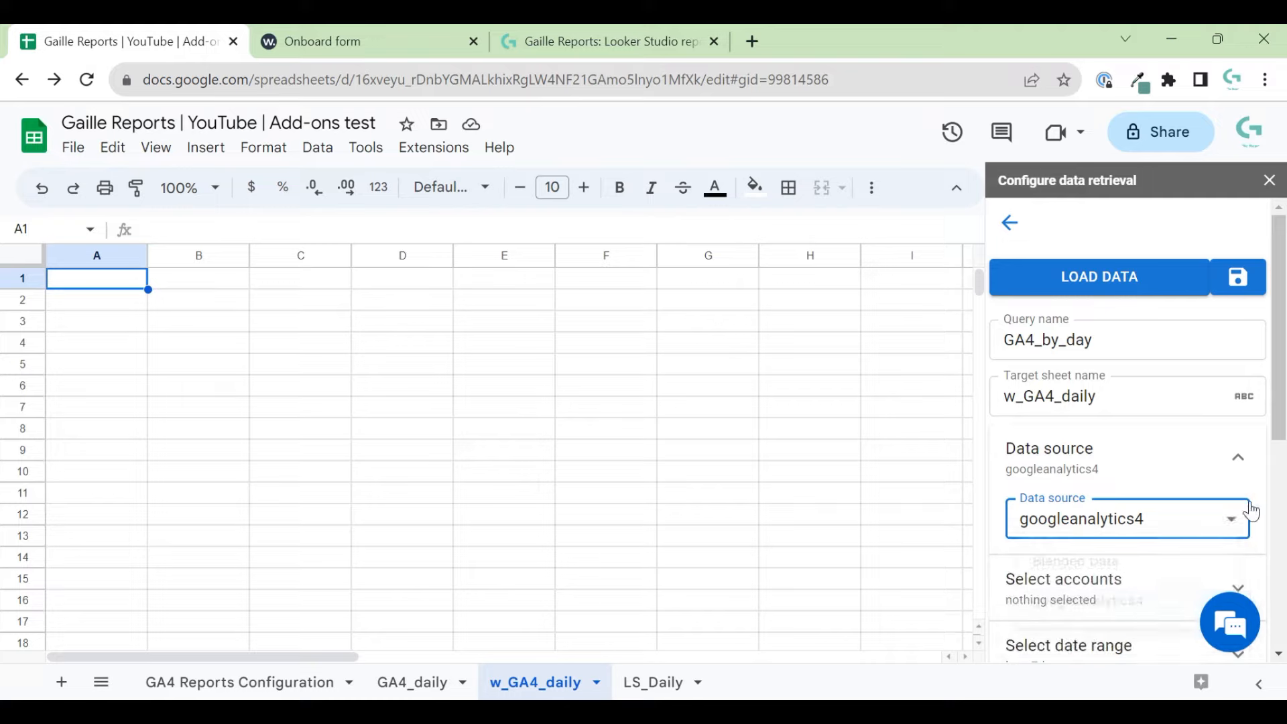
left_click(1269, 180)
left_click(432, 147)
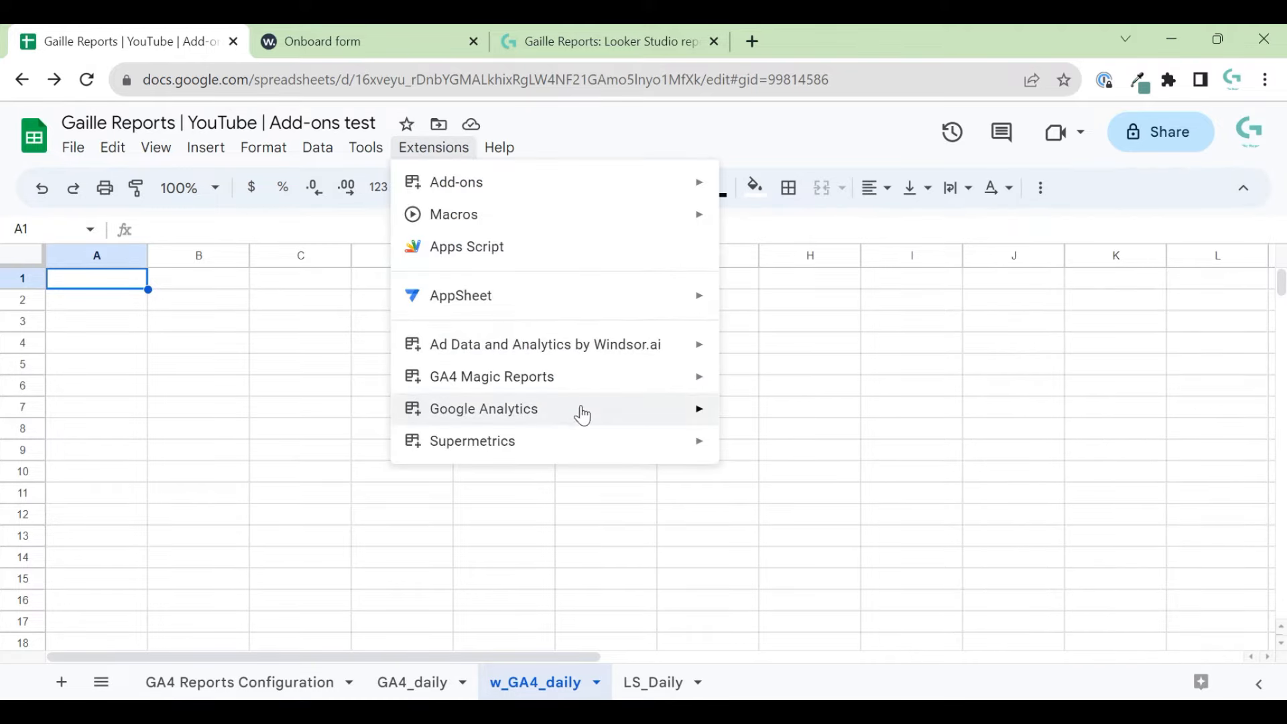
mouse_move(646, 344)
left_click(856, 403)
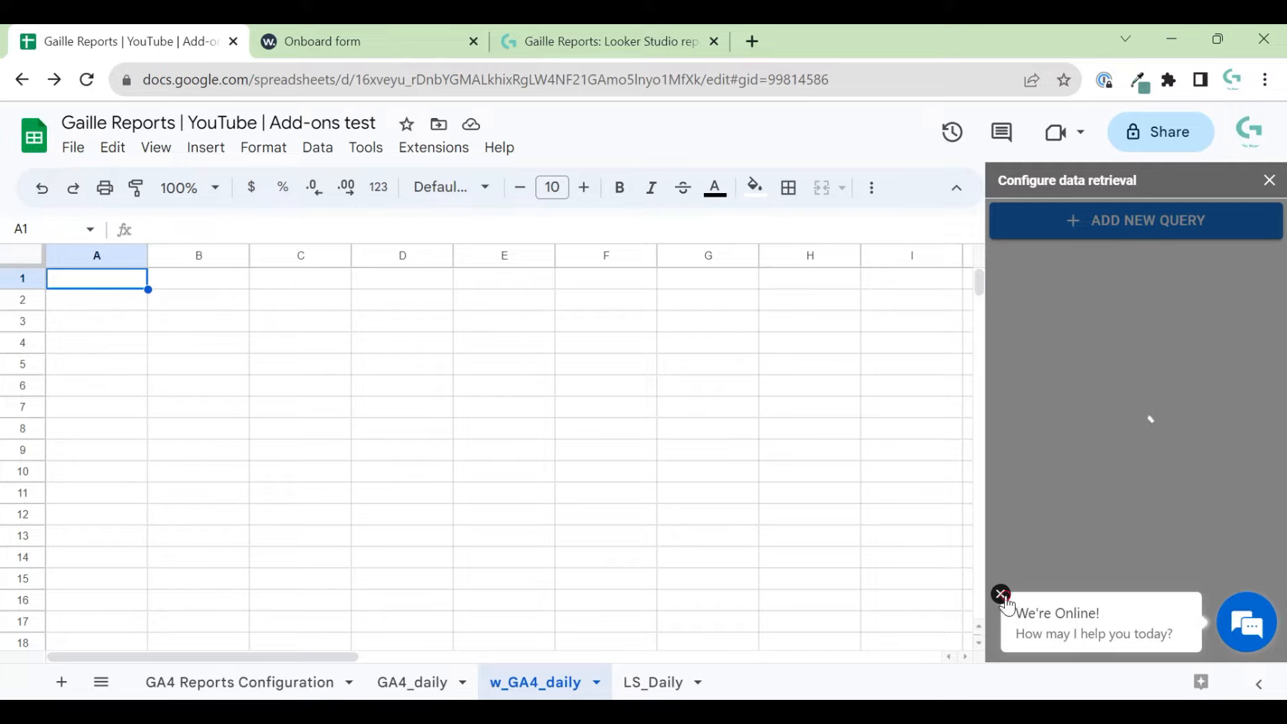
- Start a new query and check that its data source list now includes google_ads
left_click(1001, 595)
left_click(429, 42)
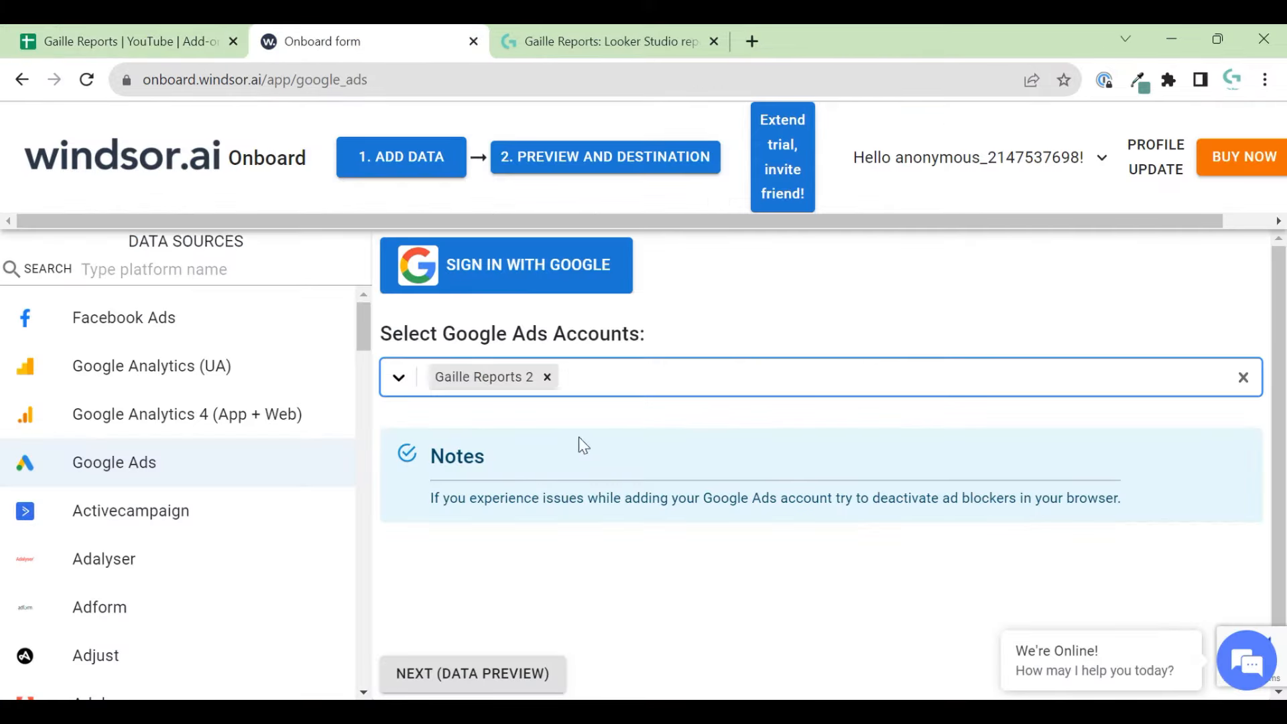
left_click(164, 39)
left_click(1178, 235)
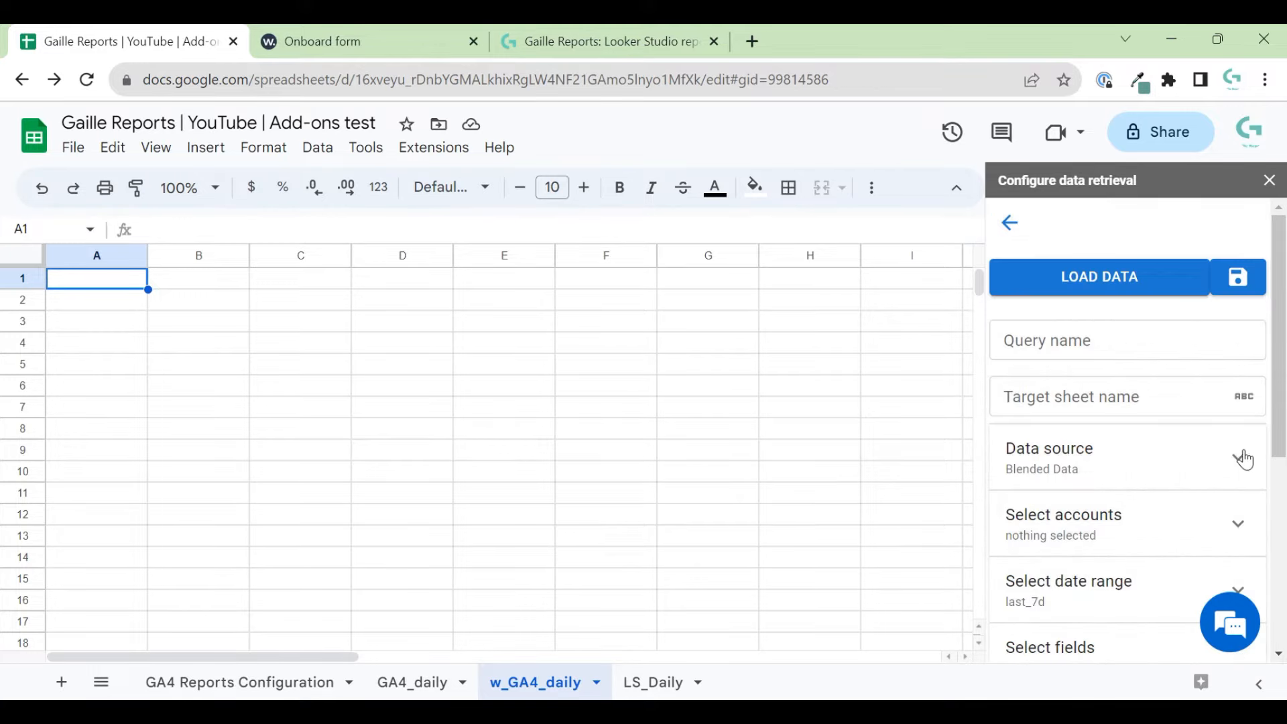
left_click(1243, 461)
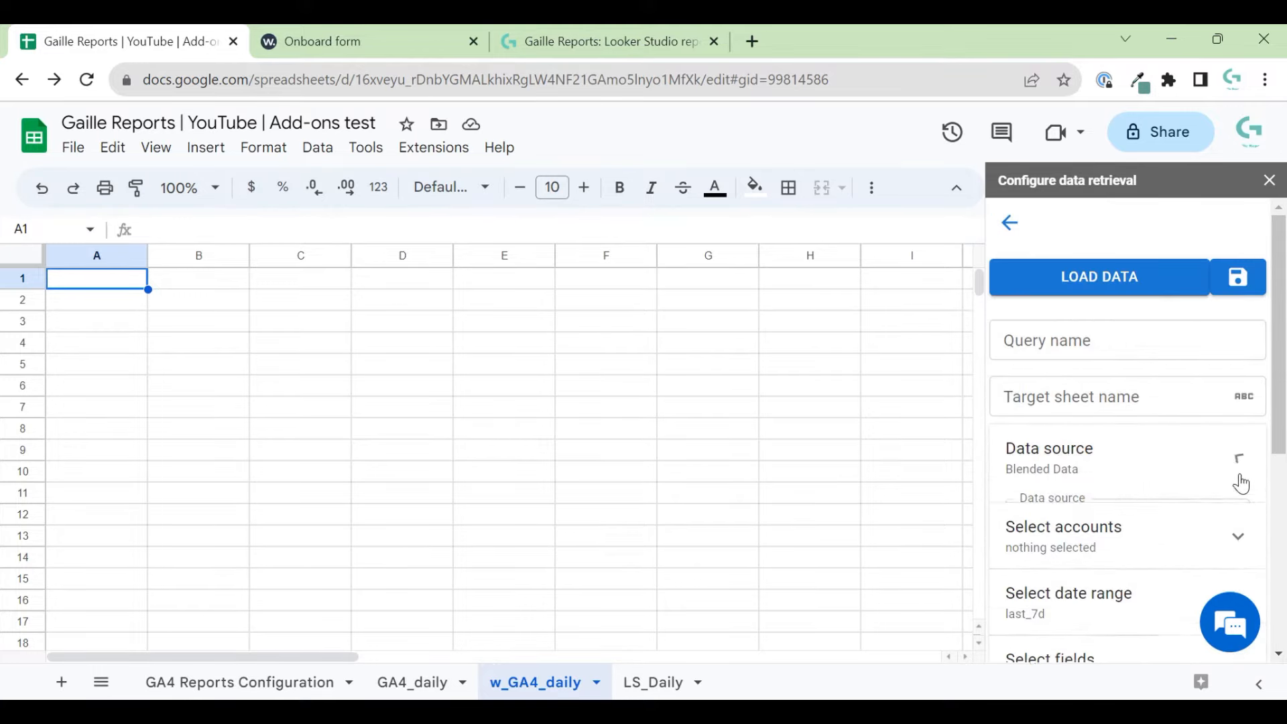
left_click(1184, 527)
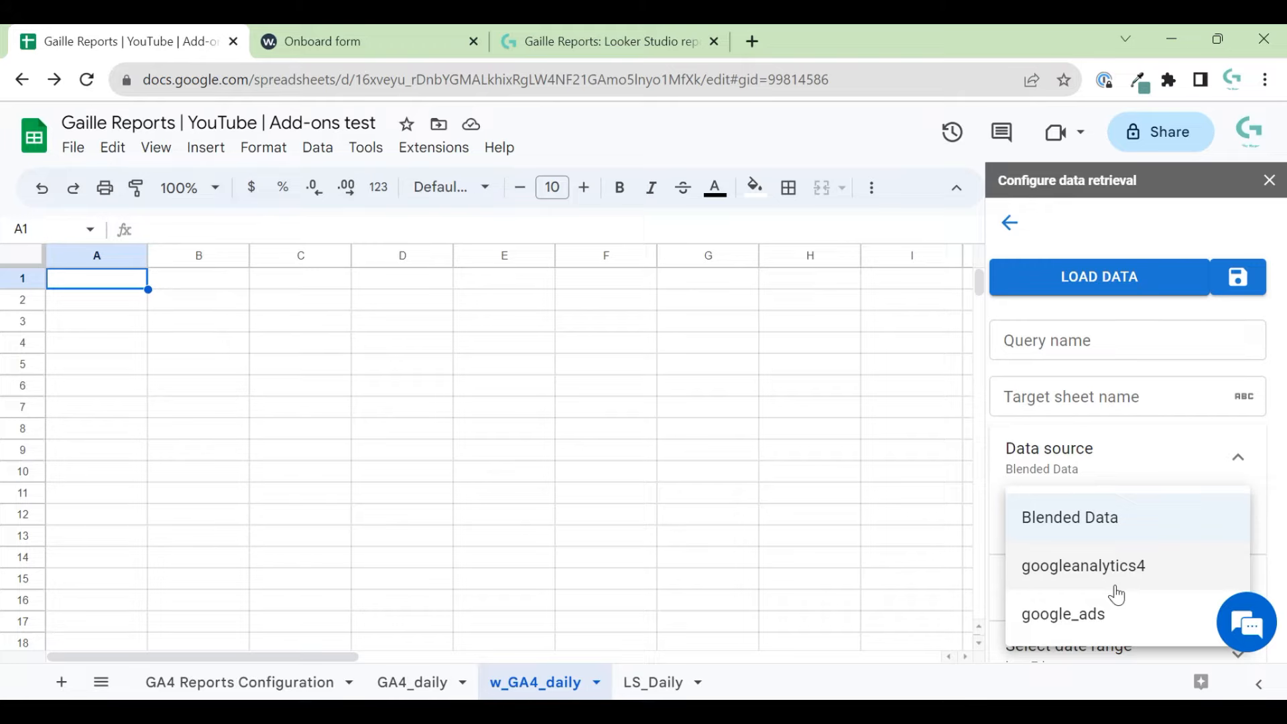
left_click(1262, 459)
- Copy the tab name w_GA4_daily into both Query name and Target sheet name
left_click(1169, 350)
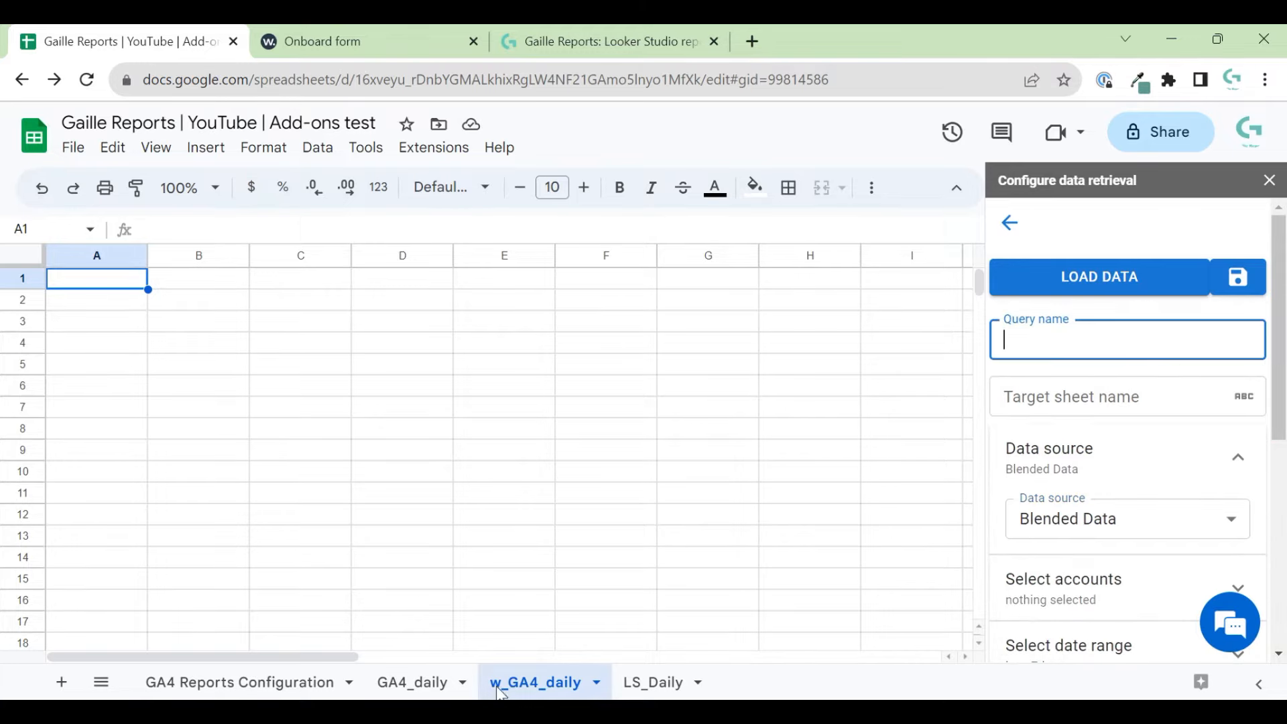
double_click(535, 682)
key("ctrl+c")
left_click(1045, 340)
key("ctrl+v")
left_click(1106, 405)
key("ctrl+v")
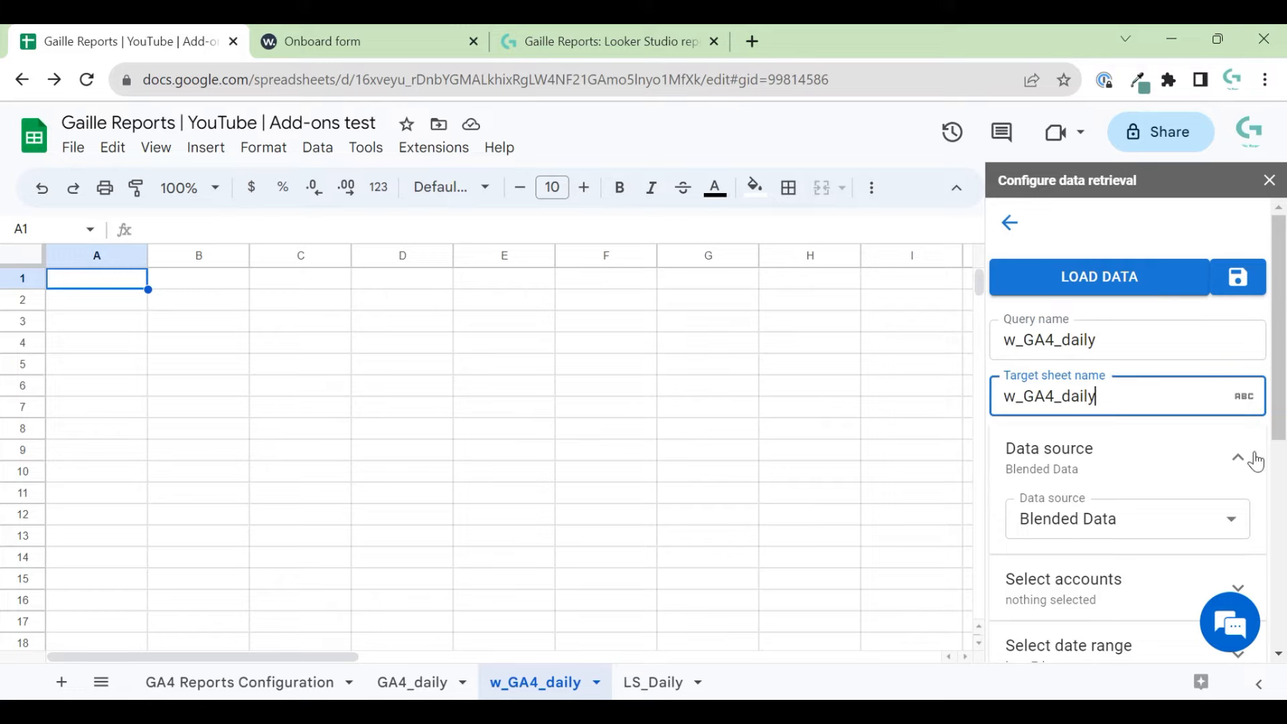
- Use googleanalytics4 as data source and select the gaillereports.com - GA4 account
left_click(1234, 509)
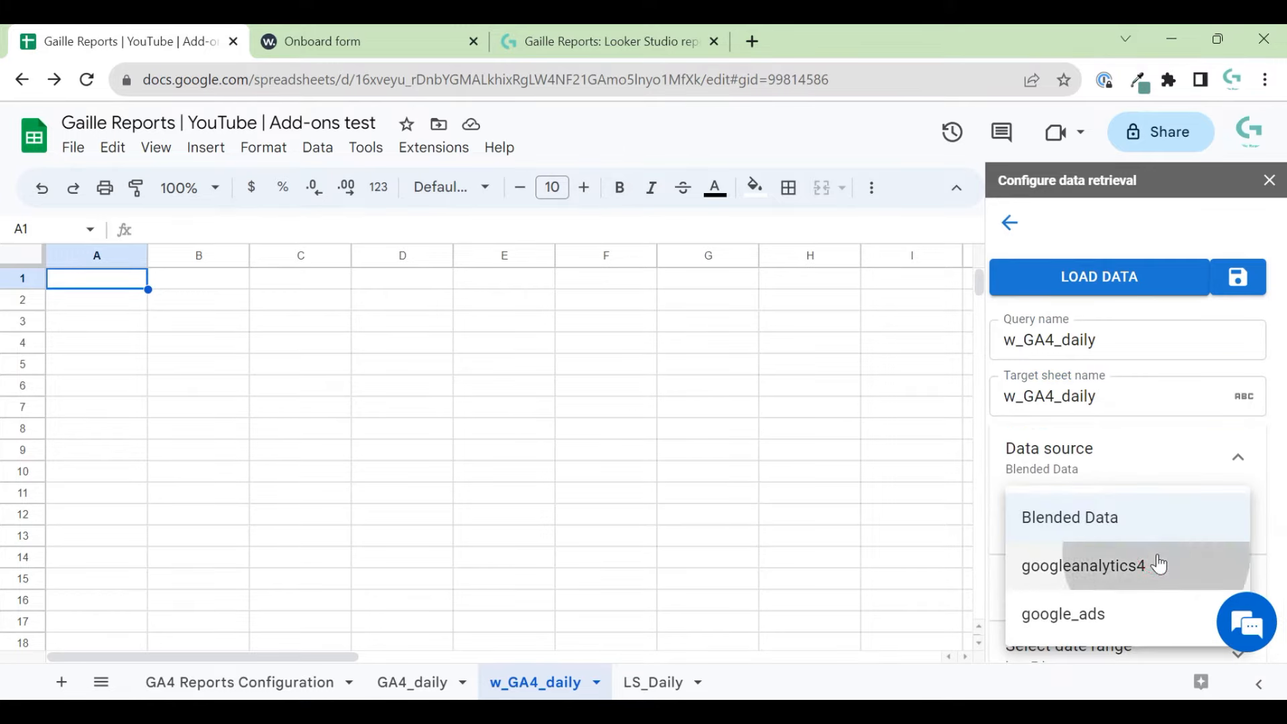
left_click(1159, 565)
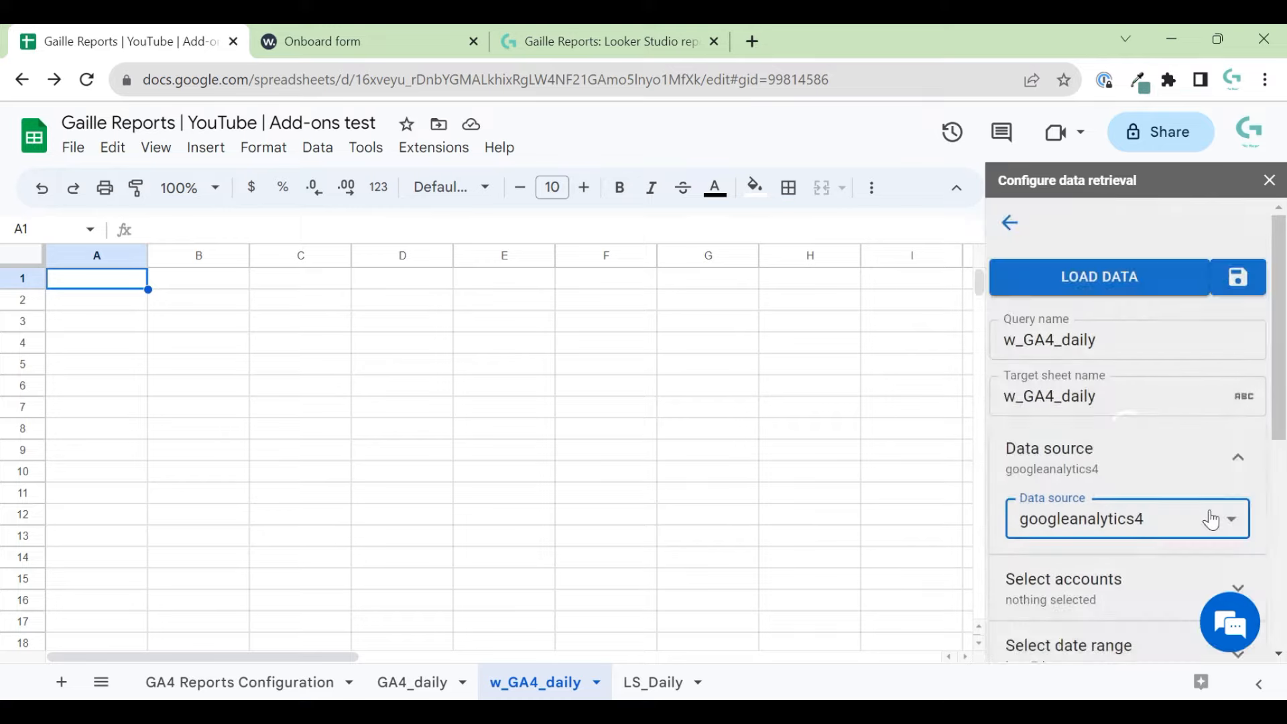
scroll(1206, 516, "down", 4)
left_click(1143, 343)
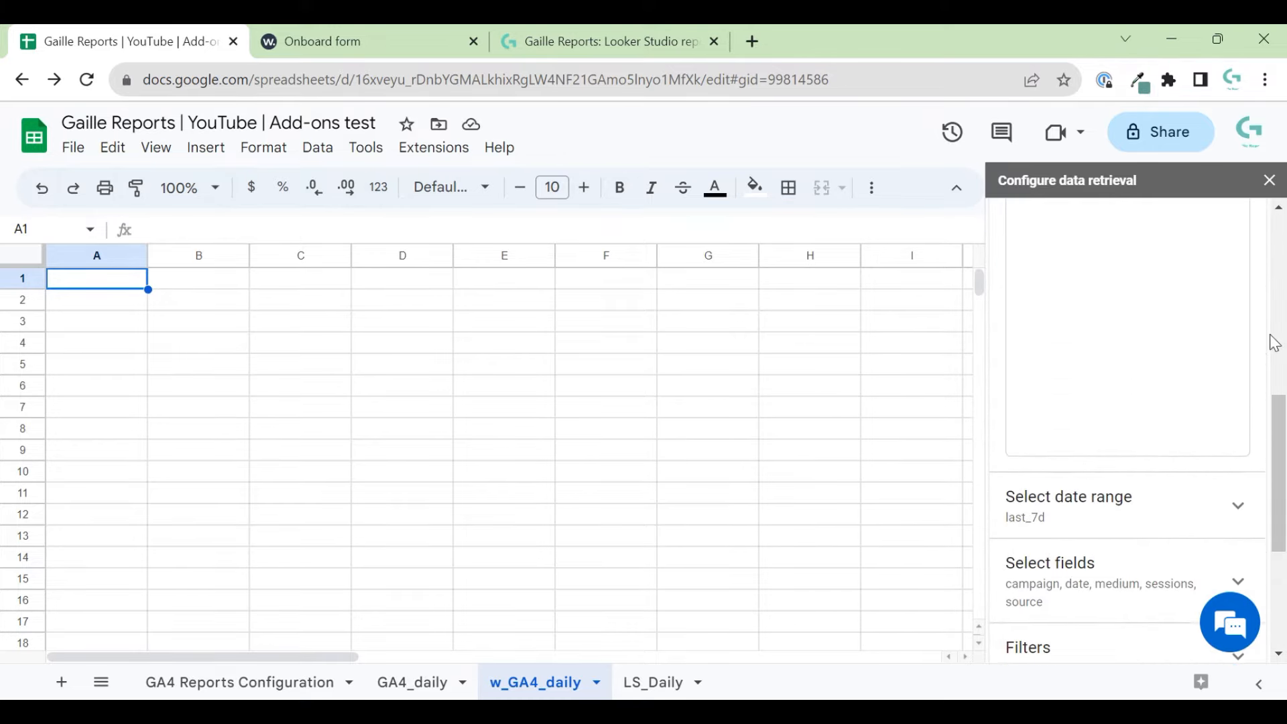
scroll(1218, 383, "up", 3)
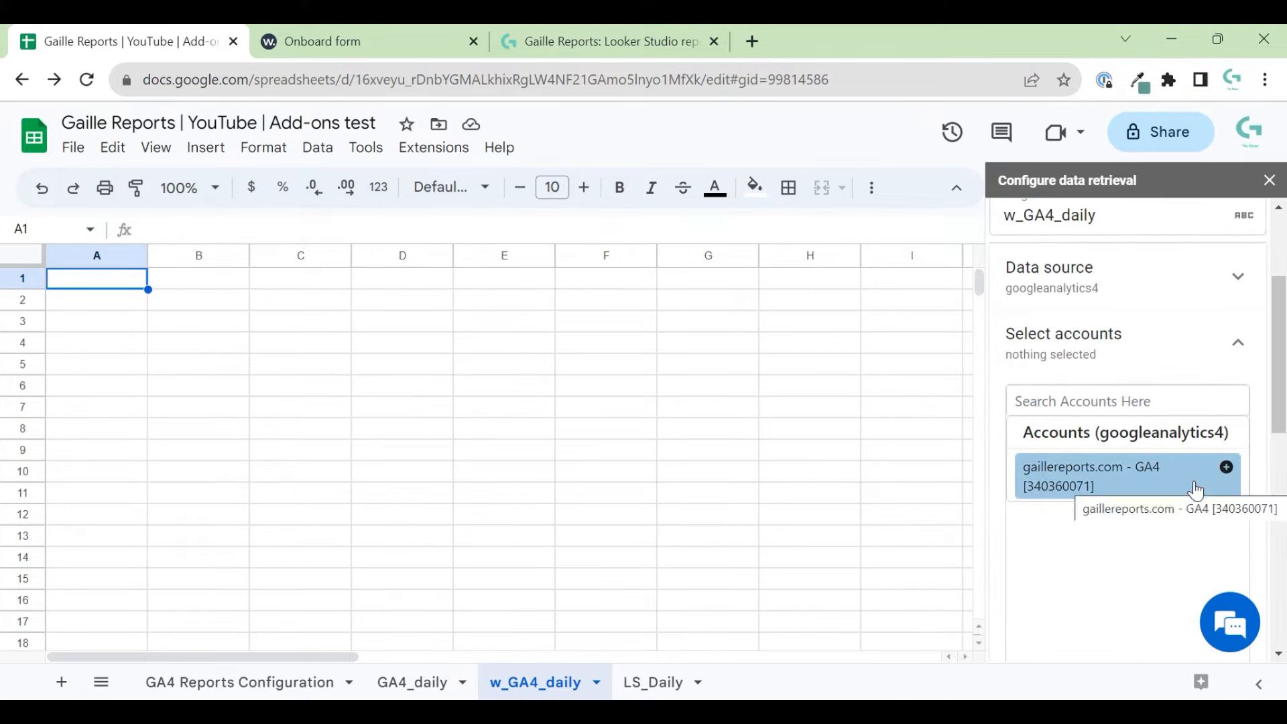
left_click(1112, 479)
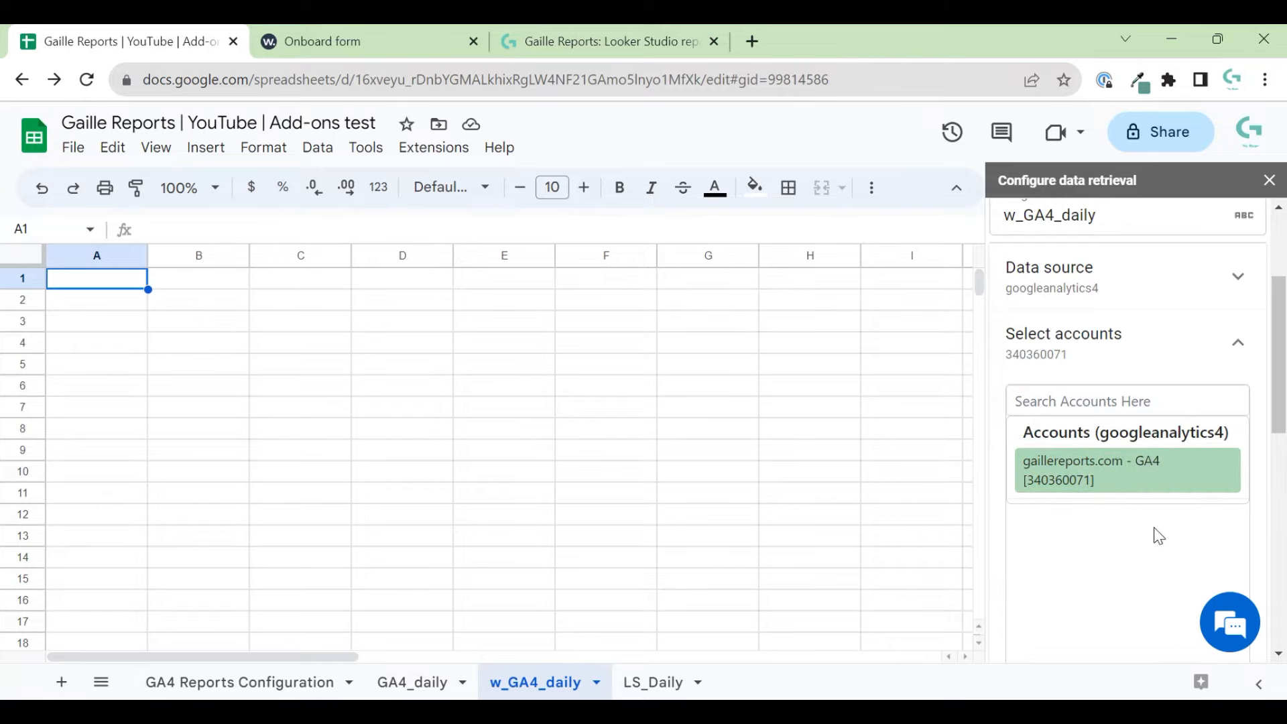
- Add GA4 - Flood-It! to Windsor.ai's Google Analytics 4 accounts, then go back to Sheets
left_click(347, 40)
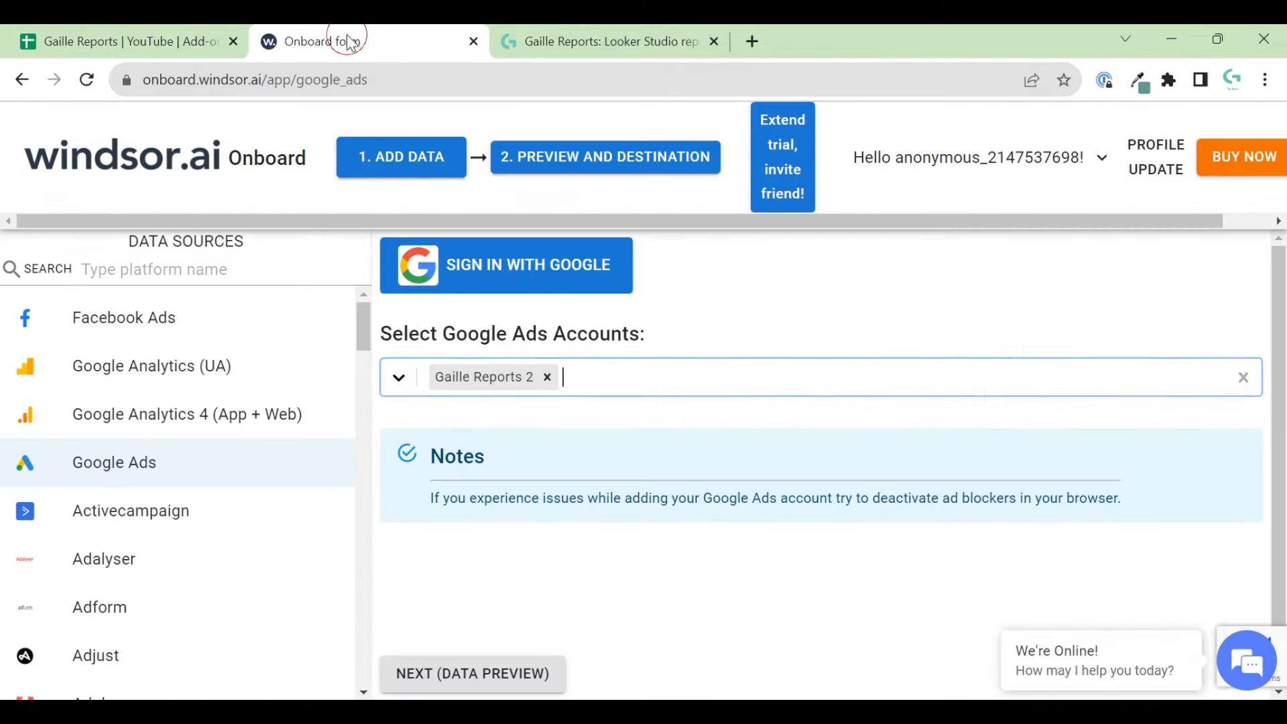
left_click(131, 405)
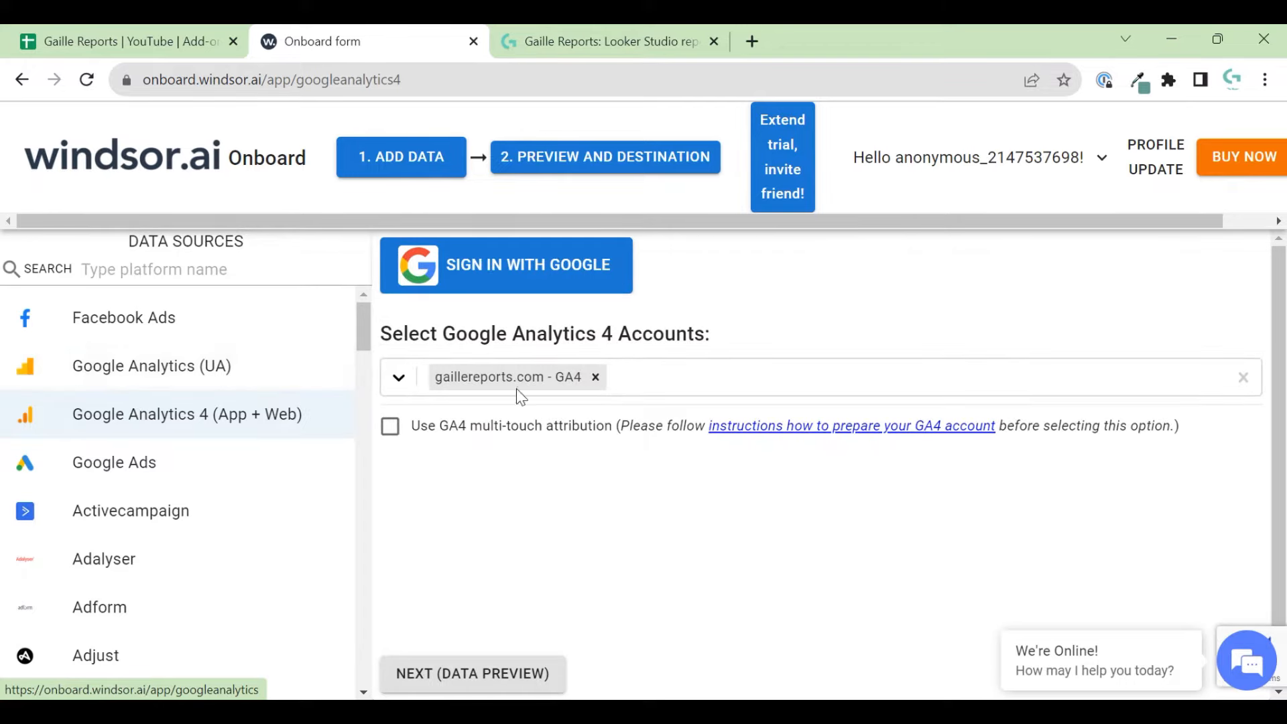
left_click(650, 383)
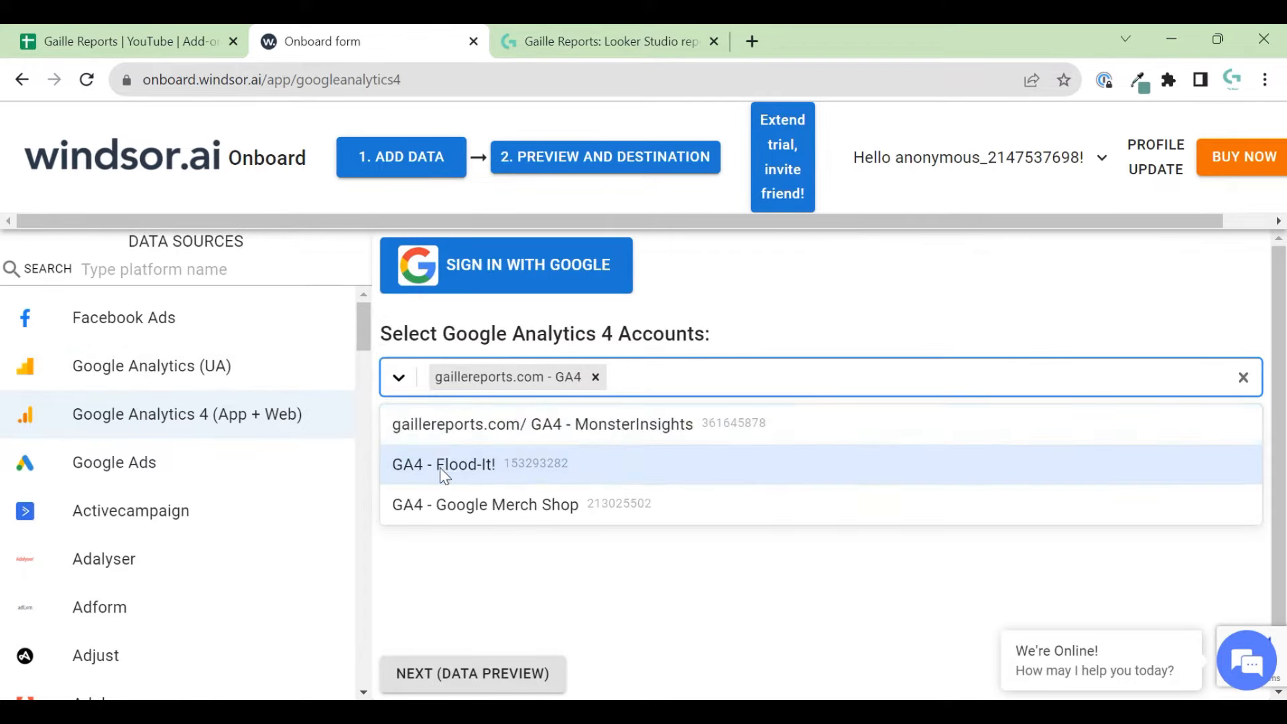
left_click(526, 462)
left_click(547, 557)
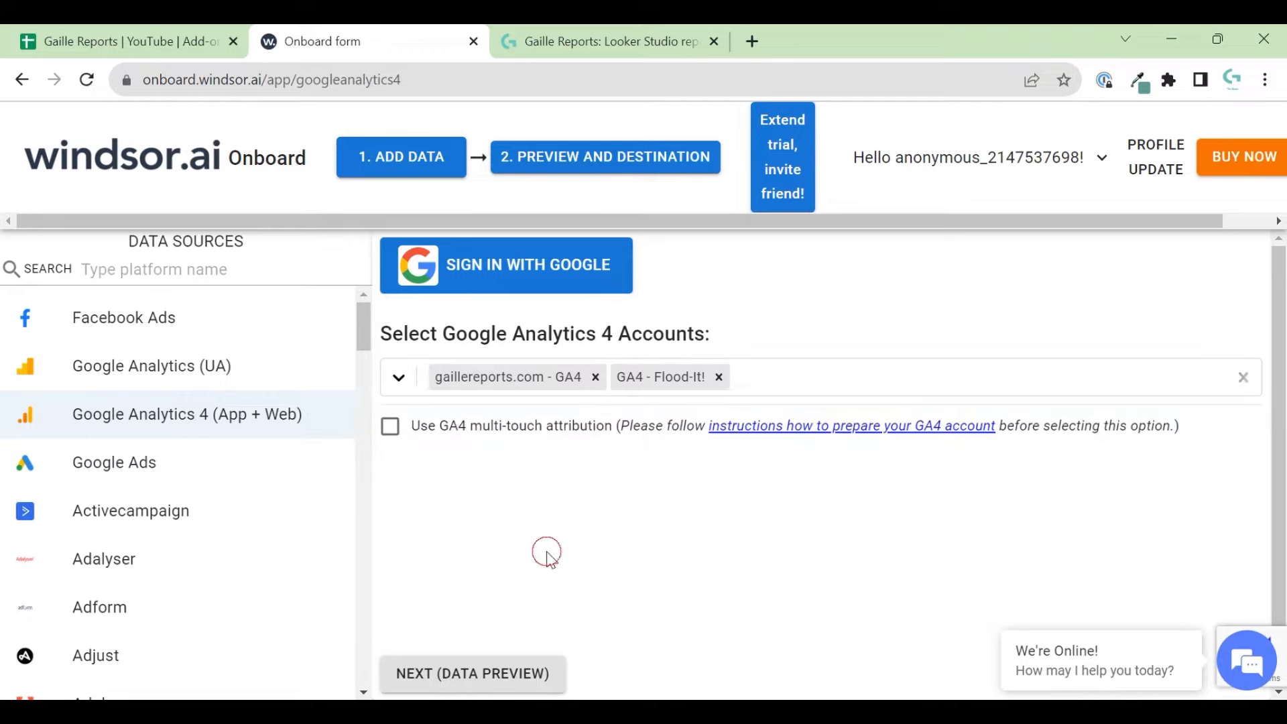
left_click(67, 41)
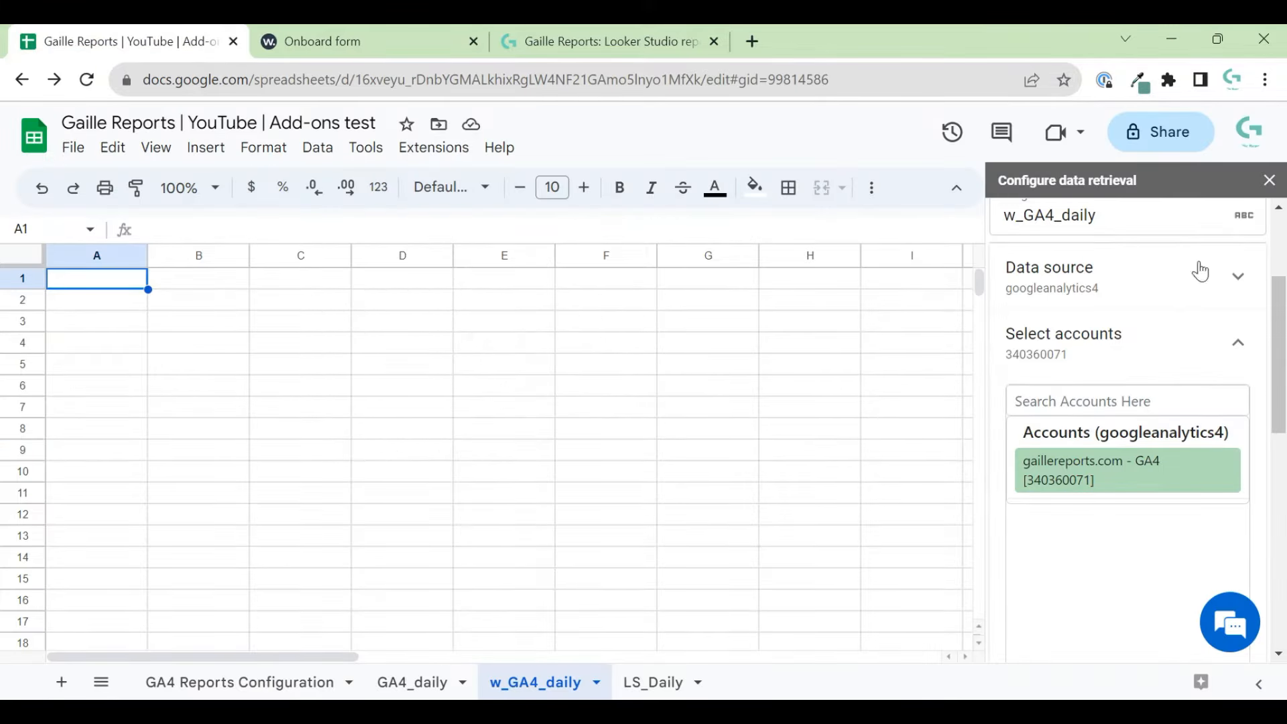
left_click(1242, 358)
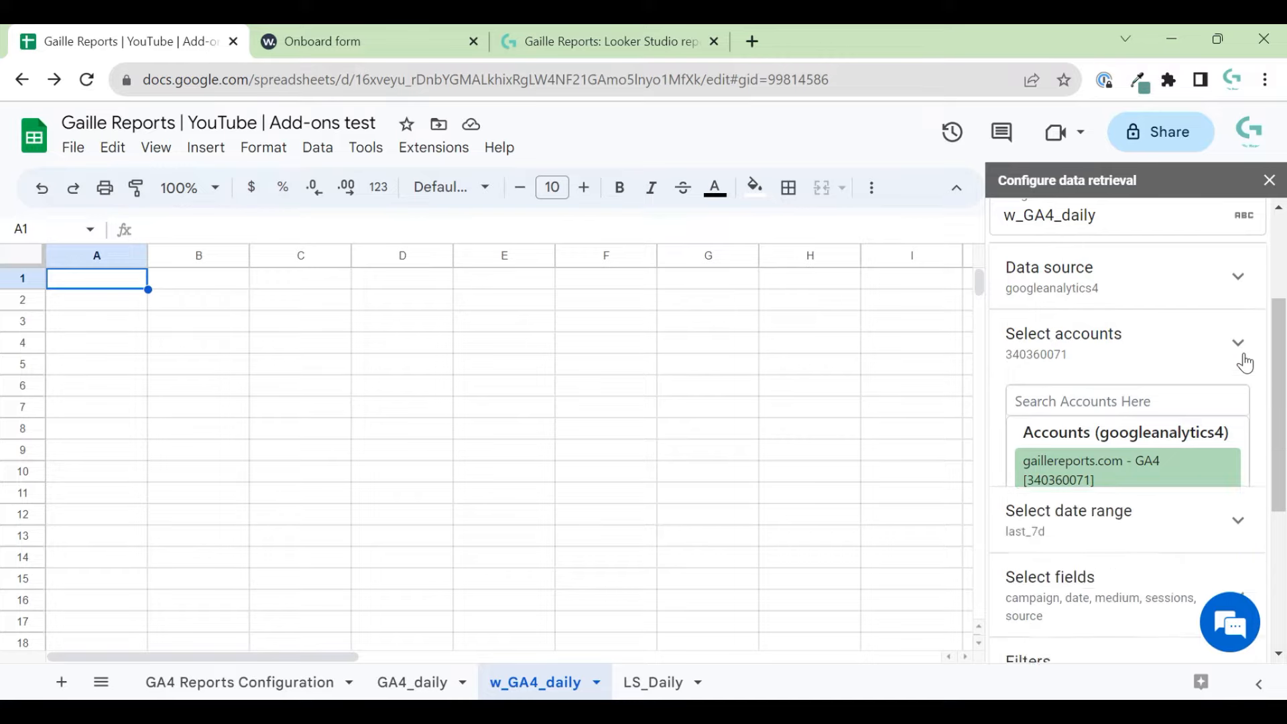
left_click(1243, 357)
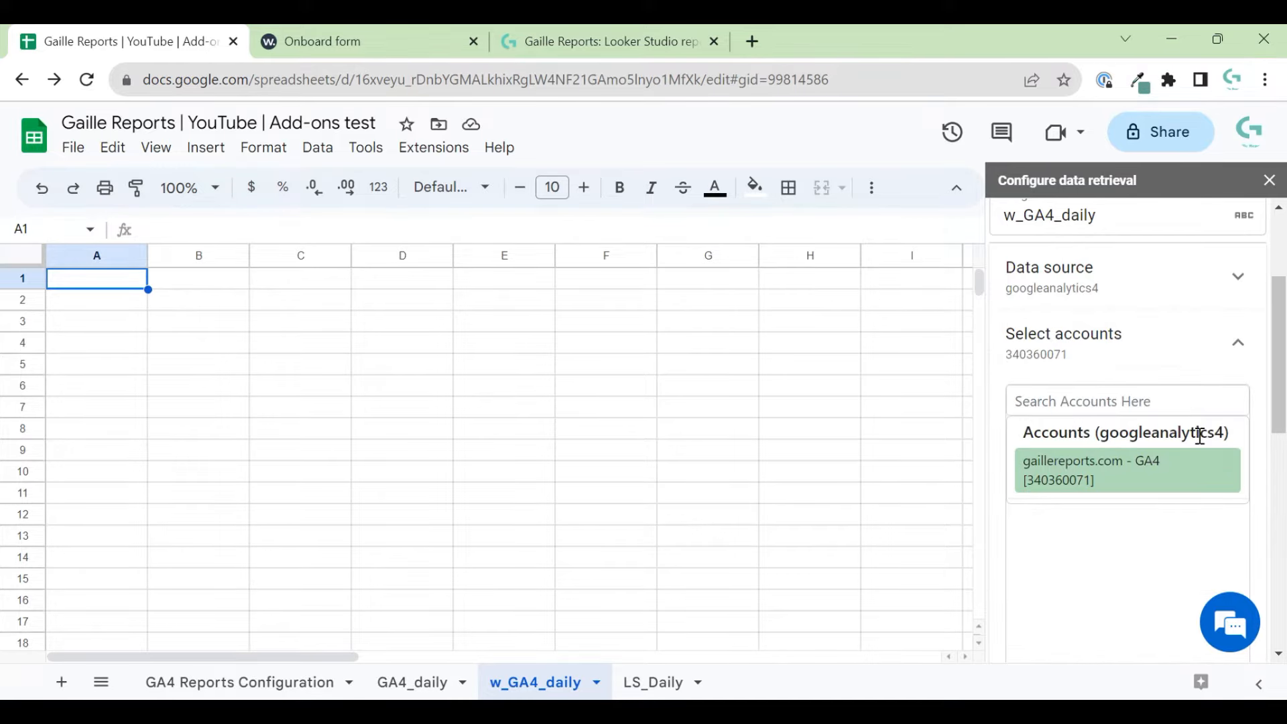
left_click(359, 38)
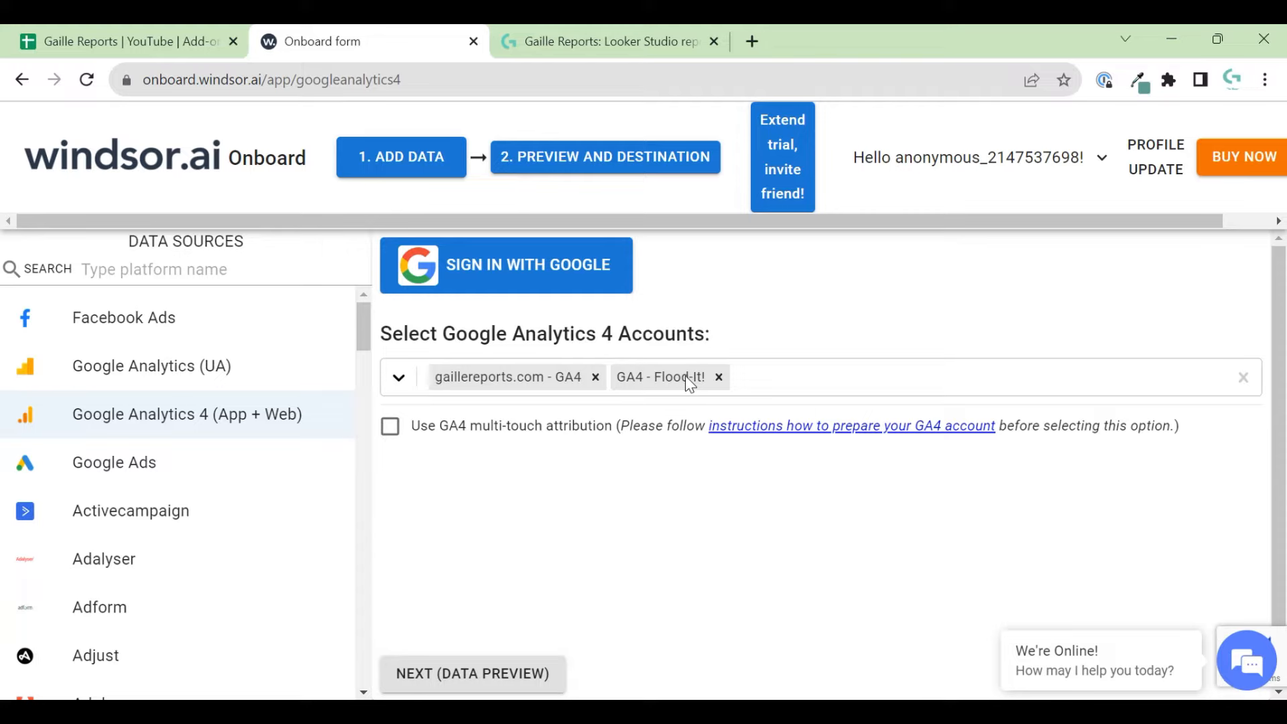
left_click(141, 46)
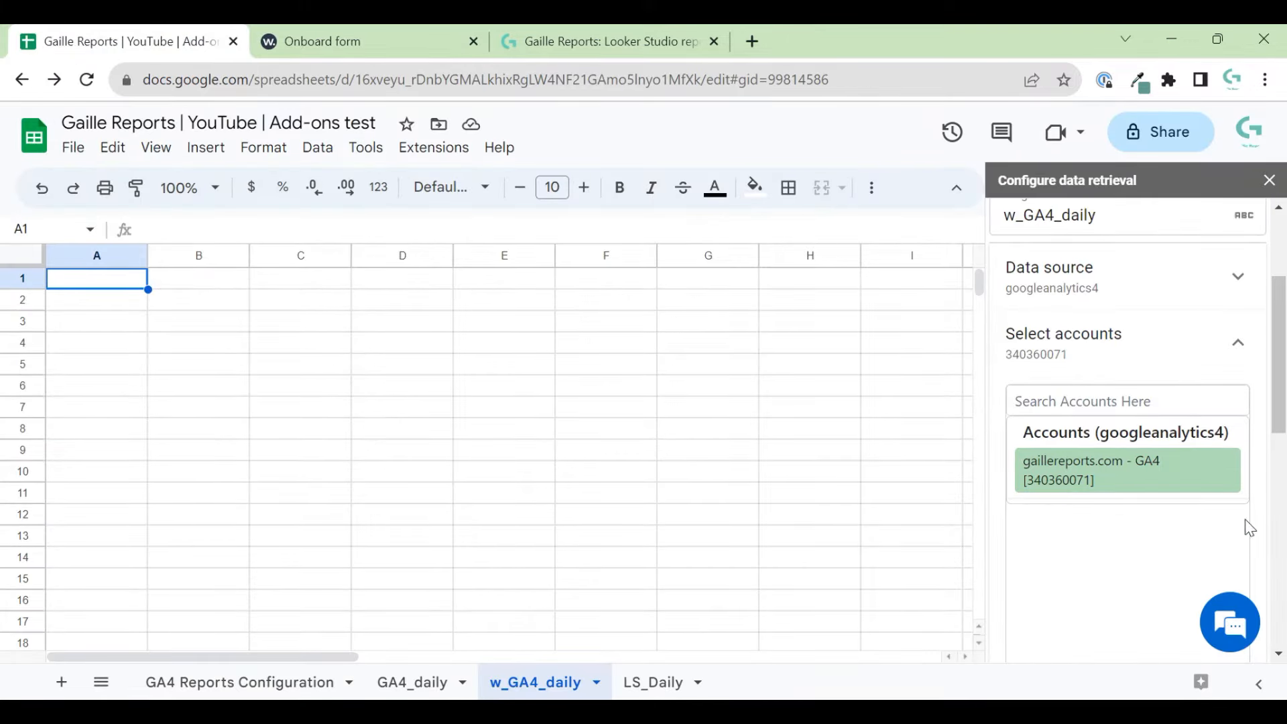
scroll(1246, 526, "down", 6)
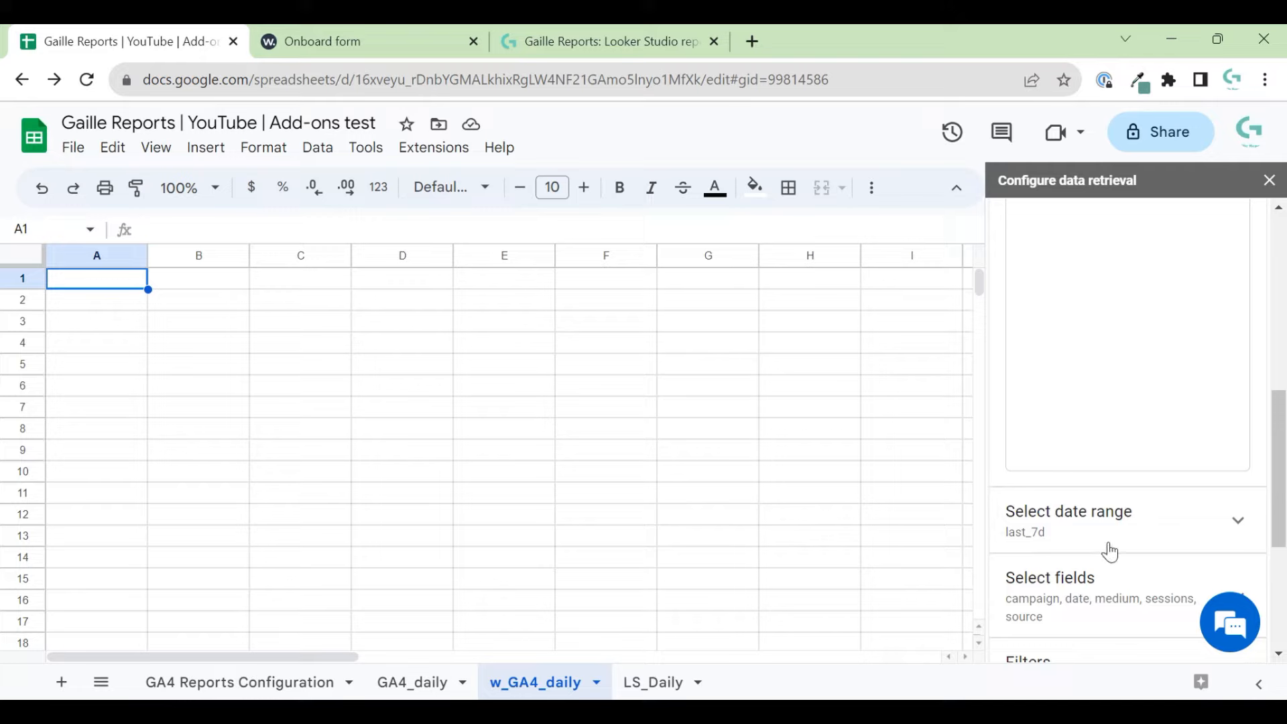
- Set the custom date range to start on May 1, 2023
left_click(1163, 530)
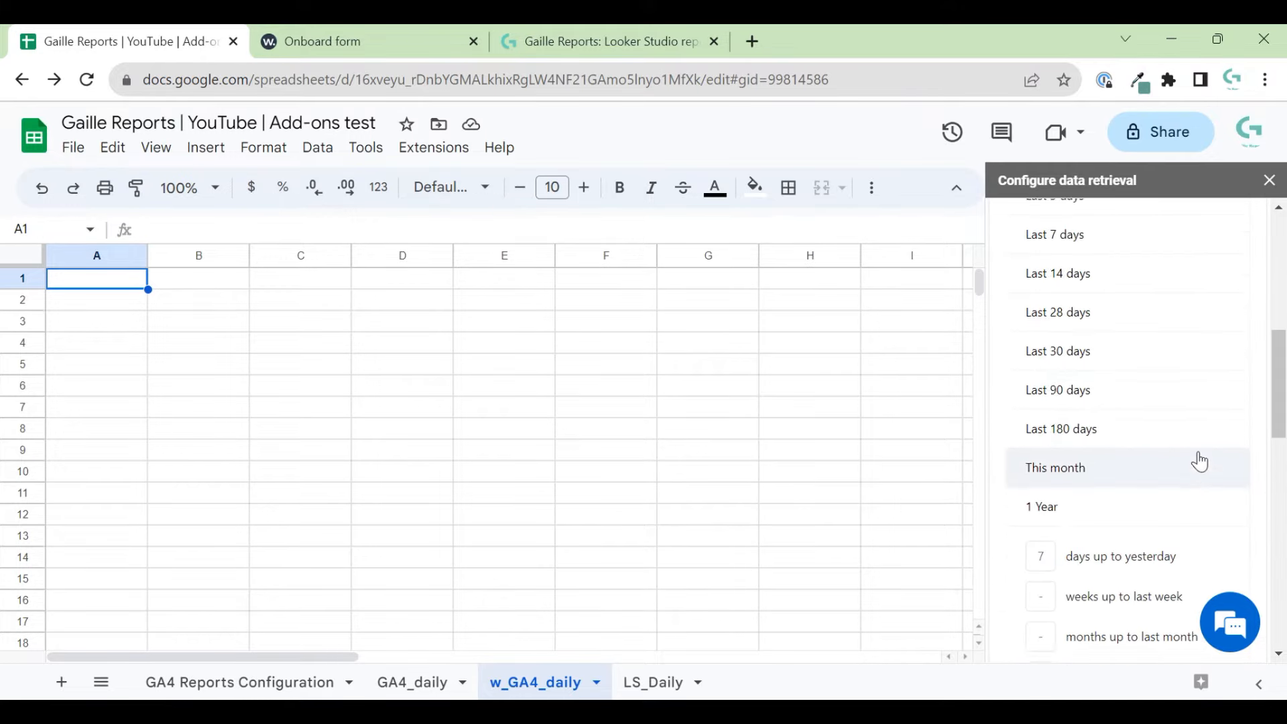
scroll(1199, 461, "up", 5)
scroll(1228, 525, "down", 3)
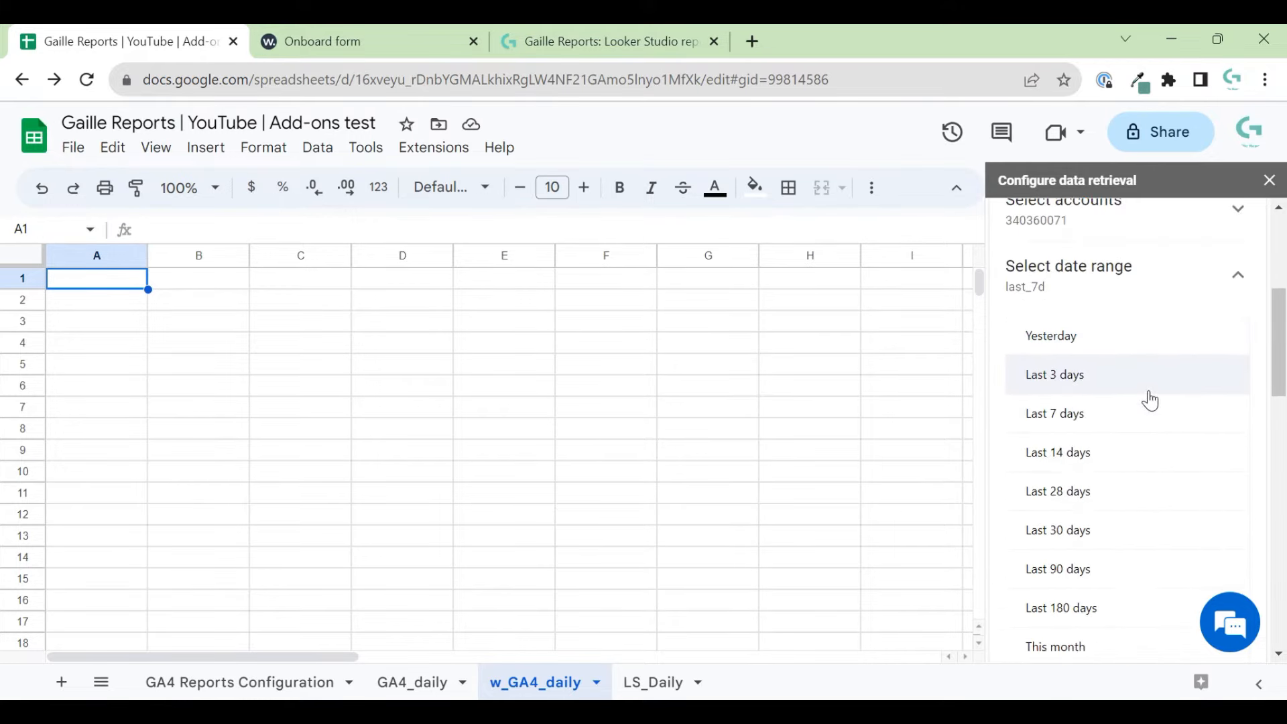
scroll(1123, 462, "down", 2)
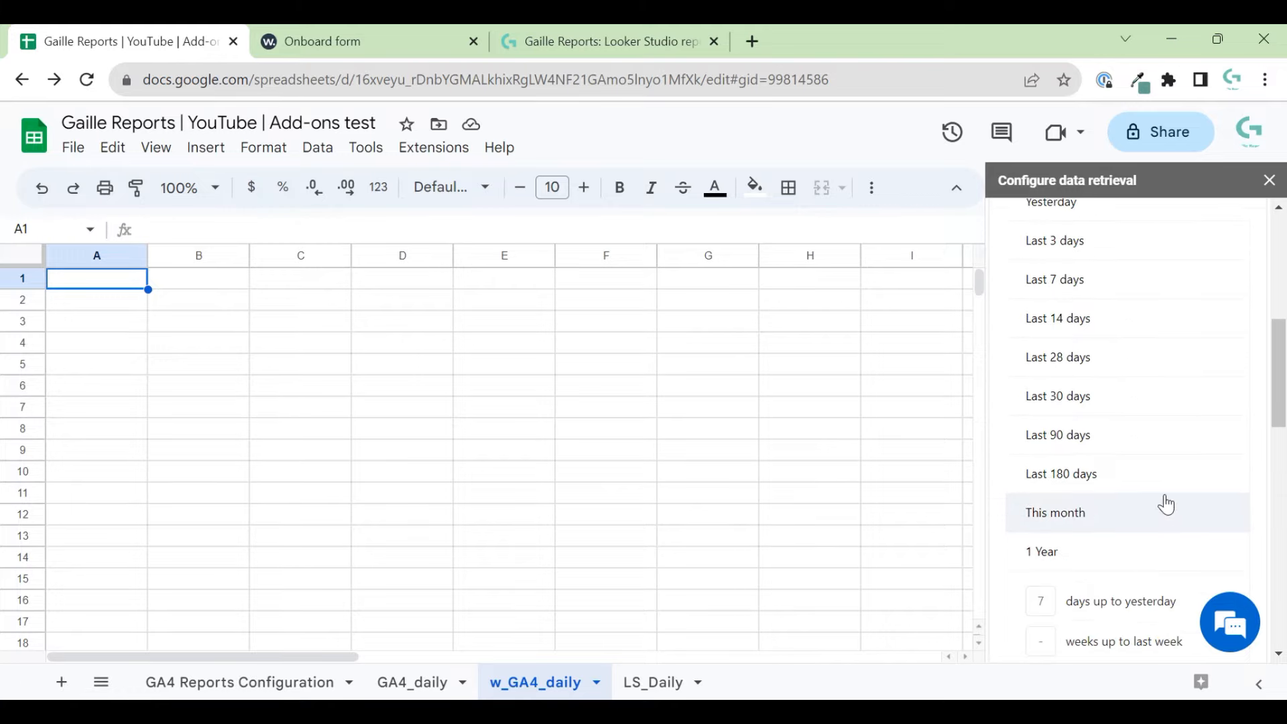
scroll(1139, 513, "down", 2)
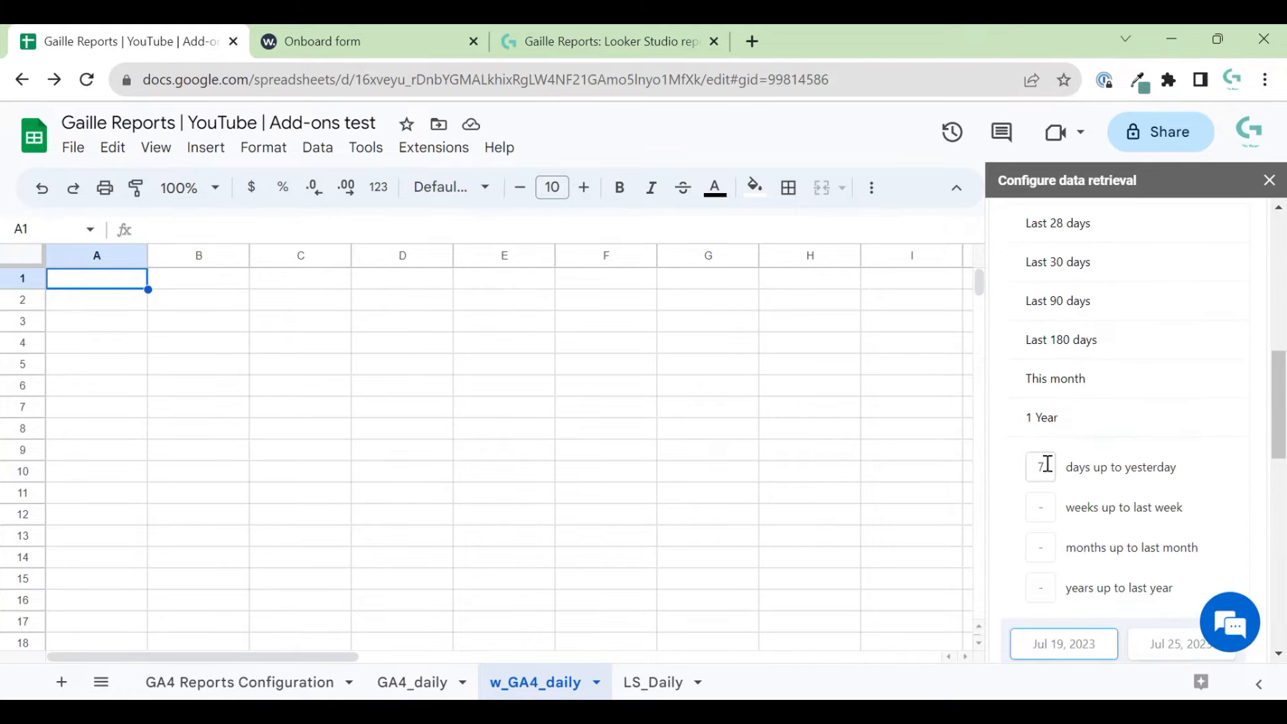
scroll(1047, 464, "down", 1)
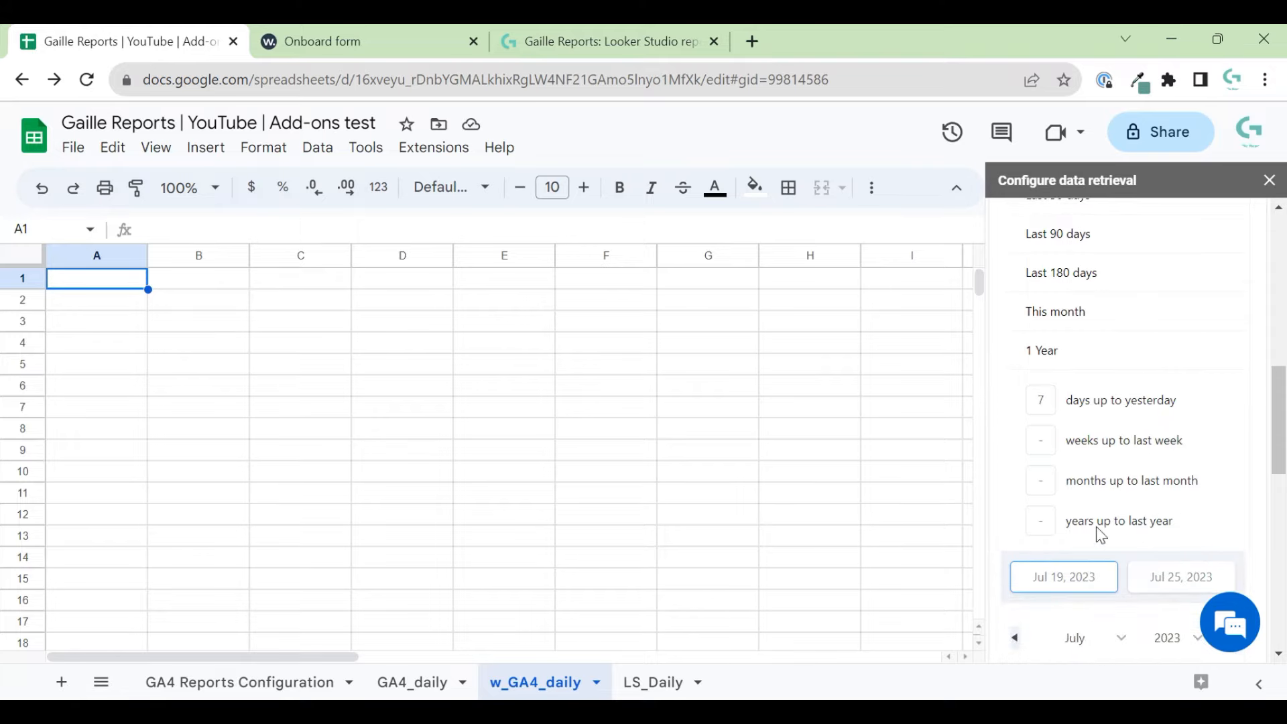
left_click(1073, 575)
left_click(1103, 576)
scroll(1103, 536, "down", 2)
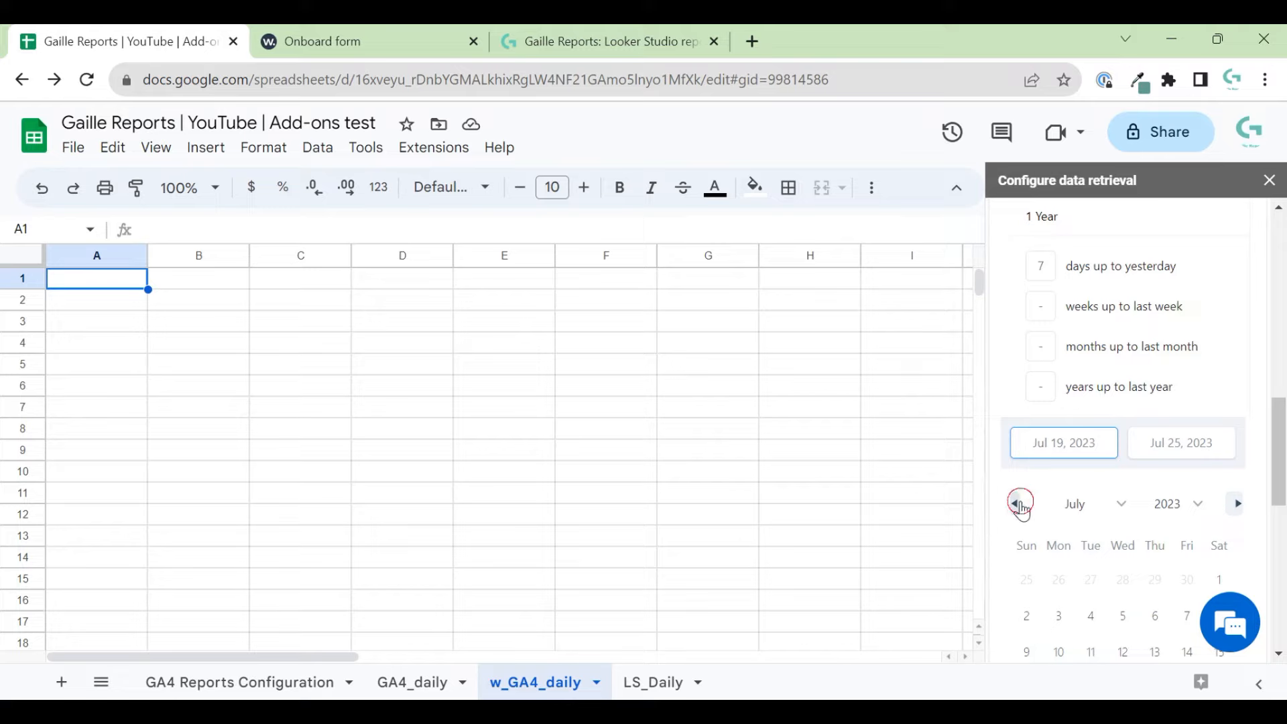
left_click(1016, 503)
left_click(1015, 504)
left_click(1058, 579)
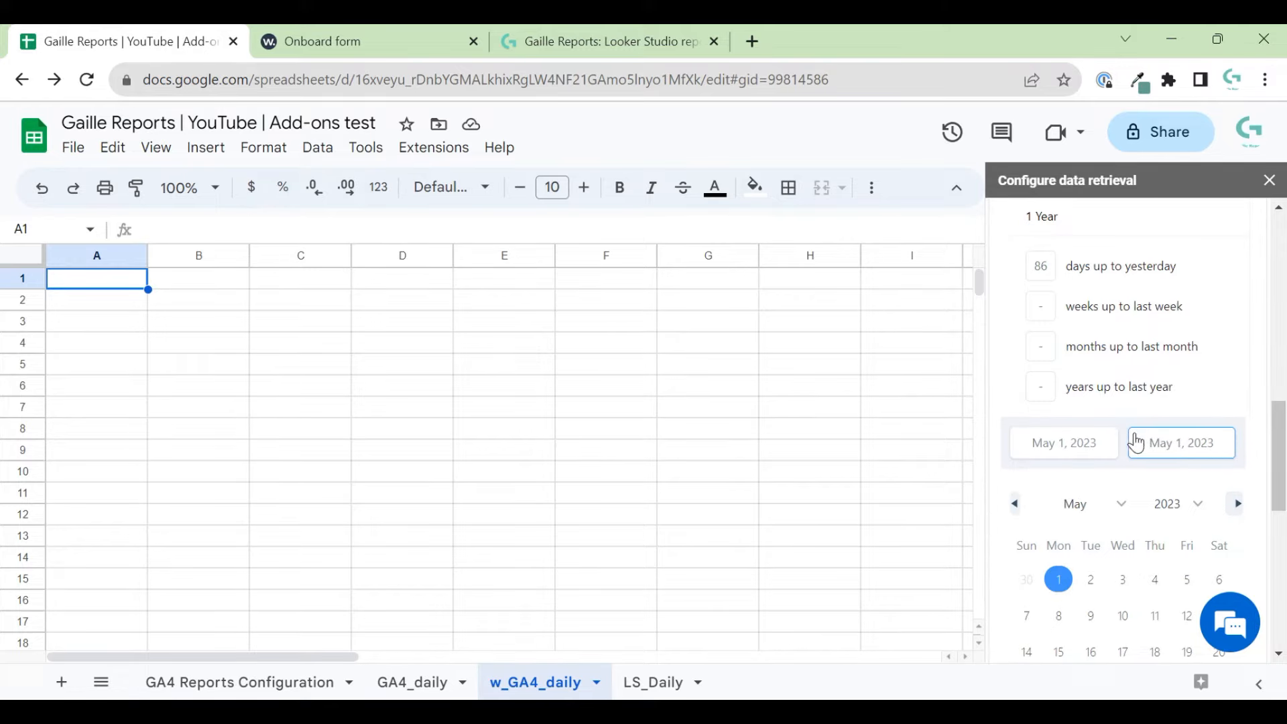
- Make the date range end on today with the 'Set end date to today' option
triple_click(1206, 452)
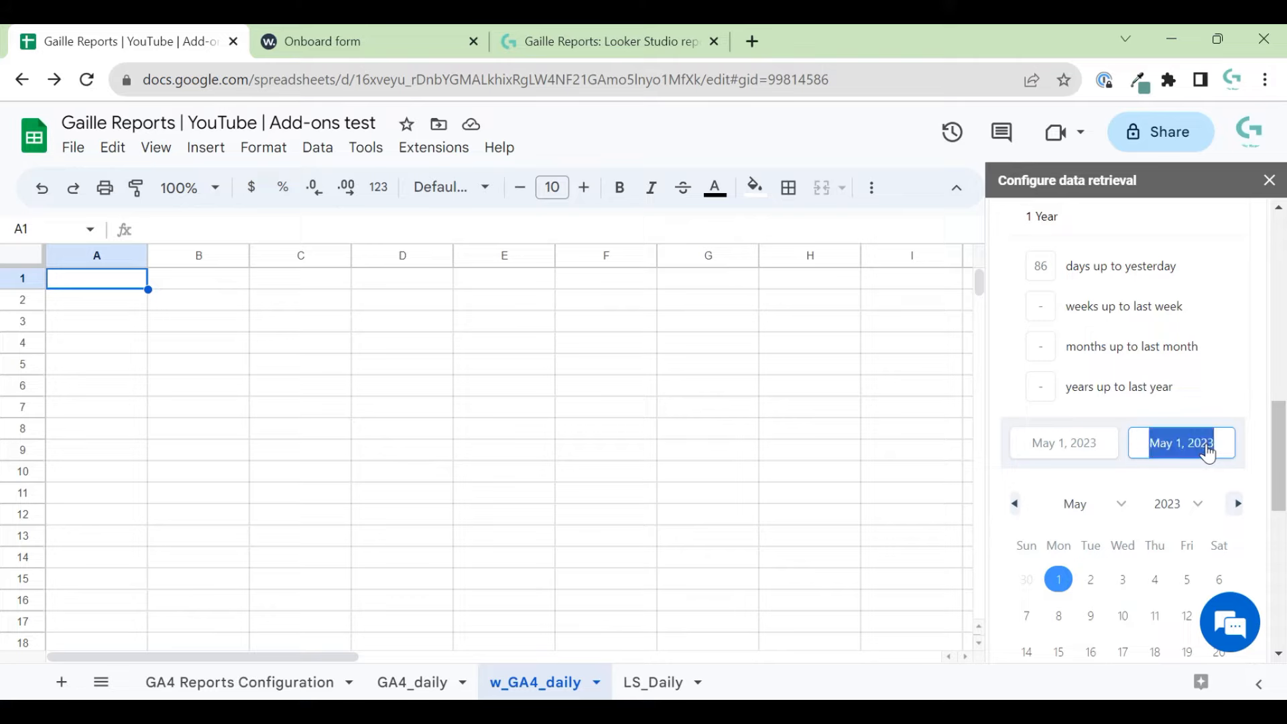
type("ys")
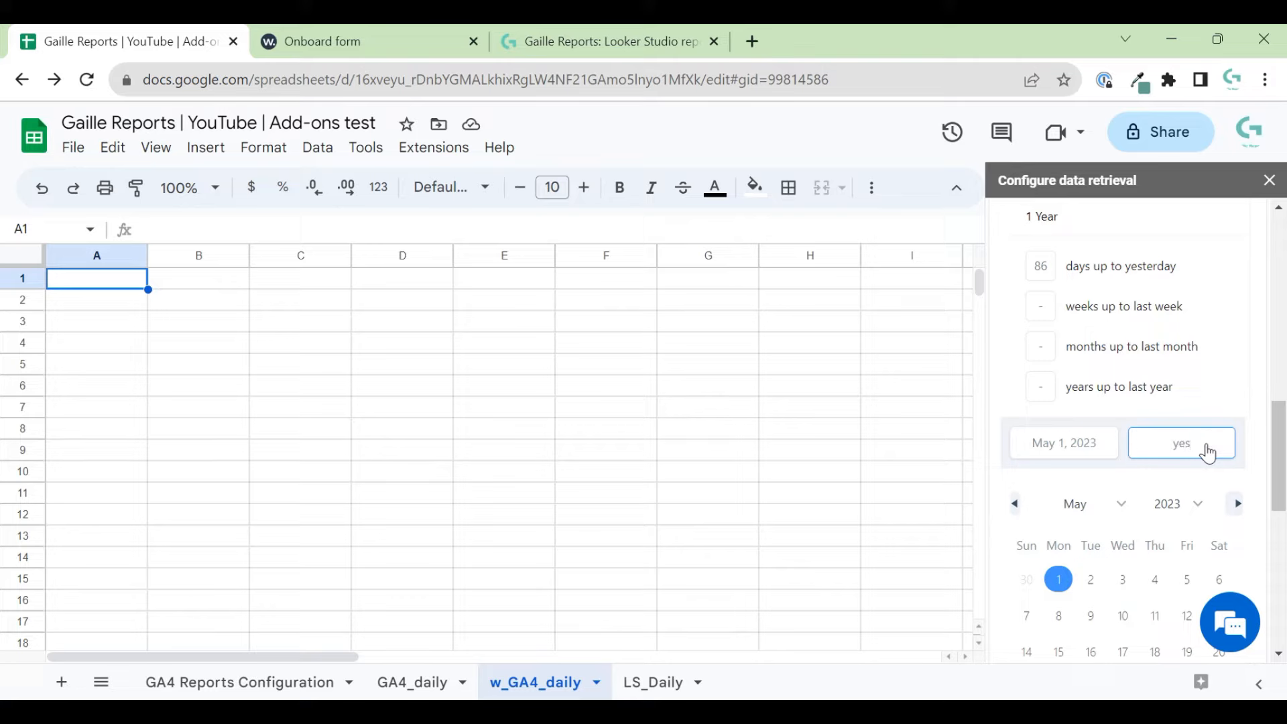
type("sterday")
left_click(1255, 458)
left_click(1183, 444)
scroll(1049, 265, "up", 10)
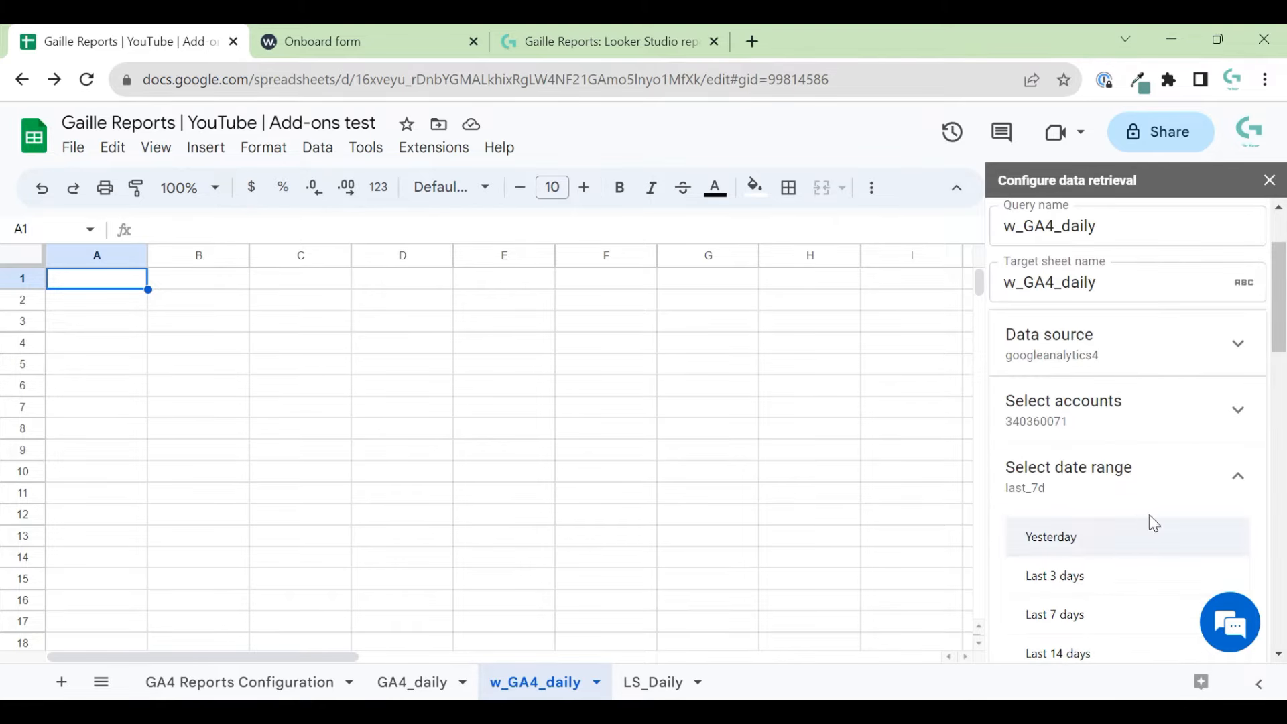
scroll(1153, 523, "down", 6)
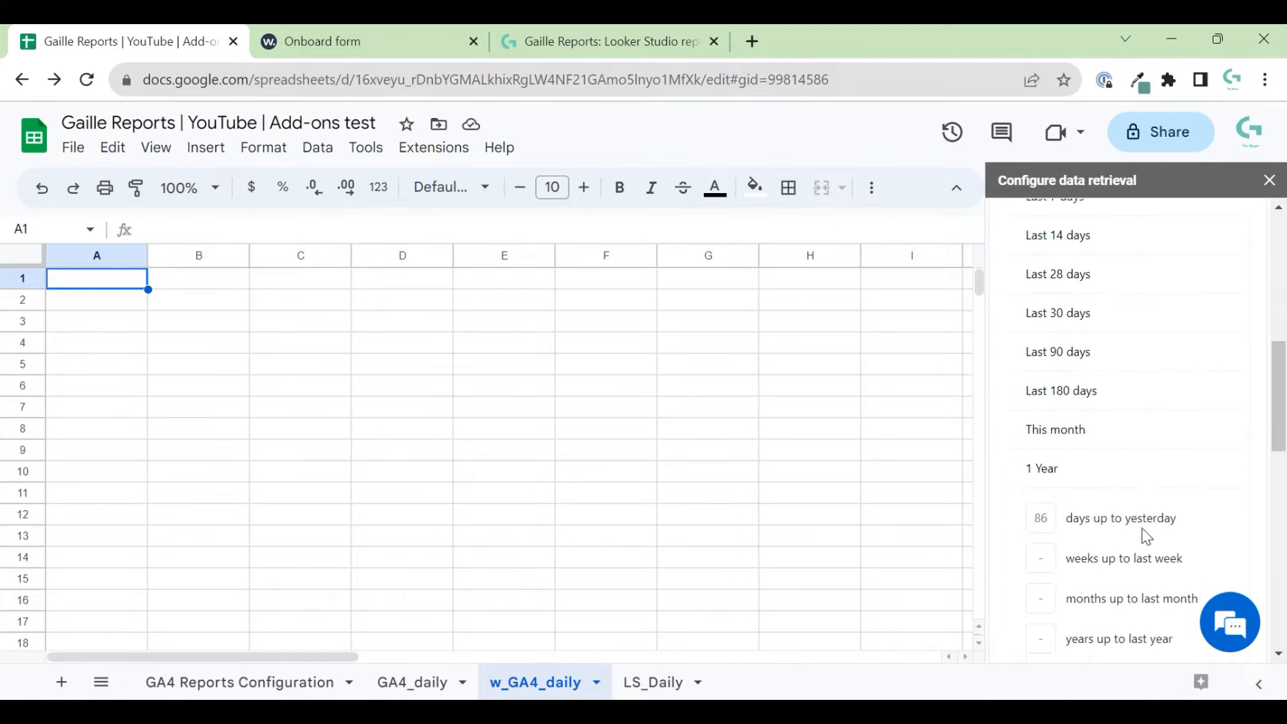
scroll(1146, 535, "down", 3)
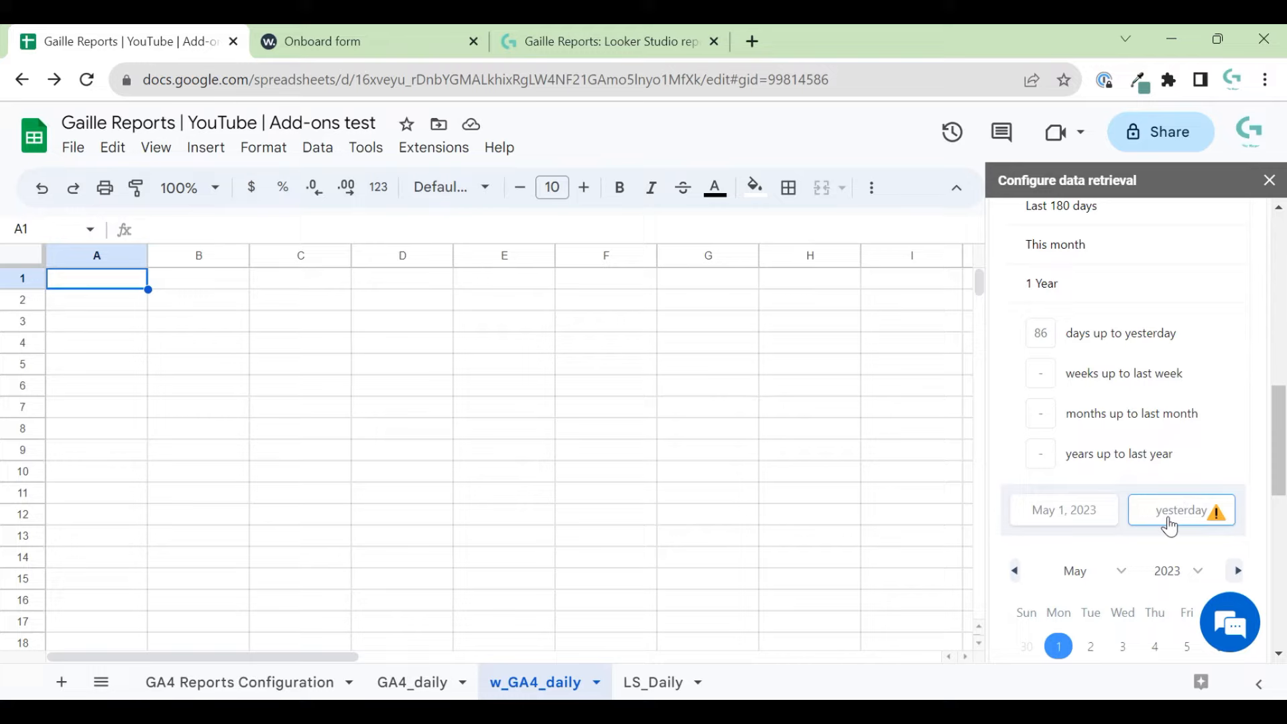
scroll(1170, 526, "down", 7)
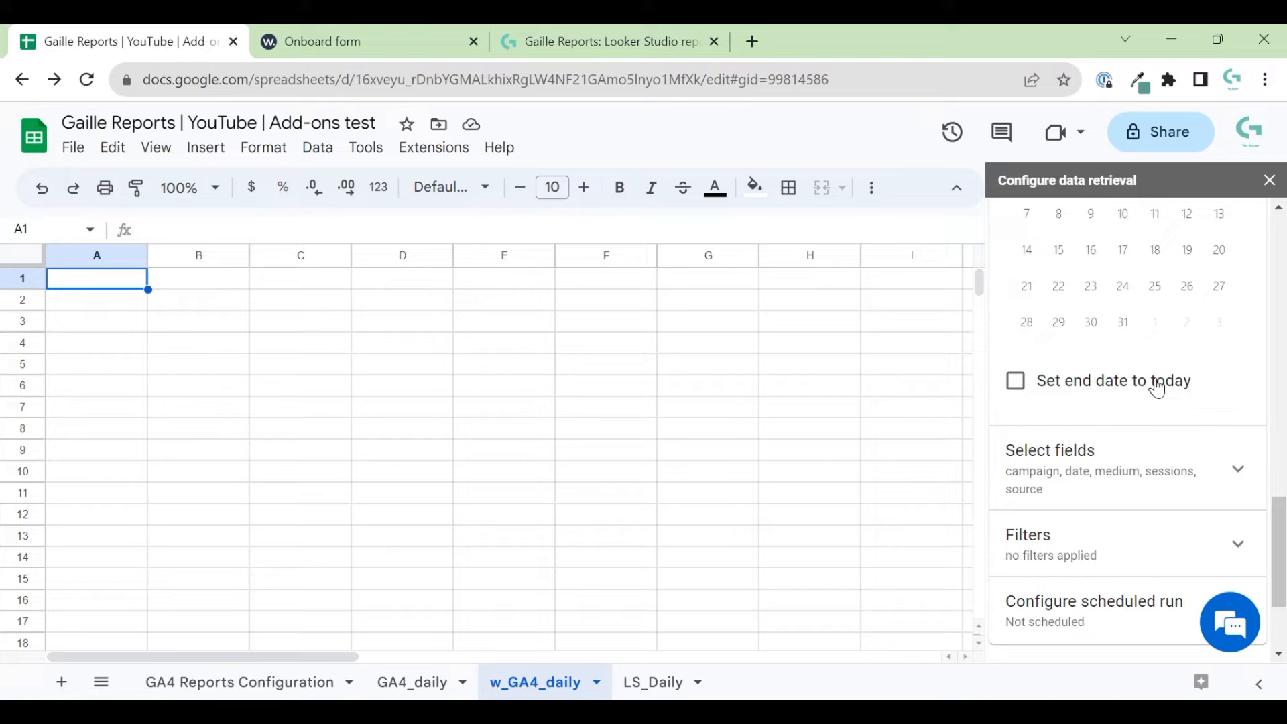
left_click(1015, 387)
scroll(1173, 366, "up", 3)
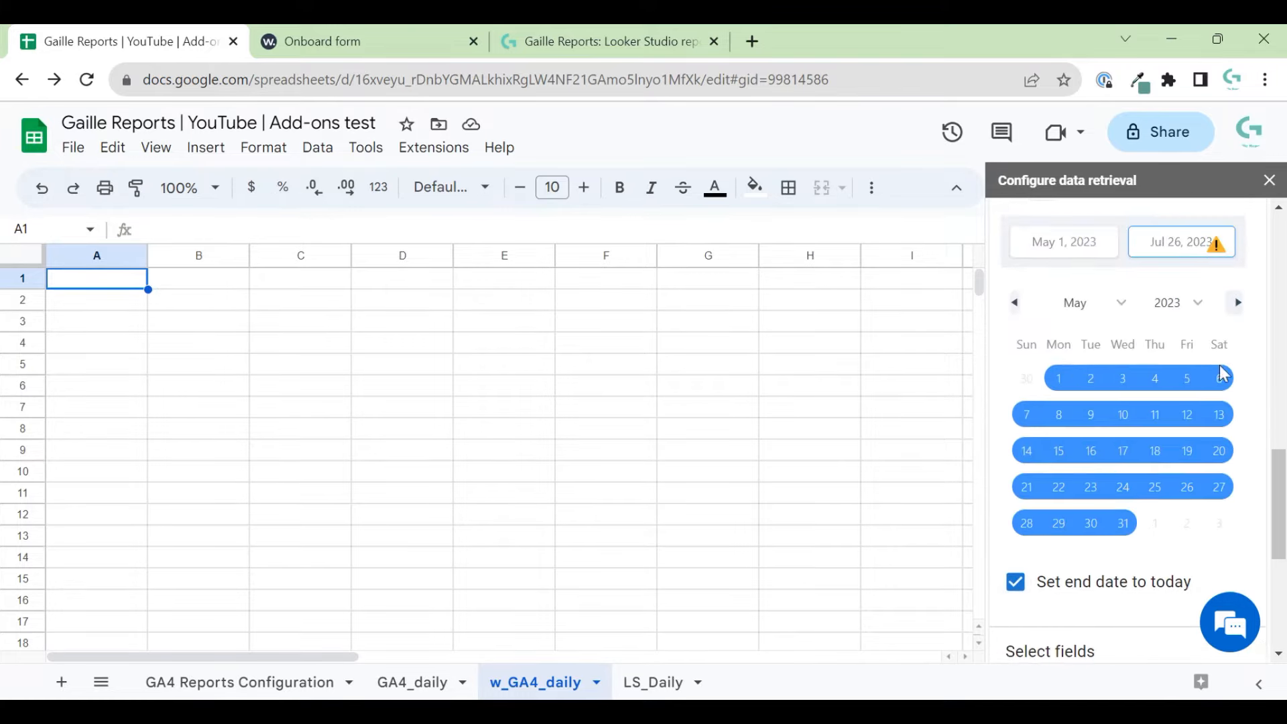
left_click(1220, 243)
scroll(1230, 280, "up", 2)
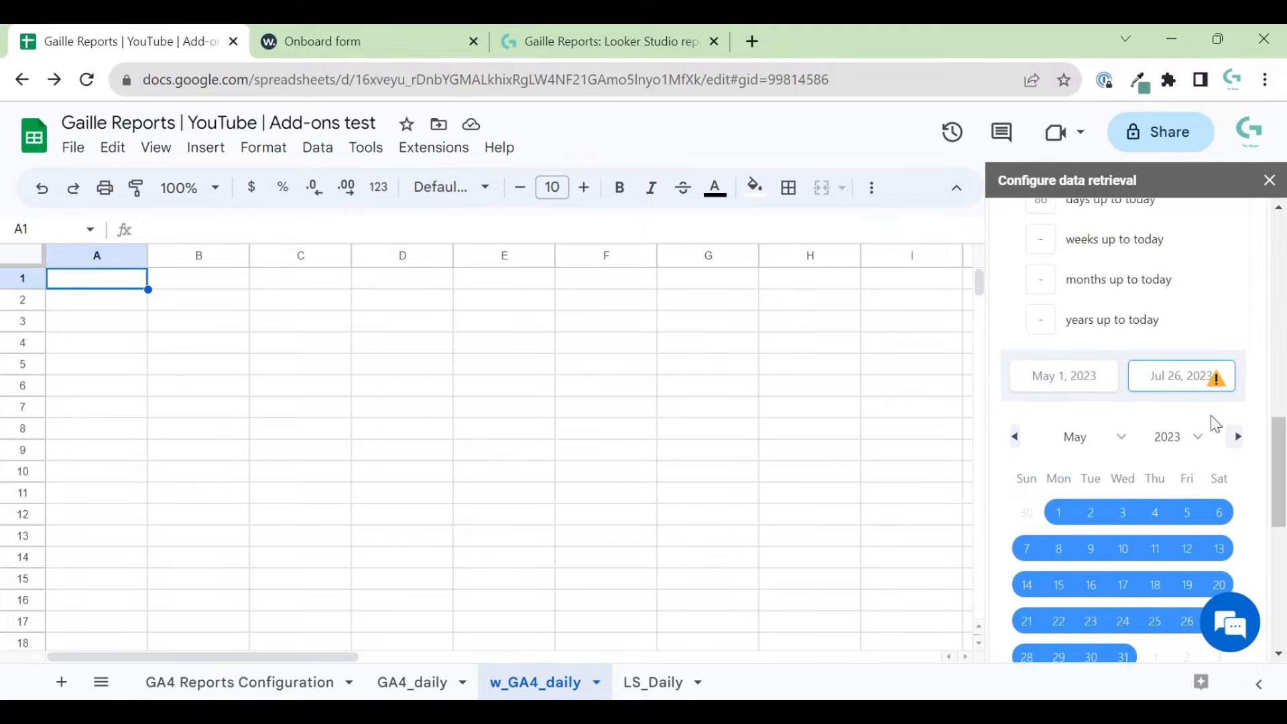
scroll(1226, 429, "down", 5)
scroll(1240, 431, "up", 1)
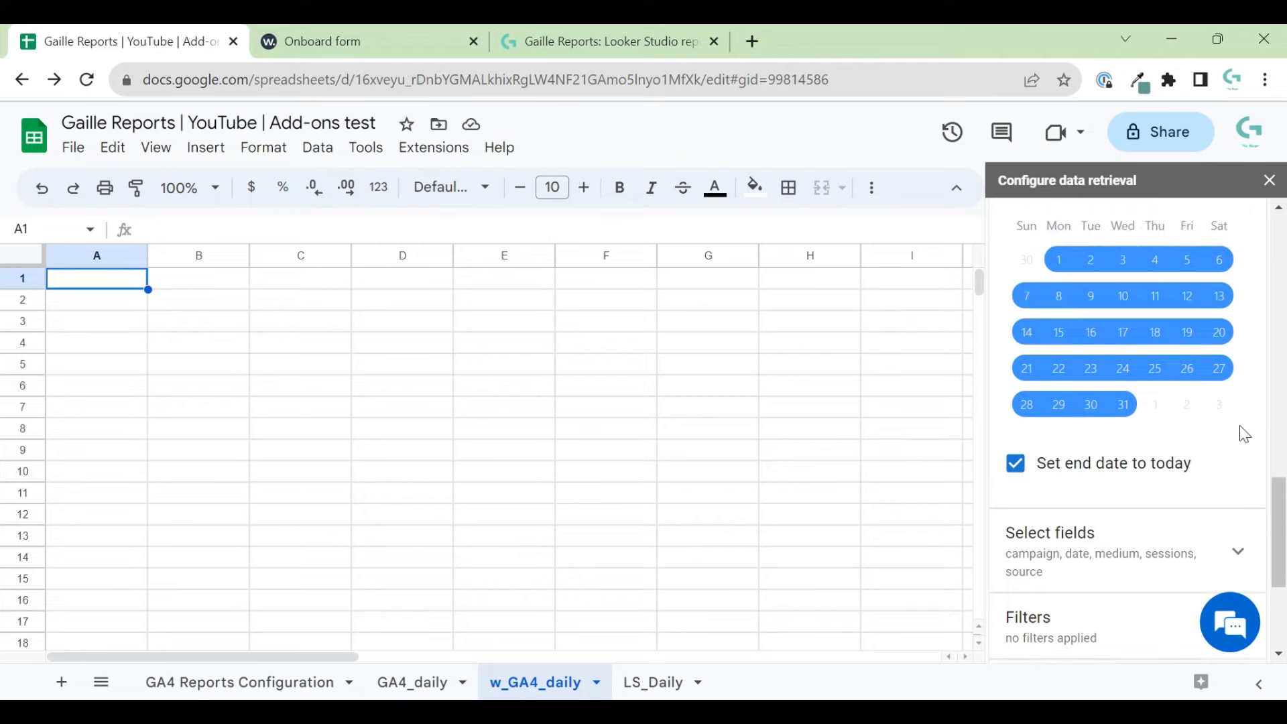
scroll(1244, 434, "up", 2)
scroll(1245, 433, "down", 1)
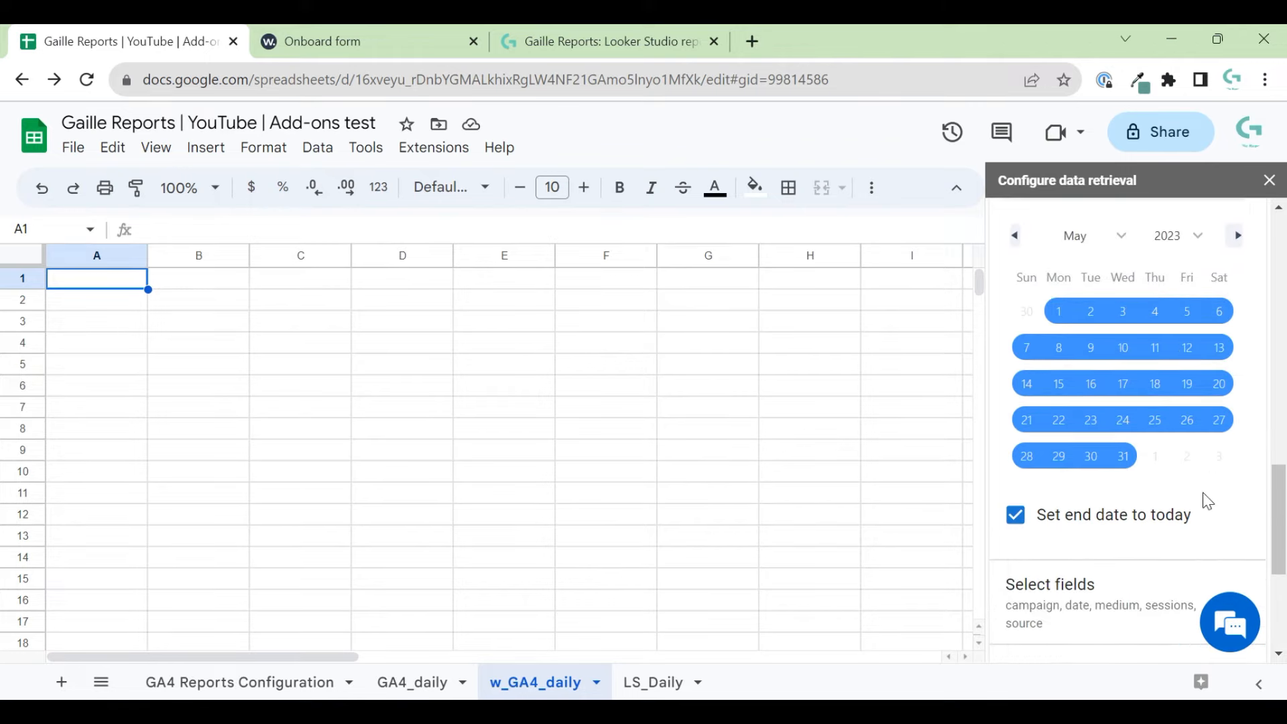
scroll(1180, 540, "down", 2)
- Remove the Campaign, Medium, Sessions and Source fields from the query
left_click(1100, 486)
scroll(1207, 402, "down", 3)
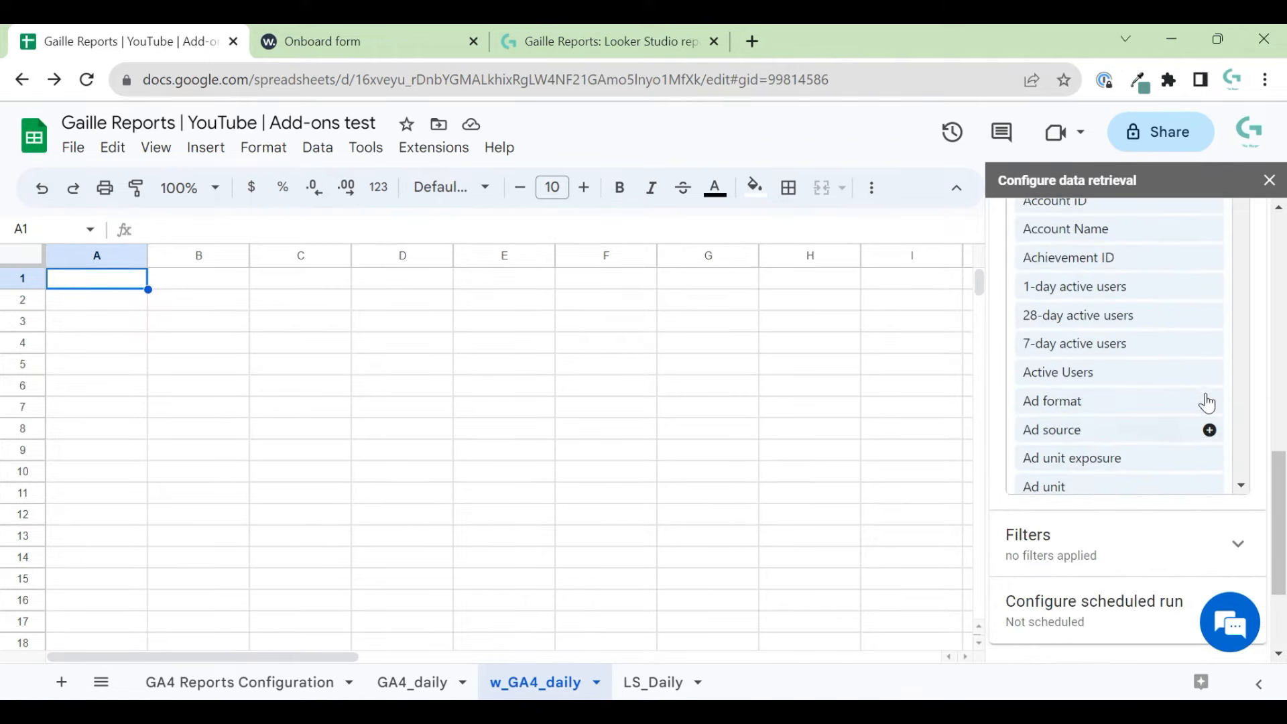
scroll(1240, 400, "up", 5)
mouse_move(1123, 387)
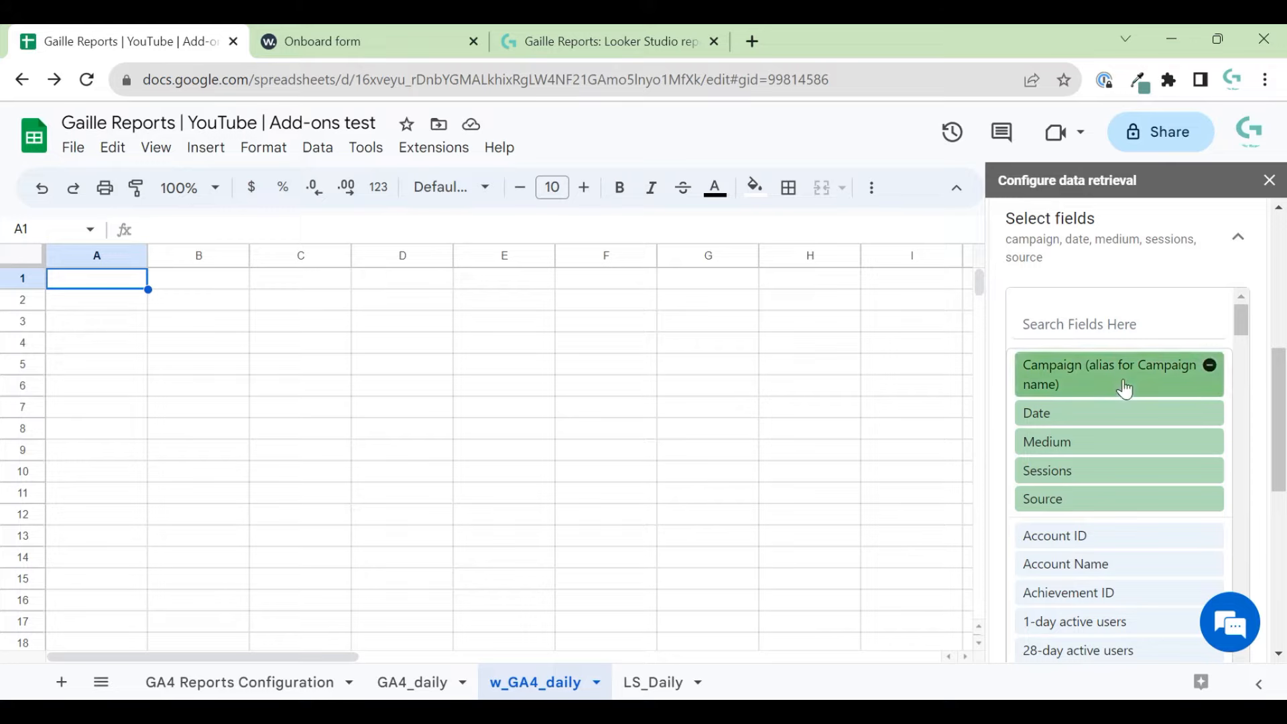
left_click(1212, 366)
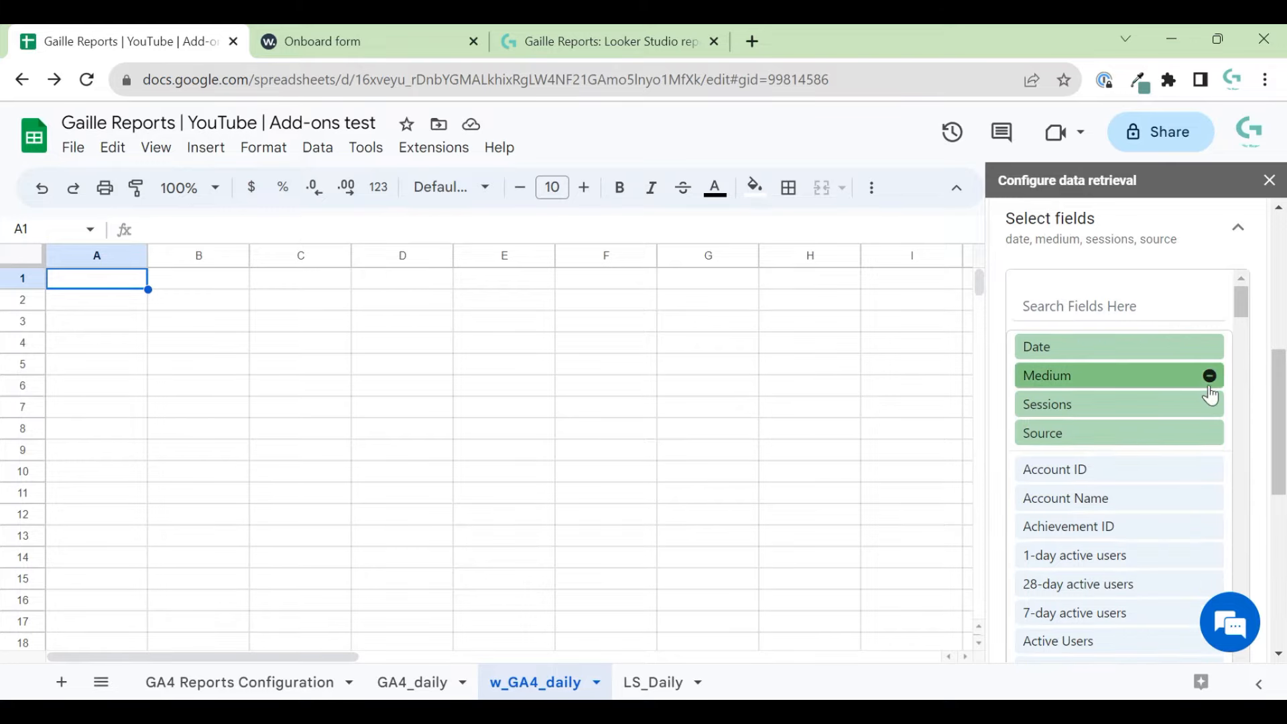
left_click(1210, 374)
left_click(1210, 376)
left_click(1210, 376)
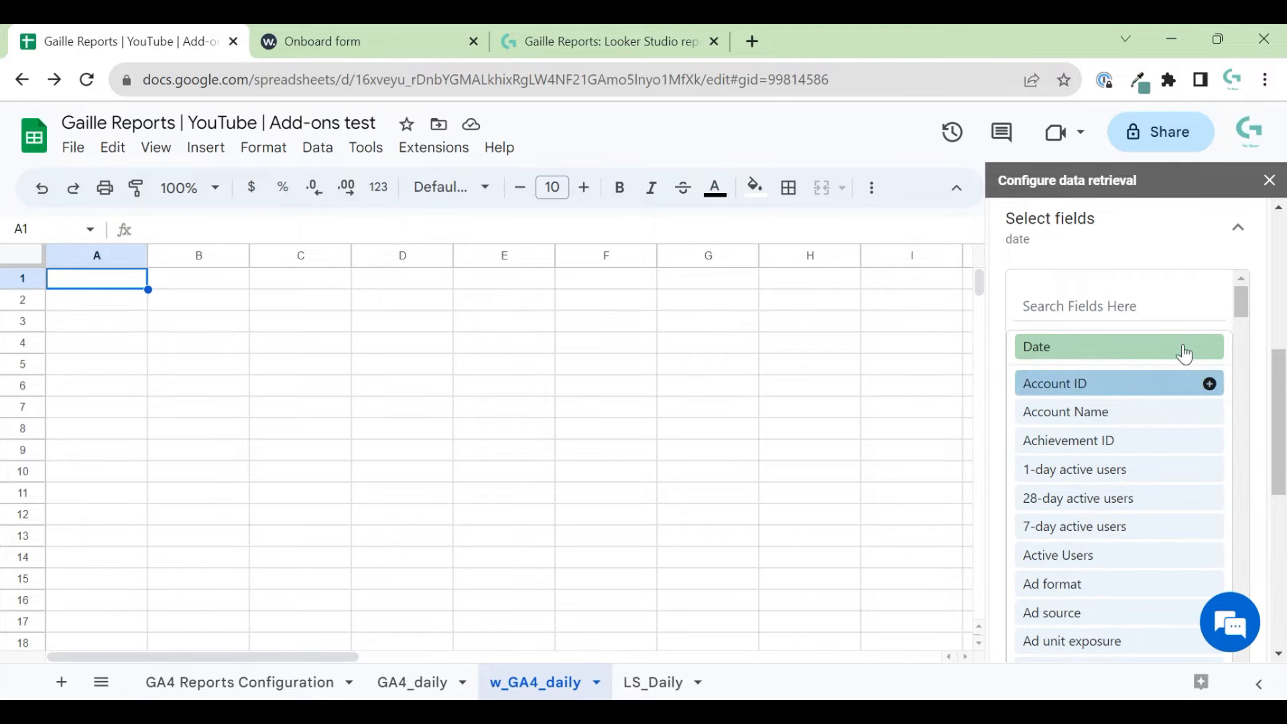
- Search the fields and add Source / medium, then select the search text
left_click(1117, 306)
type("source")
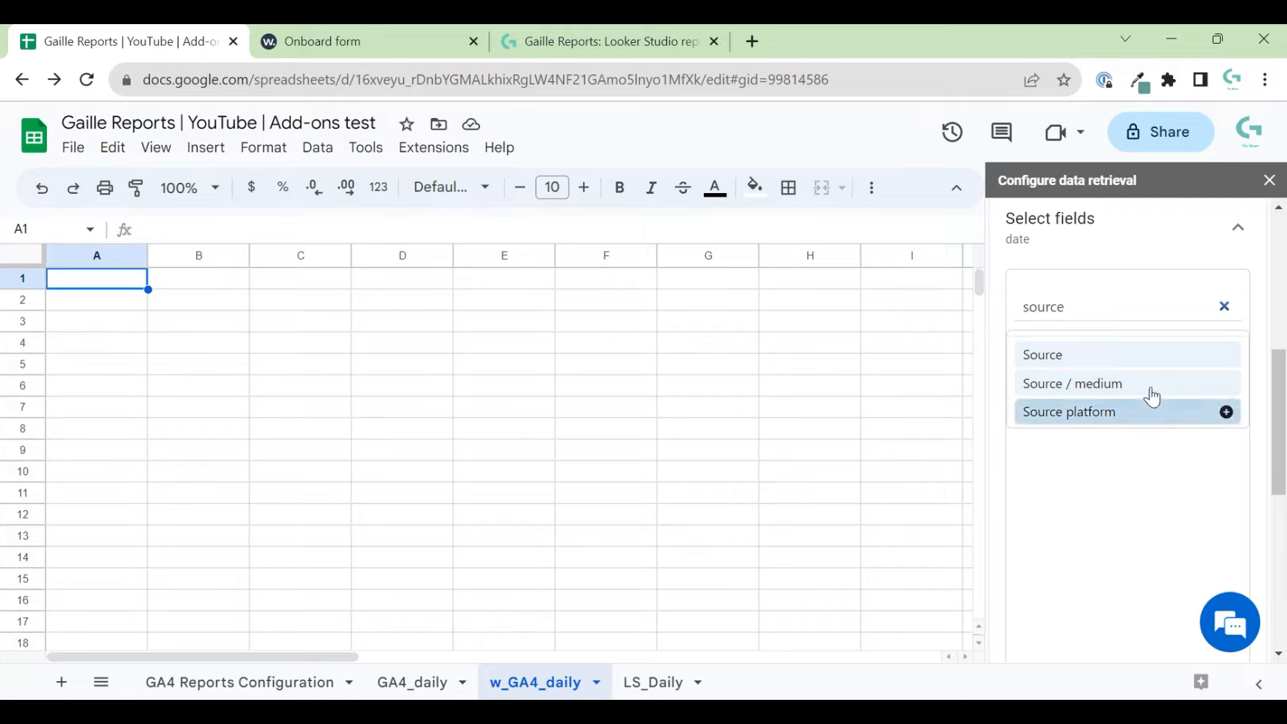
left_click(1148, 392)
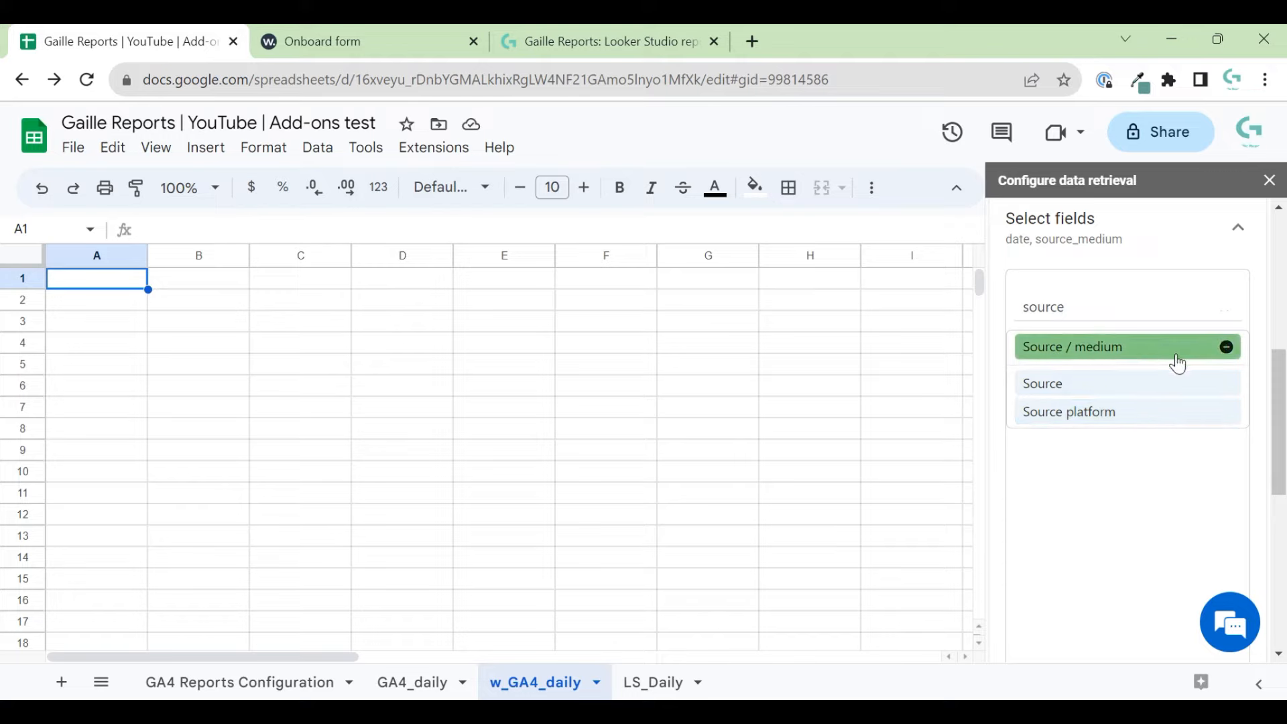
scroll(1263, 425, "up", 2)
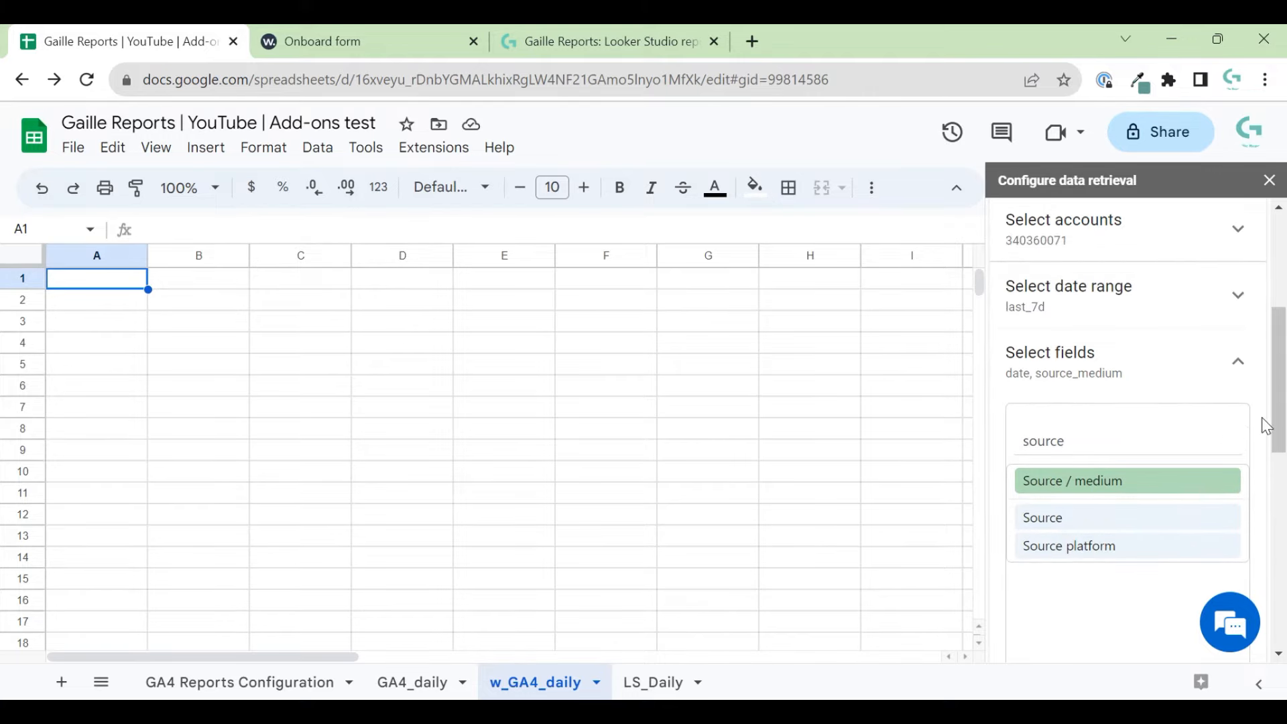
double_click(1089, 447)
- Clear the field search and scroll through the full GA4 field list
key("BackSpace")
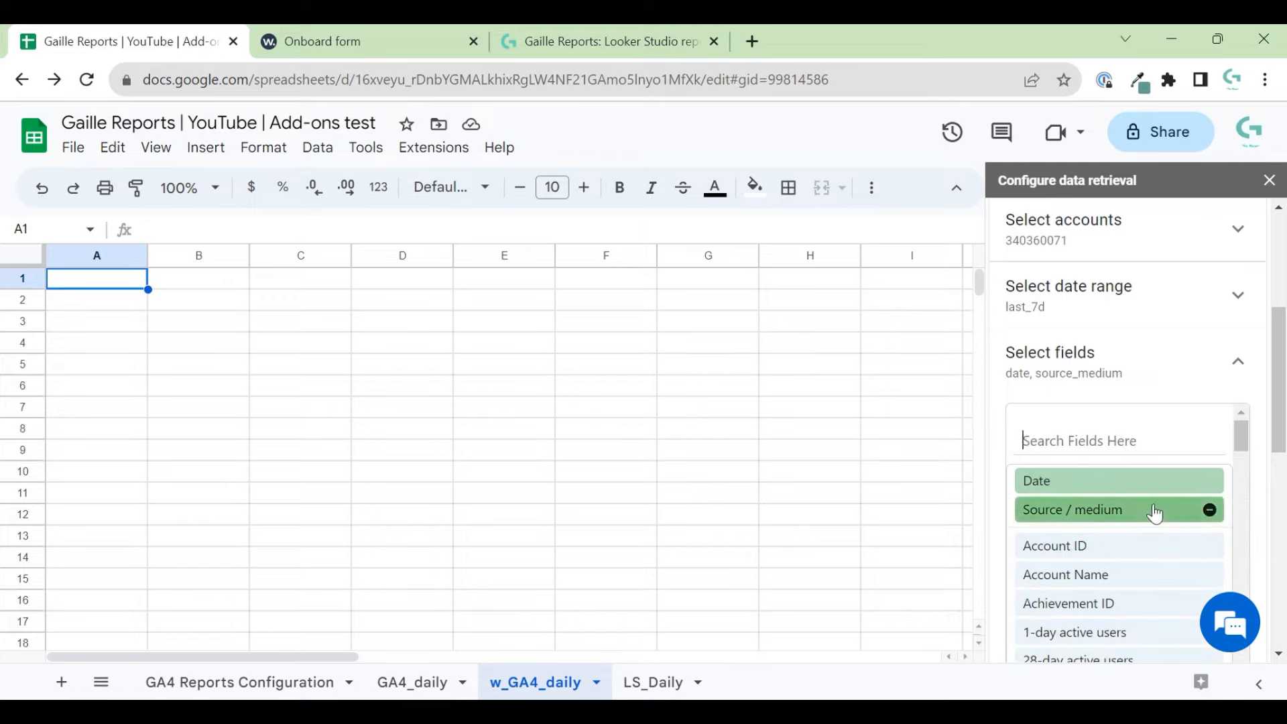
scroll(1241, 429, "down", 1)
scroll(1239, 469, "down", 1)
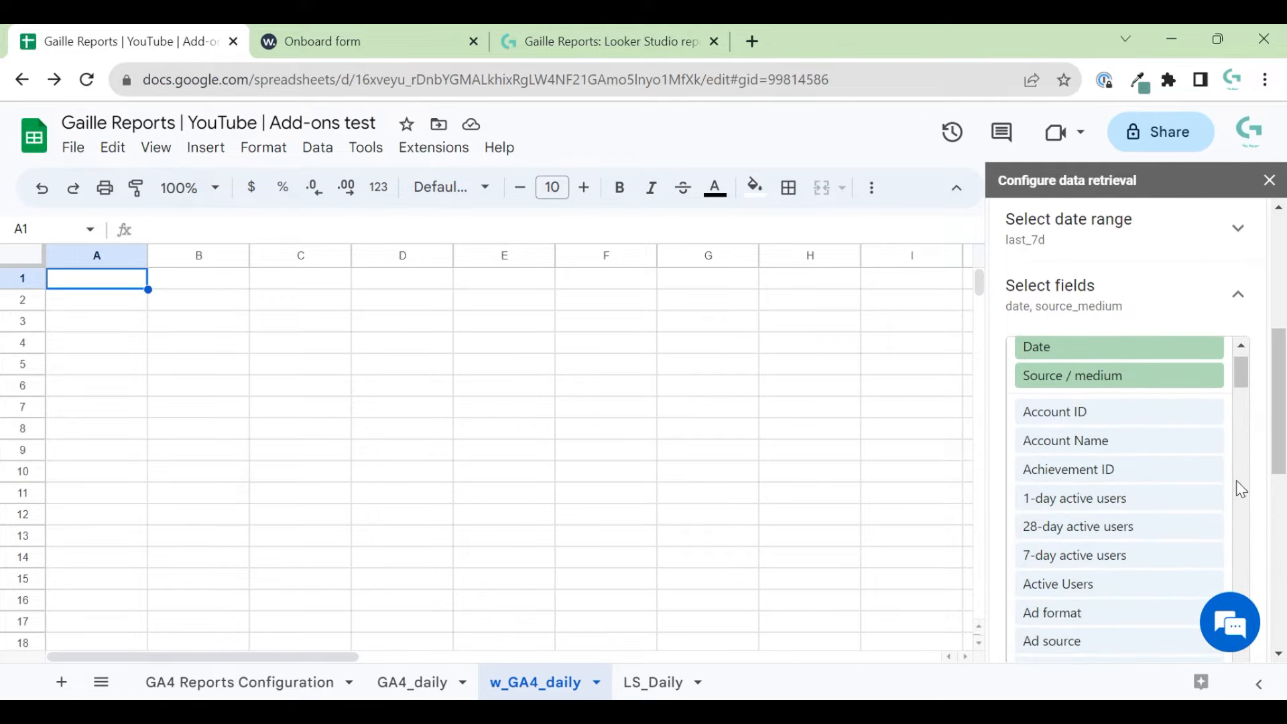
scroll(1130, 519, "down", 1)
scroll(1130, 520, "down", 2)
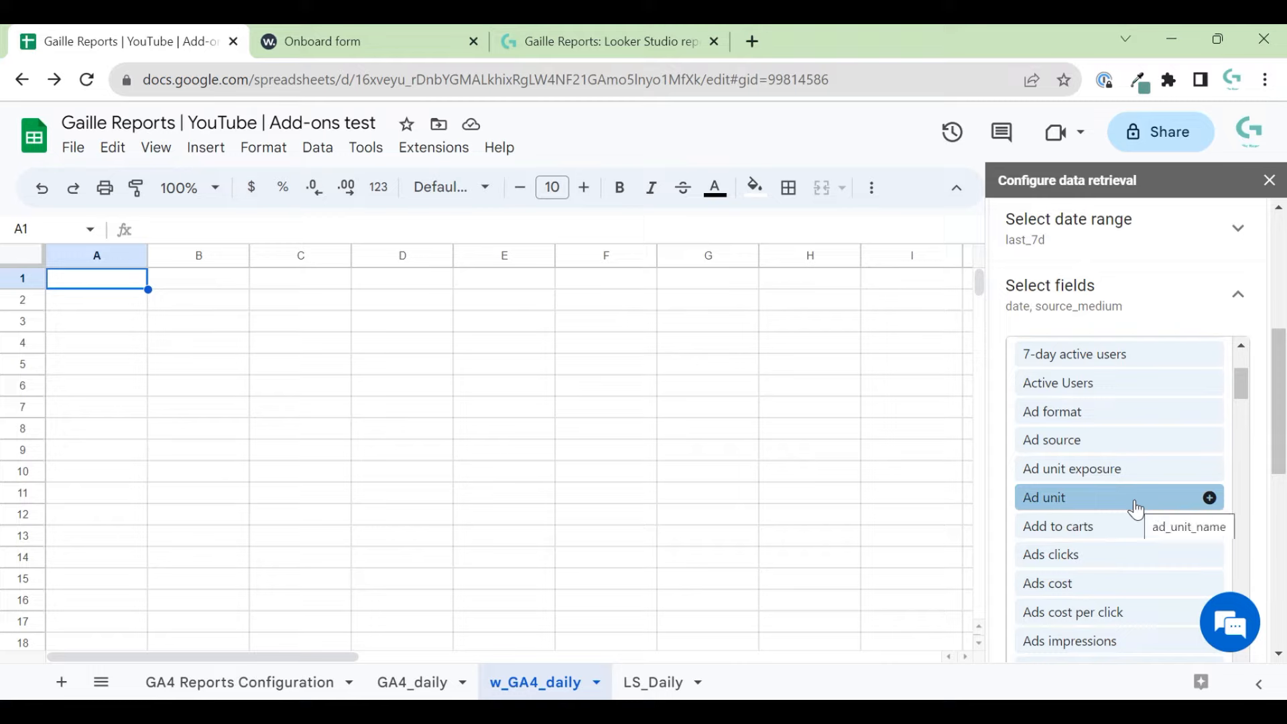
scroll(1135, 509, "down", 7)
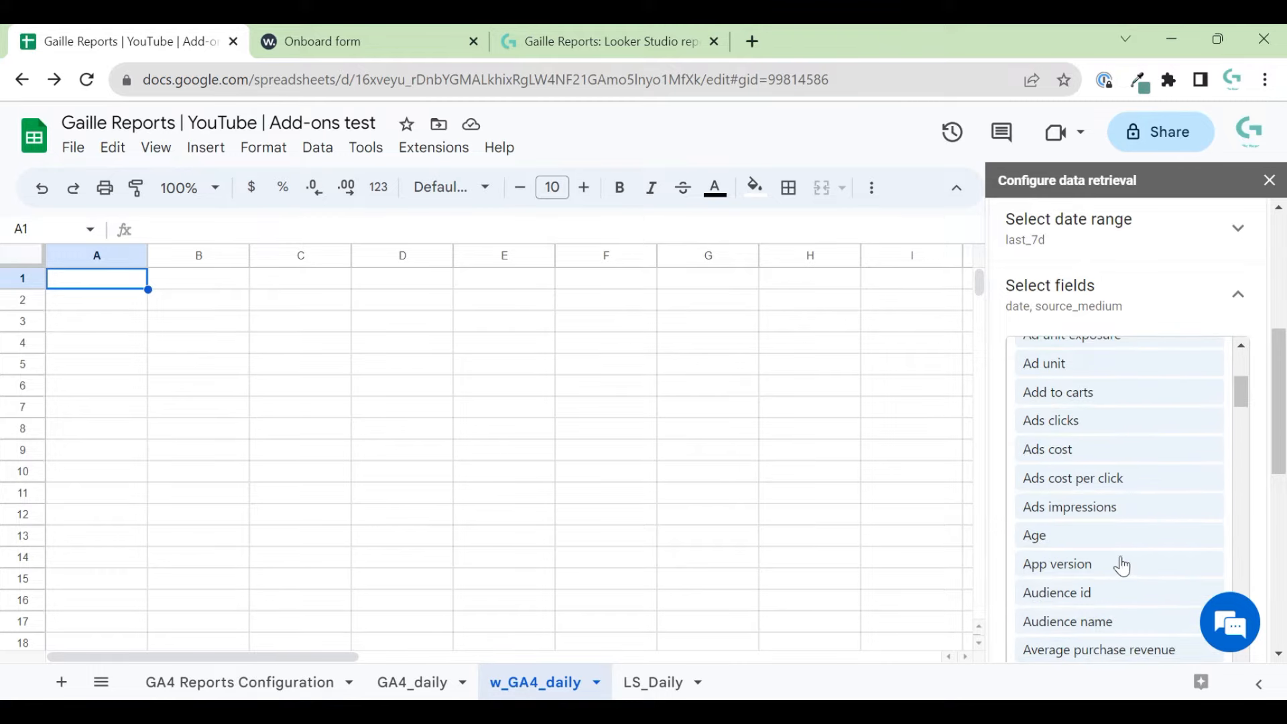
scroll(1115, 537, "up", 1)
scroll(1112, 512, "down", 5)
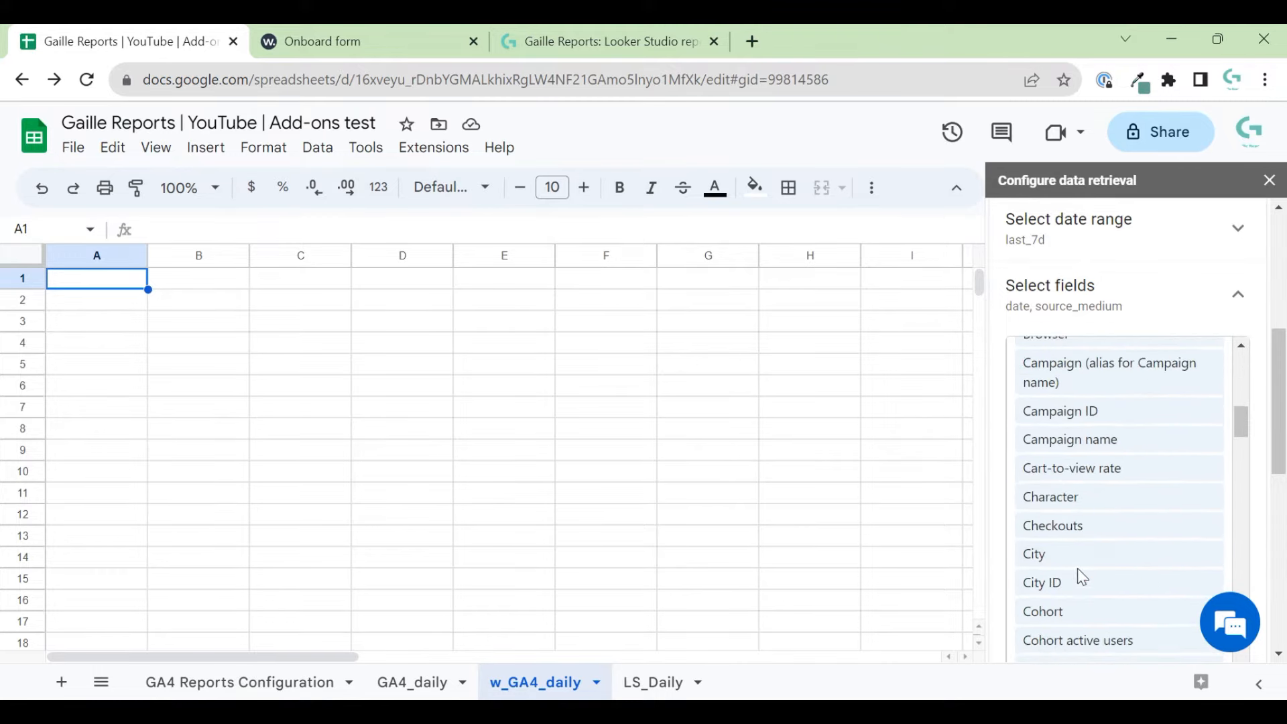
scroll(1077, 573, "down", 4)
scroll(1077, 570, "down", 10)
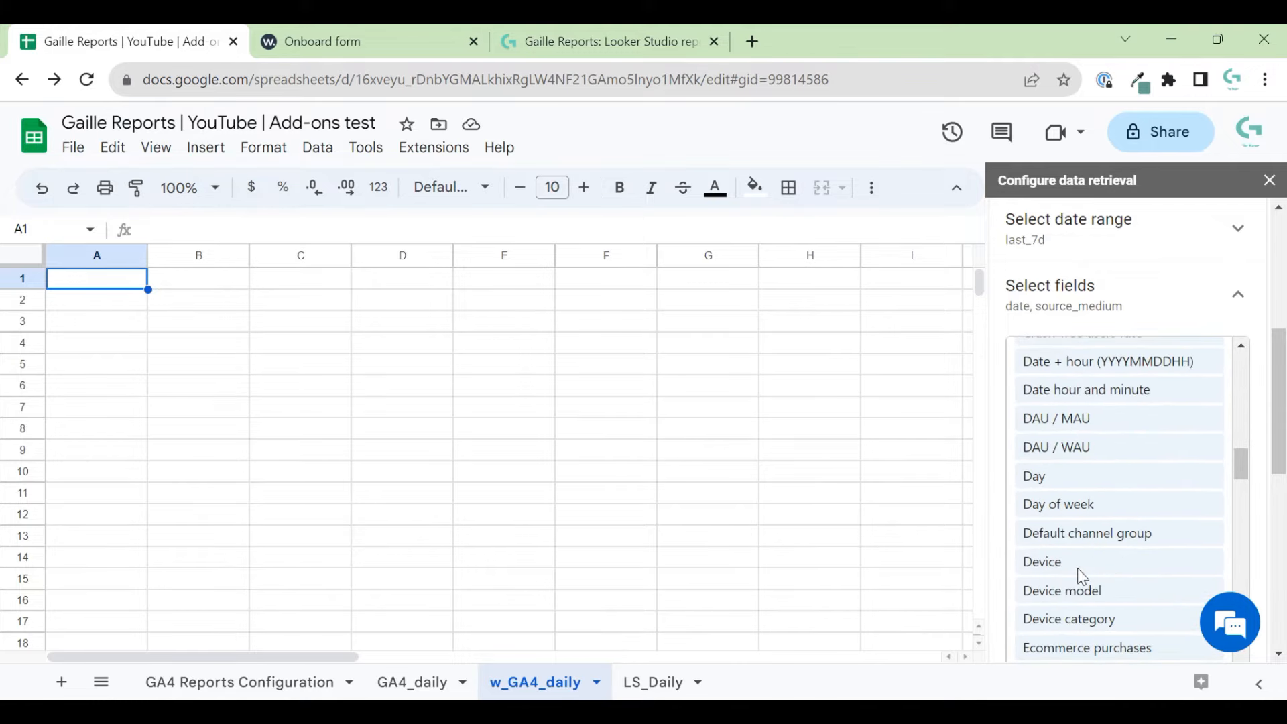
scroll(1079, 573, "down", 10)
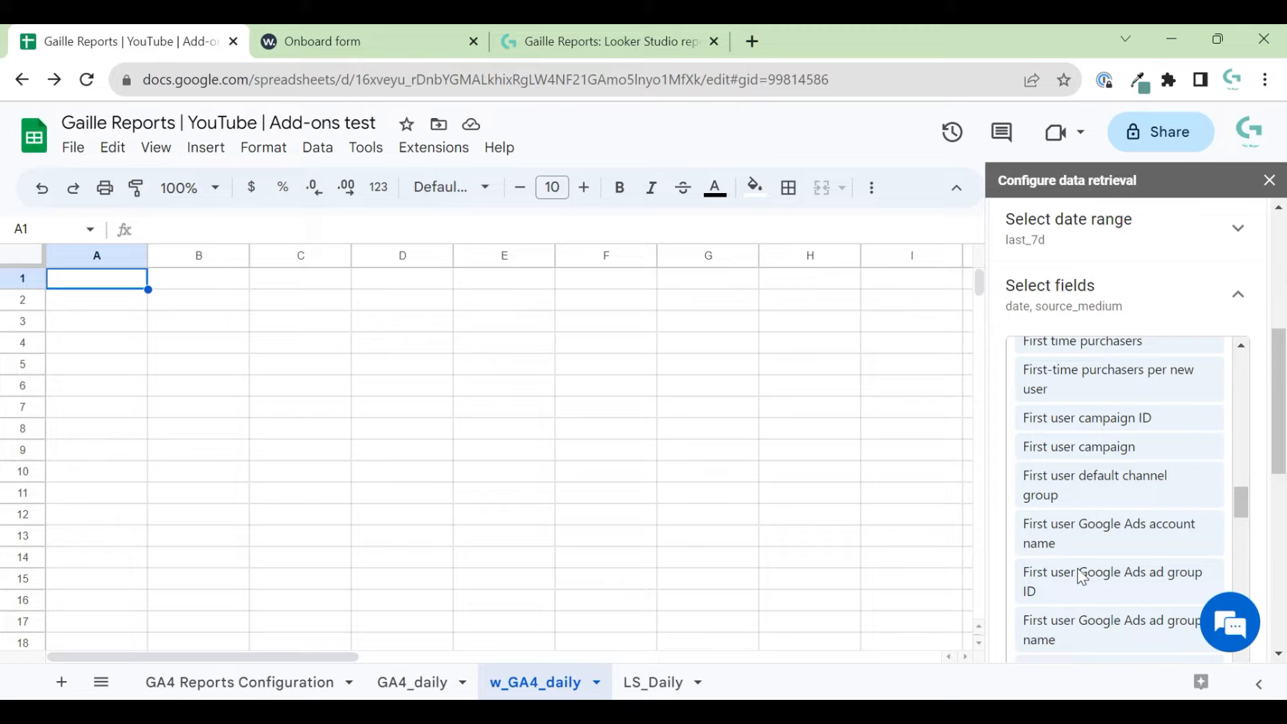
scroll(1176, 514, "down", 3)
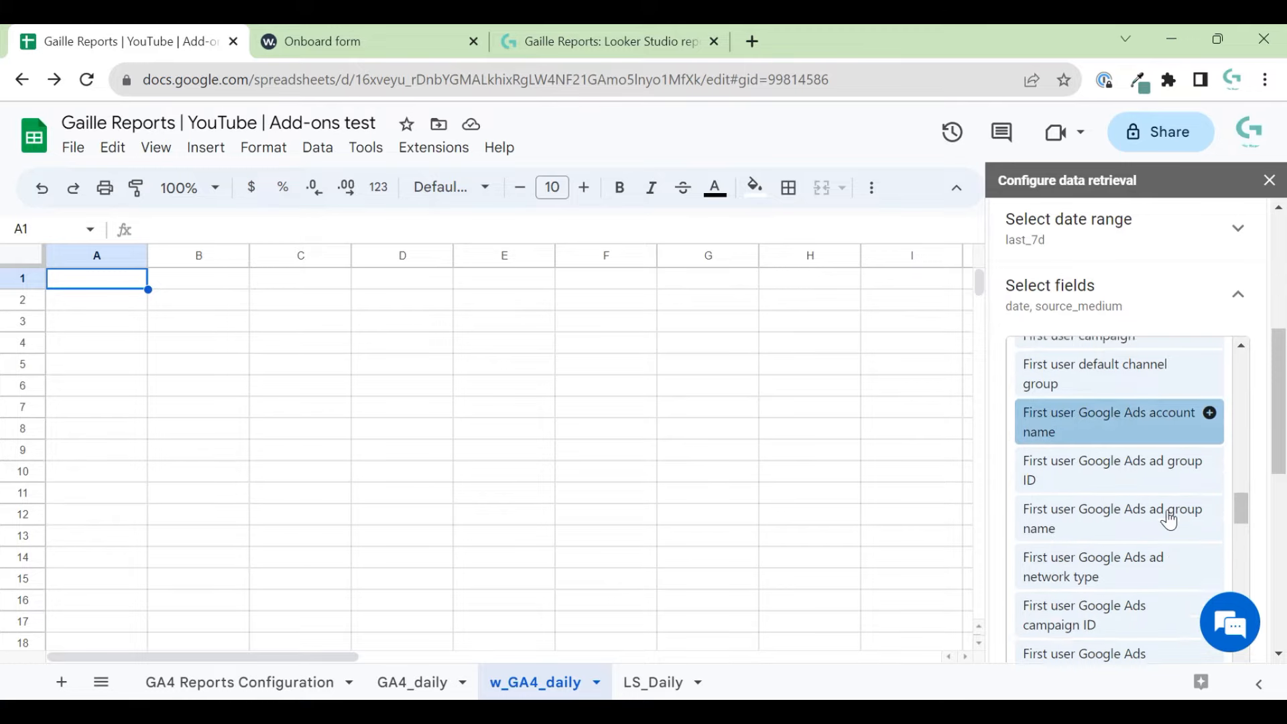
scroll(1168, 518, "down", 10)
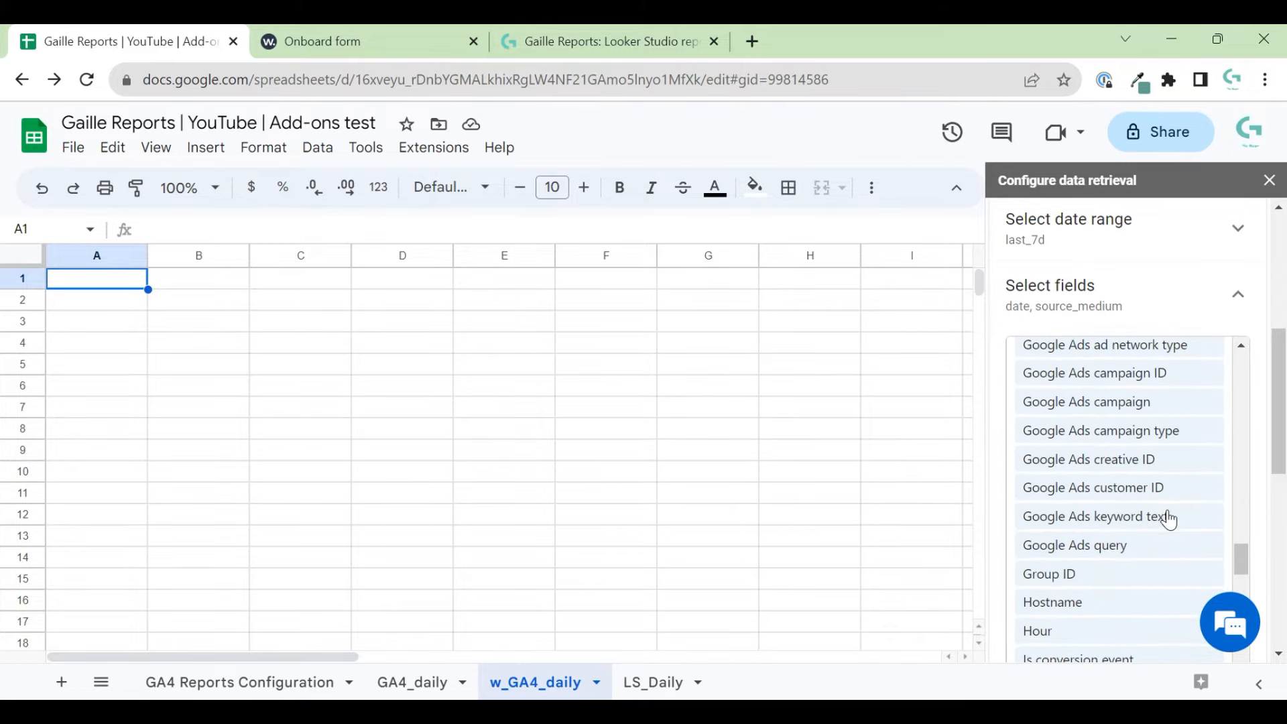
scroll(1168, 518, "down", 5)
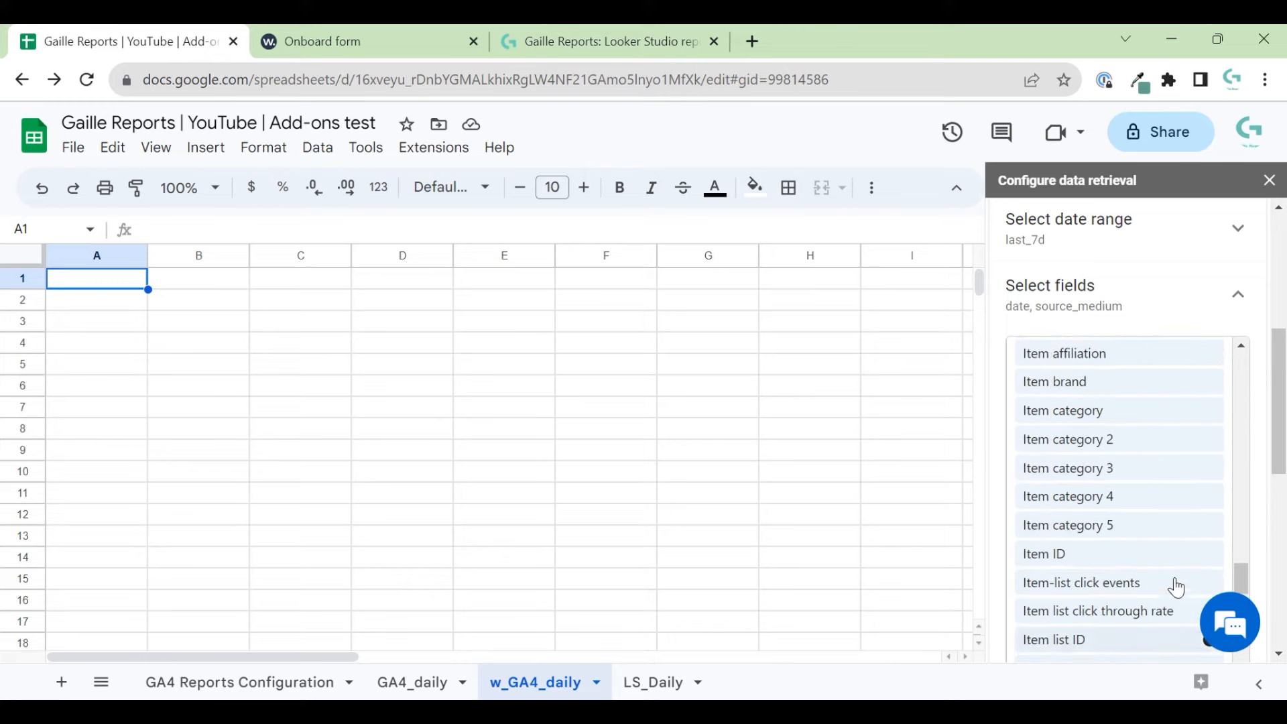
scroll(1140, 510, "up", 20)
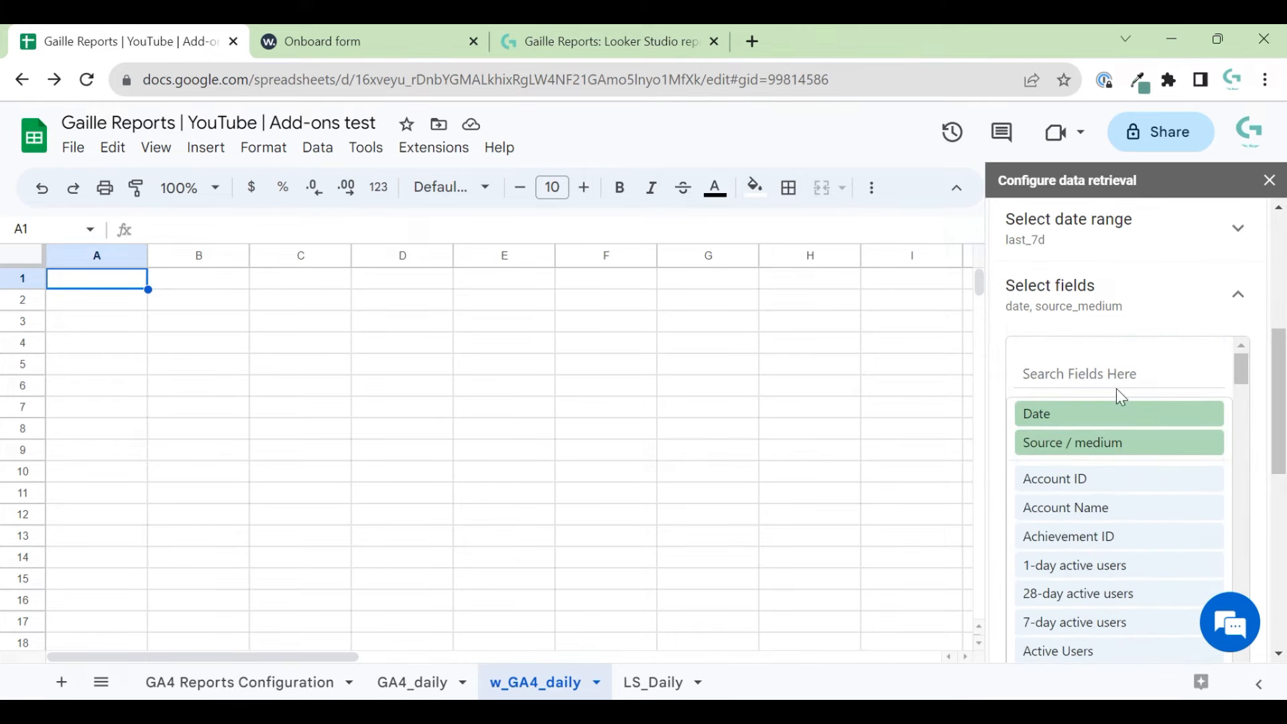
- Search fields for 'chan', then delete that text to list all fields again
mouse_move(1104, 447)
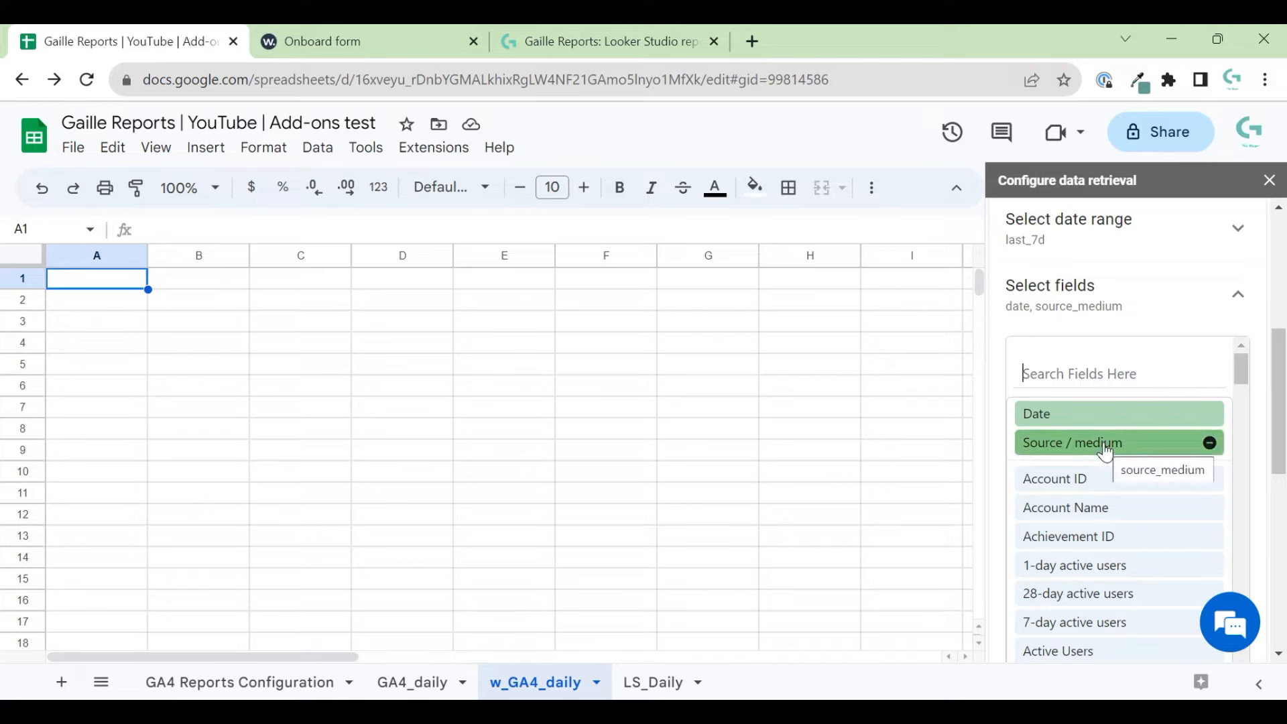
type("chan")
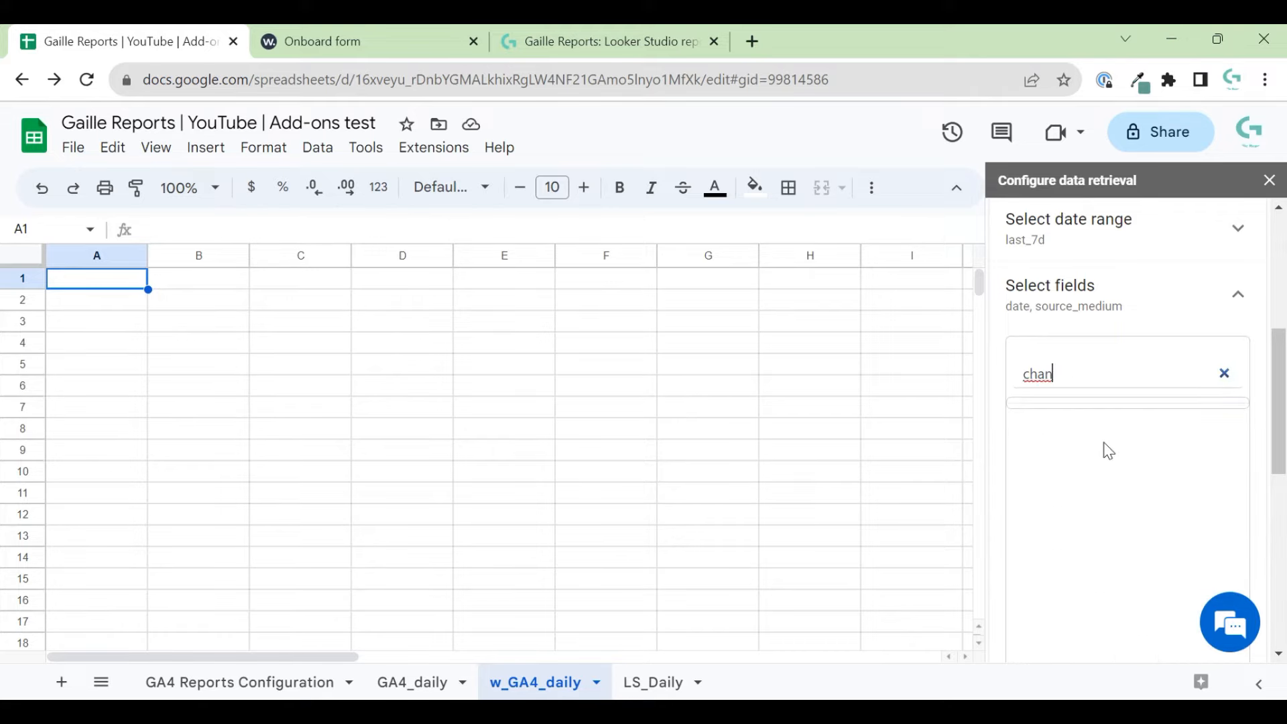
scroll(1099, 433, "up", 2)
scroll(1103, 479, "down", 1)
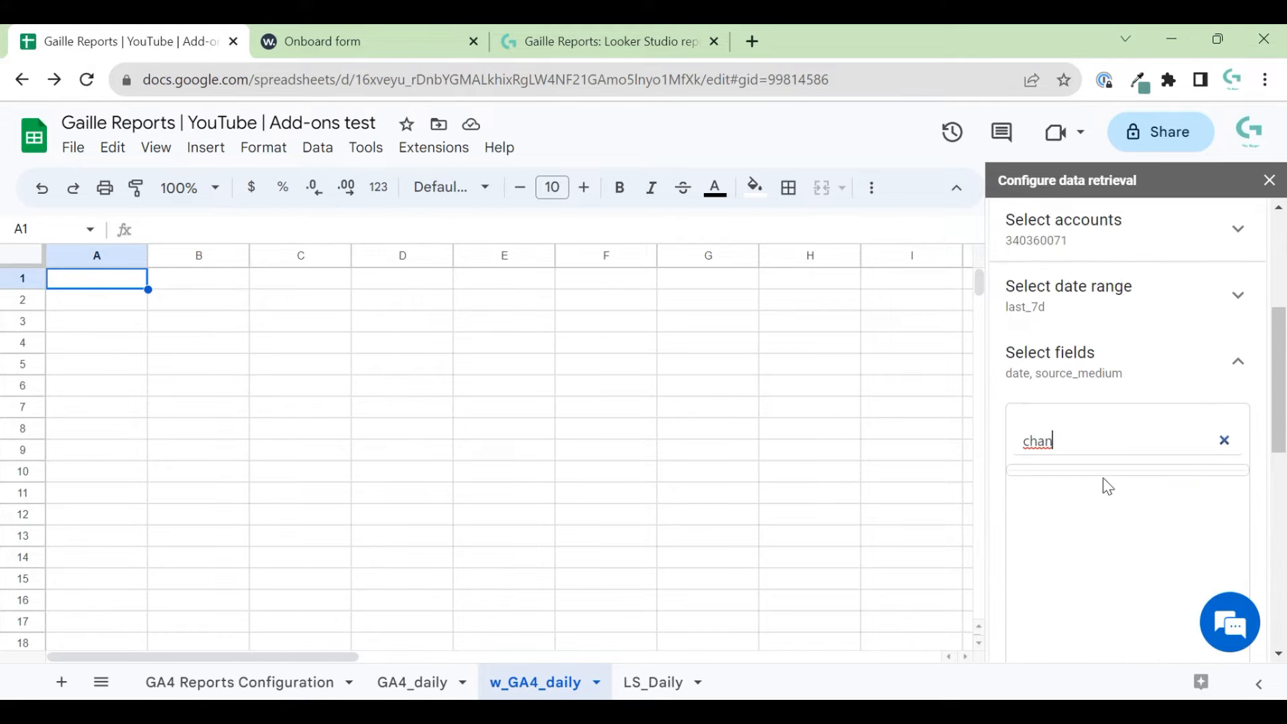
left_click_drag(1092, 442, 1019, 444)
key("BackSpace")
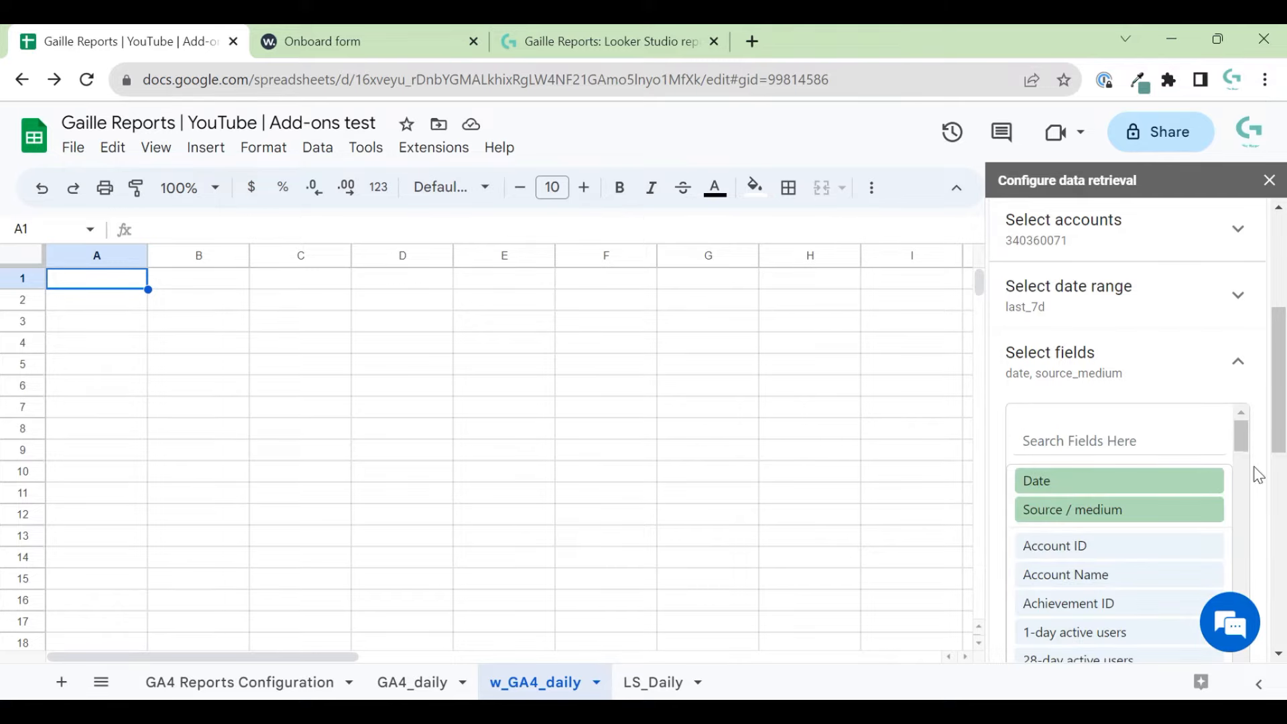
scroll(1252, 476, "down", 4)
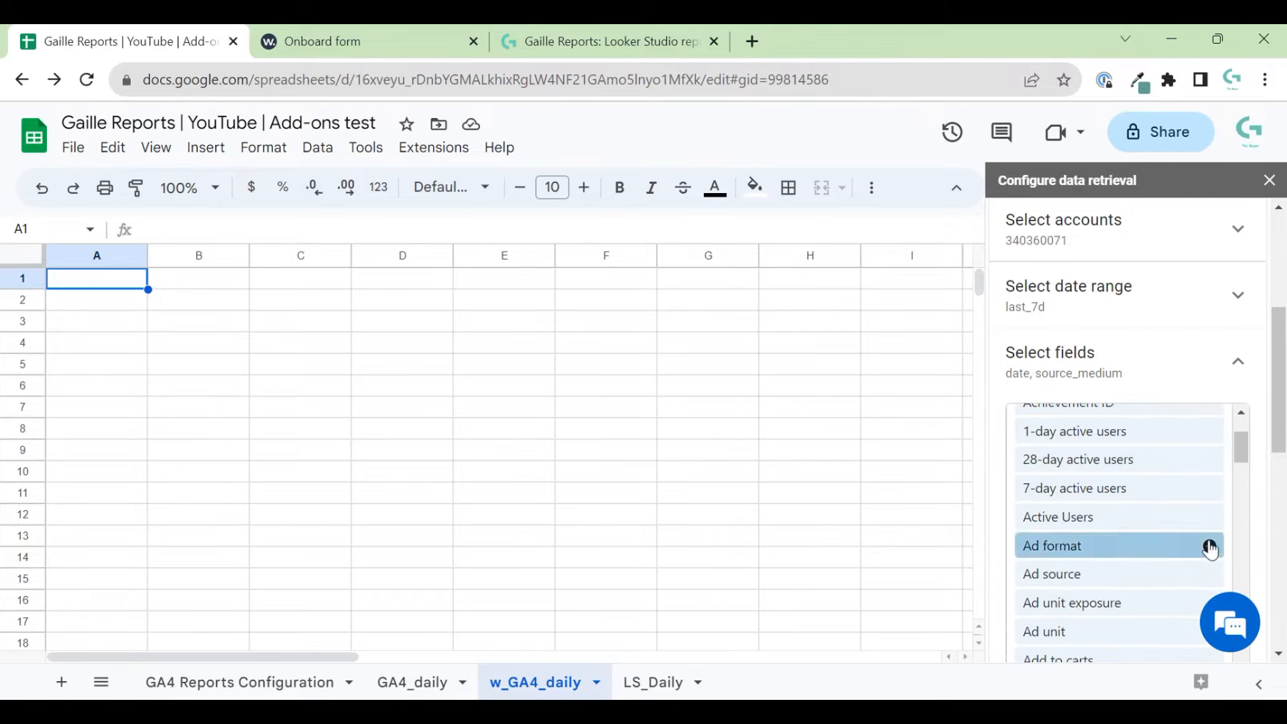
scroll(1240, 497, "down", 3)
scroll(1178, 431, "up", 8)
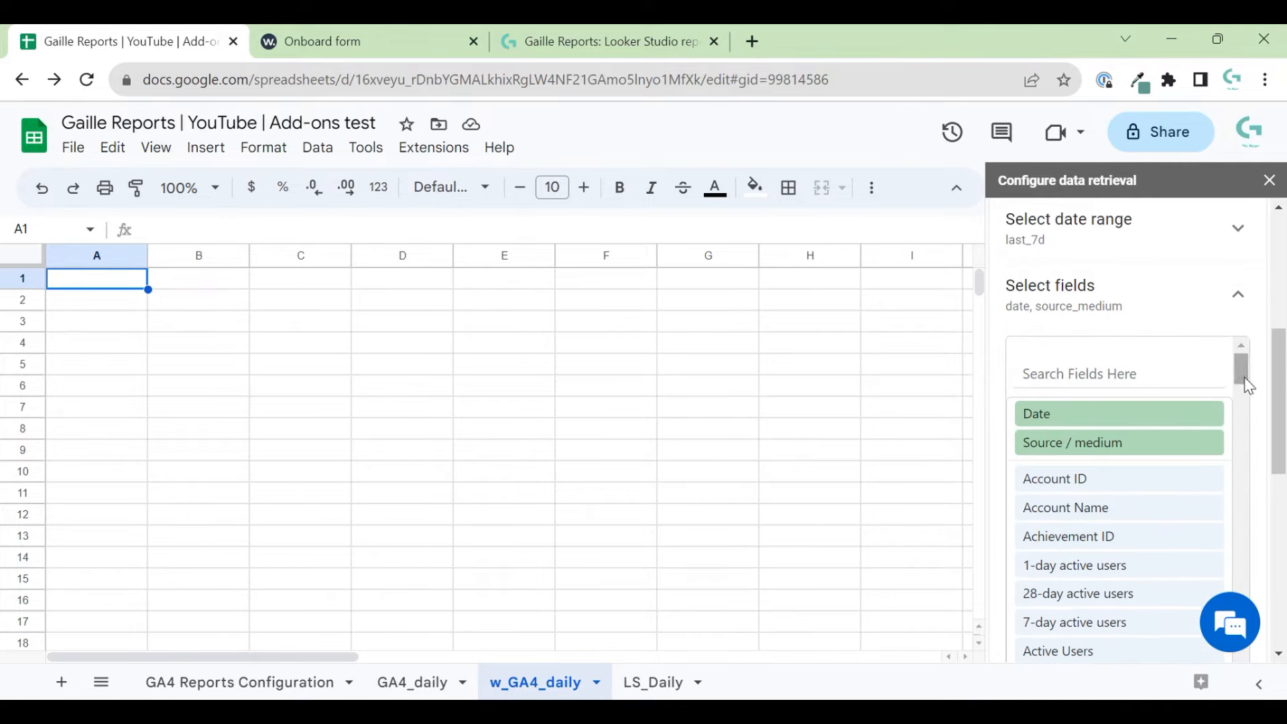
scroll(1263, 402, "down", 5)
scroll(1264, 402, "up", 5)
- Search for and add the Active Users, New users, Bounce rate and Sessions fields
left_click(1052, 362)
type("act")
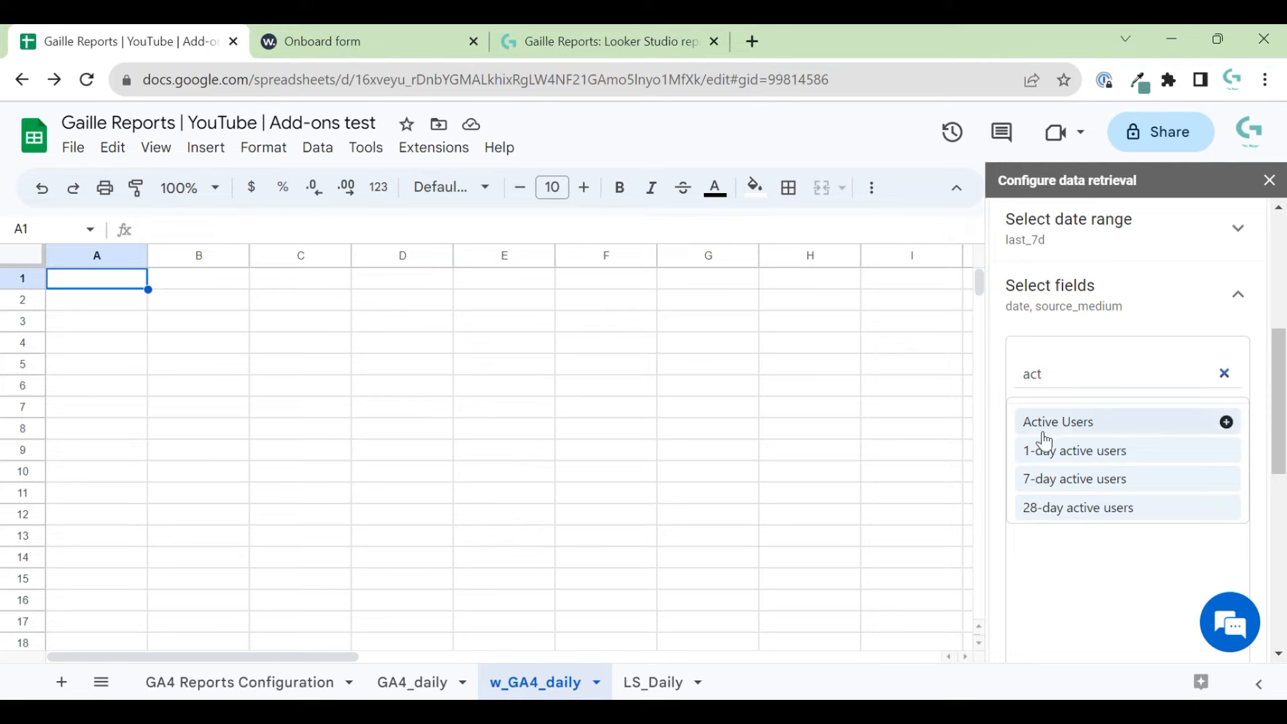
left_click(1049, 427)
type("new")
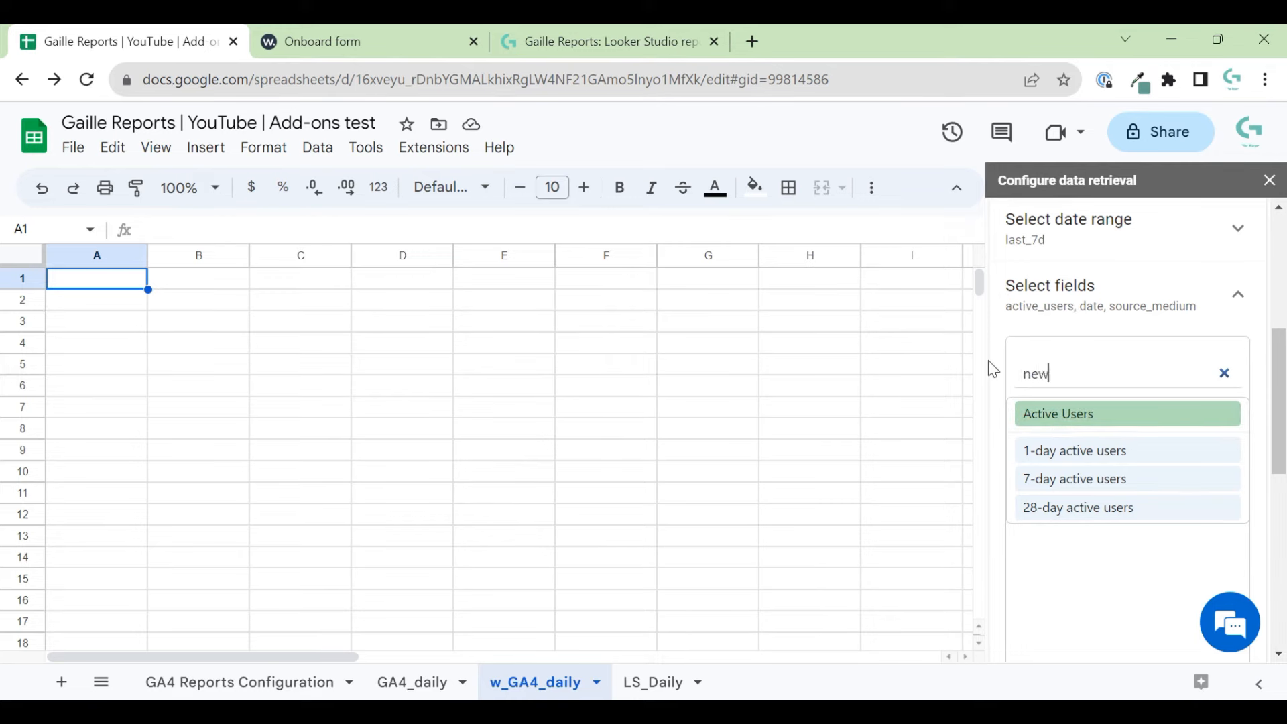
left_click(1129, 429)
type("boun")
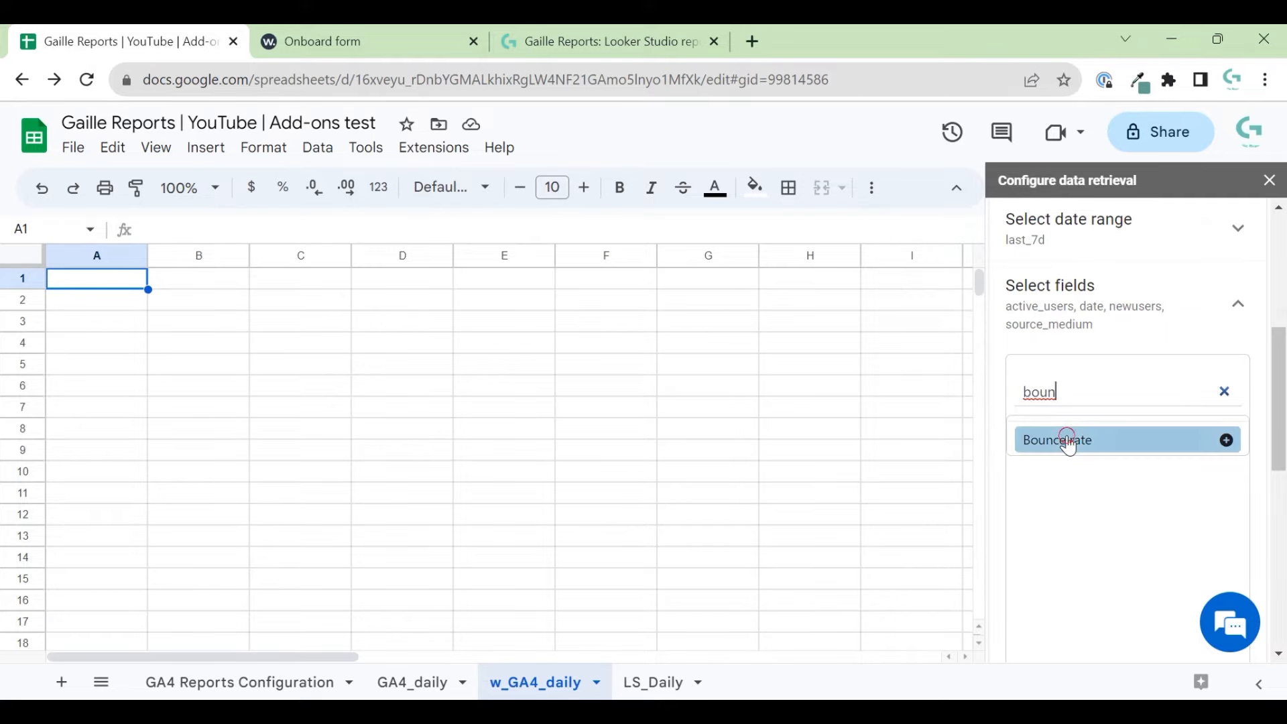
left_click(1066, 439)
type("ses")
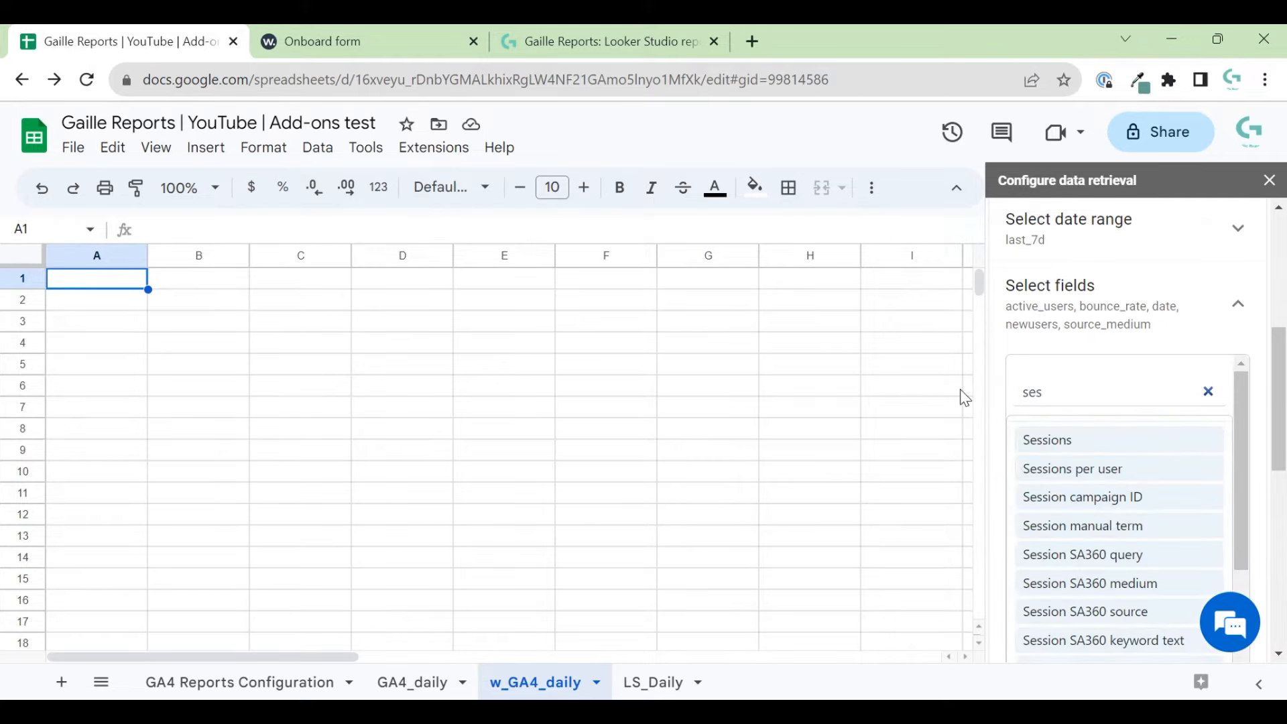
left_click(1059, 435)
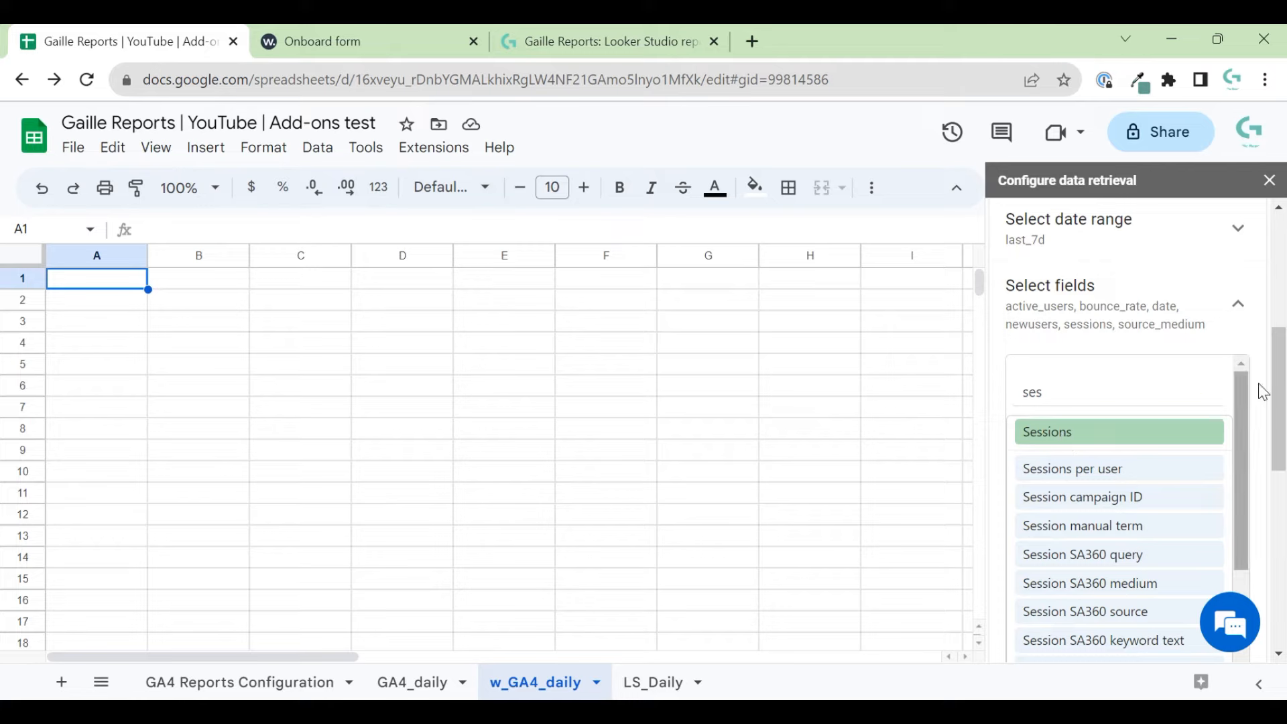
- Clear the 'ses' search text so the full field list shows the chosen fields
scroll(1269, 388, "down", 3)
scroll(1034, 278, "up", 2)
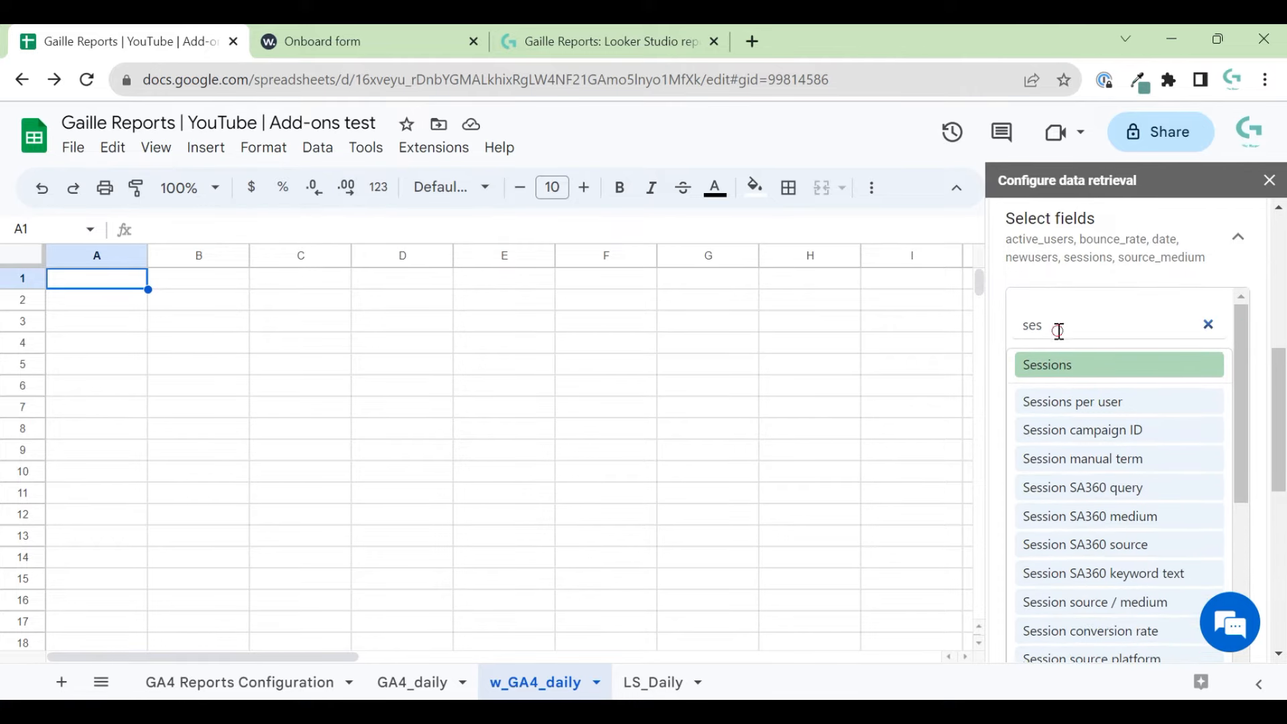
double_click(1057, 328)
key("BackSpace")
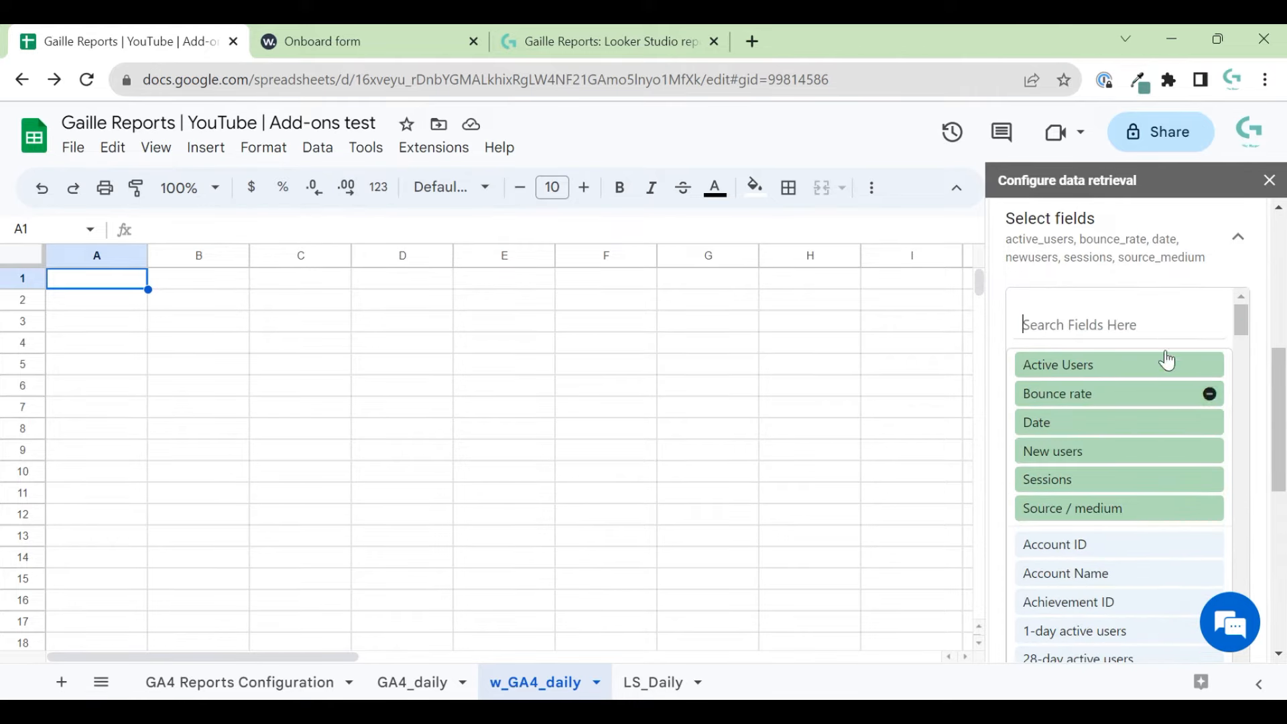
scroll(1255, 496, "down", 5)
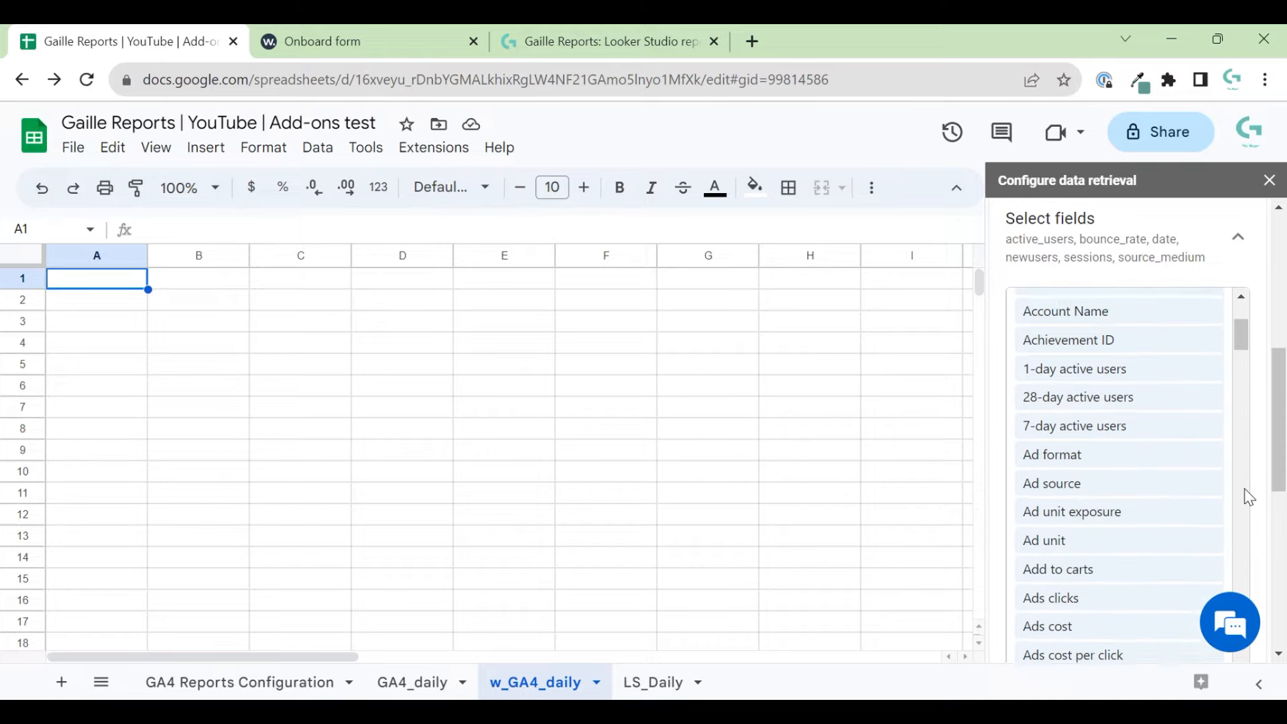
scroll(1262, 500, "down", 5)
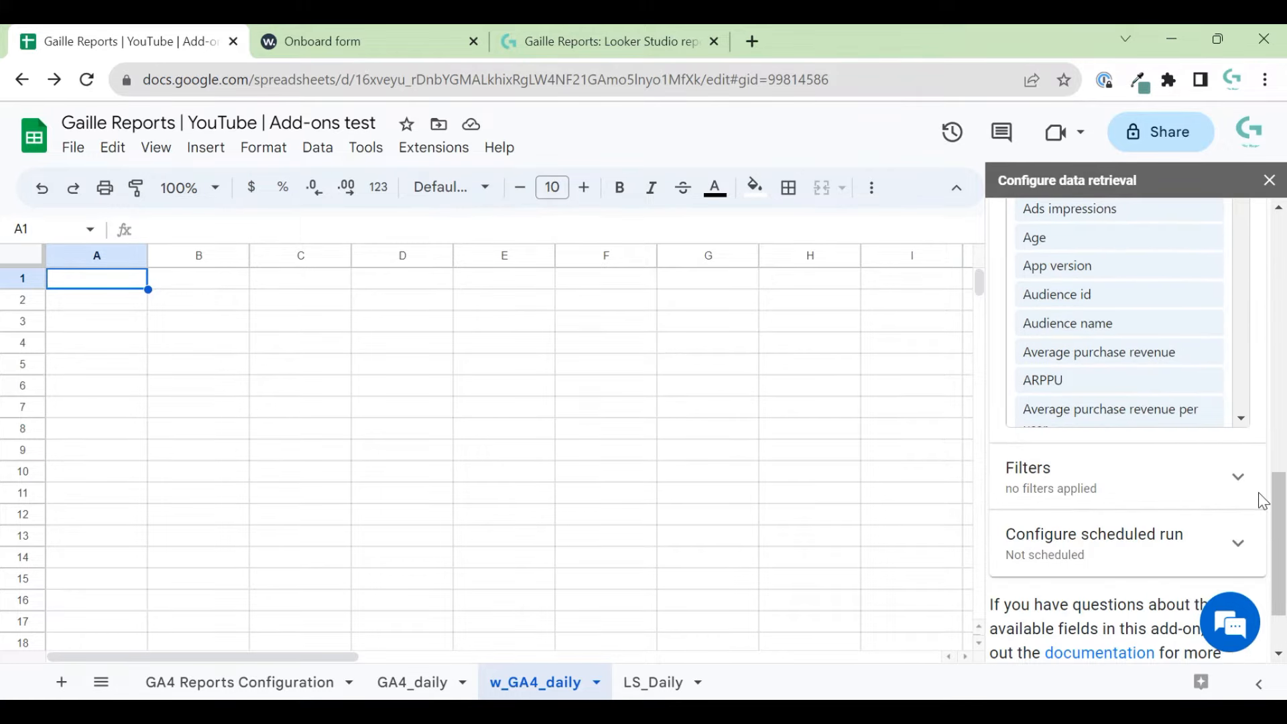
- Expand Filters, browse the filterable fields list, and review the field selection
left_click(1248, 489)
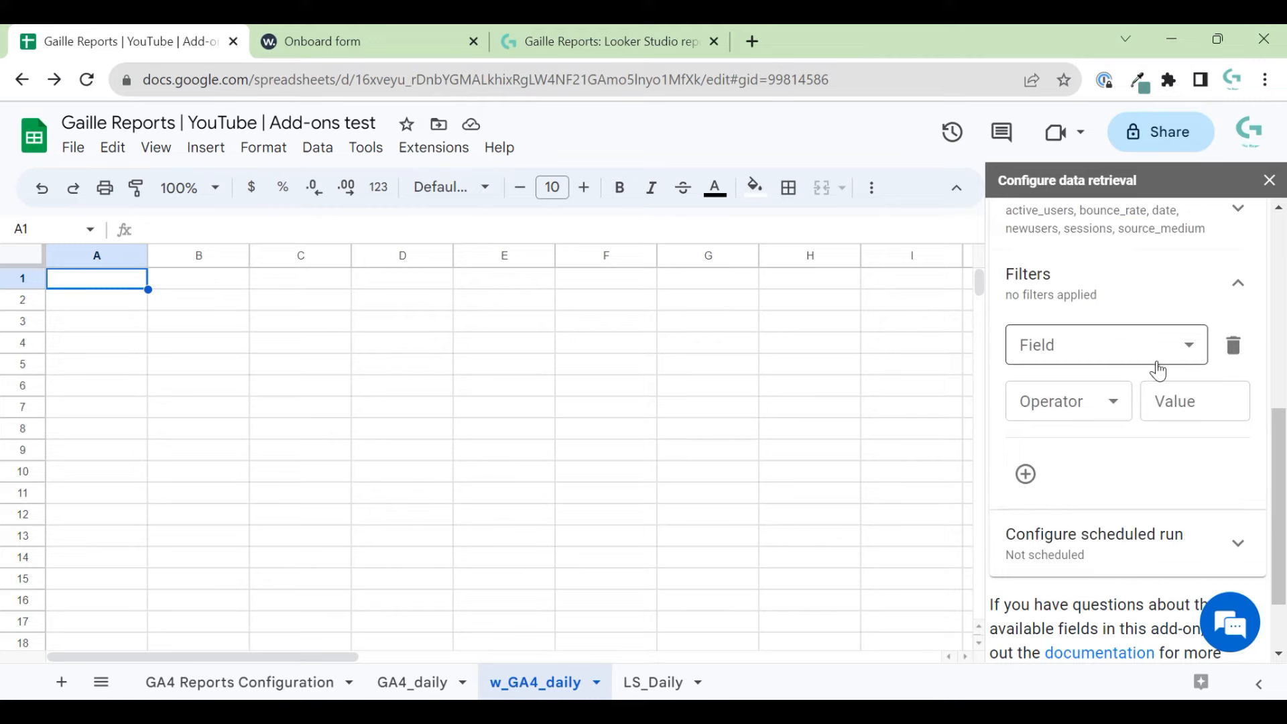
left_click(1152, 345)
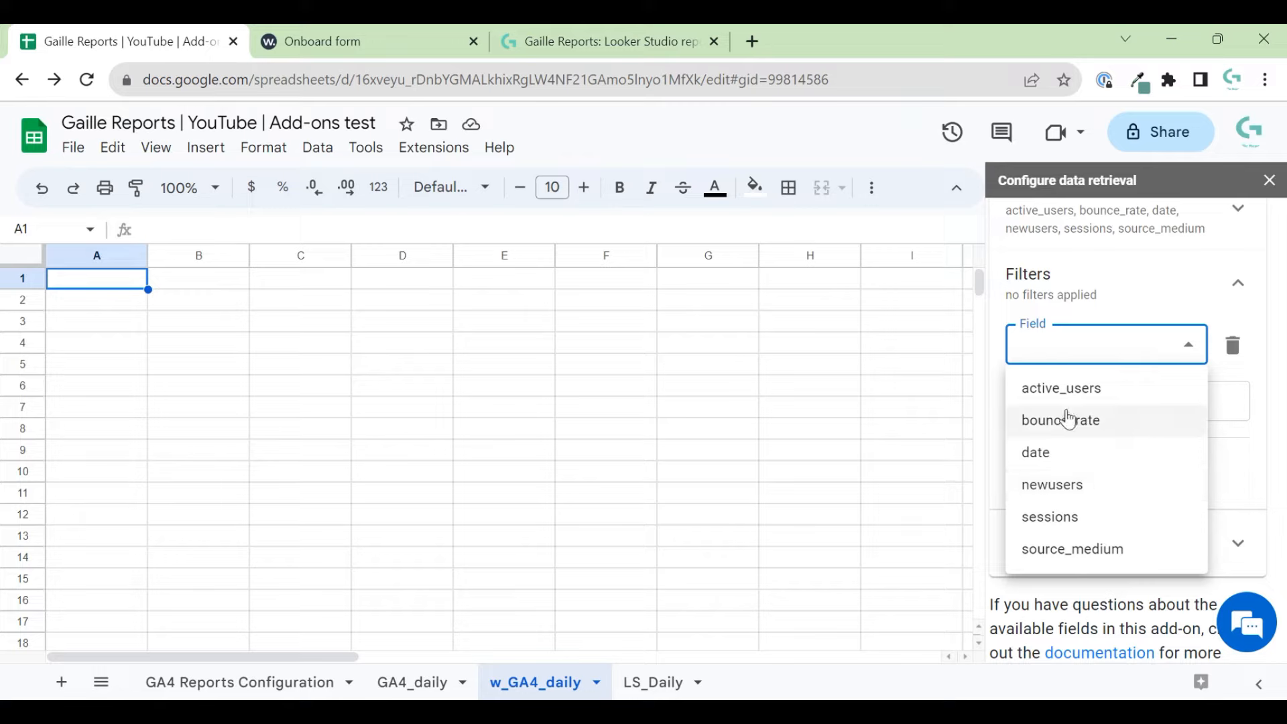
left_click(1269, 294)
scroll(1249, 338, "up", 5)
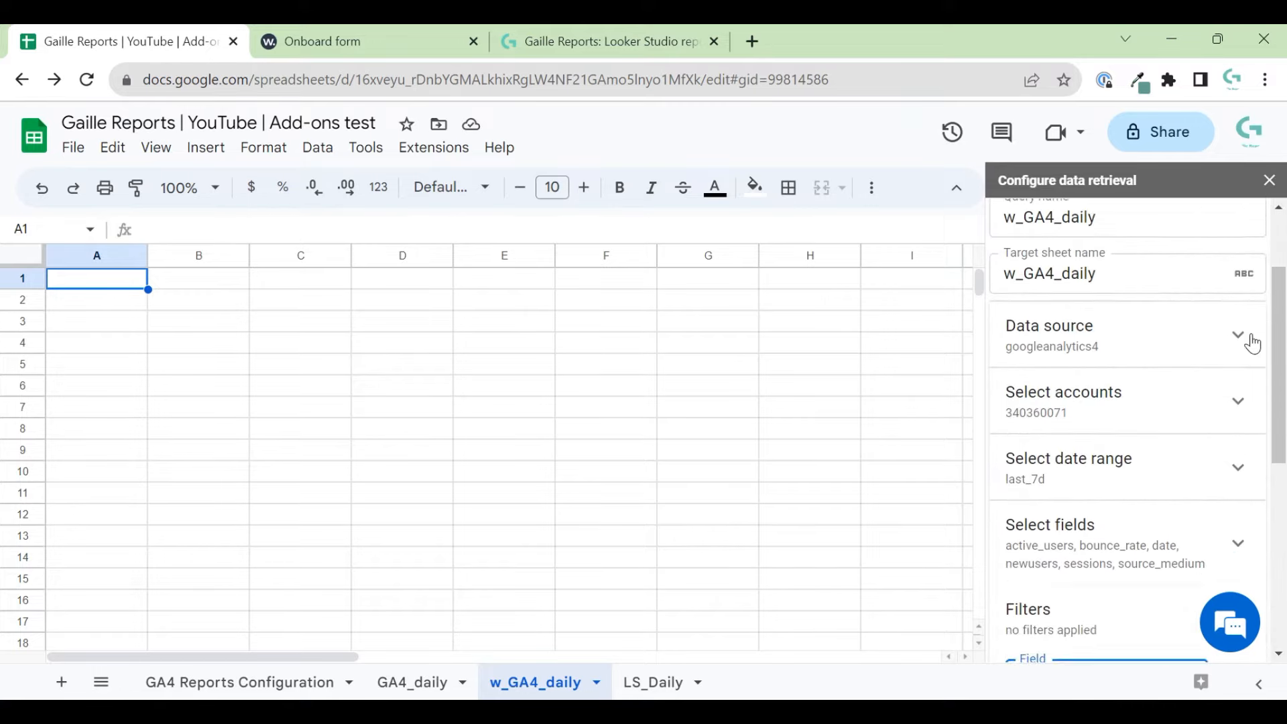
scroll(1271, 406, "down", 3)
scroll(1273, 440, "up", 1)
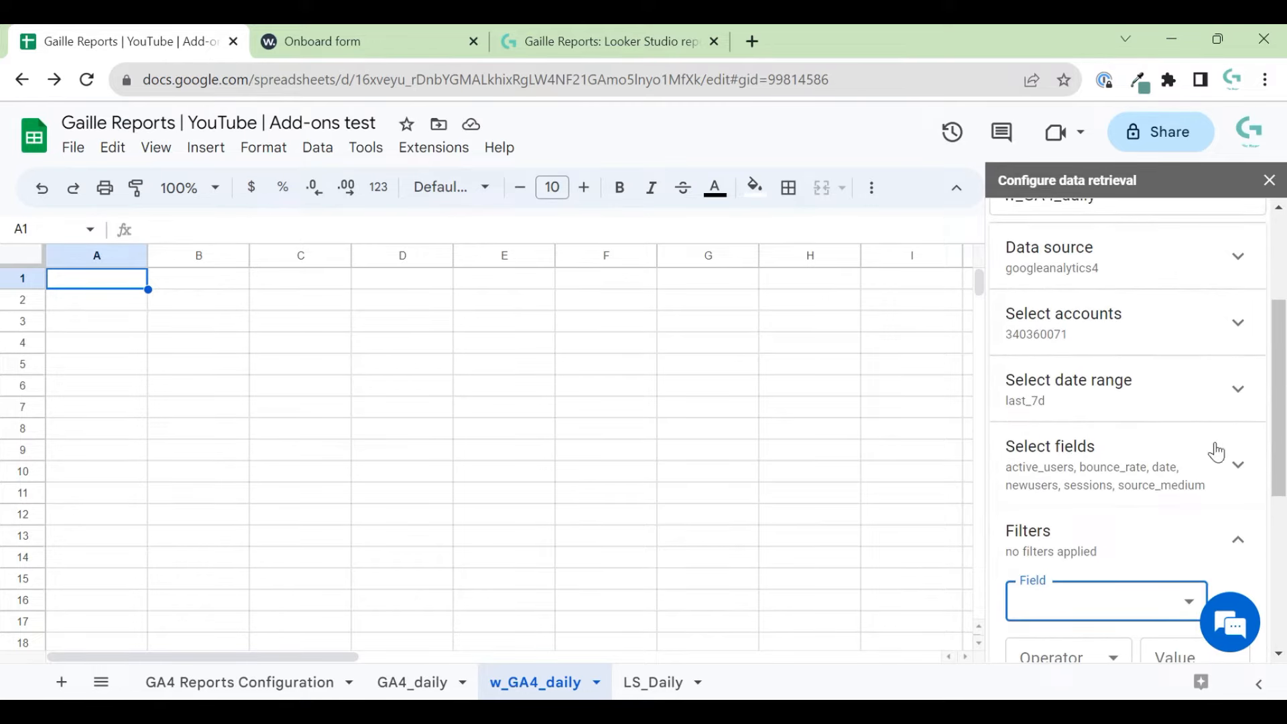
left_click(1238, 465)
scroll(1265, 435, "down", 2)
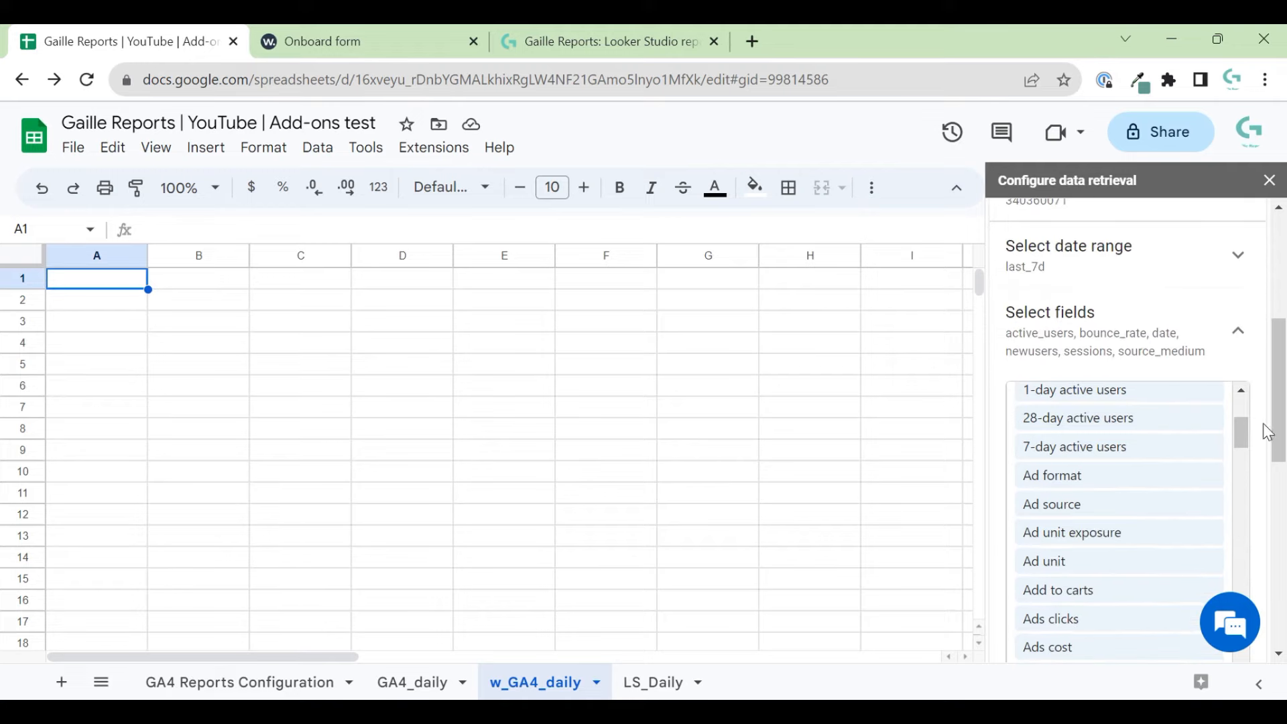
left_click_drag(1235, 407, 1236, 395)
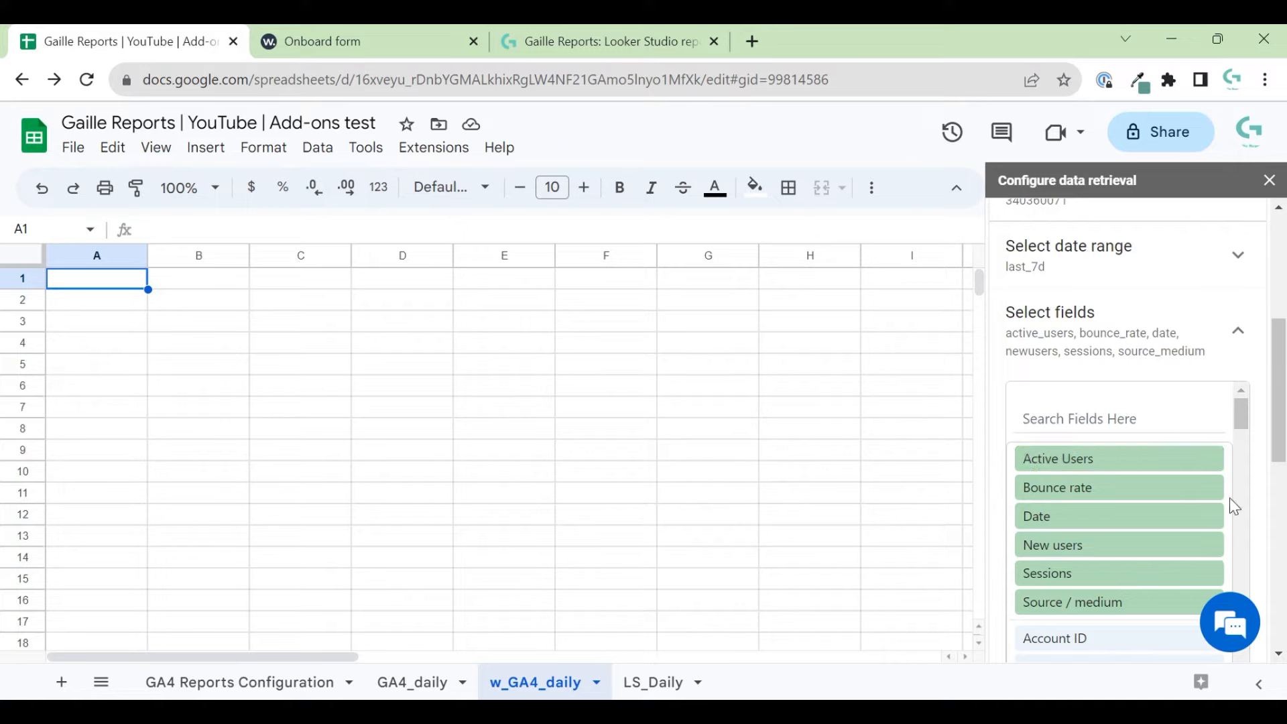
scroll(1255, 496, "down", 6)
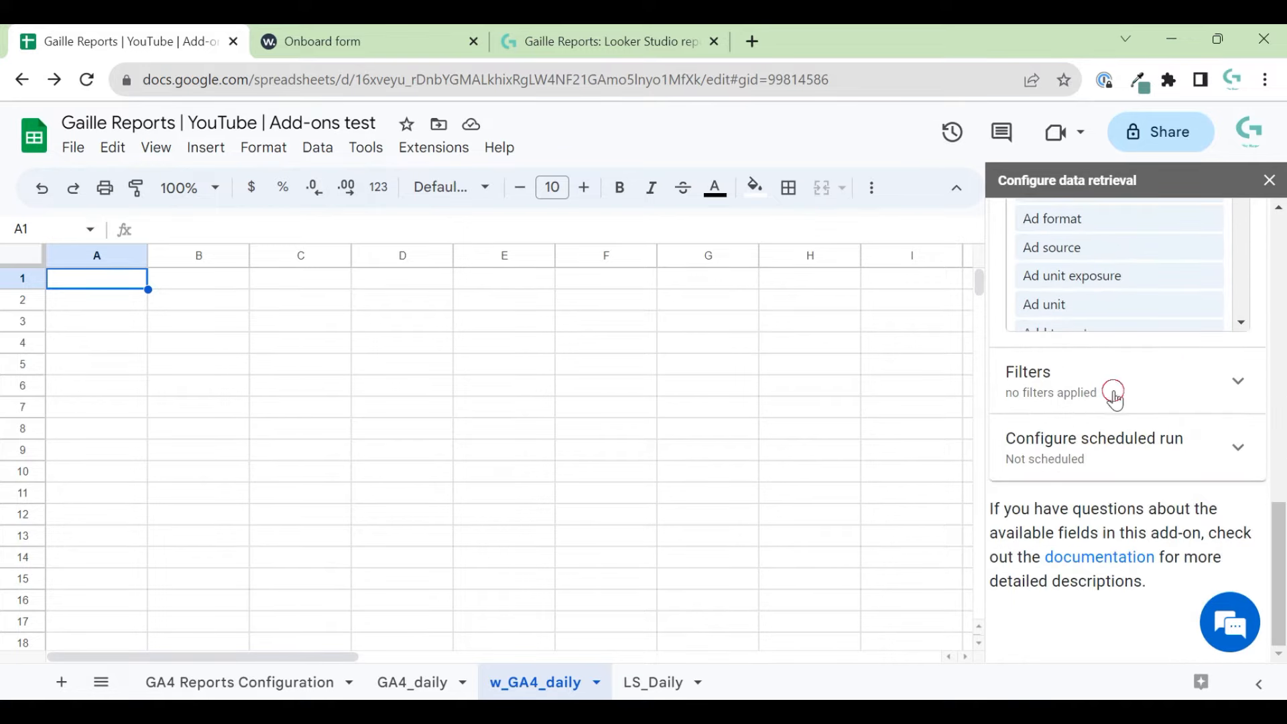
- Inspect the filter Field and Operator dropdowns without choosing anything
left_click(1112, 392)
left_click(1179, 388)
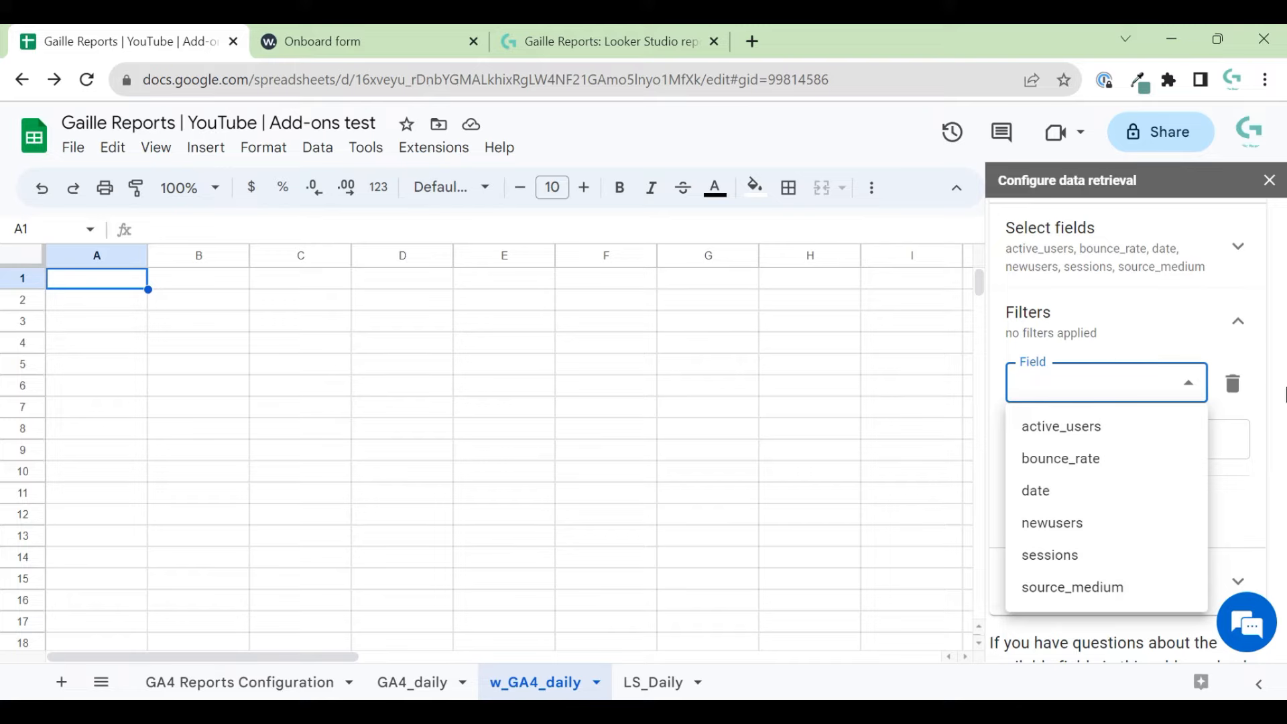
left_click(1277, 354)
left_click(1118, 441)
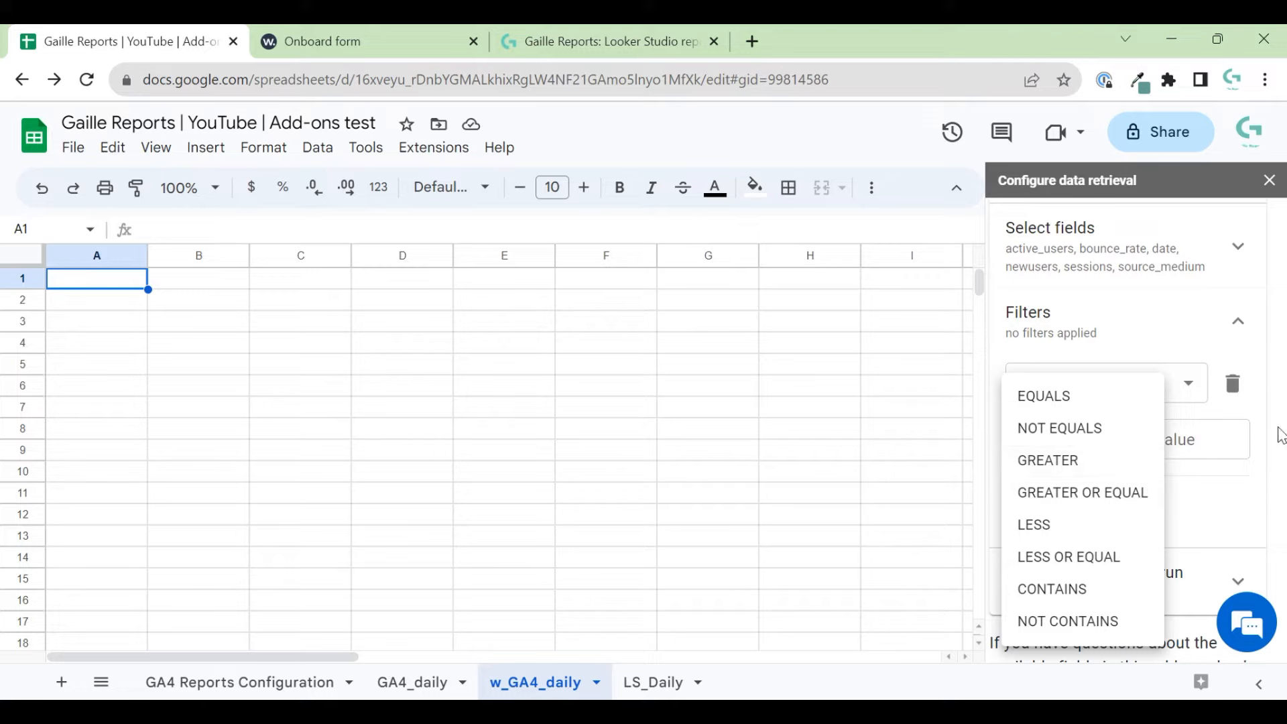
left_click(1257, 424)
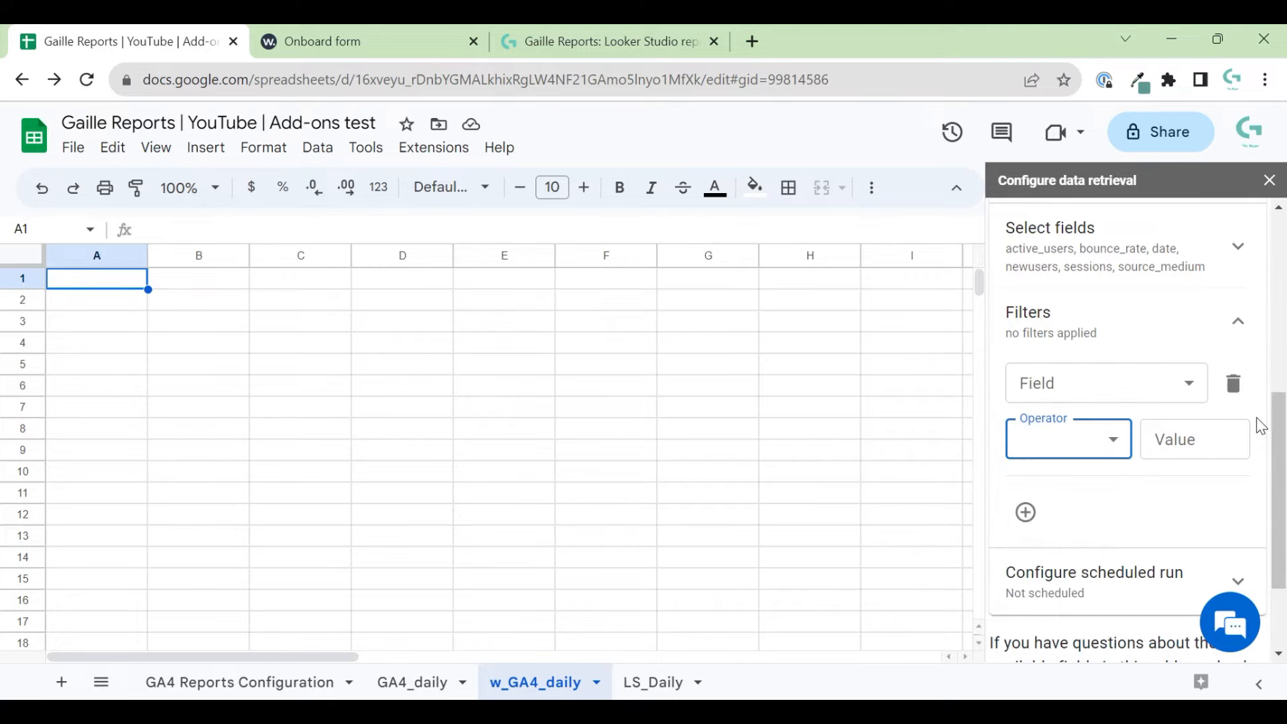
- Add a second filter condition row, then delete it with the trash icon
left_click(1026, 514)
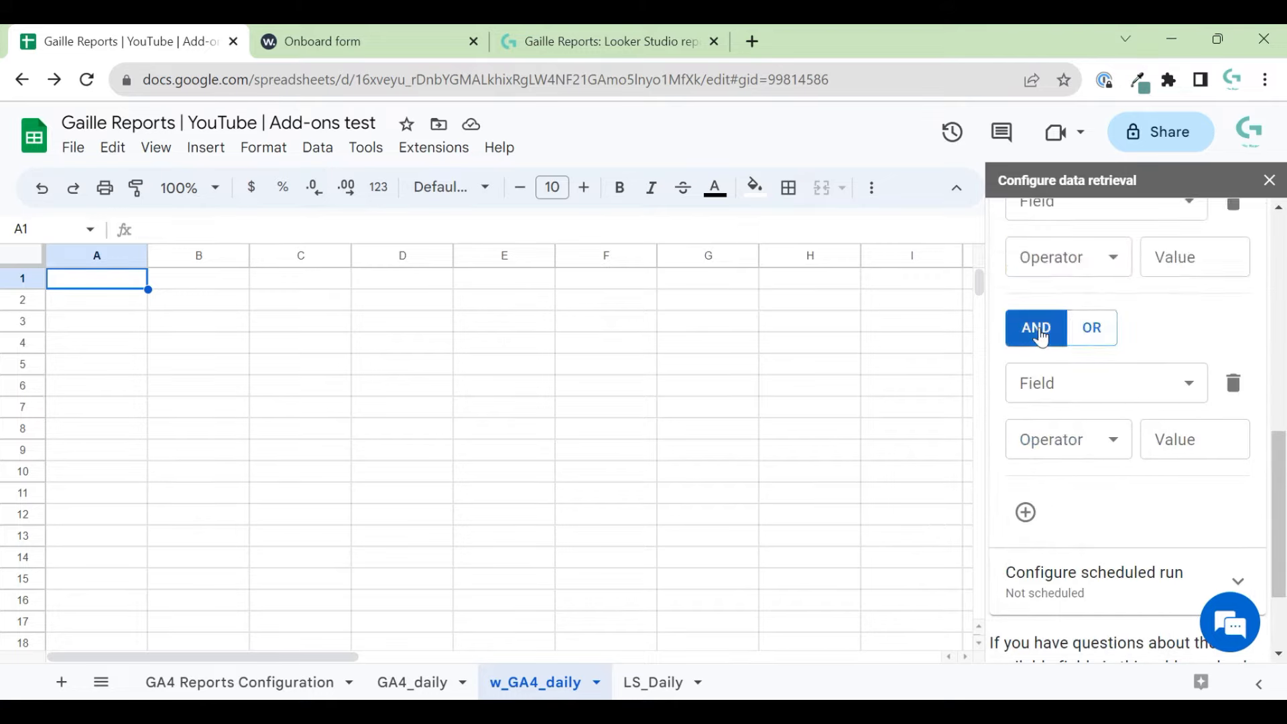
left_click(1233, 383)
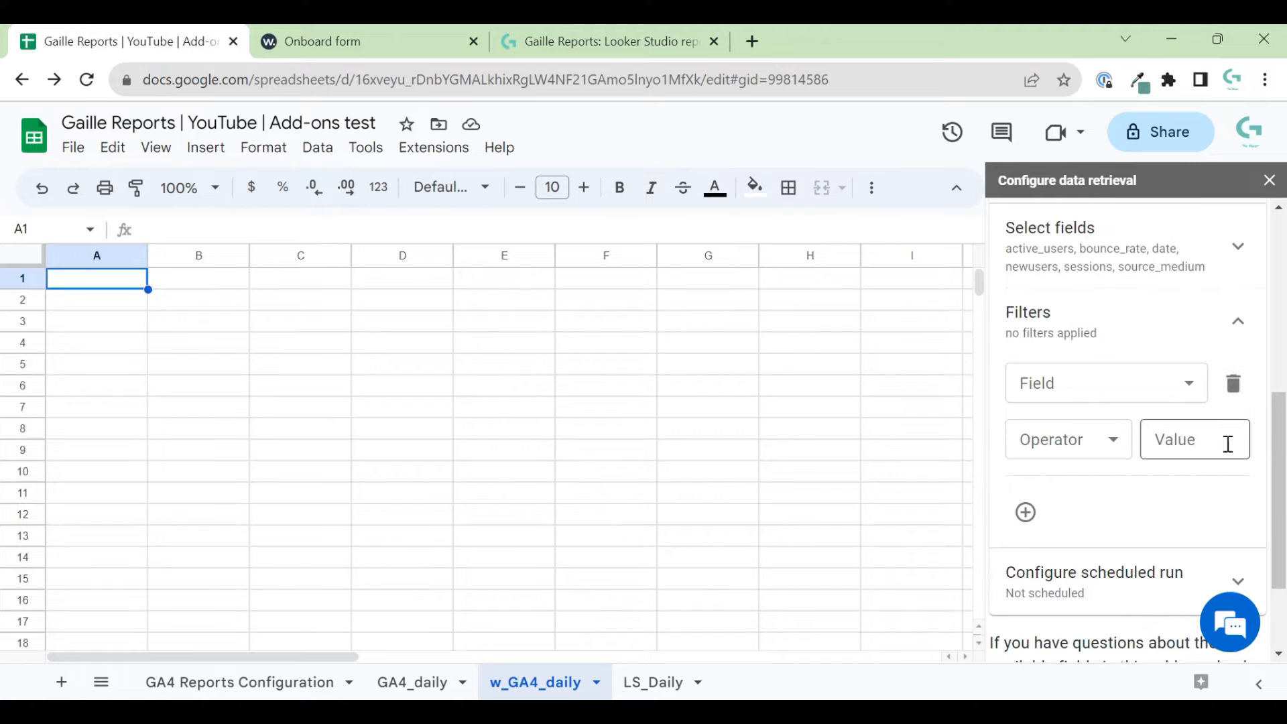
scroll(1155, 335, "up", 3)
scroll(1155, 349, "down", 5)
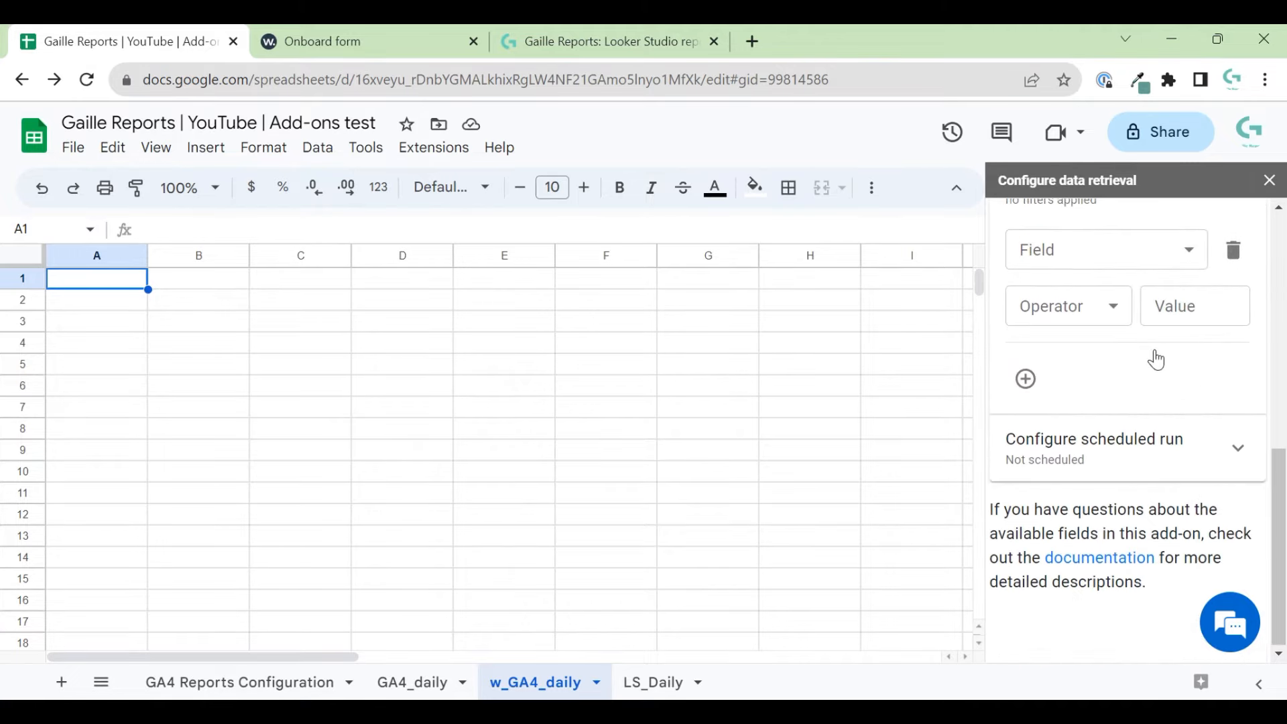
- Set the Refresh period under Configure scheduled run to 24 hours
left_click(1218, 463)
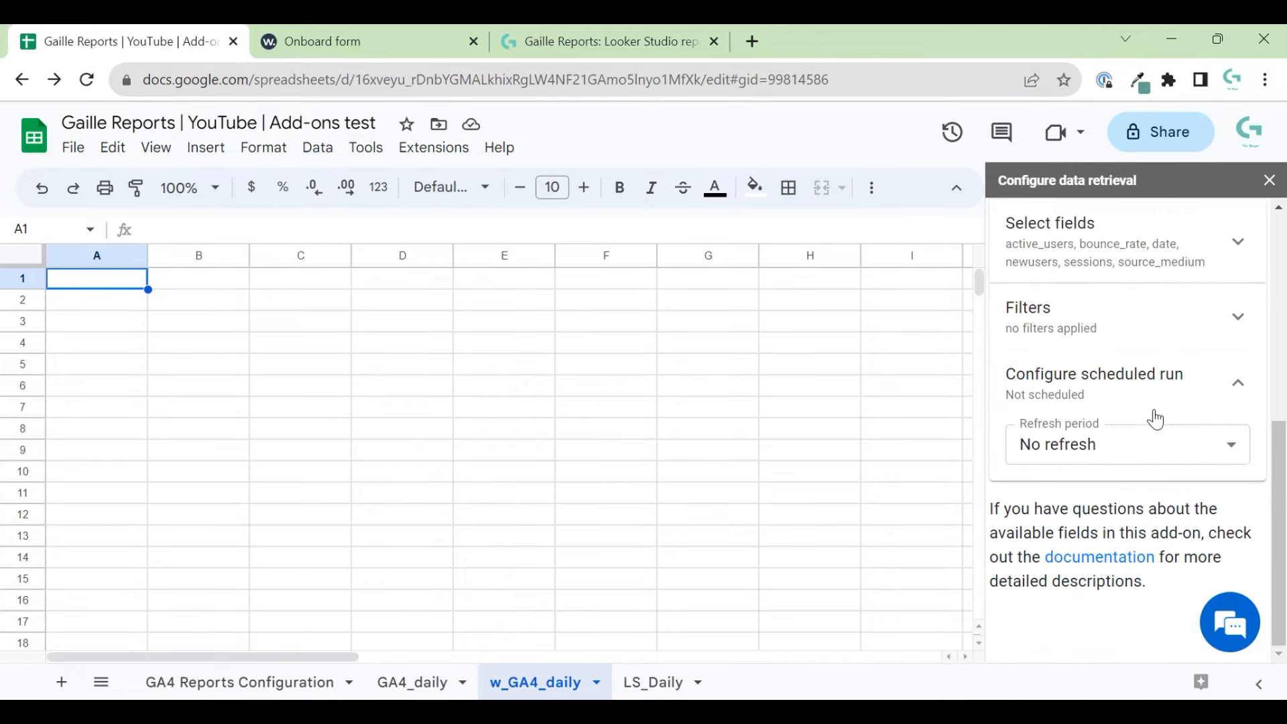
left_click(1220, 450)
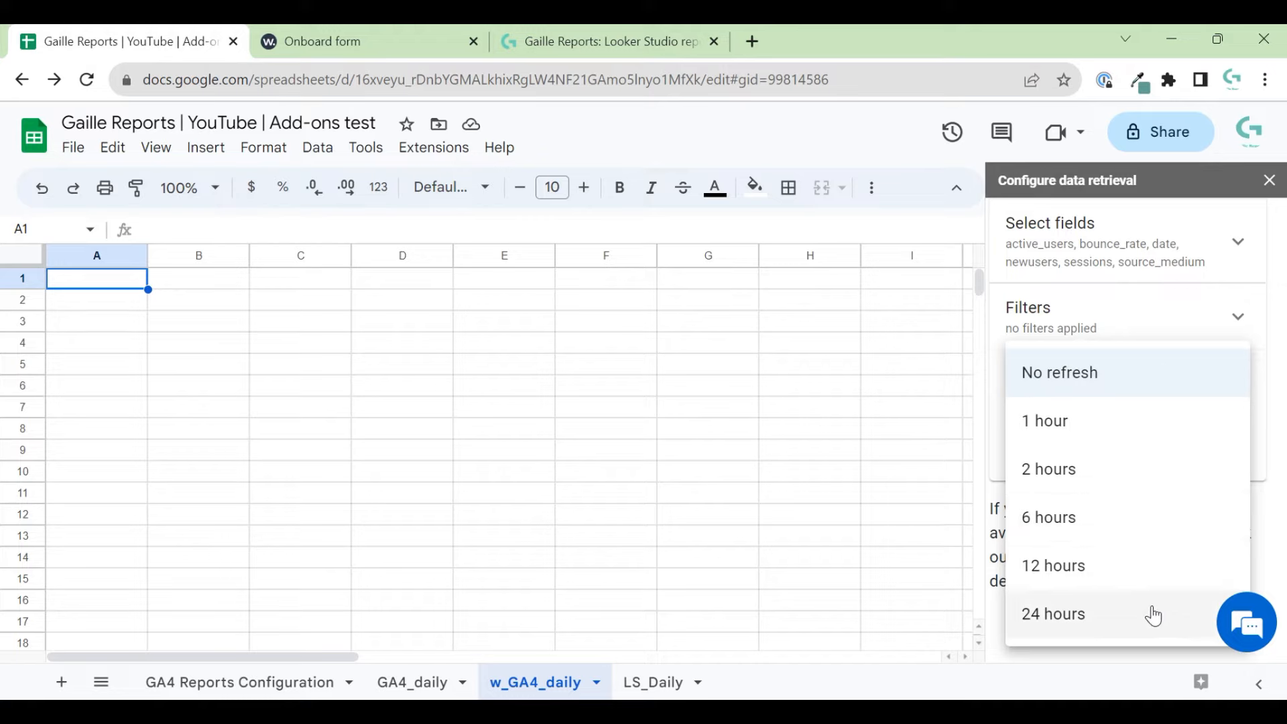
left_click(1126, 611)
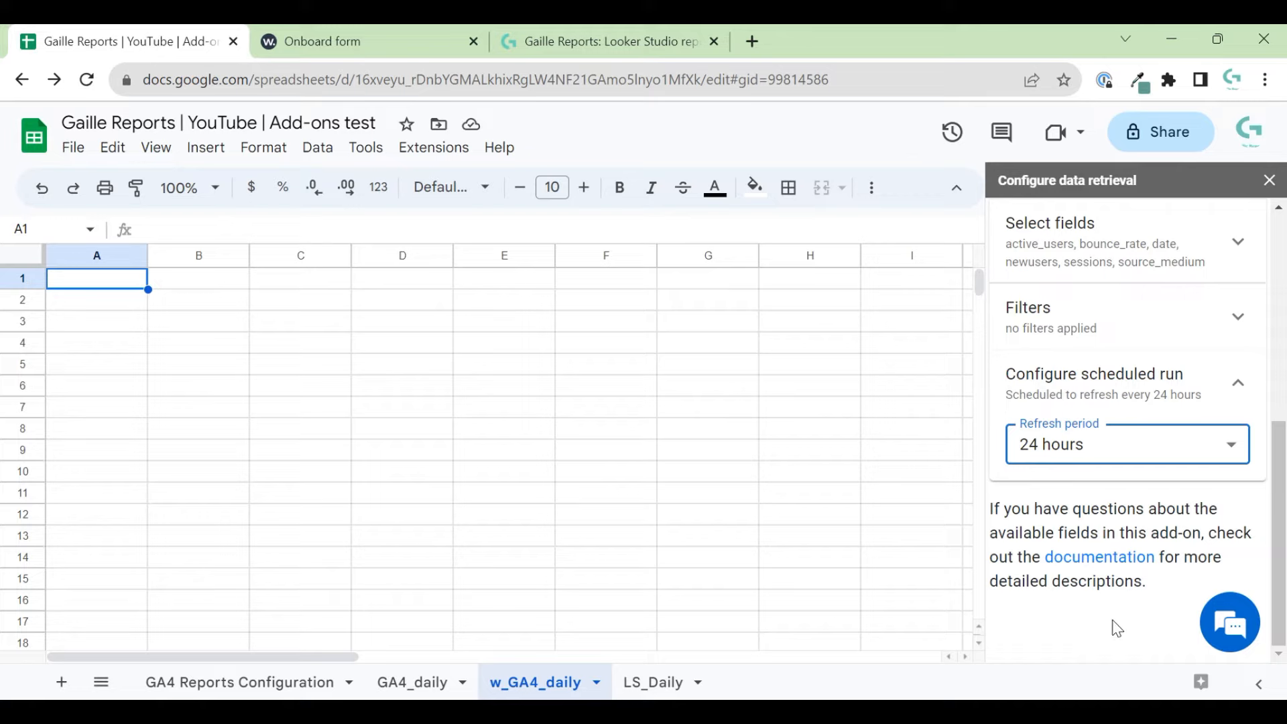
scroll(1139, 617, "up", 10)
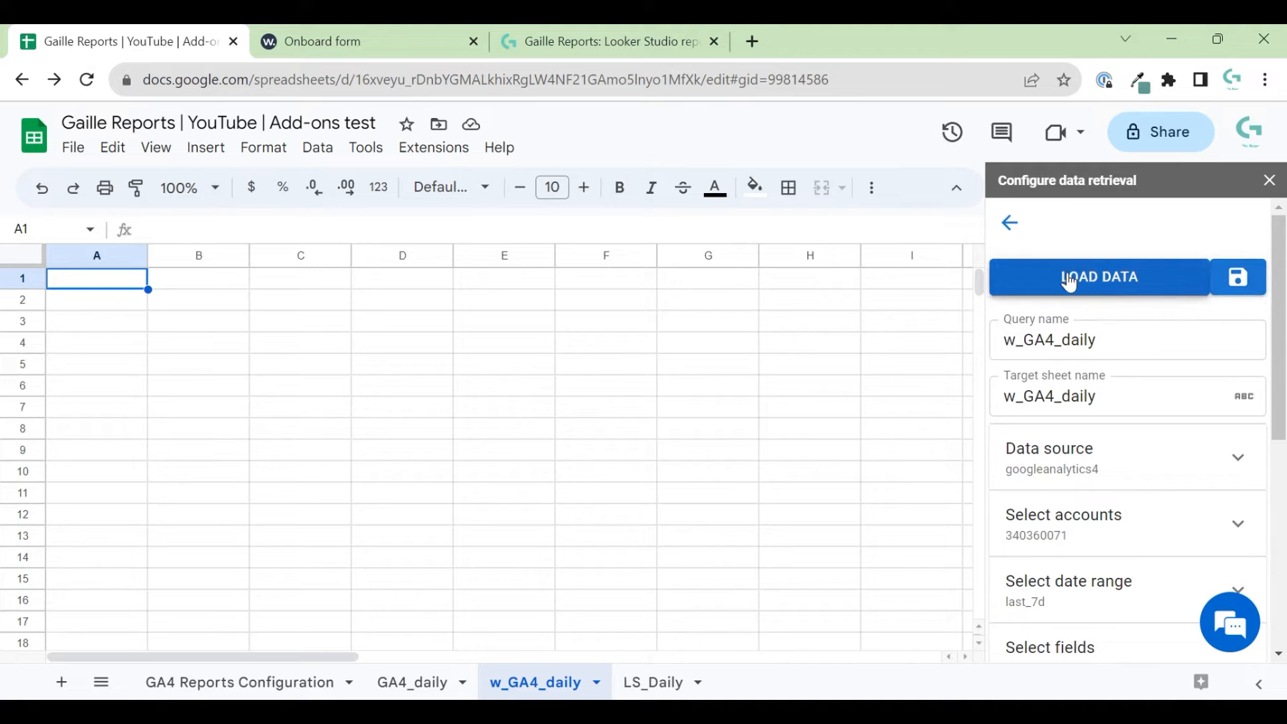
- Save the query and run LOAD DATA, which returns a 400 error about newUsers
left_click(1250, 276)
left_click(1036, 288)
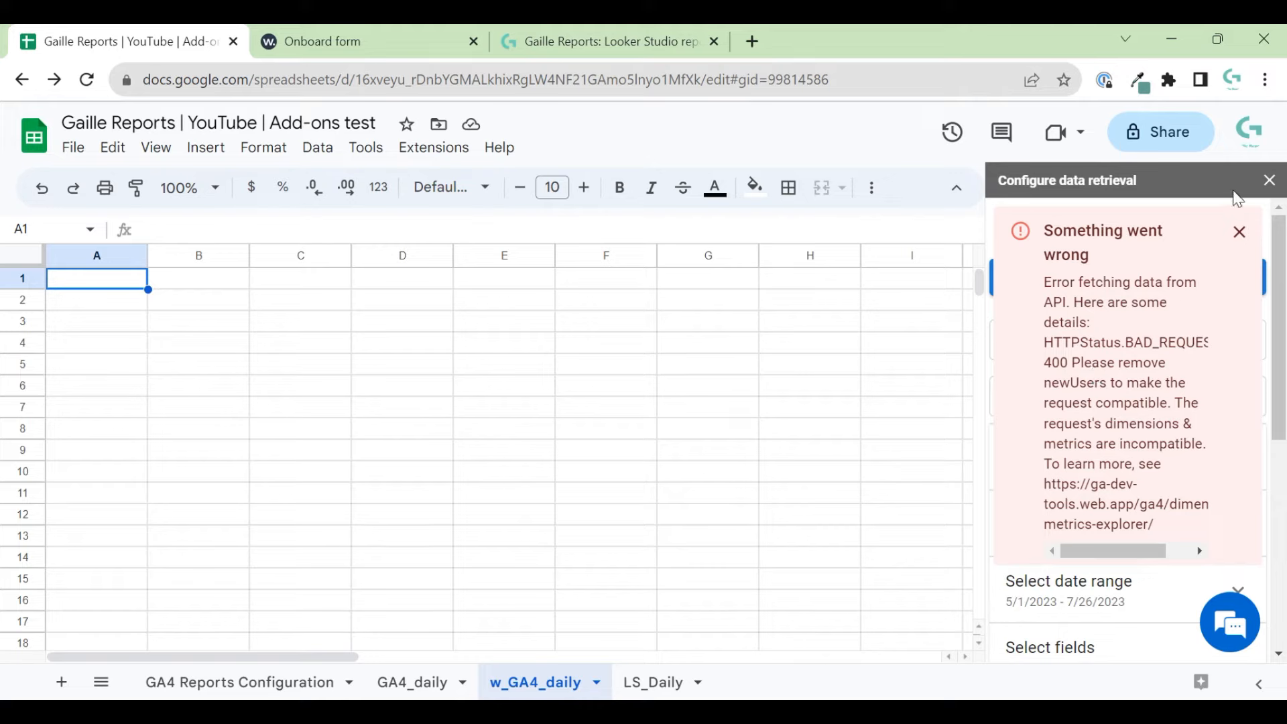
- Dismiss the error, remove New users from Select fields, and run LOAD DATA again
left_click(1239, 232)
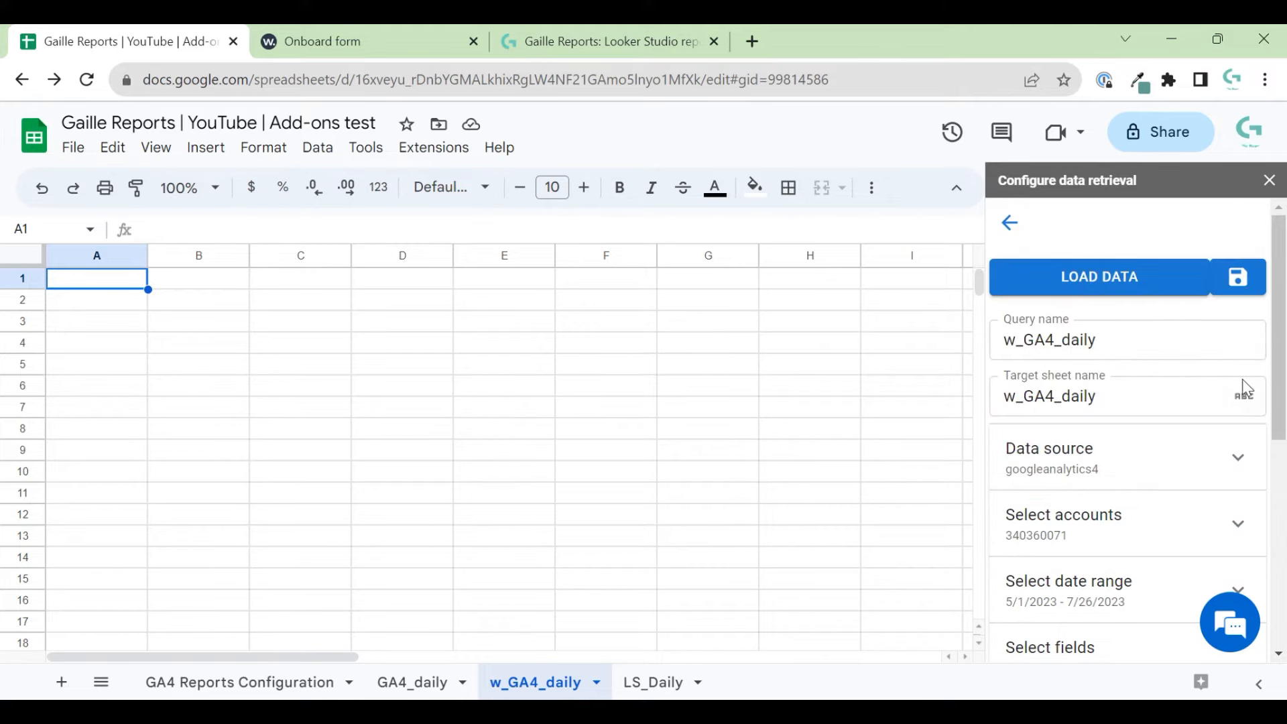
scroll(1219, 530, "down", 3)
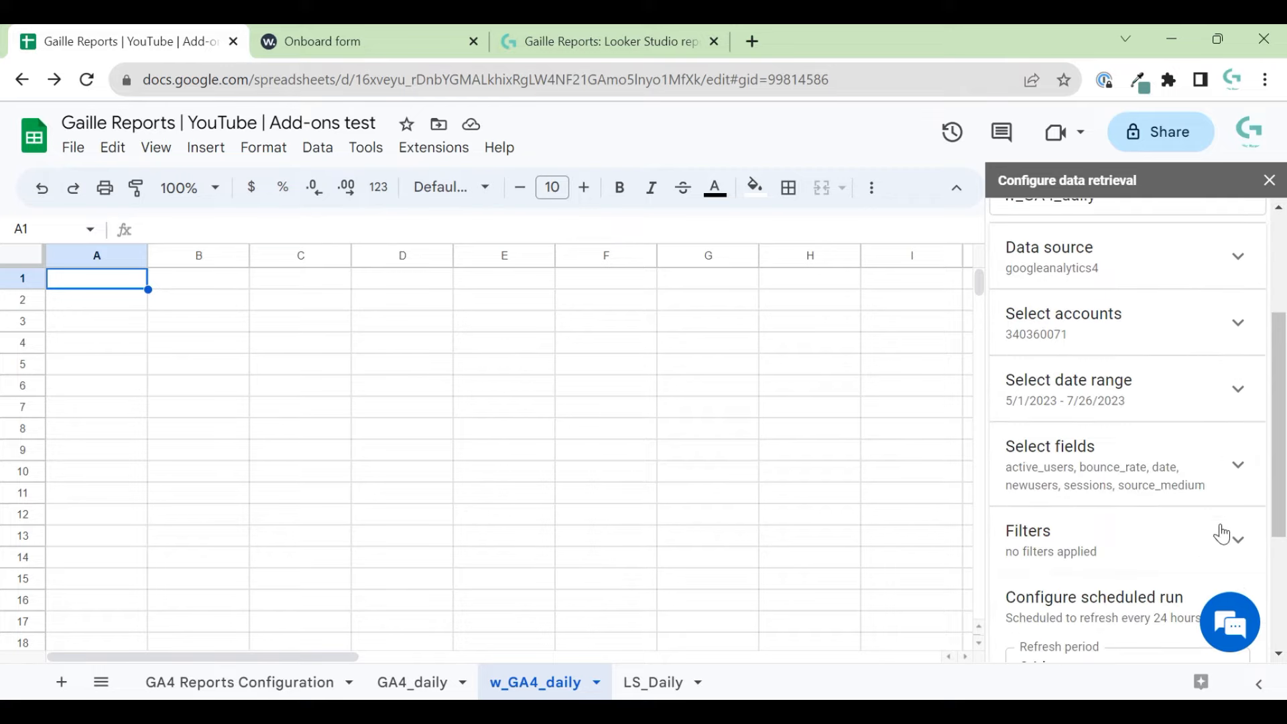
left_click(1215, 471)
scroll(1218, 516, "down", 2)
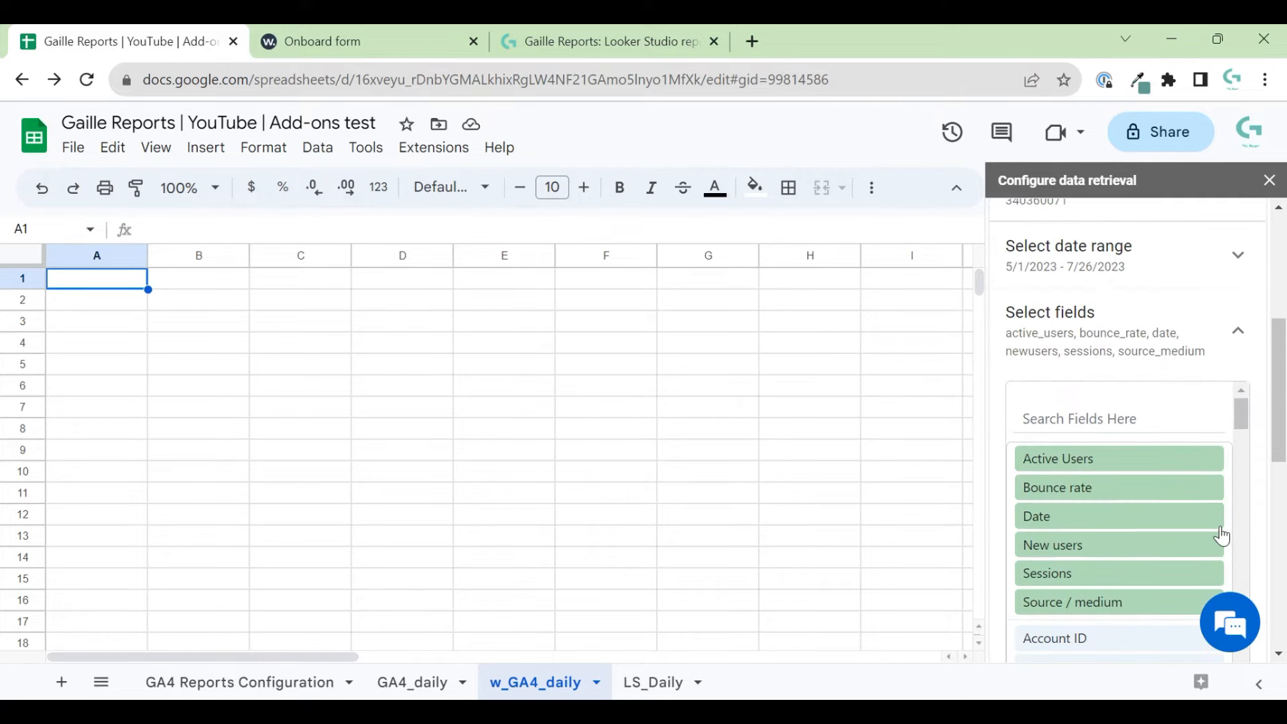
left_click(1209, 546)
scroll(1246, 429, "up", 5)
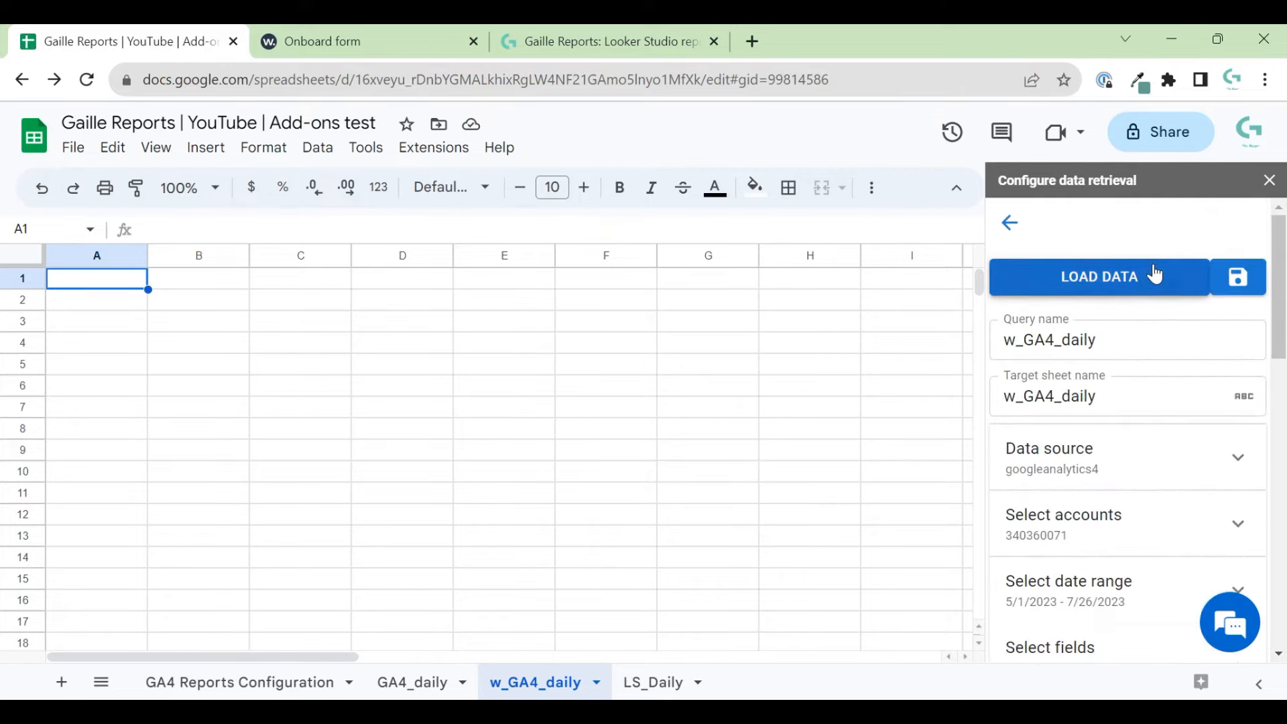
left_click(1147, 279)
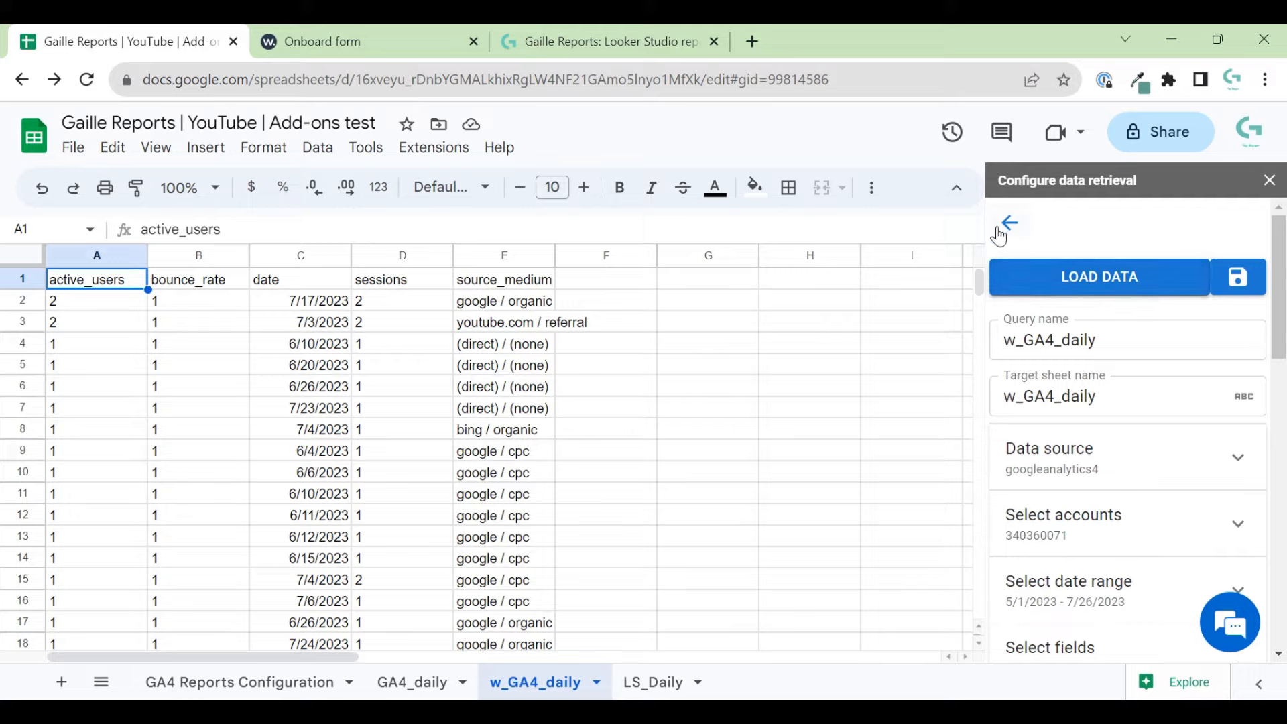
- Save the query, reopen it to check its fields, then return to the saved queries list
left_click(1236, 298)
left_click(1005, 220)
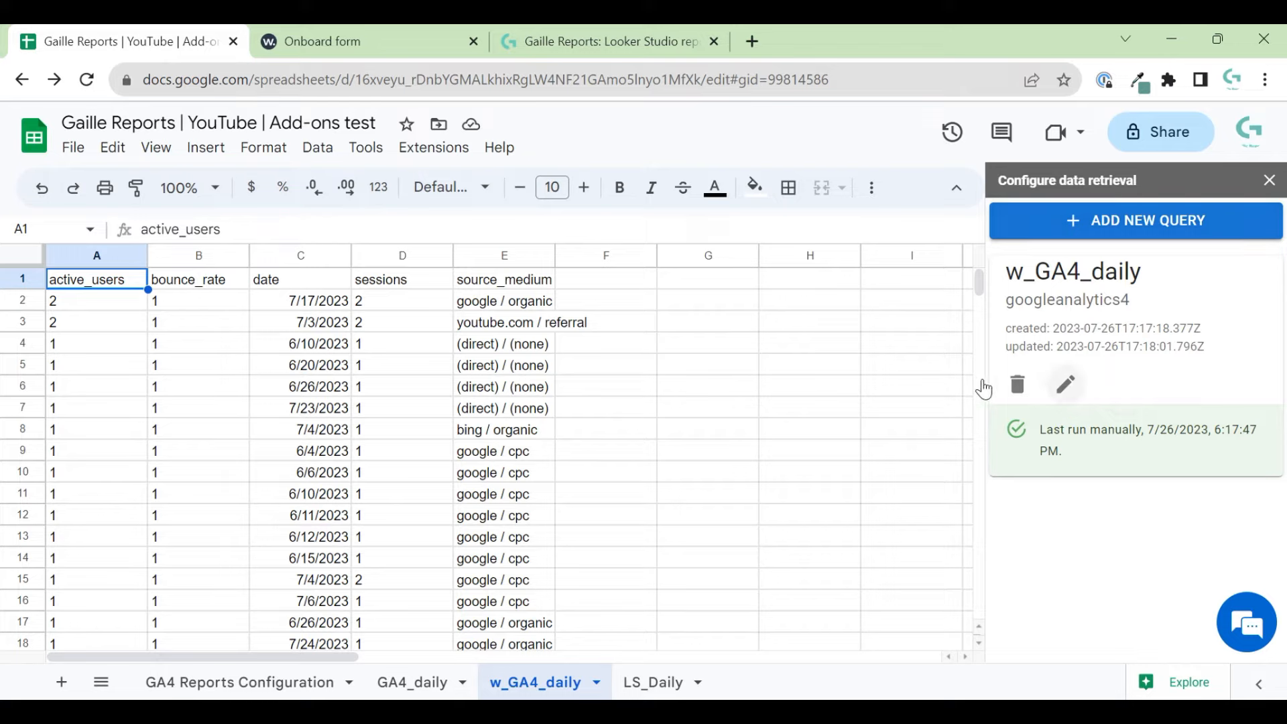
left_click(1065, 384)
scroll(1148, 372, "down", 3)
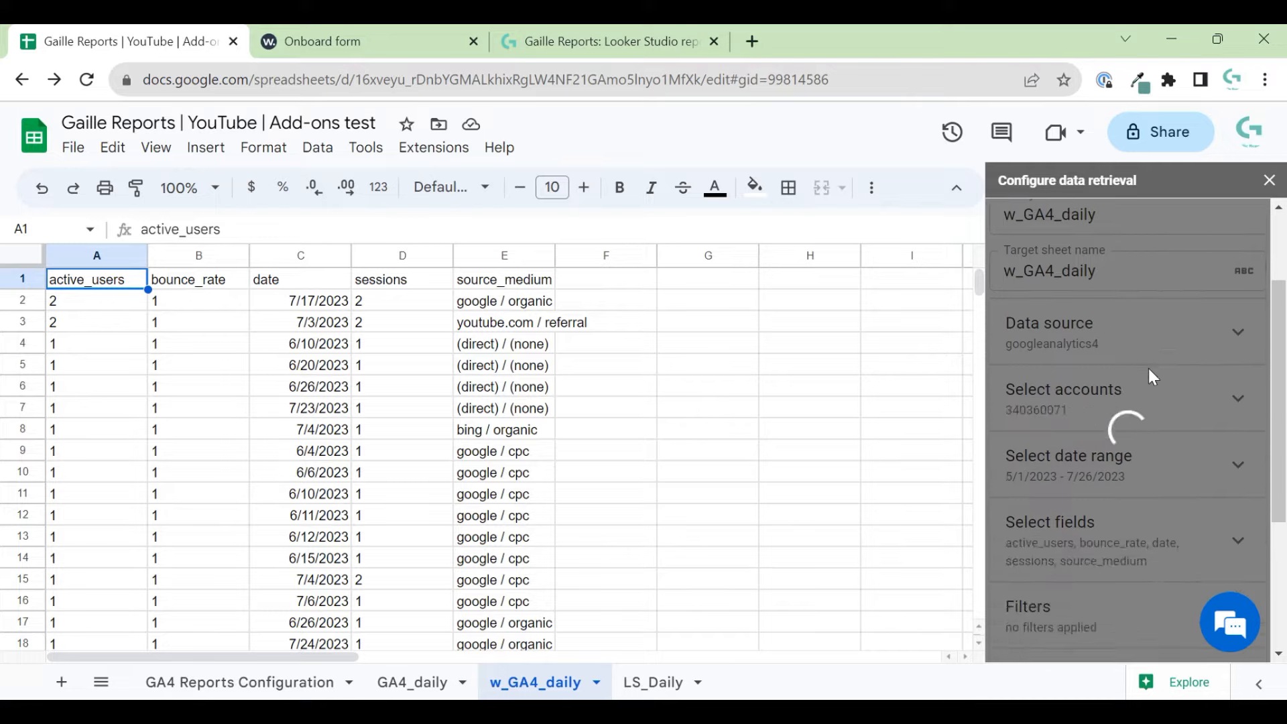
left_click(1189, 467)
scroll(1143, 494, "down", 2)
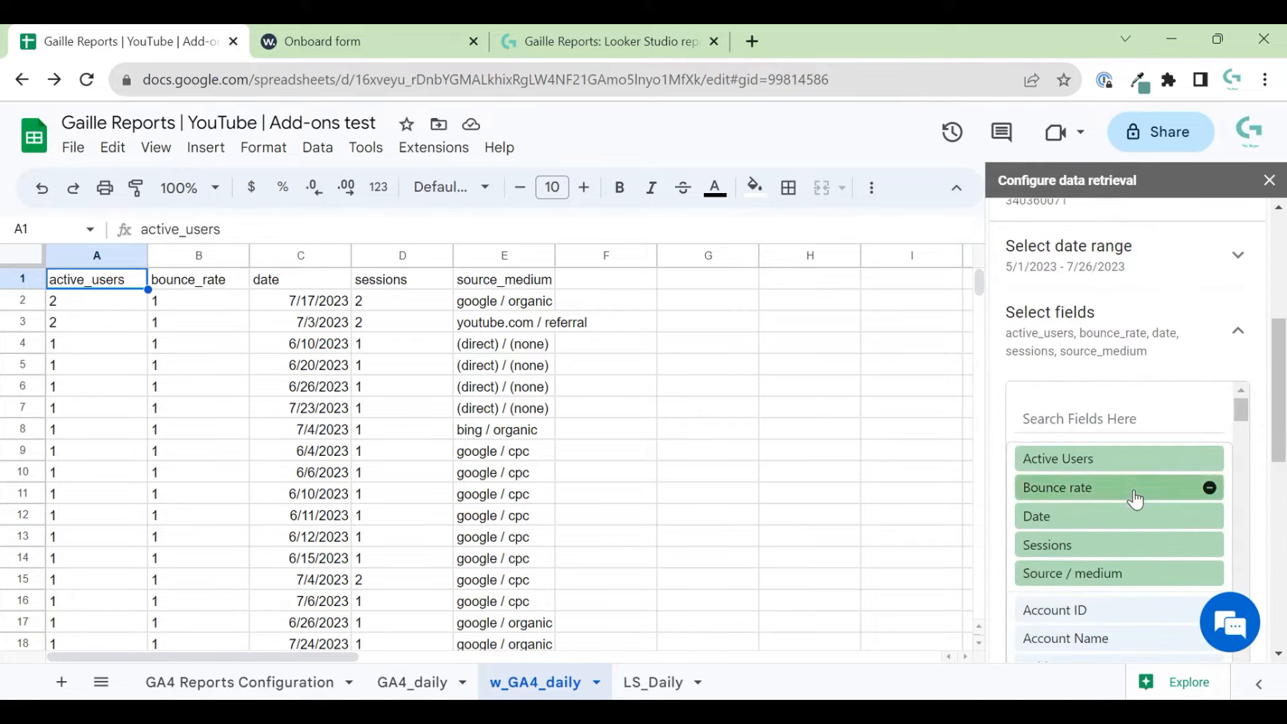
scroll(1126, 465, "up", 5)
left_click(1006, 222)
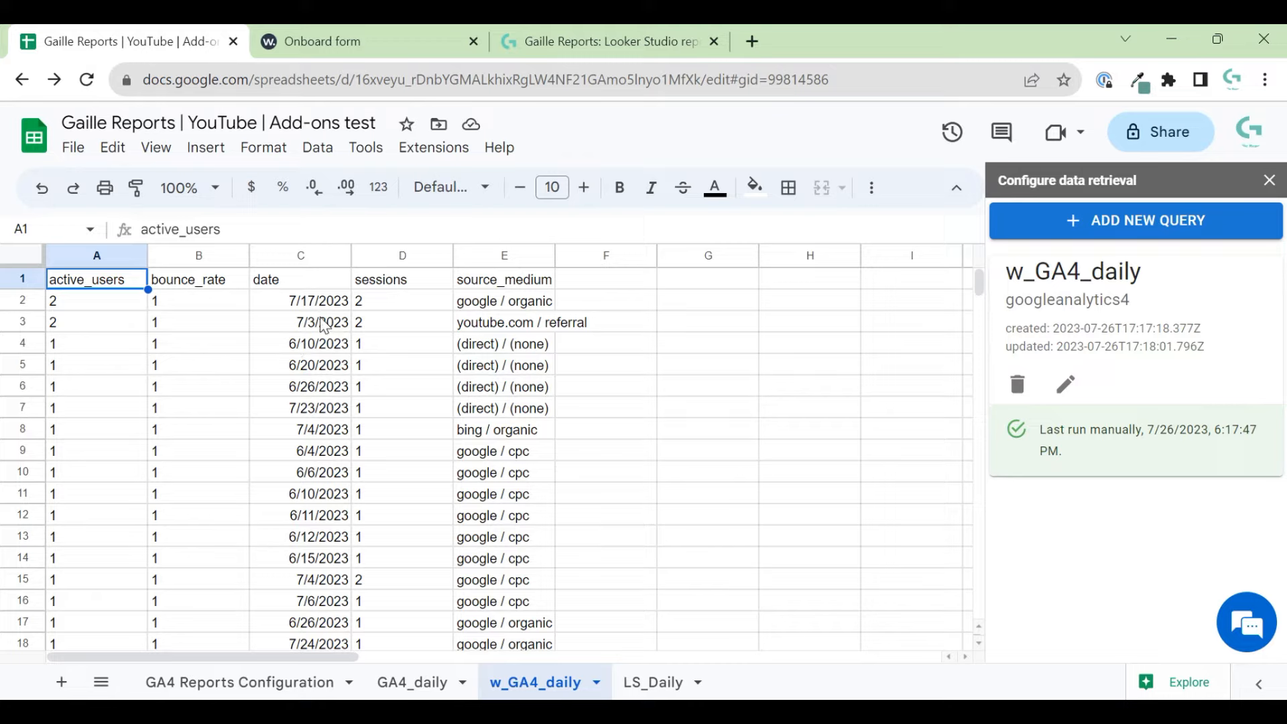
- Review the loaded w_GA4_daily data: header row, sessions column D, and block A2:E10
left_click_drag(393, 279, 395, 440)
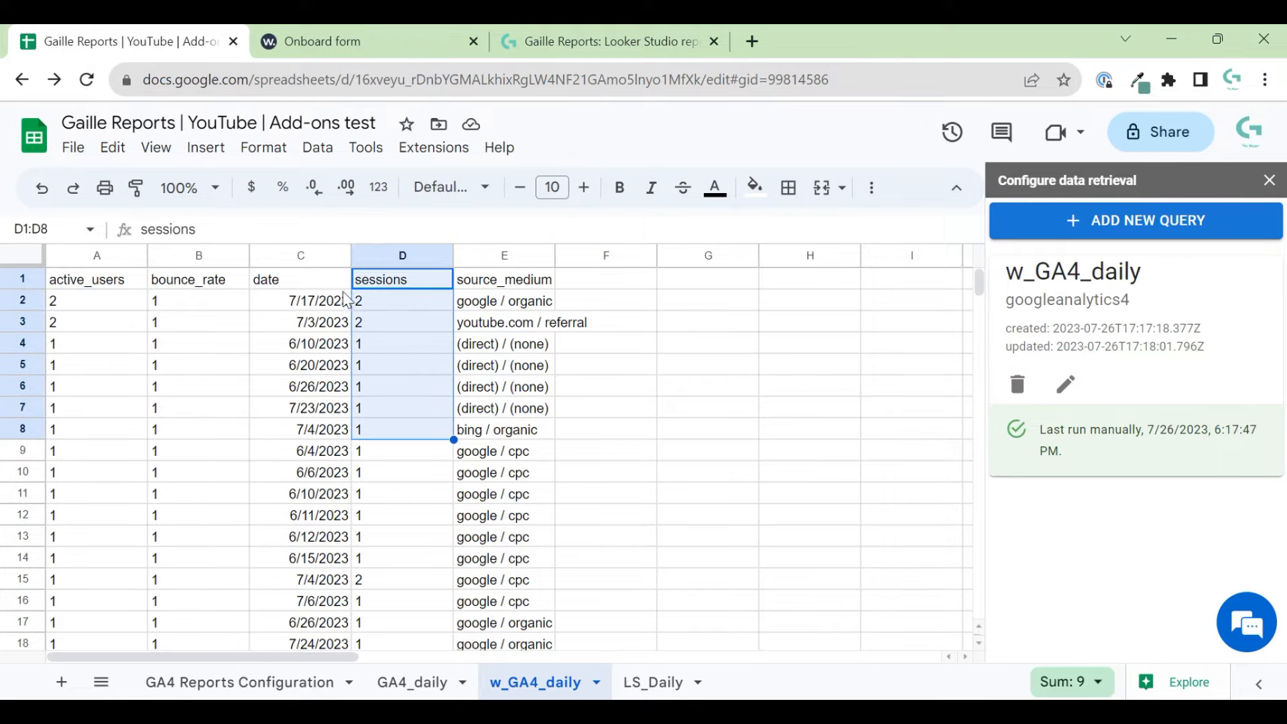
left_click(133, 305)
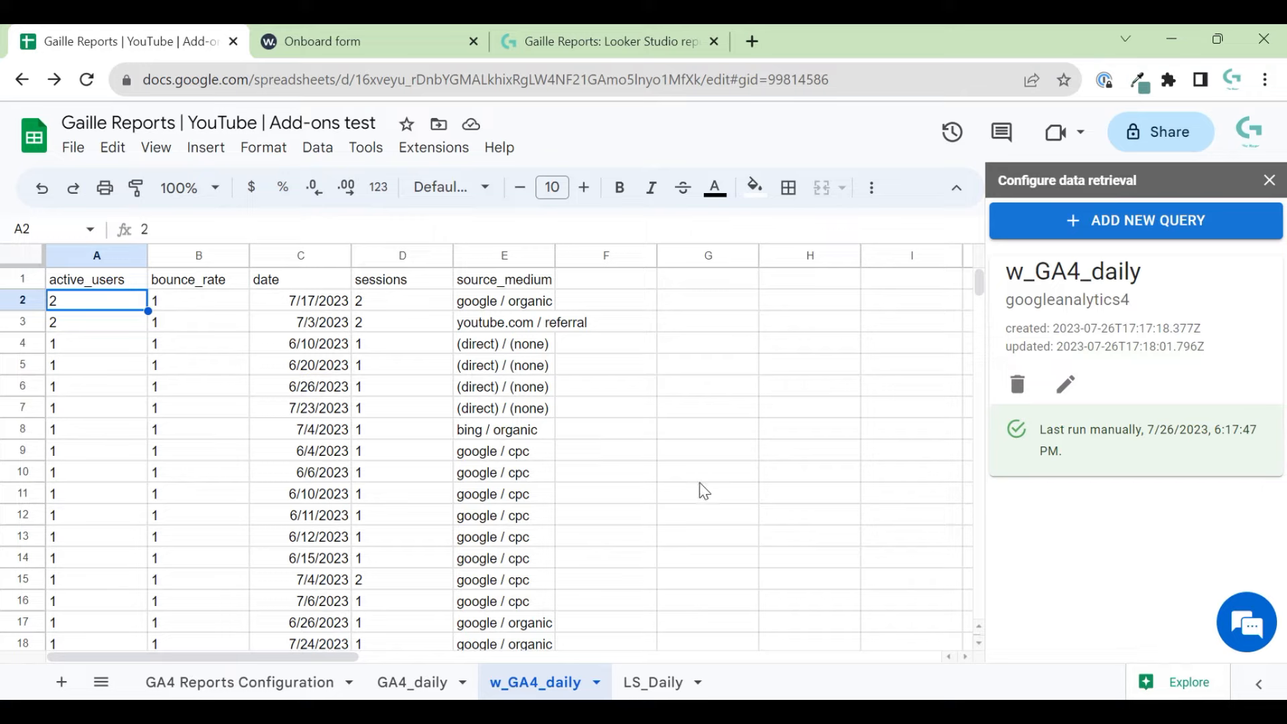
left_click(20, 279)
left_click(727, 405)
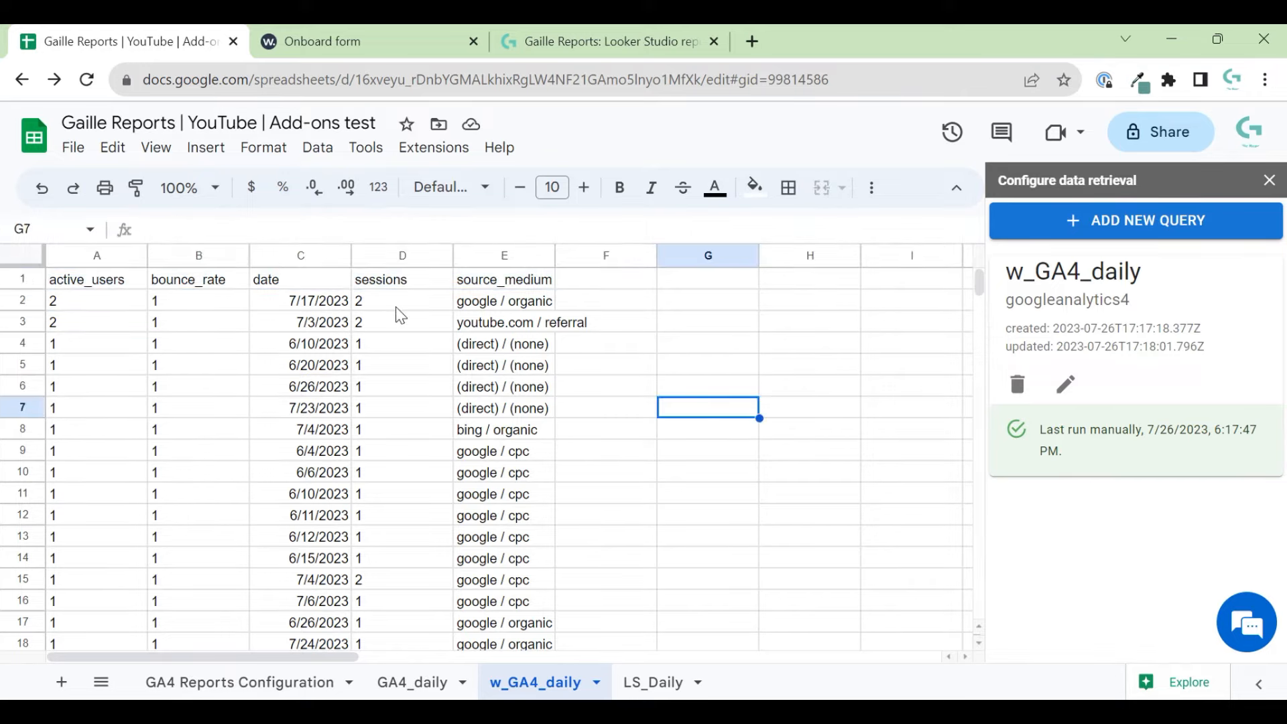
left_click(25, 280)
left_click(600, 448)
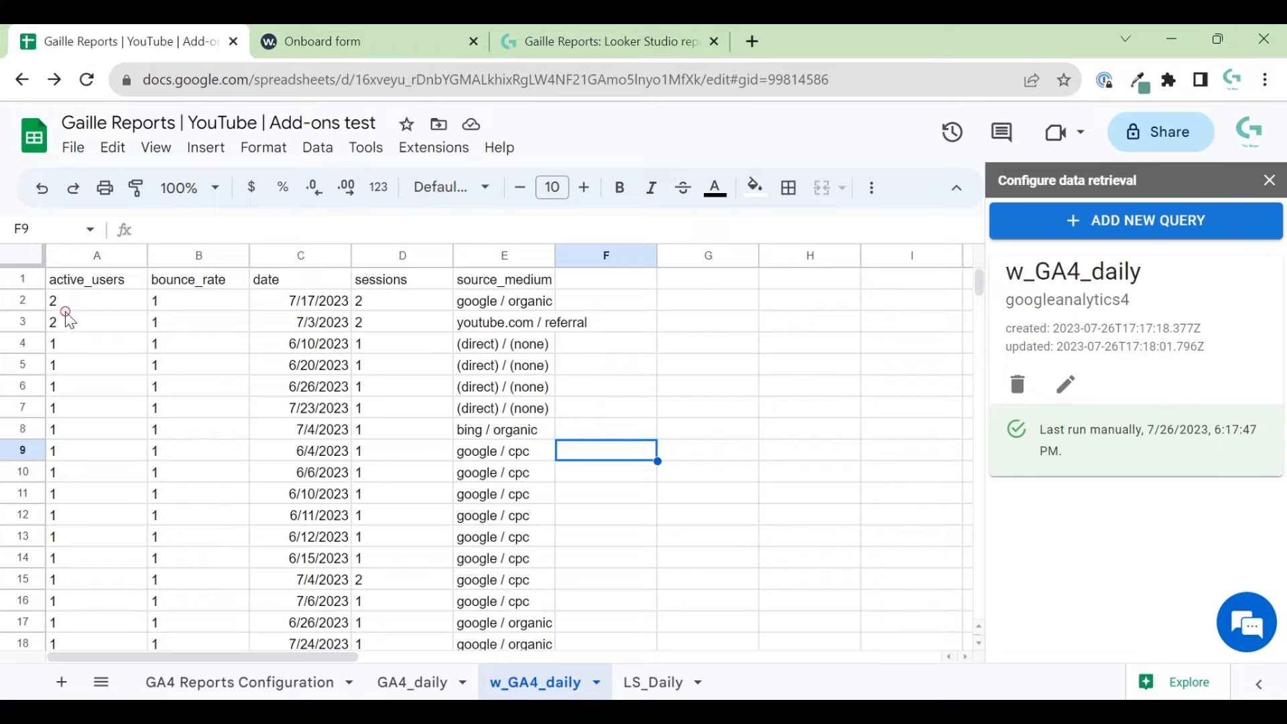
left_click_drag(66, 312, 533, 478)
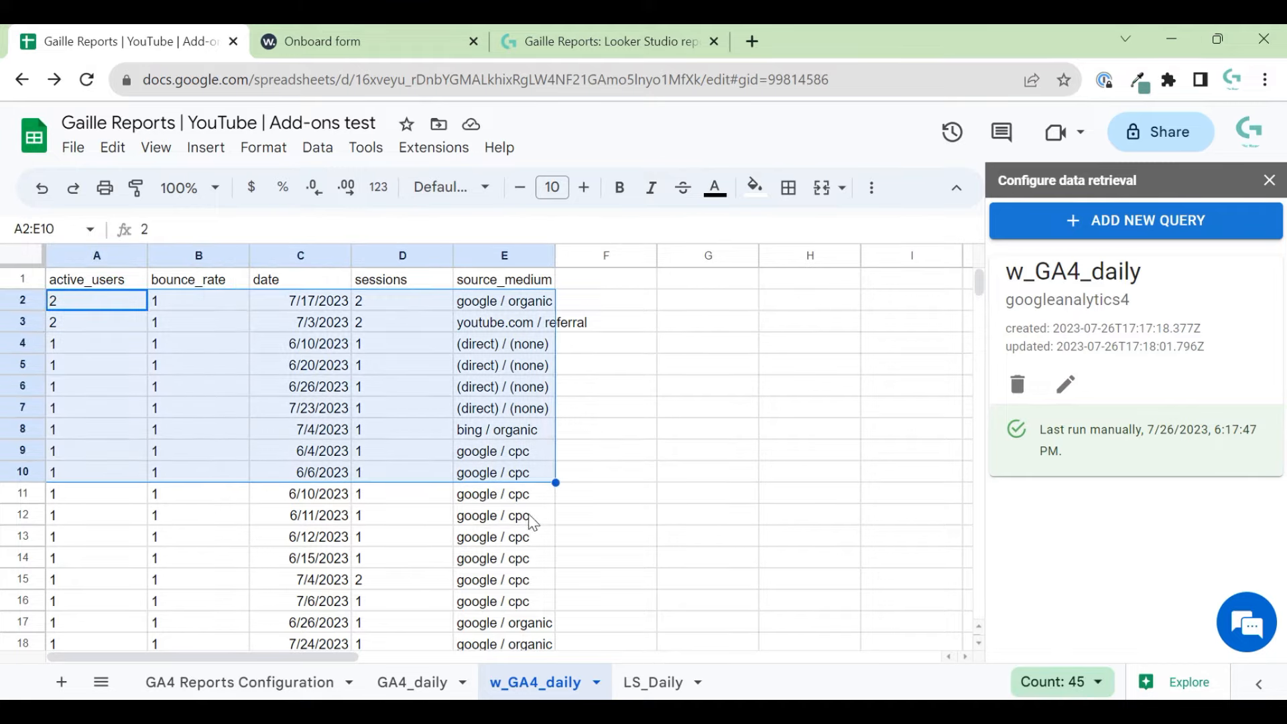
left_click(677, 477)
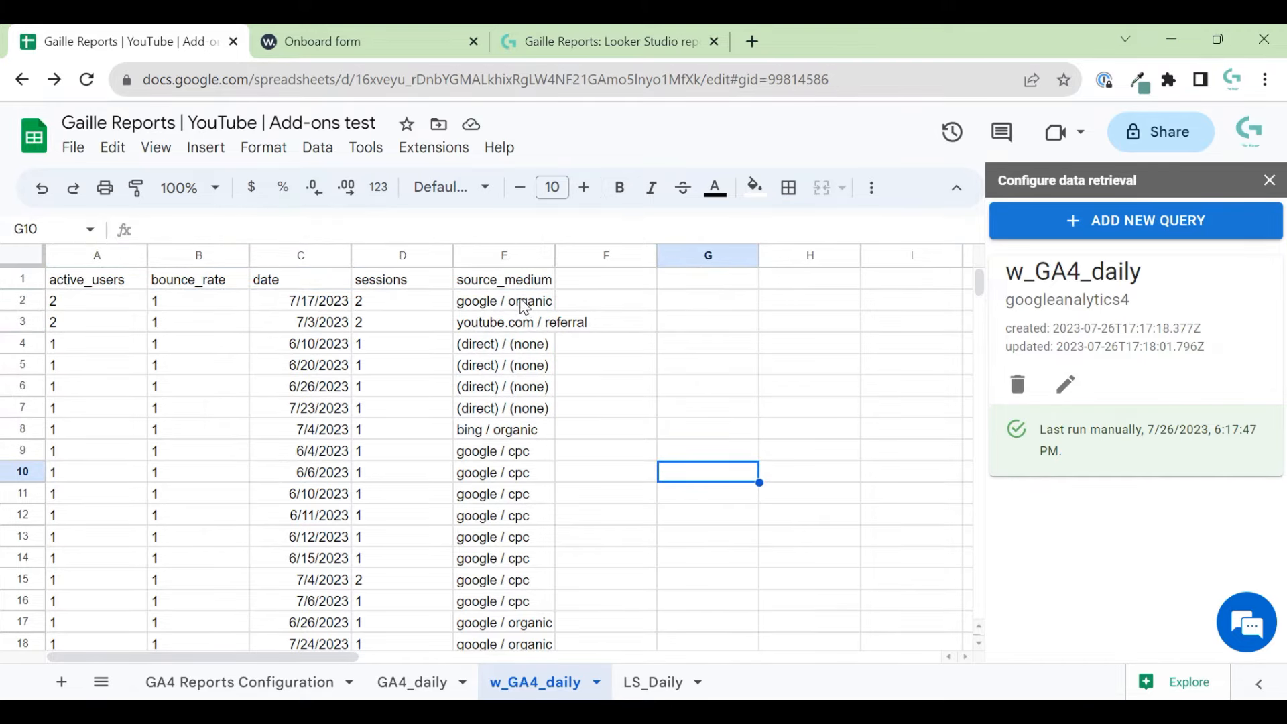
left_click(303, 301)
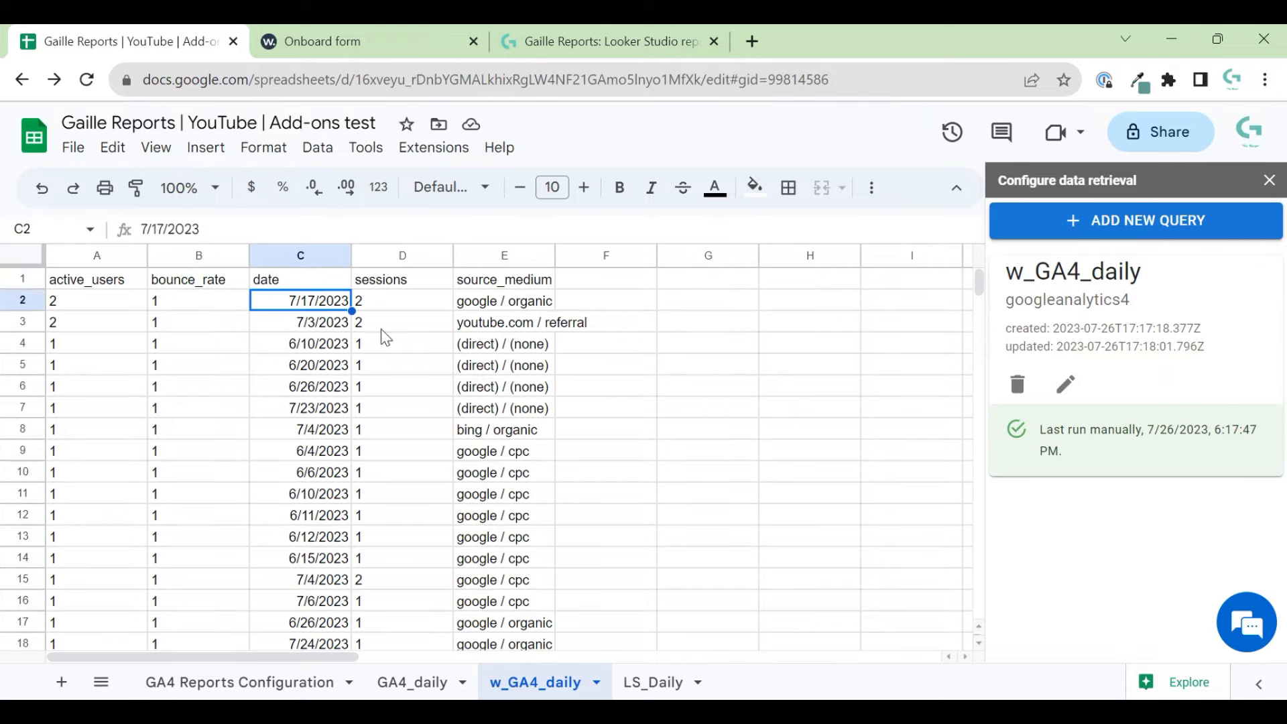
left_click(506, 306)
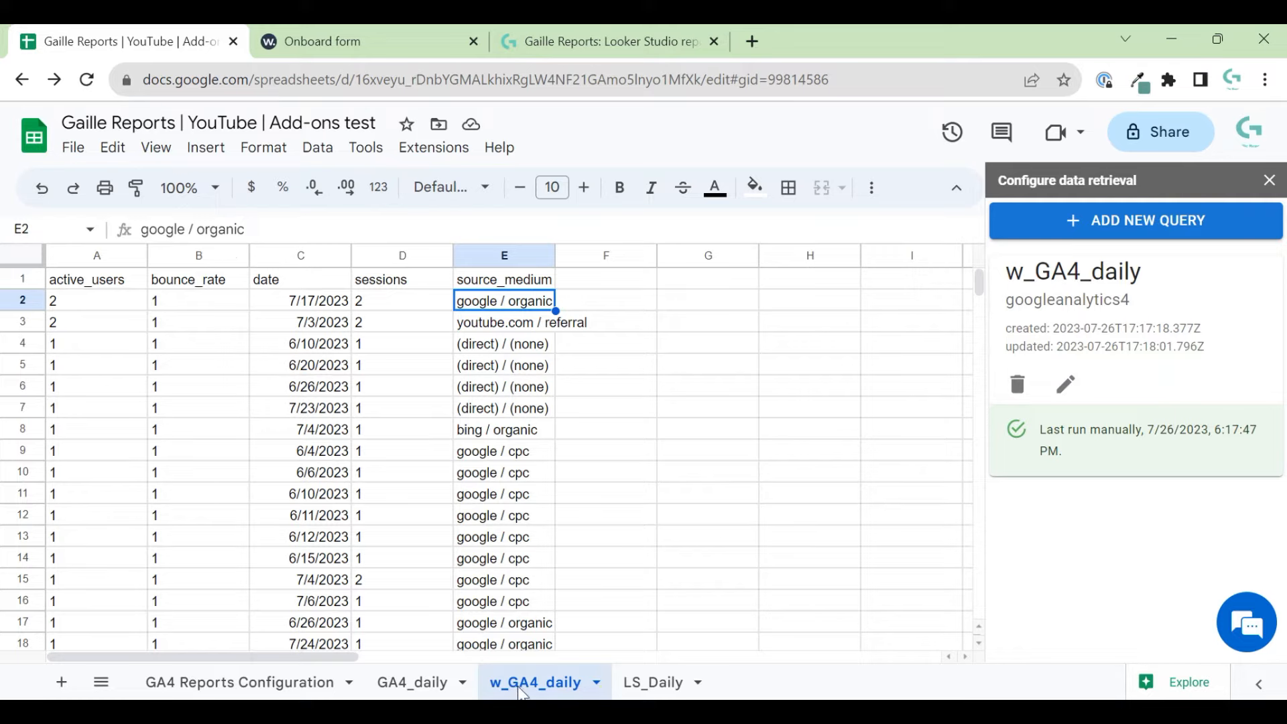
- Add a new Sheet7 and paste the LS_Daily header row A1:E1 into it
left_click(61, 681)
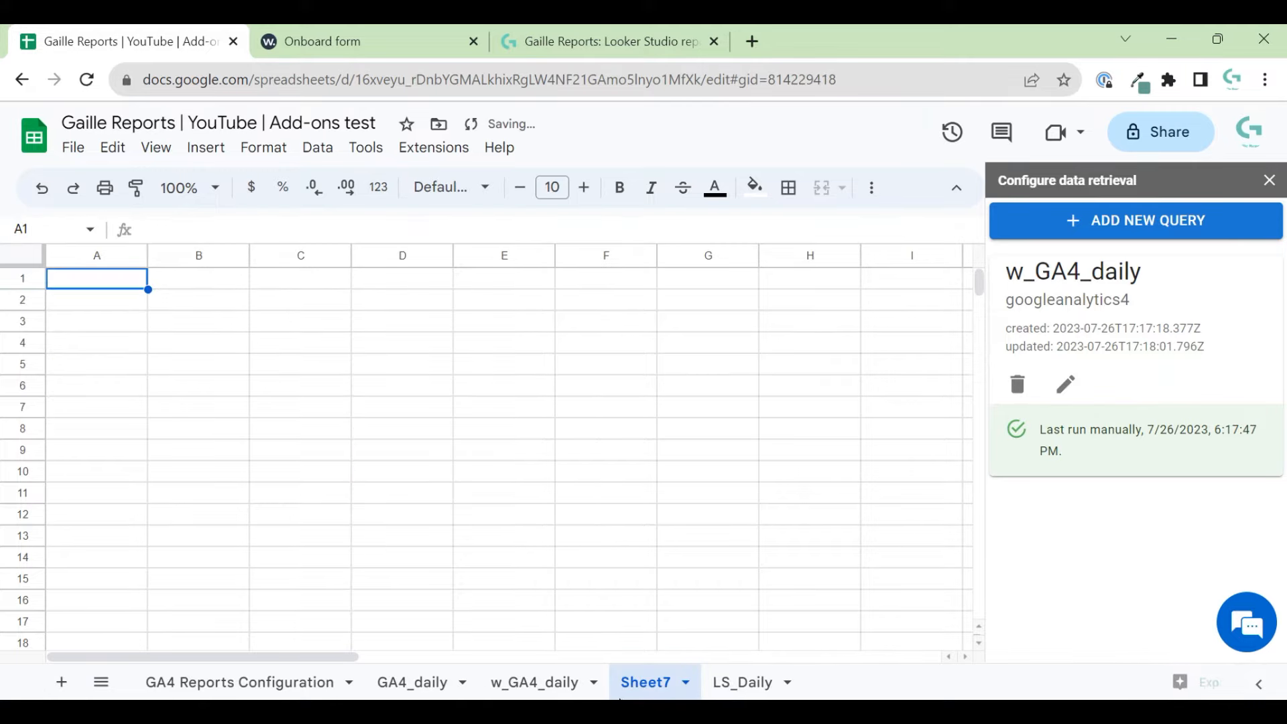
left_click(745, 691)
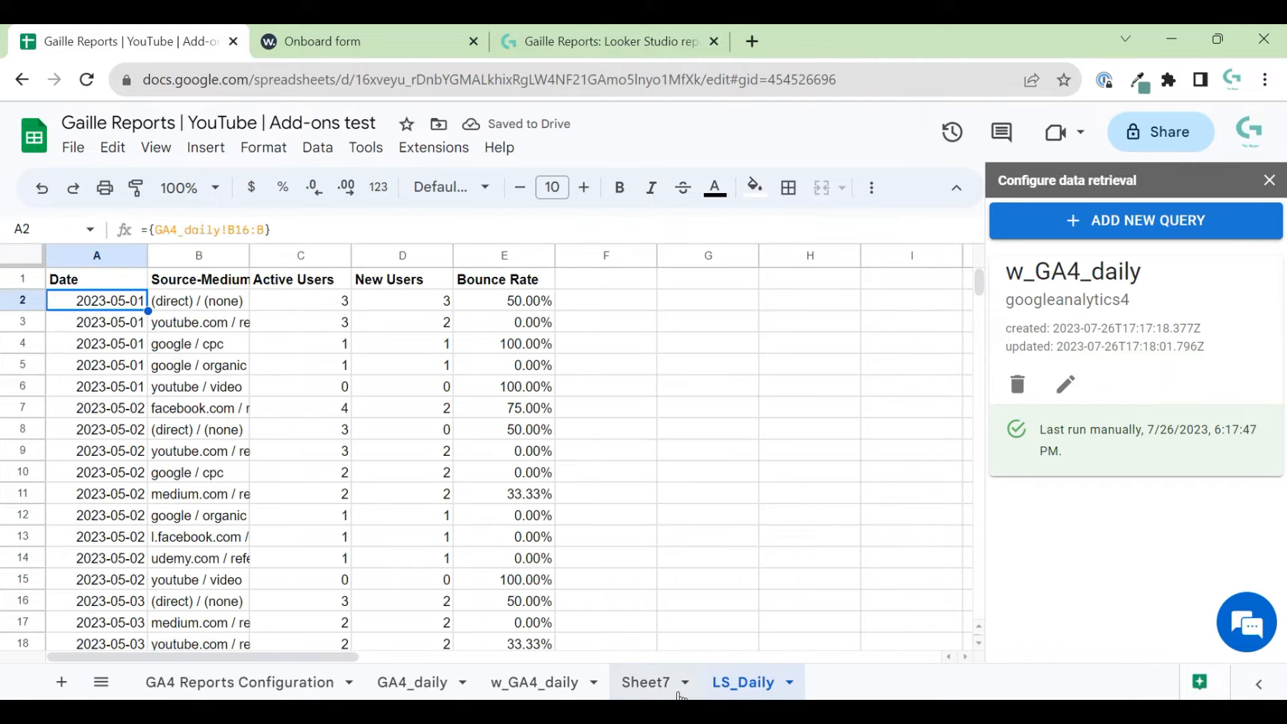
left_click_drag(105, 288, 540, 259)
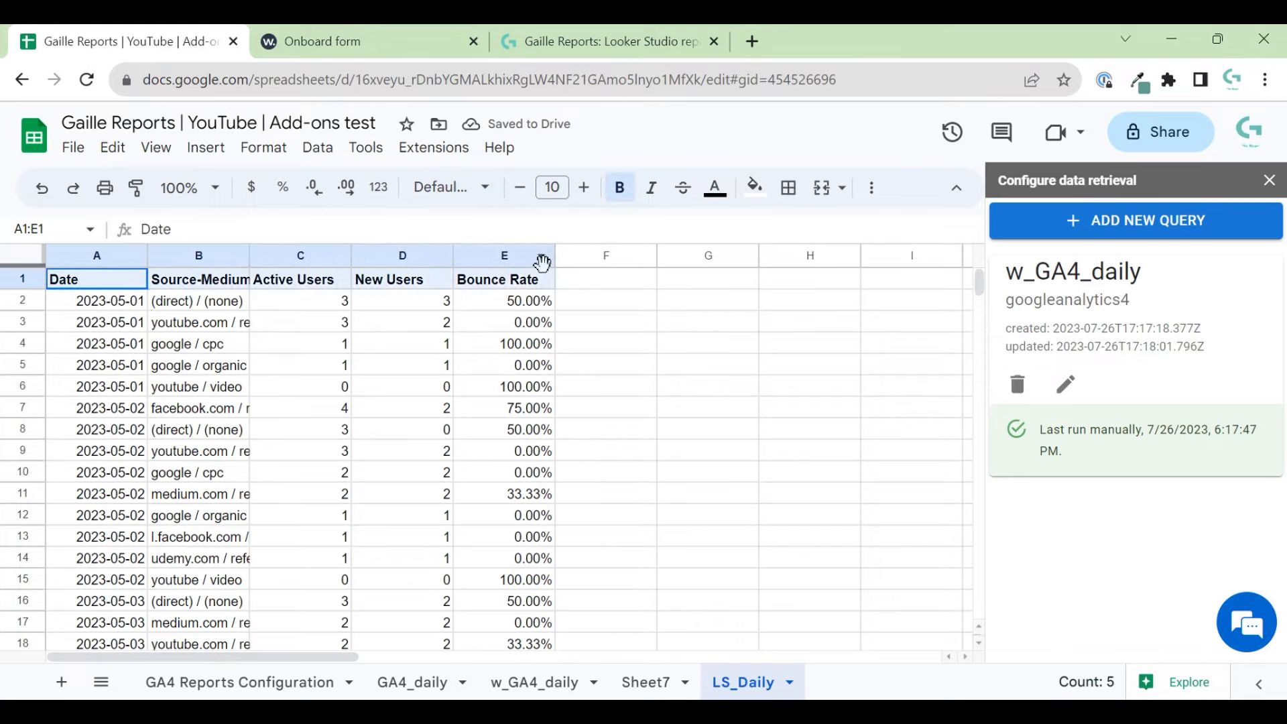
key("ctrl+c")
key("ctrl+shift+Page_Up")
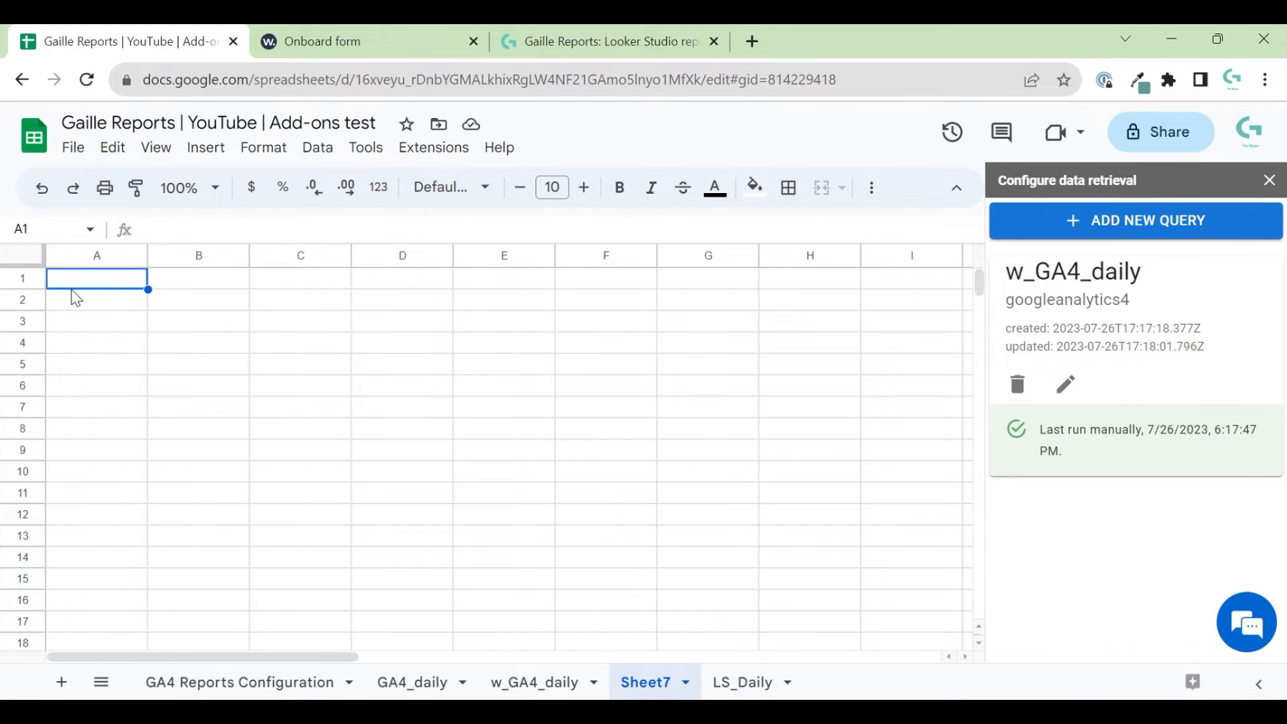
key("ctrl+v")
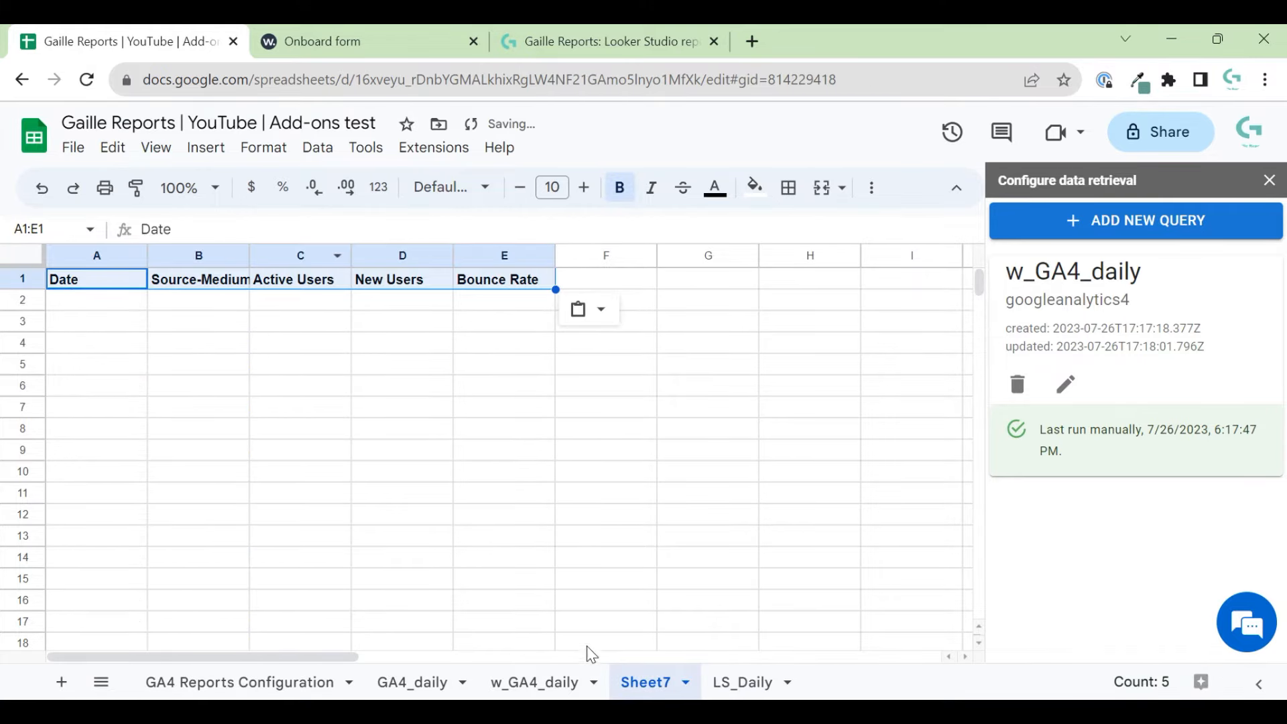
- Replace the New Users header in D1 with 'sessions' from w_GA4_daily
left_click(562, 682)
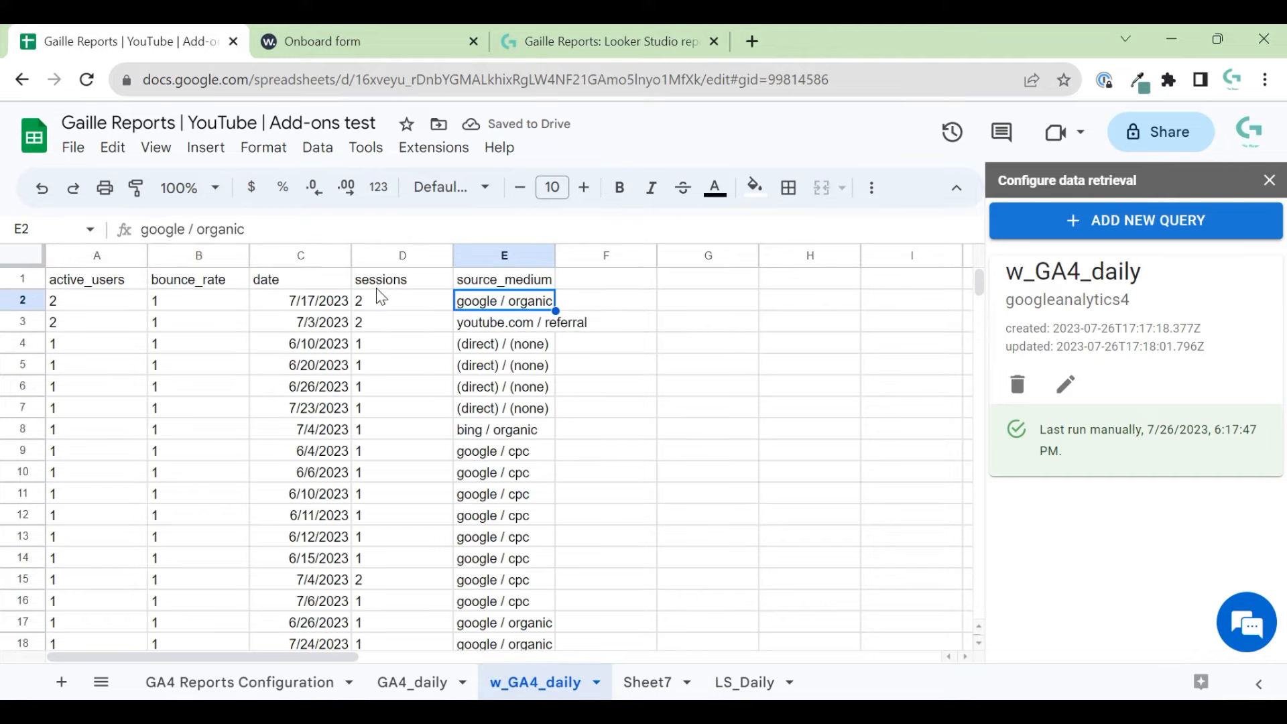
left_click(385, 280)
left_click(648, 682)
left_click(402, 281)
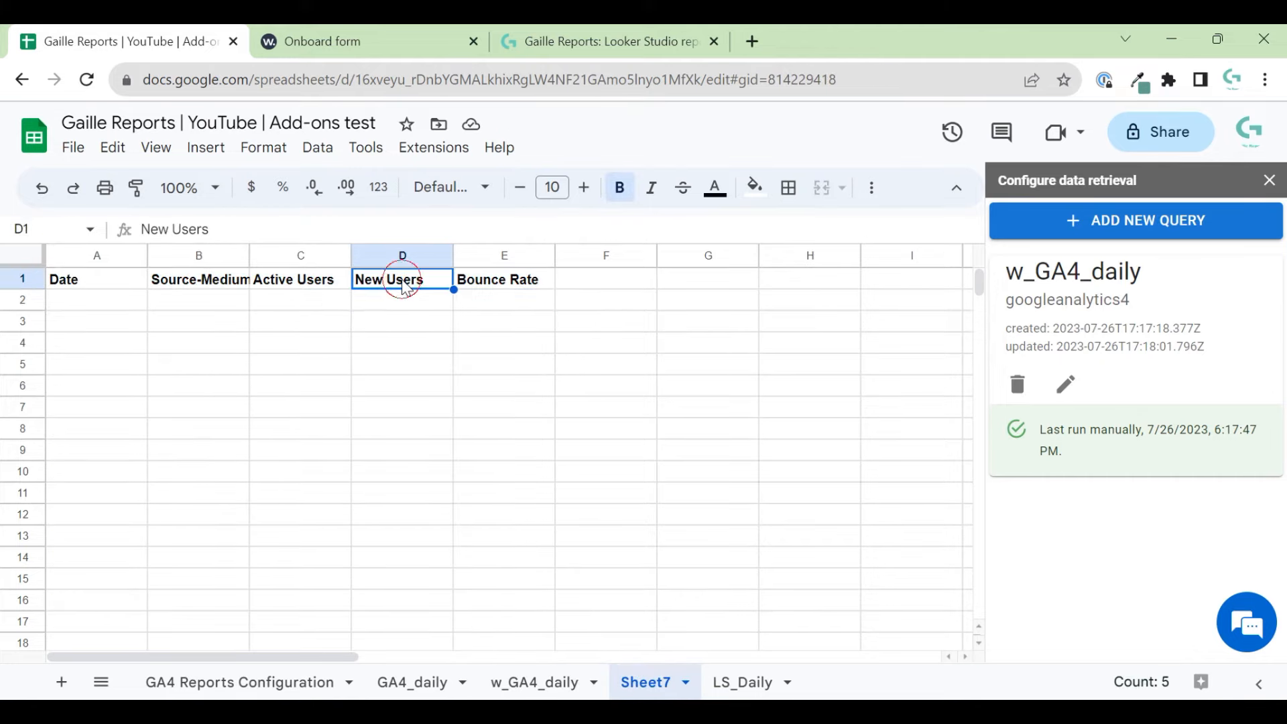
key("ctrl+v")
- Rename Sheet7 to w_LS_Daily
left_click(728, 682)
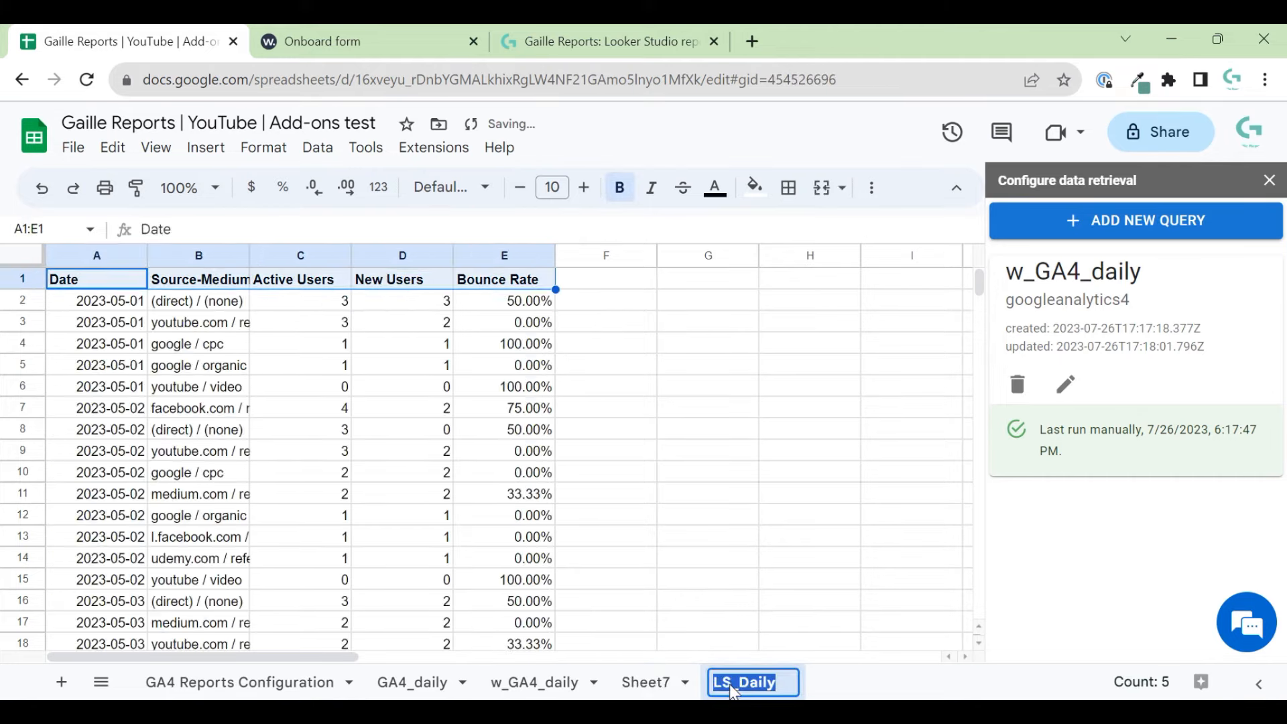
double_click(647, 683)
type("w_LS_Daily")
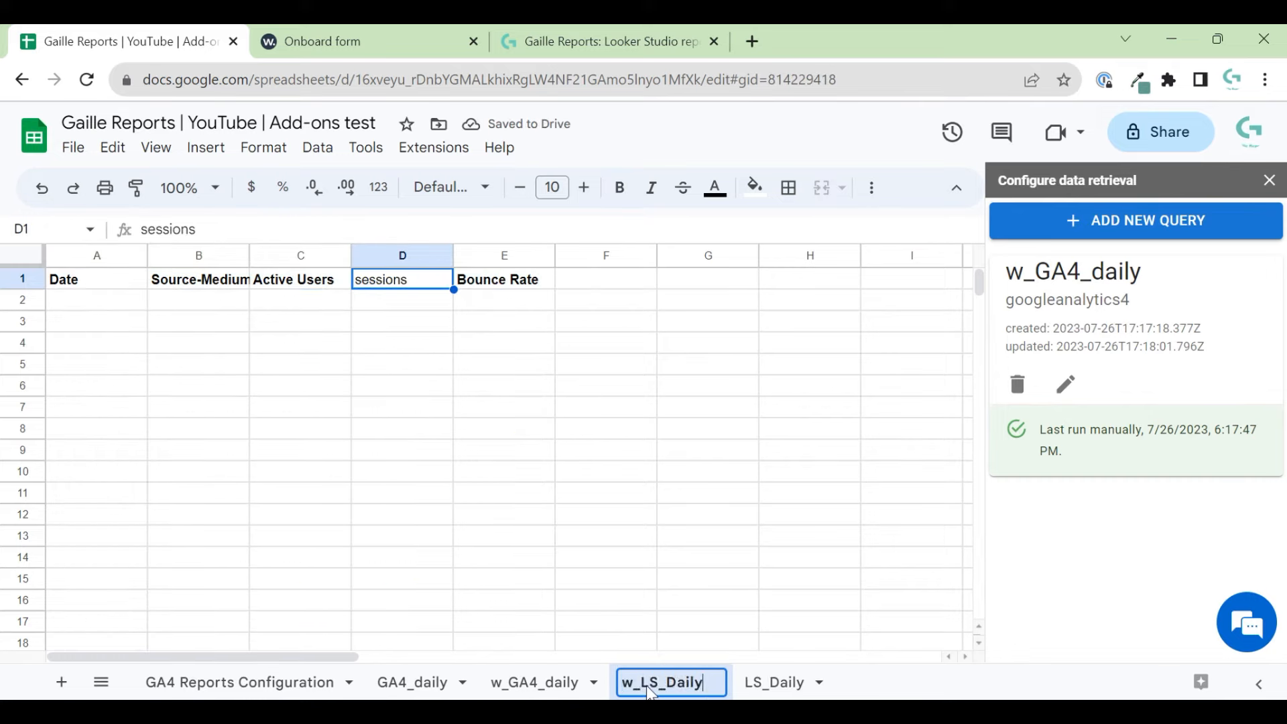
key("Return")
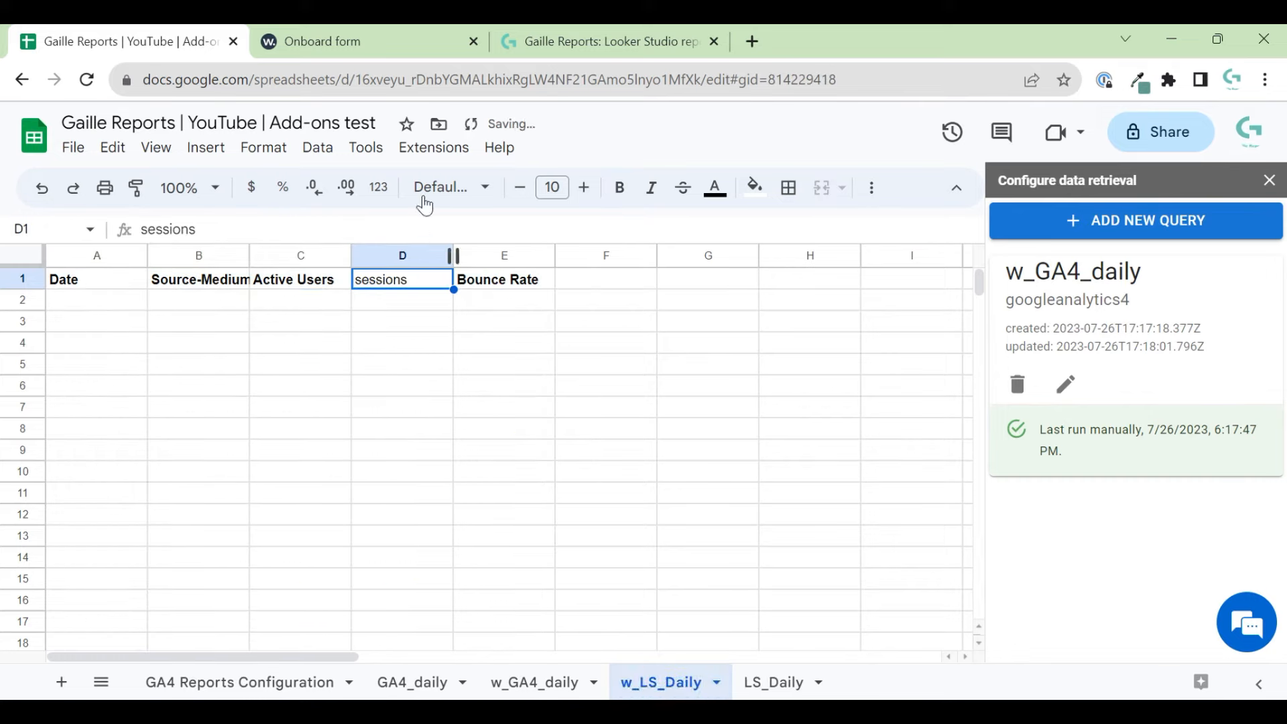
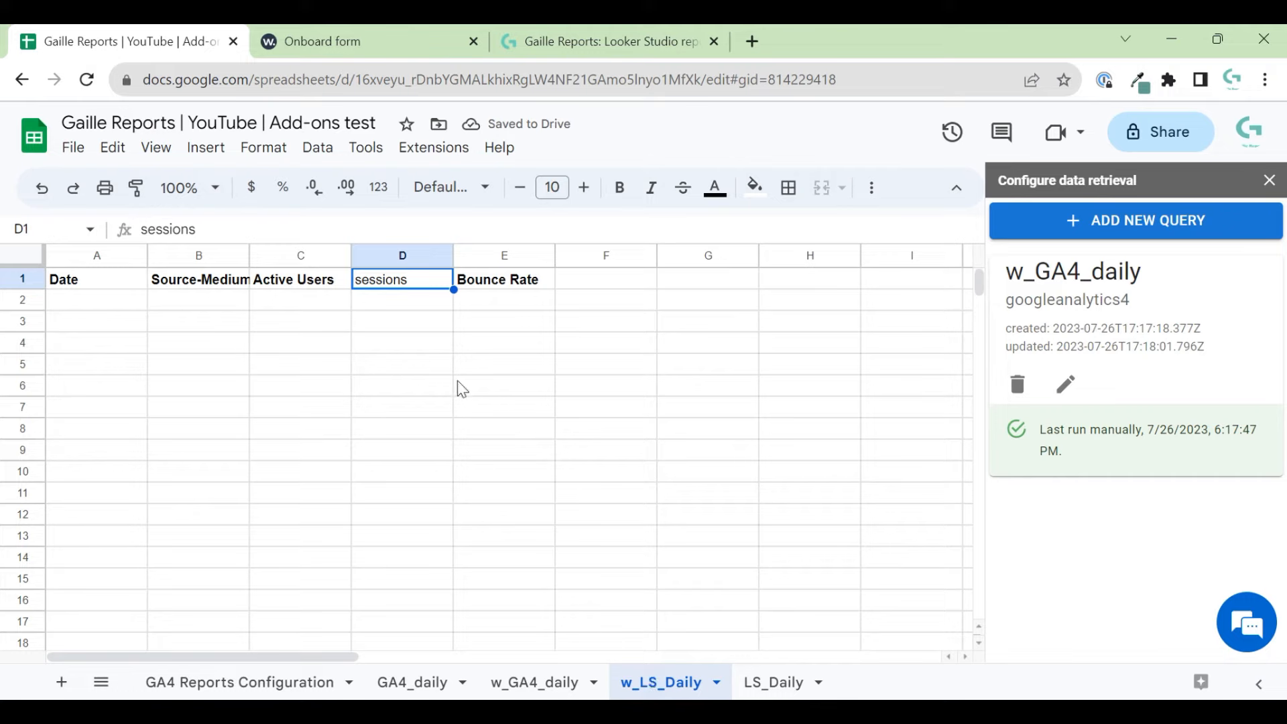
- Change the D1 header on w_LS_Daily from 'sessions' to 'Sessions'
double_click(381, 278)
key("Left")
key("Right")
key("BackSpace")
type("S")
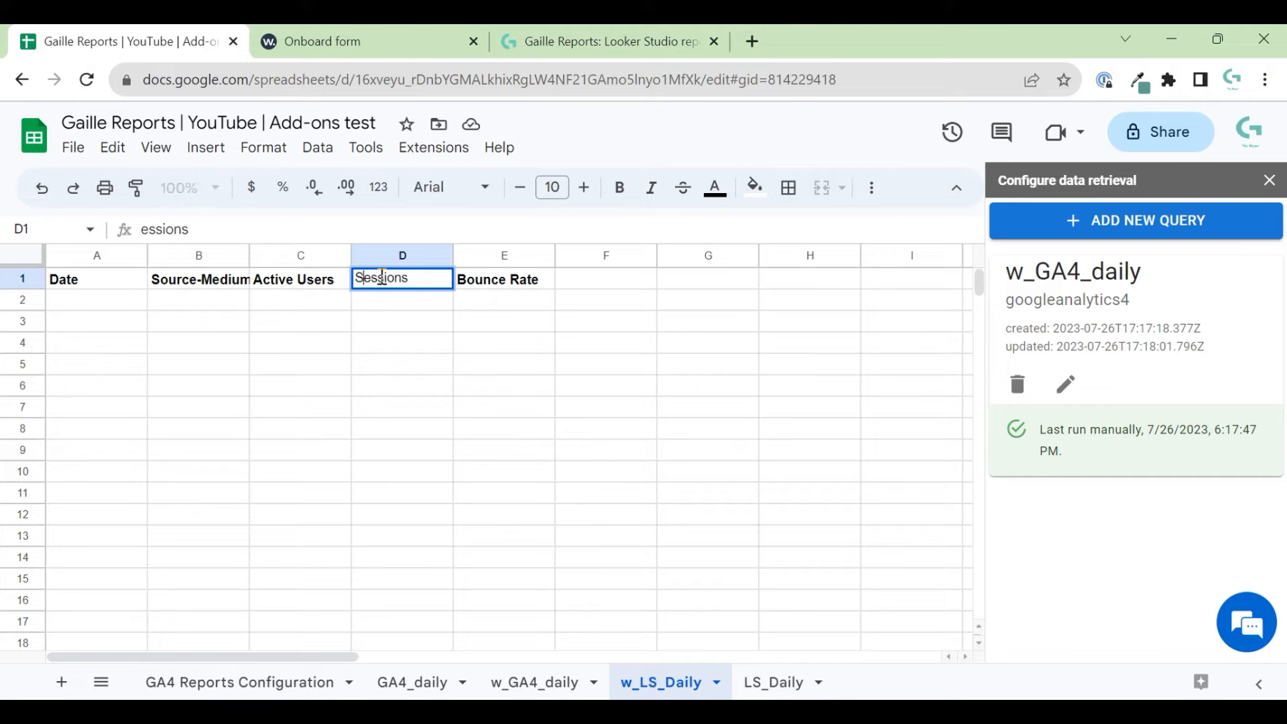
key("Return")
- Bold the Sessions header and widen column B to fit Source-Medium
key("Up")
key("ctrl+b")
key("Down")
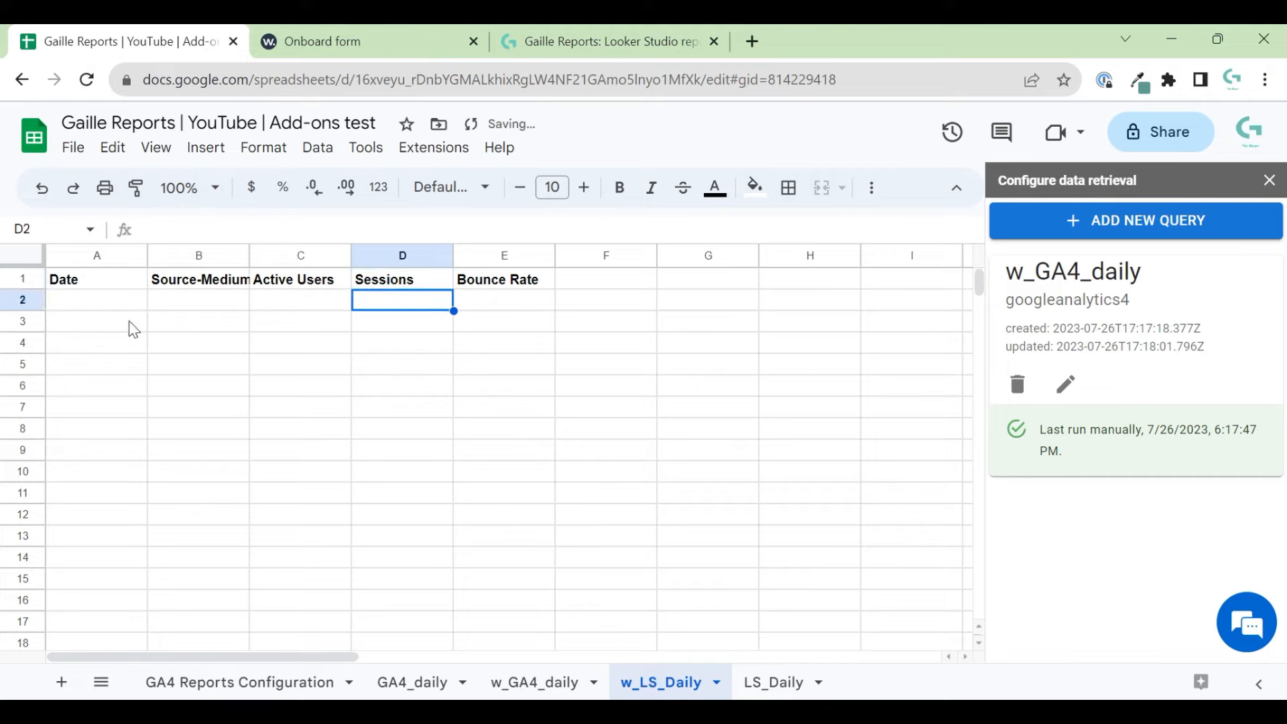
left_click_drag(252, 261, 274, 260)
left_click(127, 299)
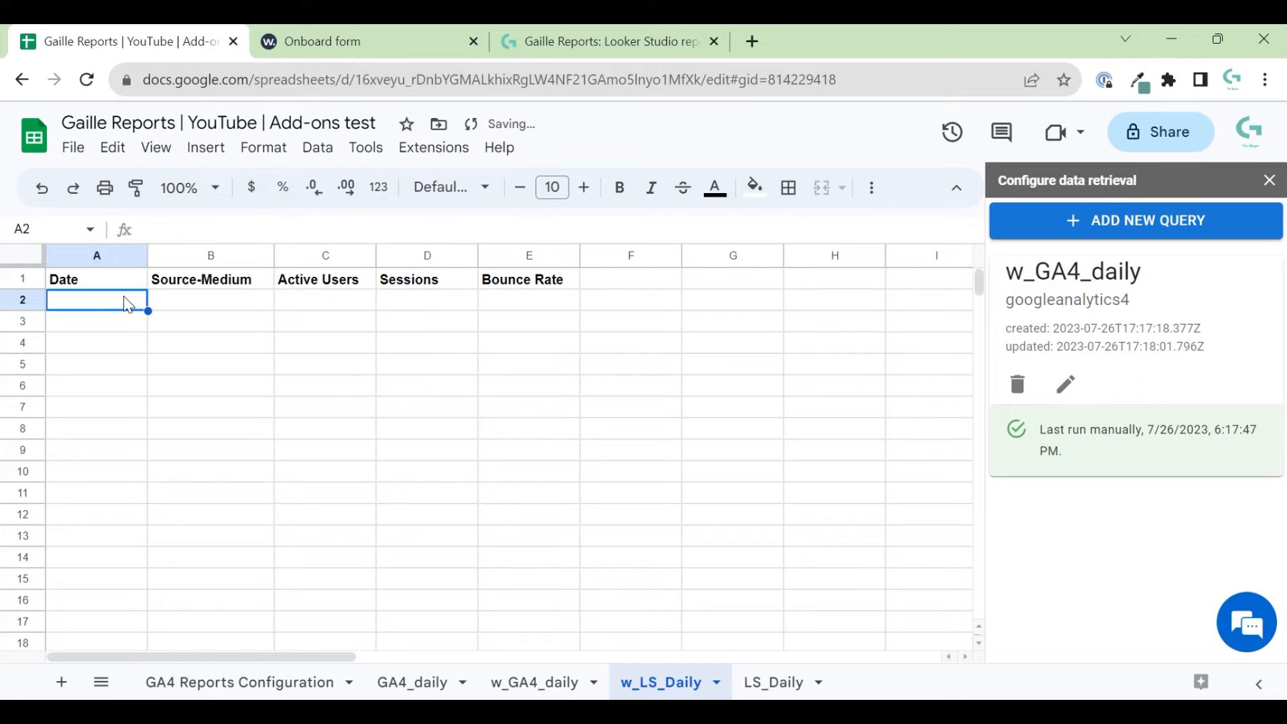
- In A2, enter the array formula ={w_GA4_daily!C2:C} to pull the dates
type("=P")
key("BackSpace")
type("{")
left_click(499, 676)
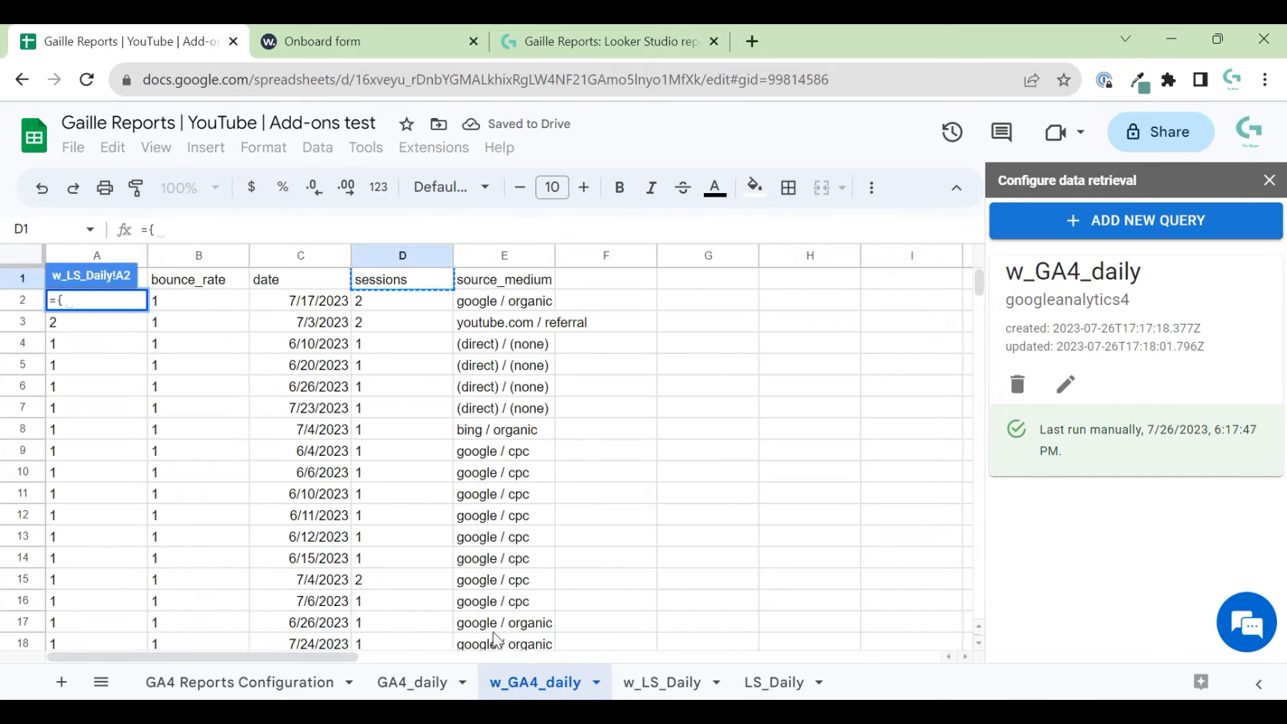
left_click(305, 300)
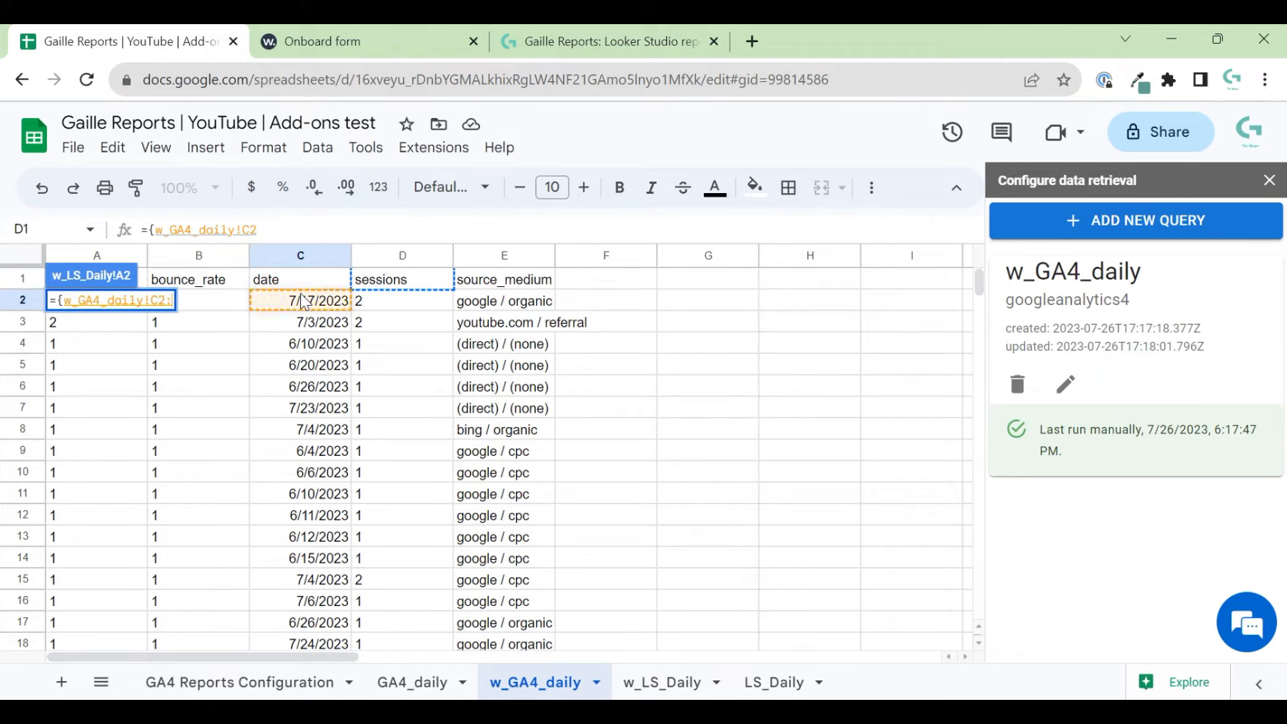
key("ctrl+shift+Down")
key("Tab")
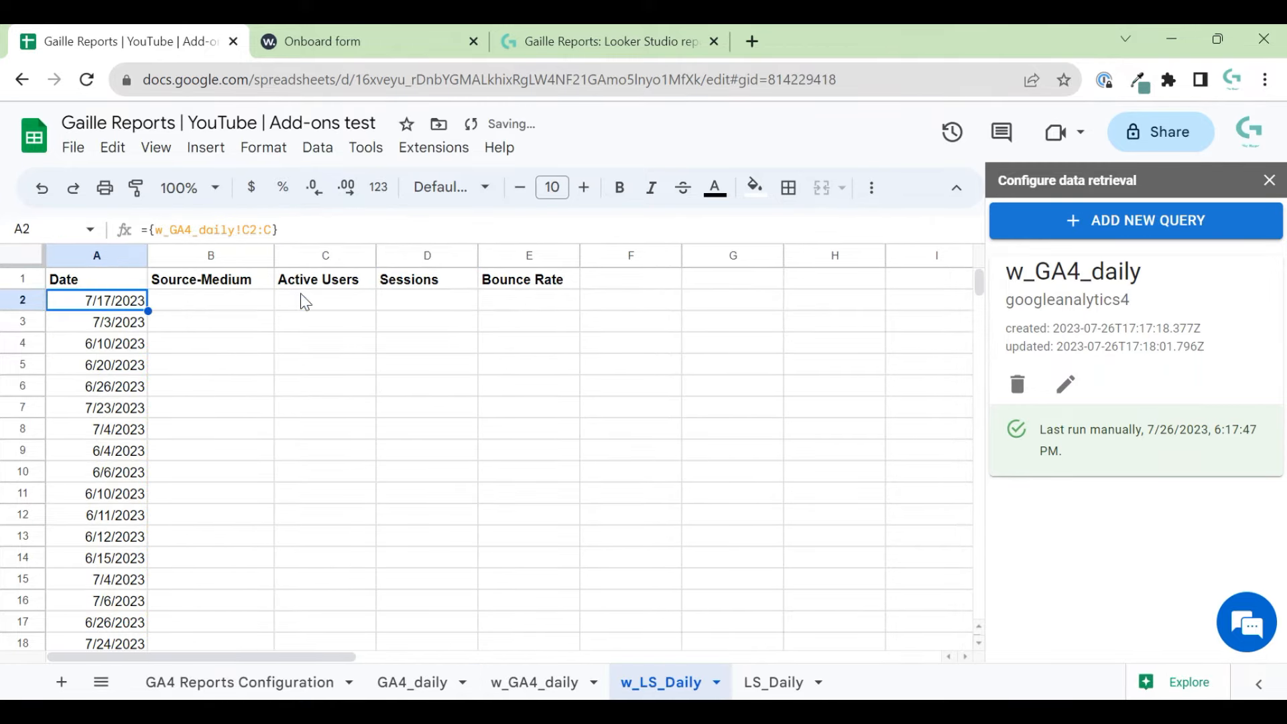
- Copy the formula to B2 and point it at w_GA4_daily column E for Source-Medium
key("Left")
key("ctrl+c")
key("Right")
key("ctrl+v")
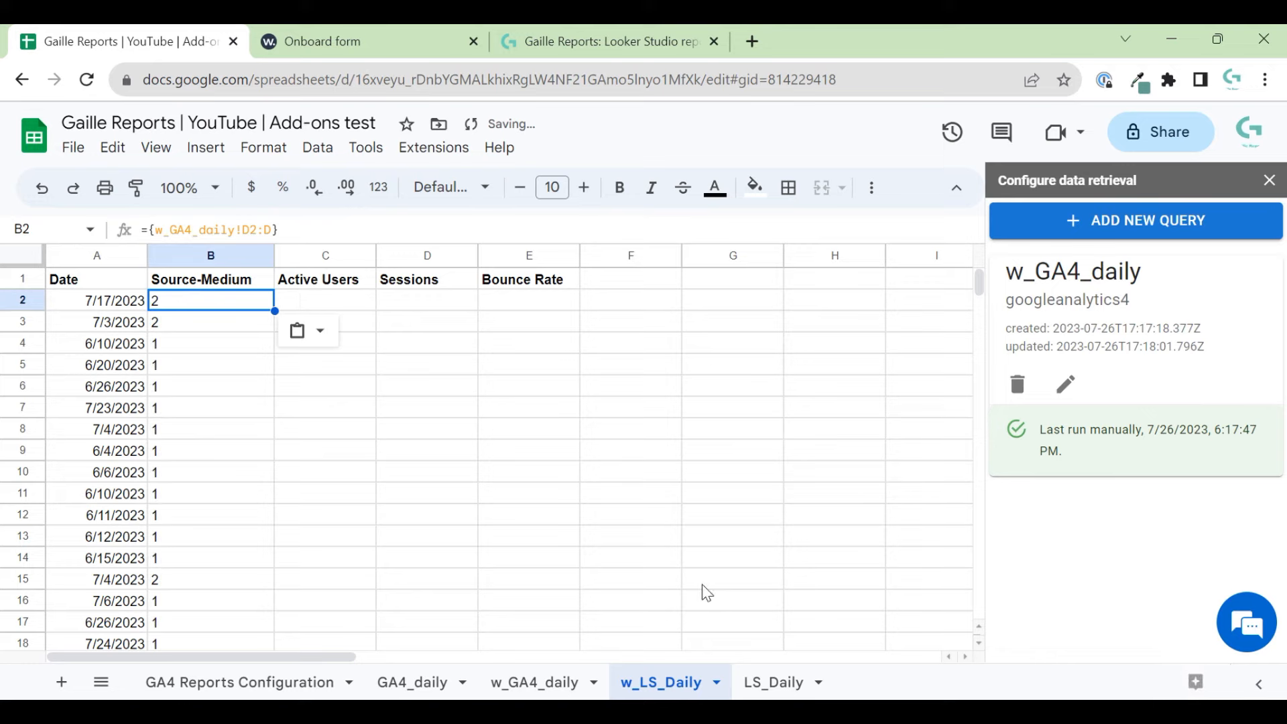
left_click(529, 684)
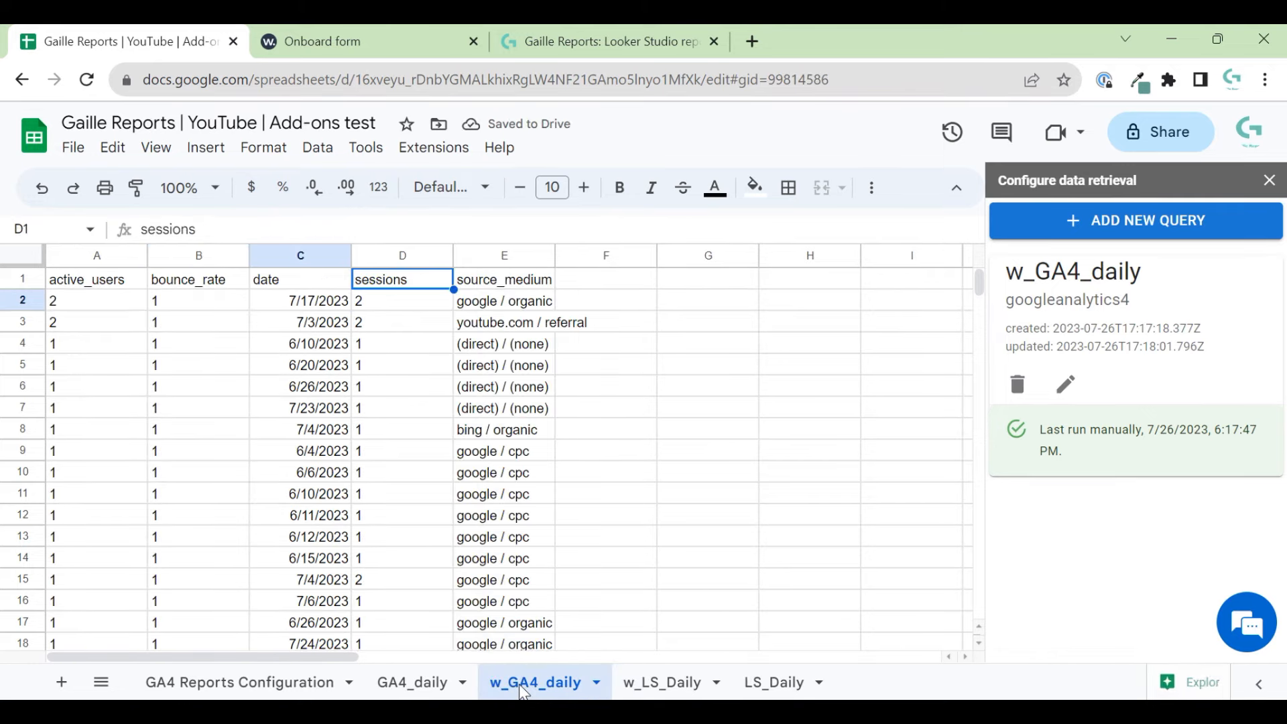
left_click(661, 682)
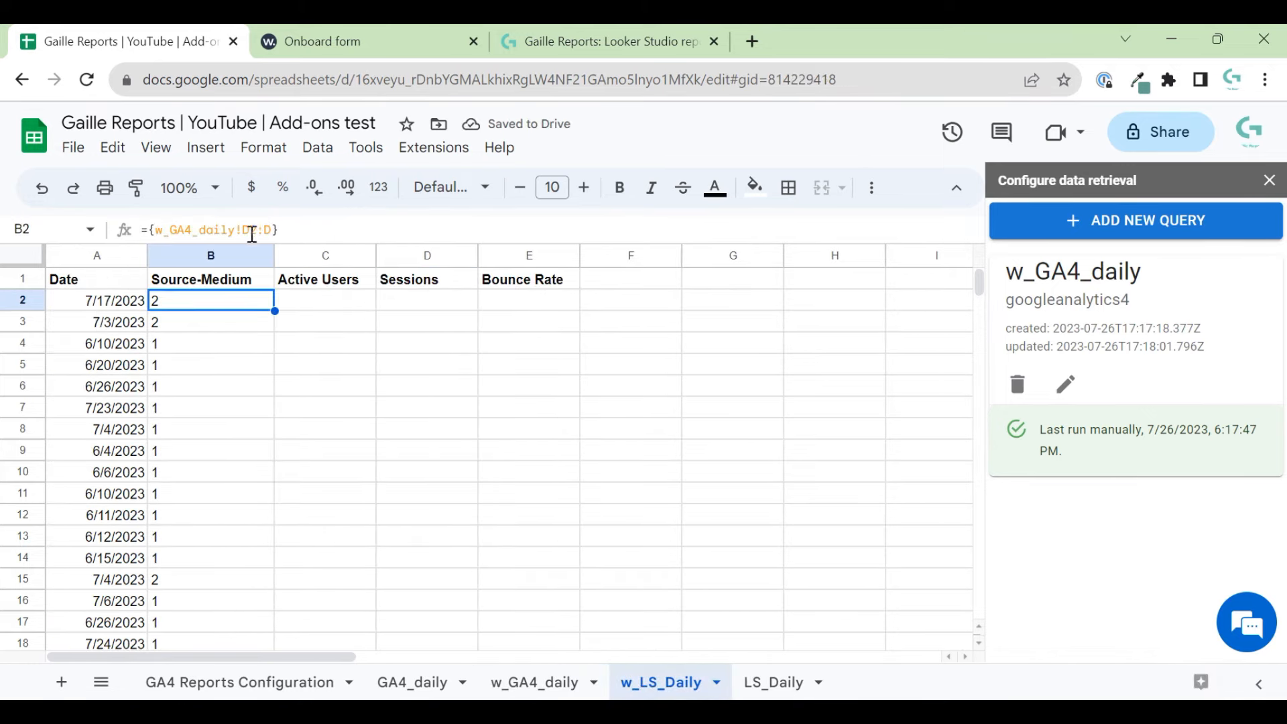
left_click(225, 230)
key("Delete")
type("E")
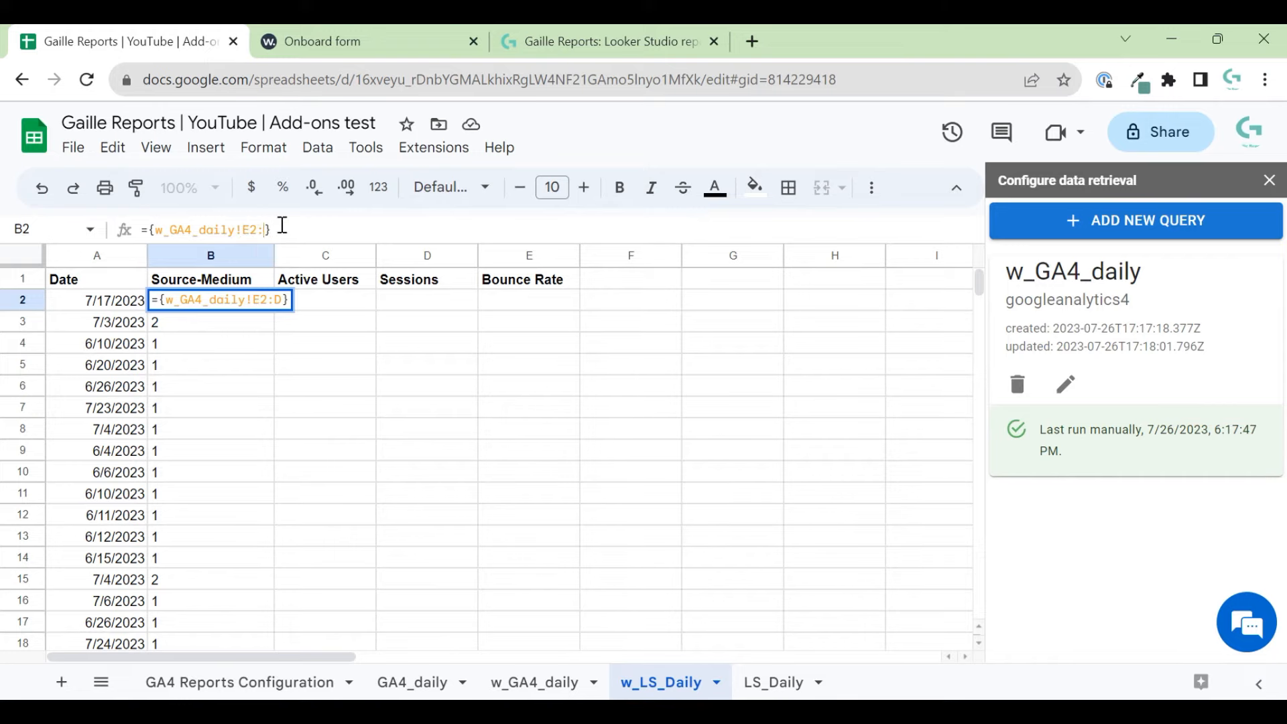
key("Return")
- Colour the text of A2:B2 cornflower blue
left_click(566, 683)
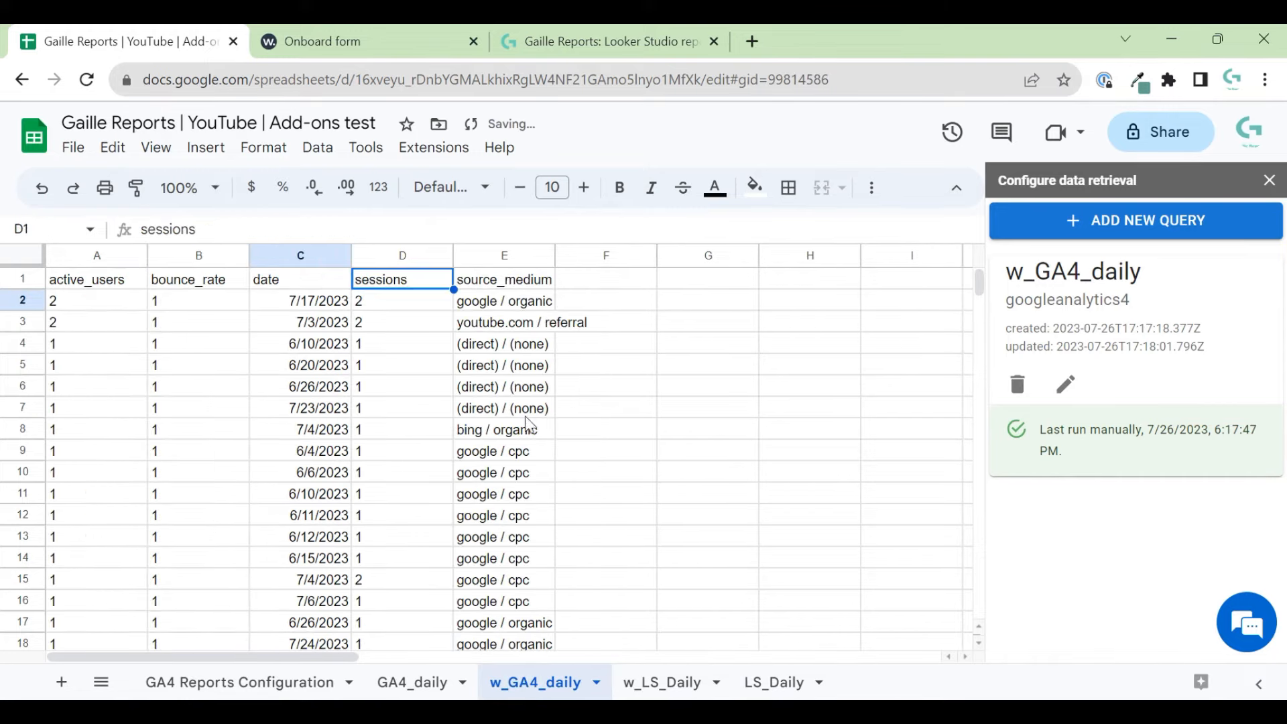
left_click(694, 682)
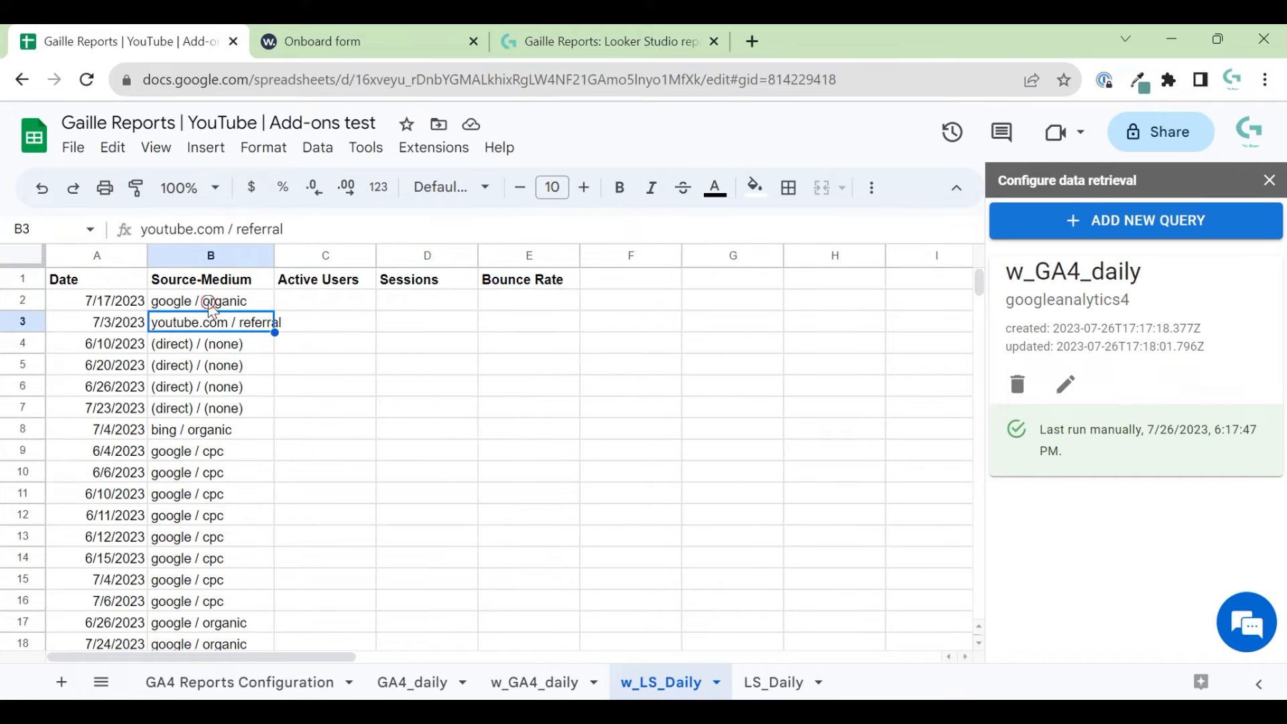
key("Up")
left_click_drag(107, 302, 246, 301)
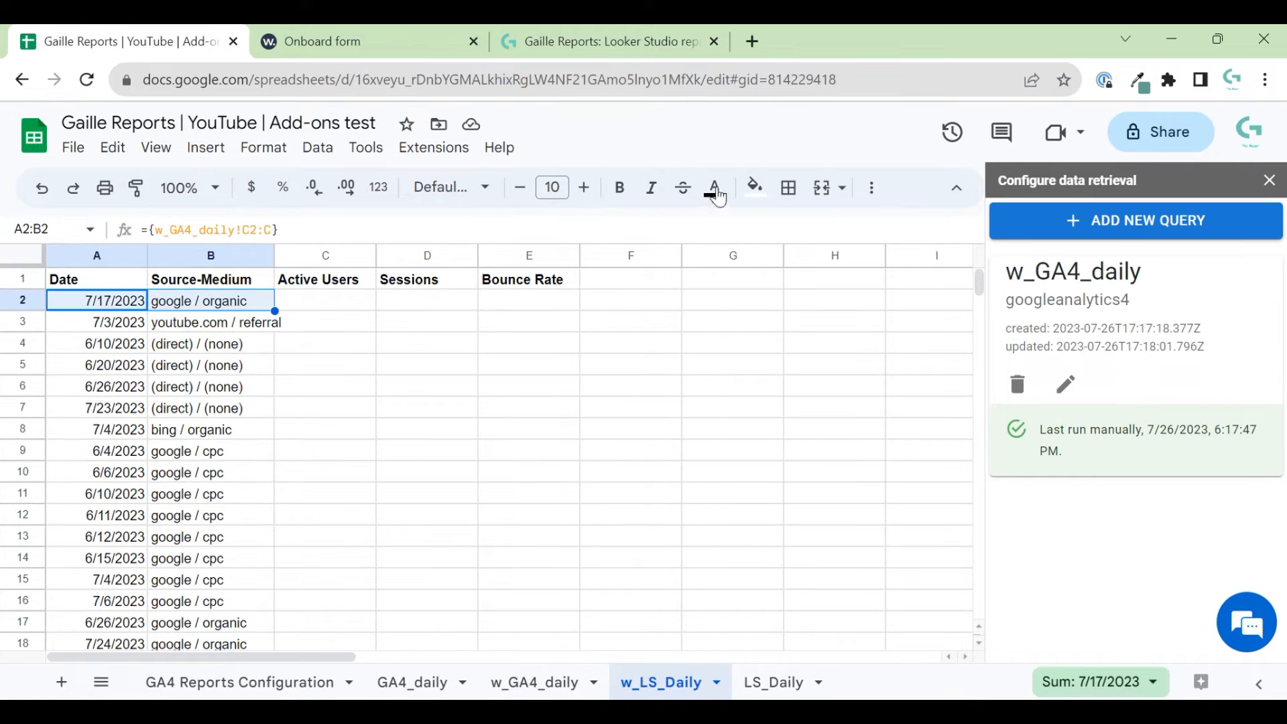
left_click(718, 196)
left_click(843, 282)
left_click(322, 300)
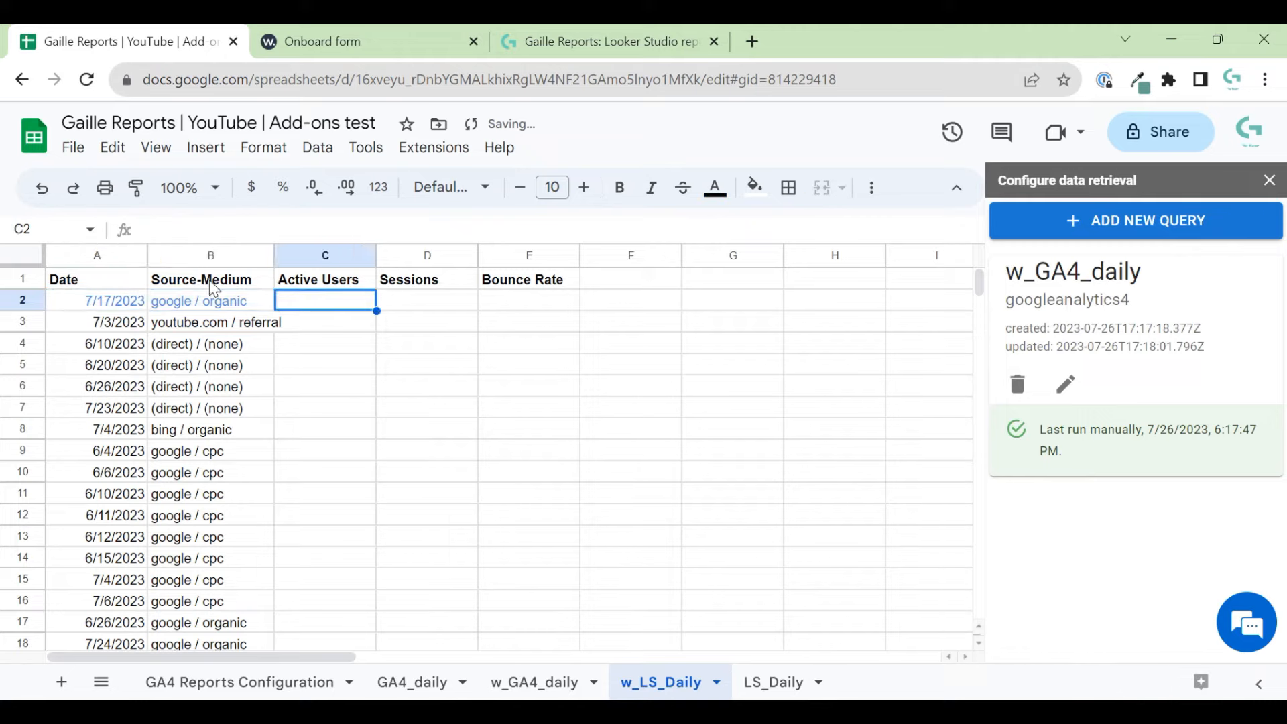
- Copy the formula to C2 and point it at w_GA4_daily column A for Active Users
left_click(207, 301)
key("ctrl+c")
left_click(328, 307)
key("ctrl+v")
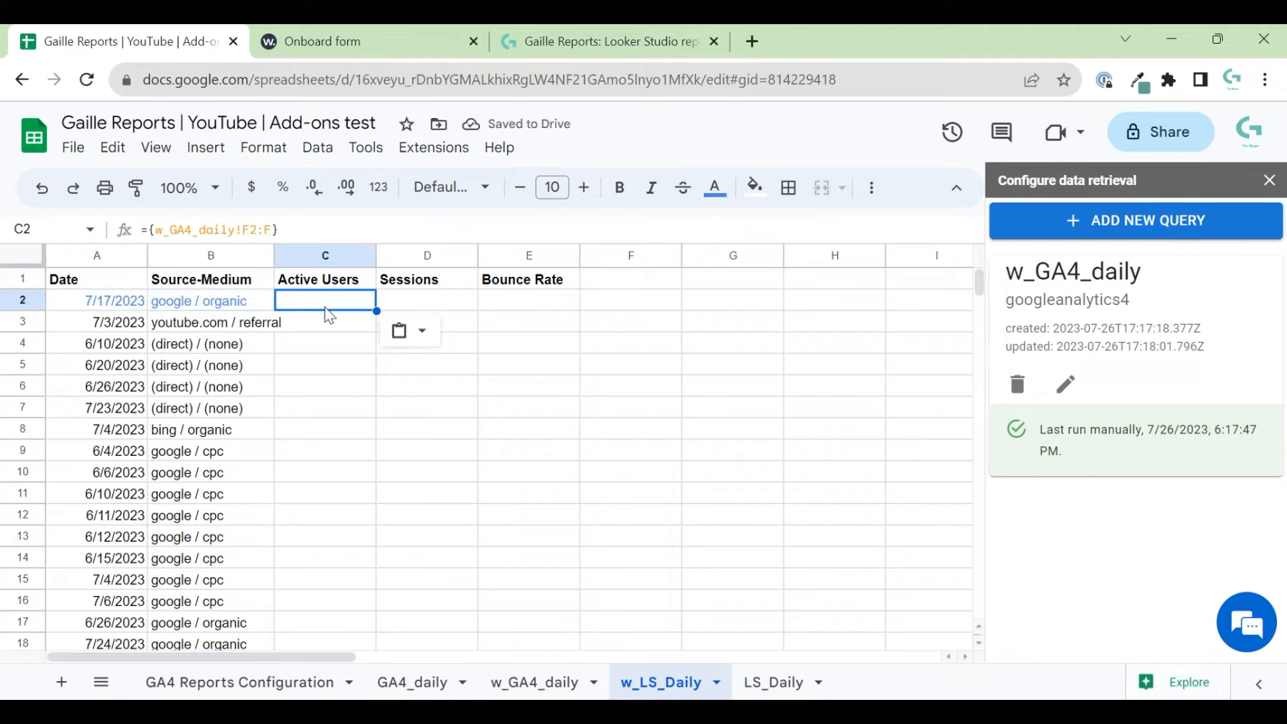
left_click(507, 690)
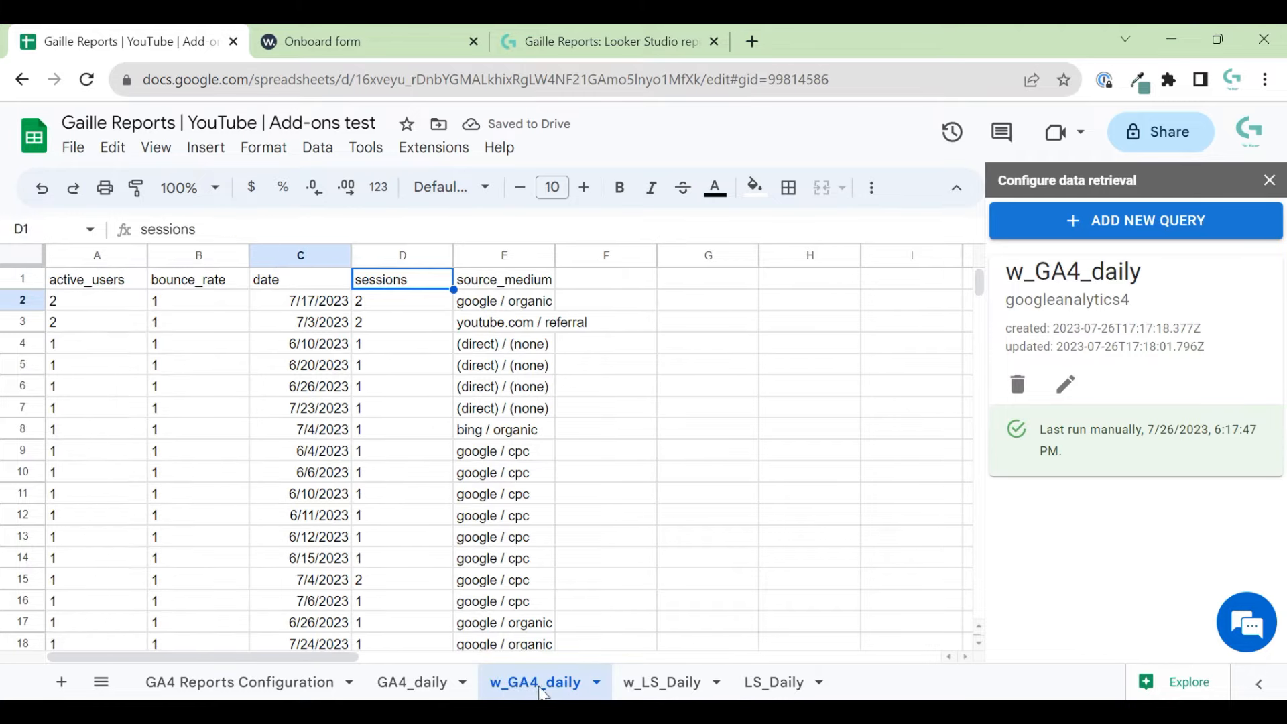
left_click(659, 683)
left_click(249, 230)
key("BackSpace")
type("A")
key("BackSpace")
type("A4_daily!A2:A}")
key("Return")
- Copy the Active Users formula into D2 for the Sessions column
key("Up")
key("ctrl+c")
key("Right")
key("ctrl+v")
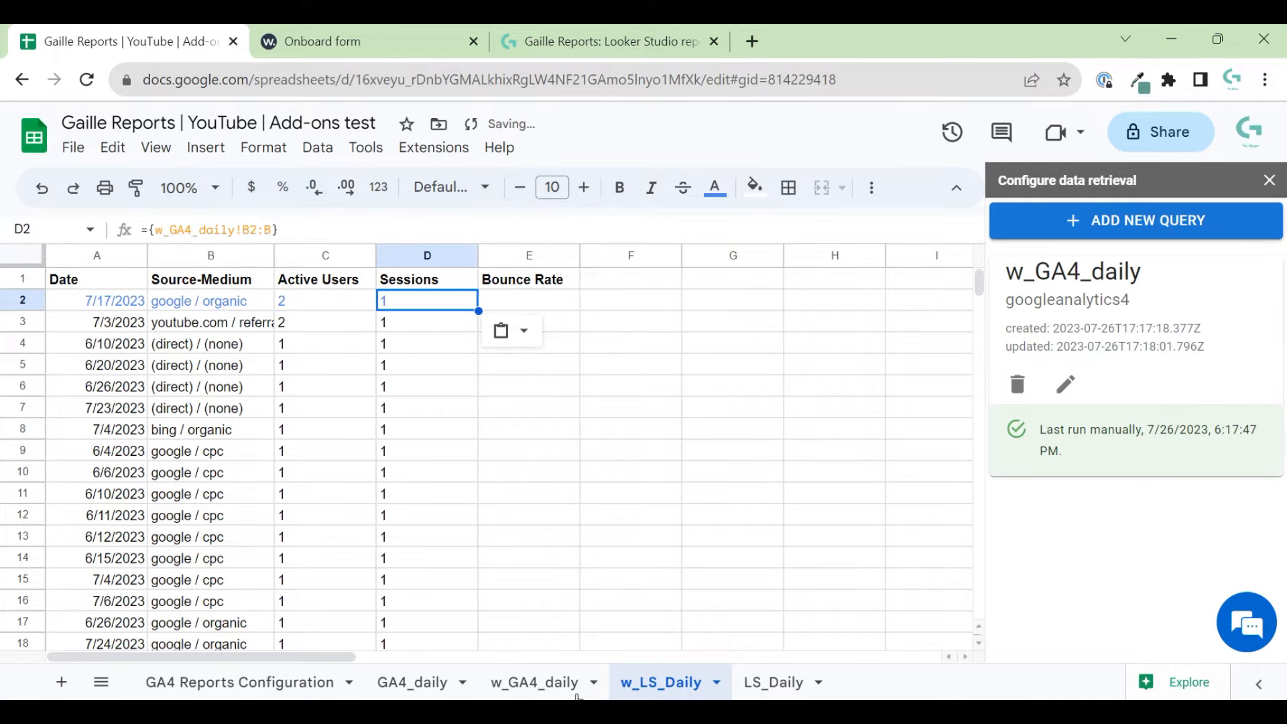
left_click(579, 695)
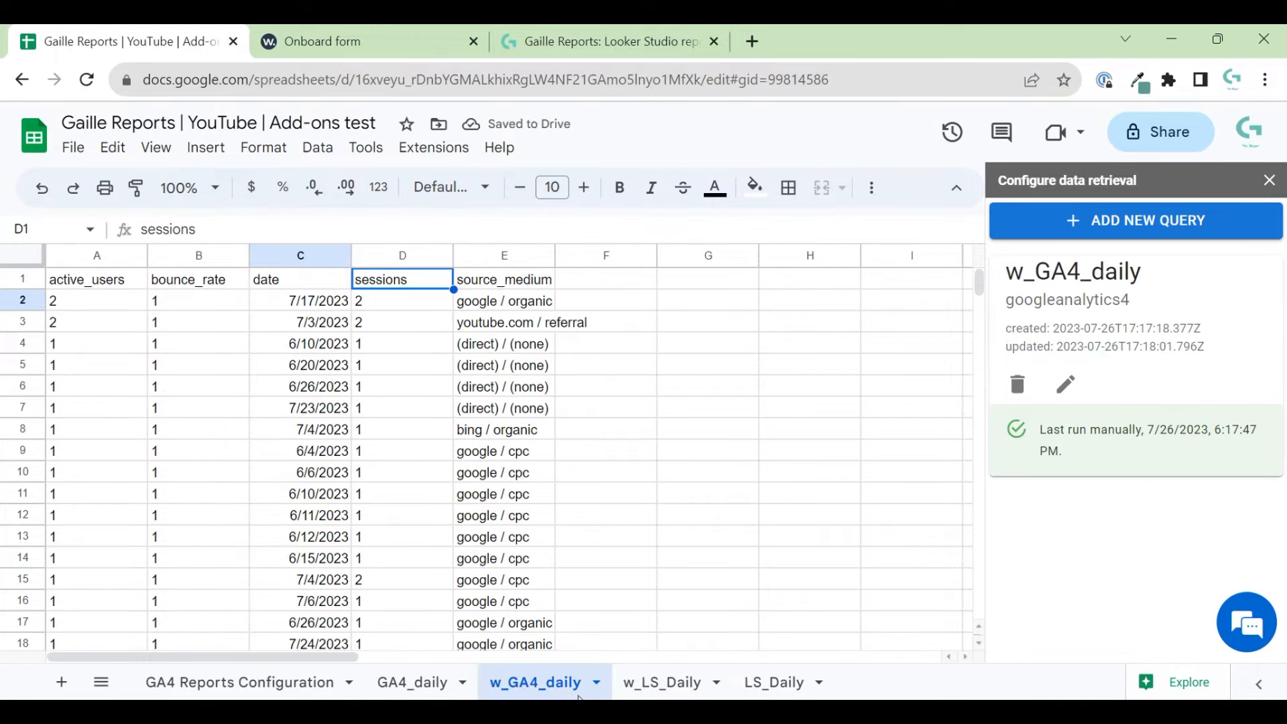
- Change the D2 formula to ={w_GA4_daily!D2:D} to pull sessions
left_click(660, 683)
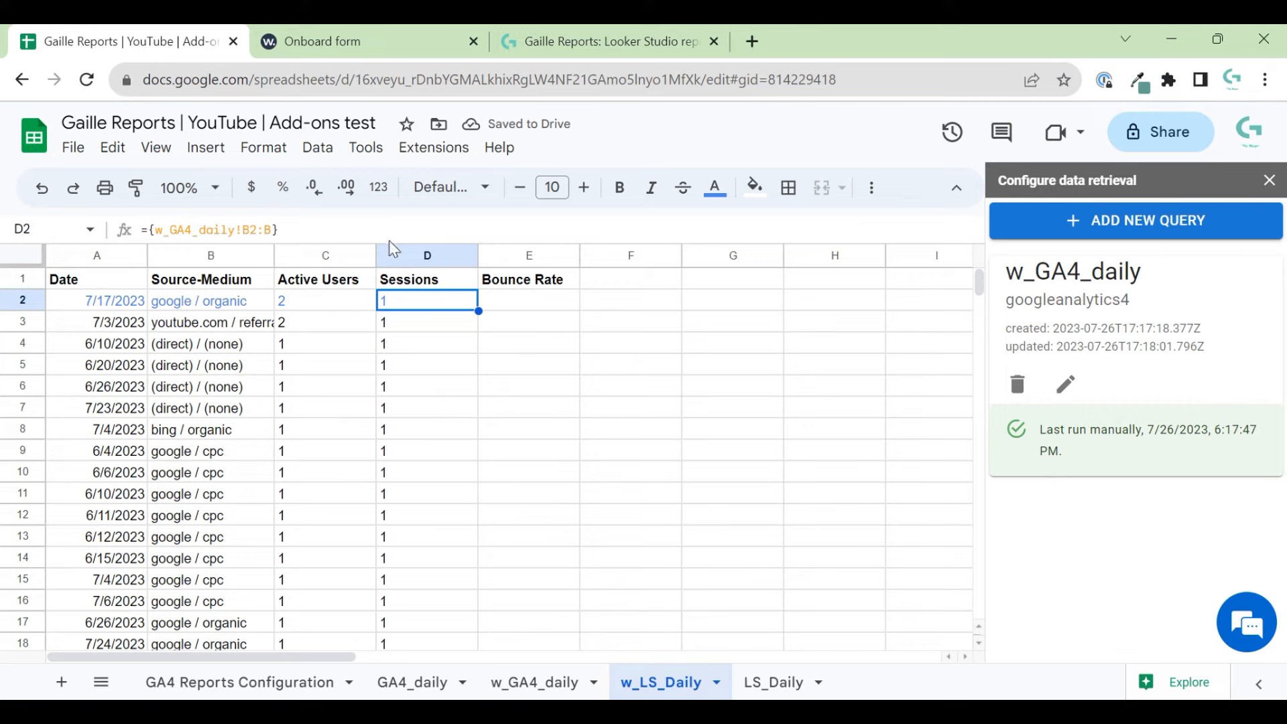
left_click(560, 681)
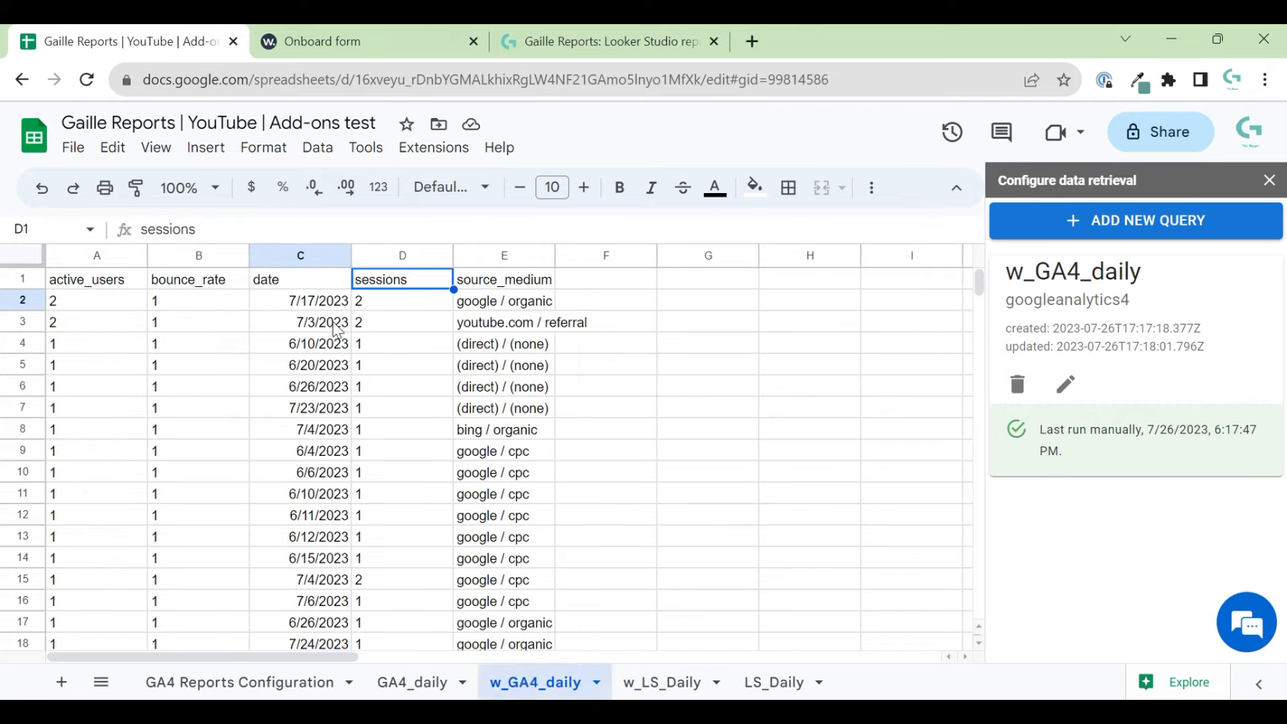
left_click(662, 690)
left_click(249, 230)
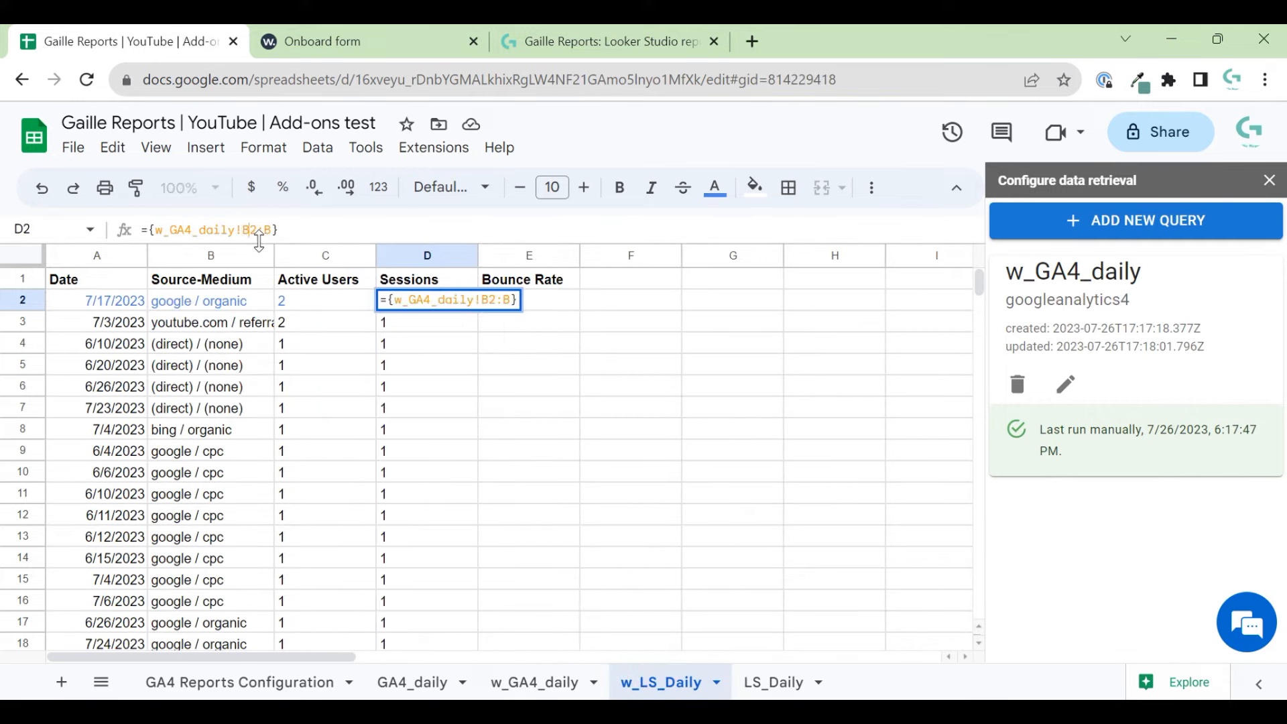
key("BackSpace")
type("D")
key("BackSpace")
type("D")
key("Return")
- Copy the formula to E2 and point it at w_GA4_daily column B for Bounce Rate
key("Up")
key("ctrl+c")
key("Right")
key("ctrl+v")
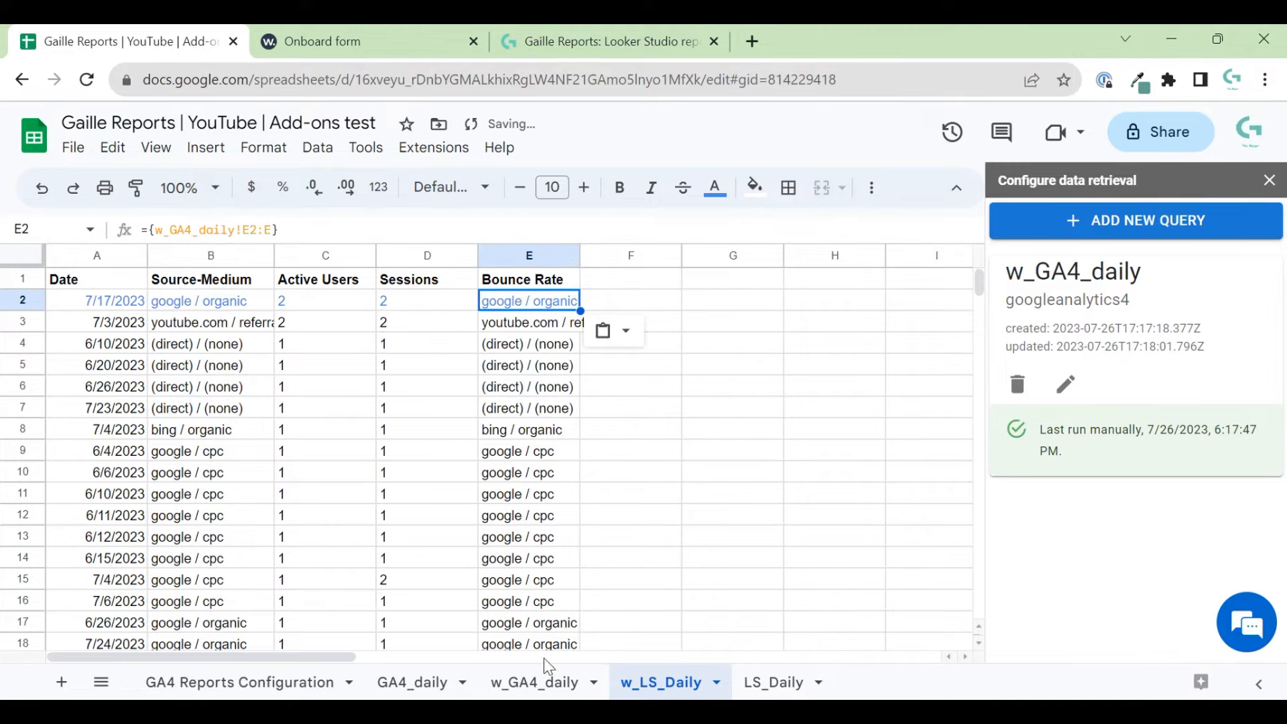
left_click(540, 681)
left_click(640, 682)
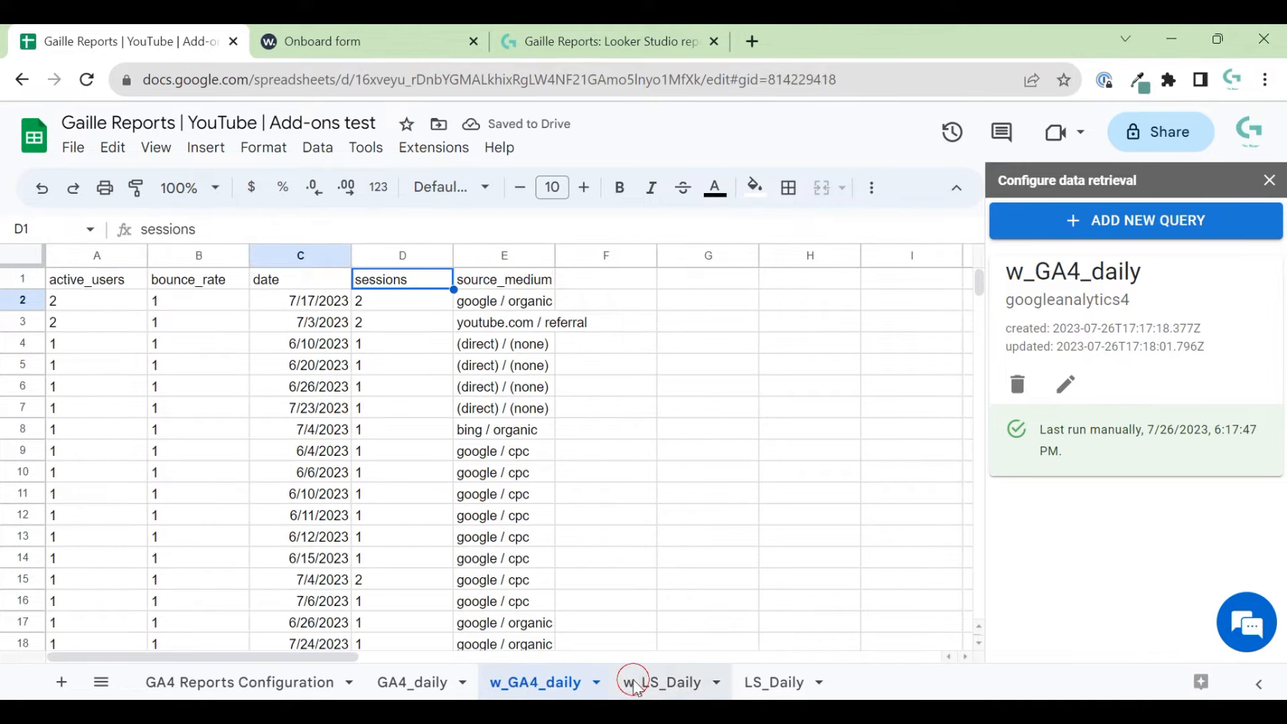
left_click(246, 226)
key("BackSpace")
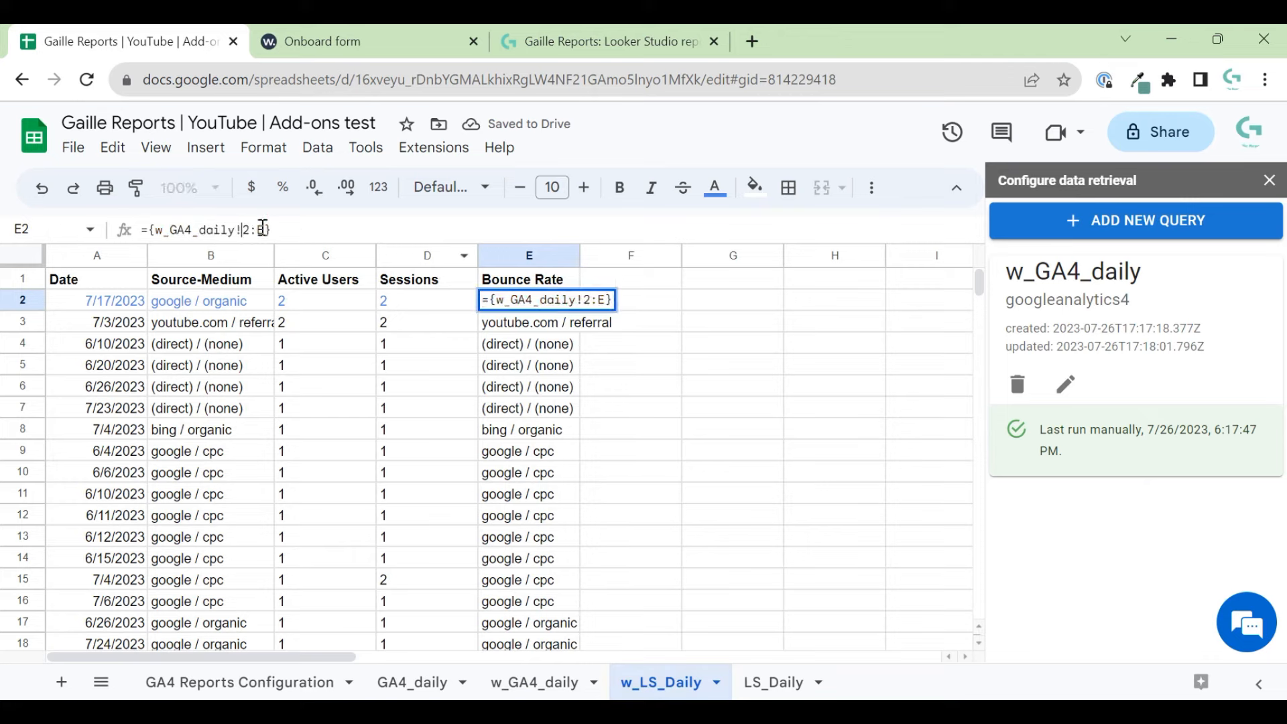
type("B")
key("Right")
key("Right")
key("Right")
key("BackSpace")
key("Return")
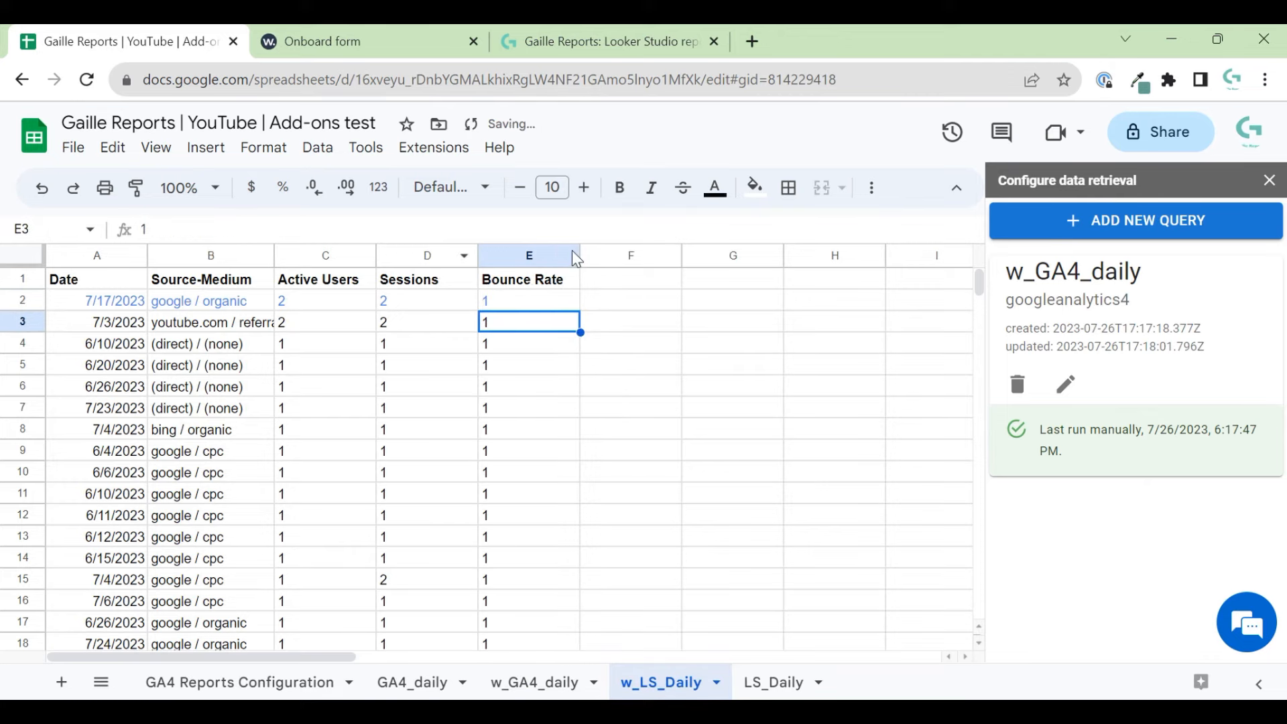
- Format the Bounce Rate column E as percentages
left_click(575, 256)
left_click(282, 188)
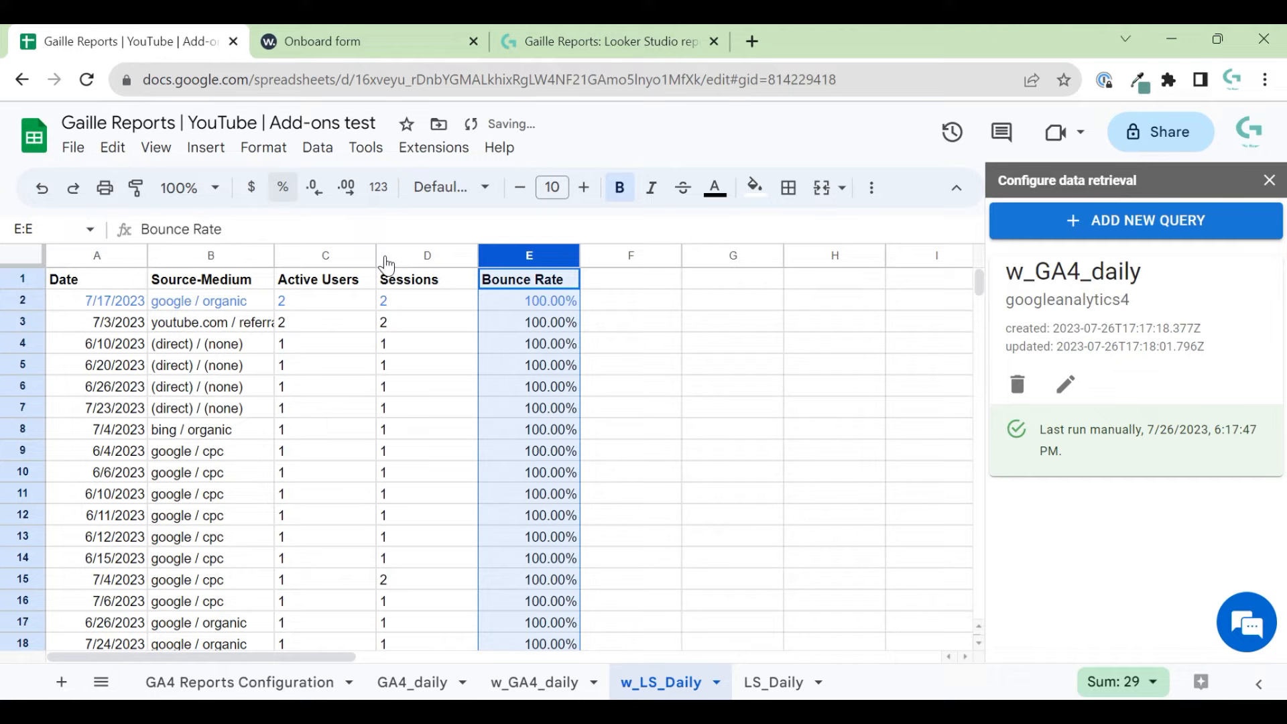
left_click(548, 346)
- Create a filter on row 1 of w_LS_Daily, then go to the LS_Daily sheet
left_click(697, 340)
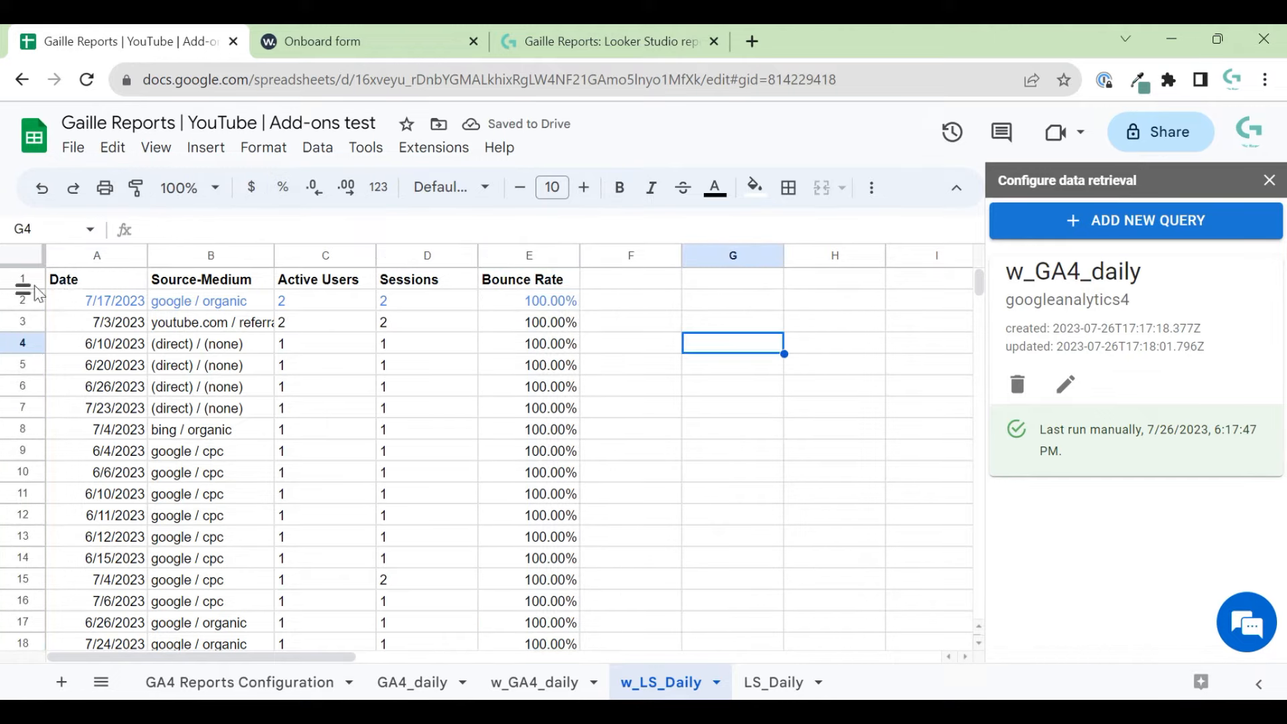
left_click(27, 283)
left_click(871, 188)
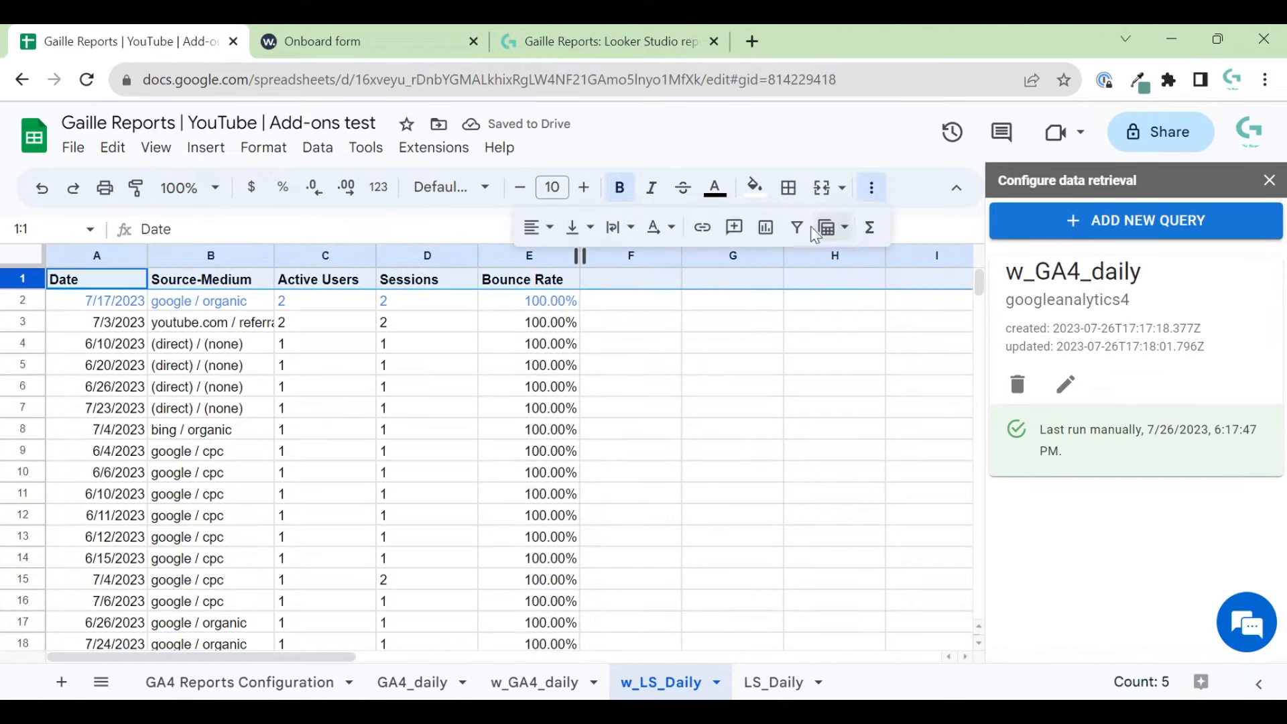
left_click(801, 229)
left_click(569, 279)
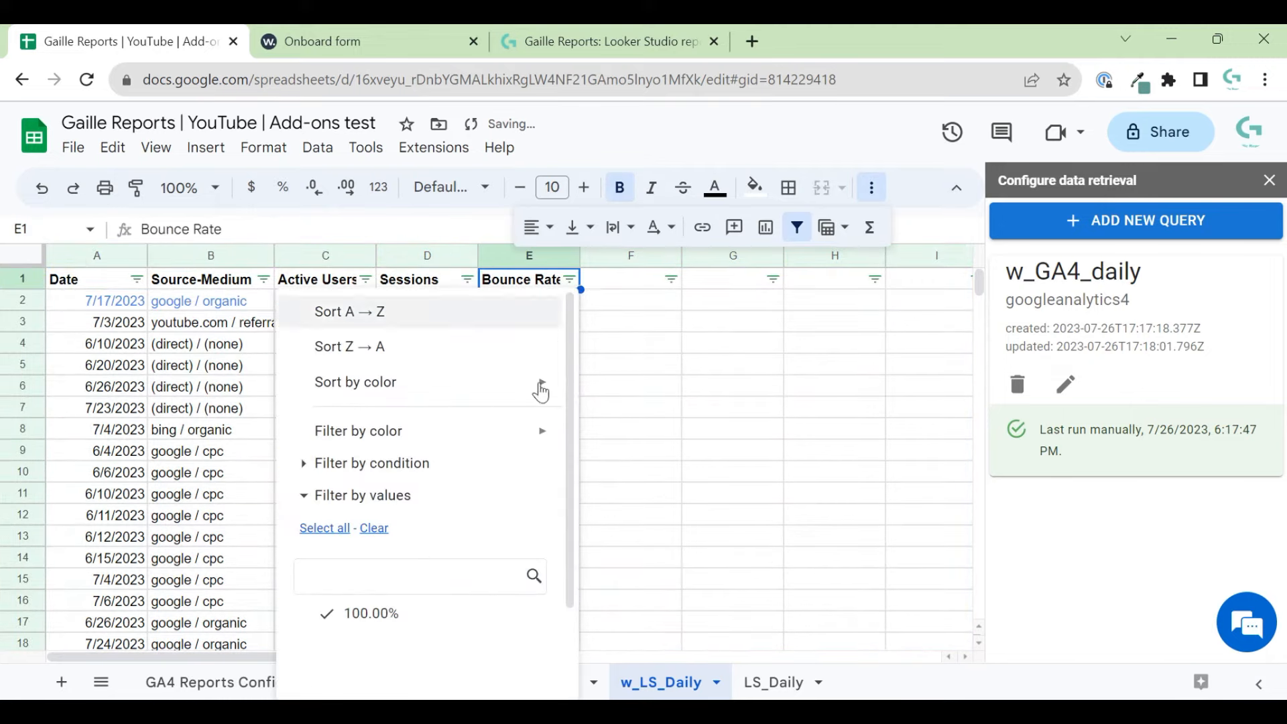
left_click(631, 515)
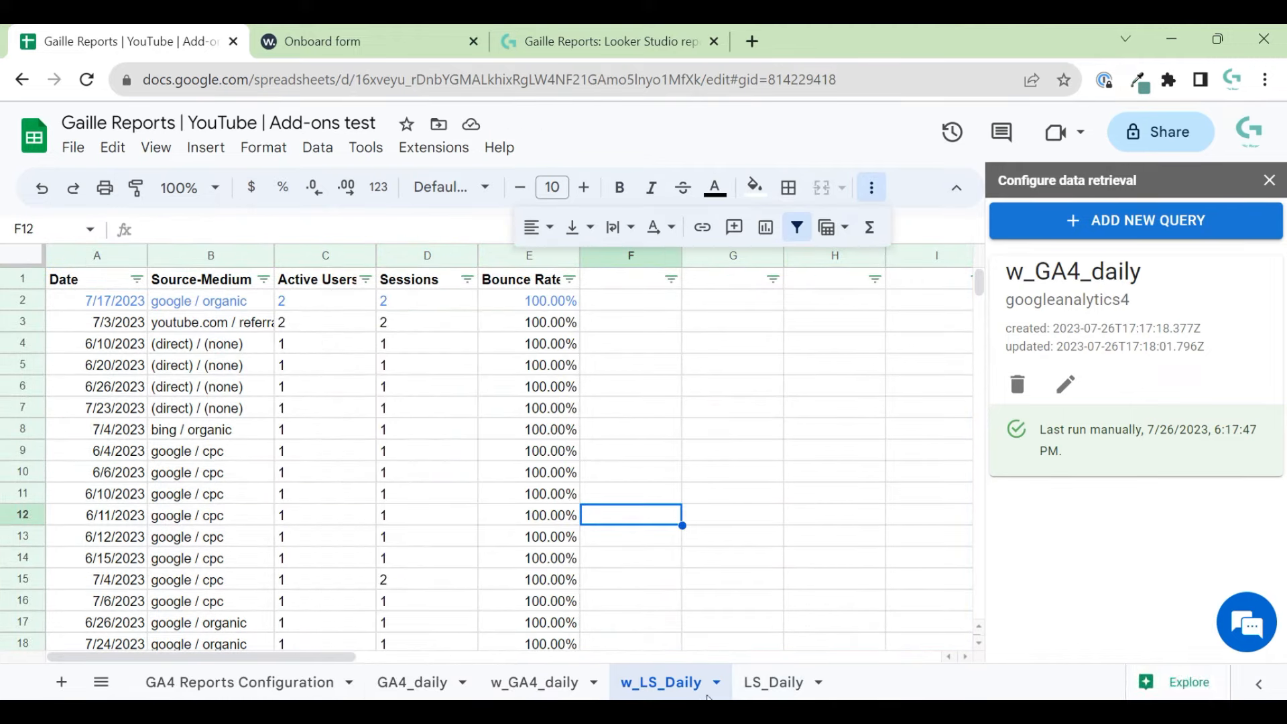
left_click(757, 681)
left_click(650, 479)
- Browse the bounce rate values on LS_Daily and glance at the Extensions menu
scroll(489, 402, "down", 7)
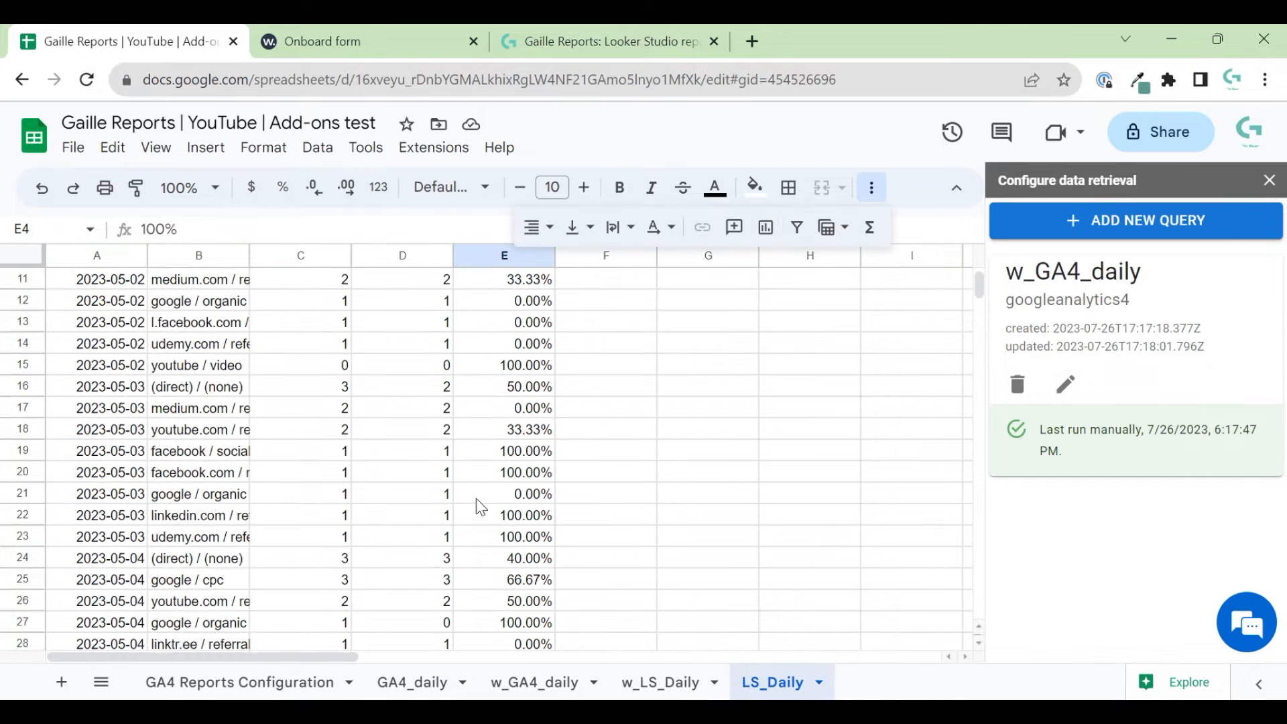
left_click(506, 562)
scroll(505, 564, "down", 7)
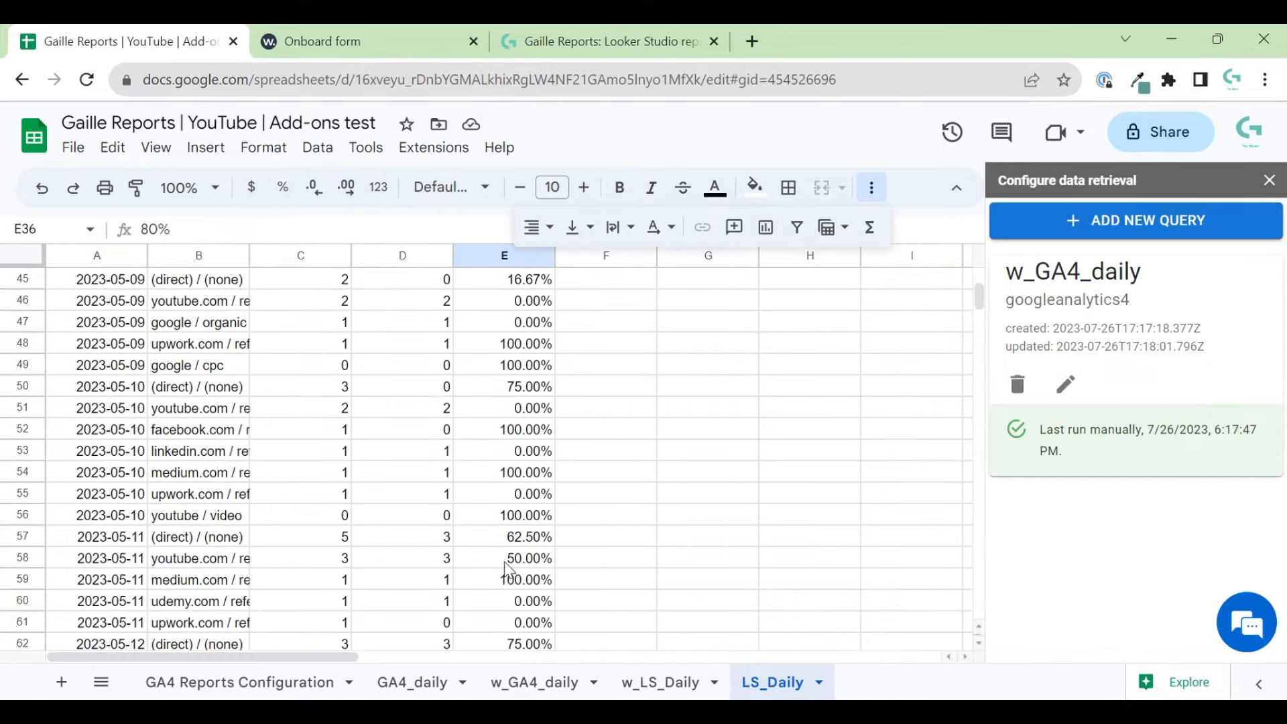
scroll(505, 564, "up", 15)
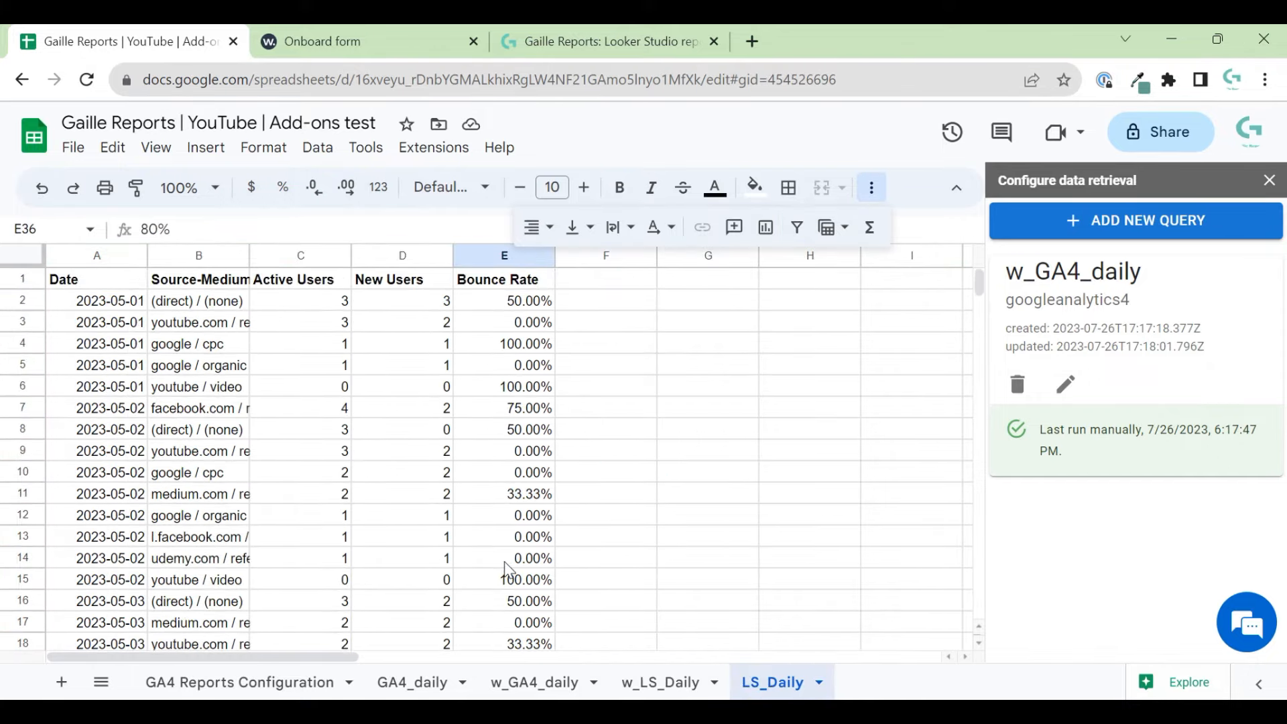
left_click(490, 451)
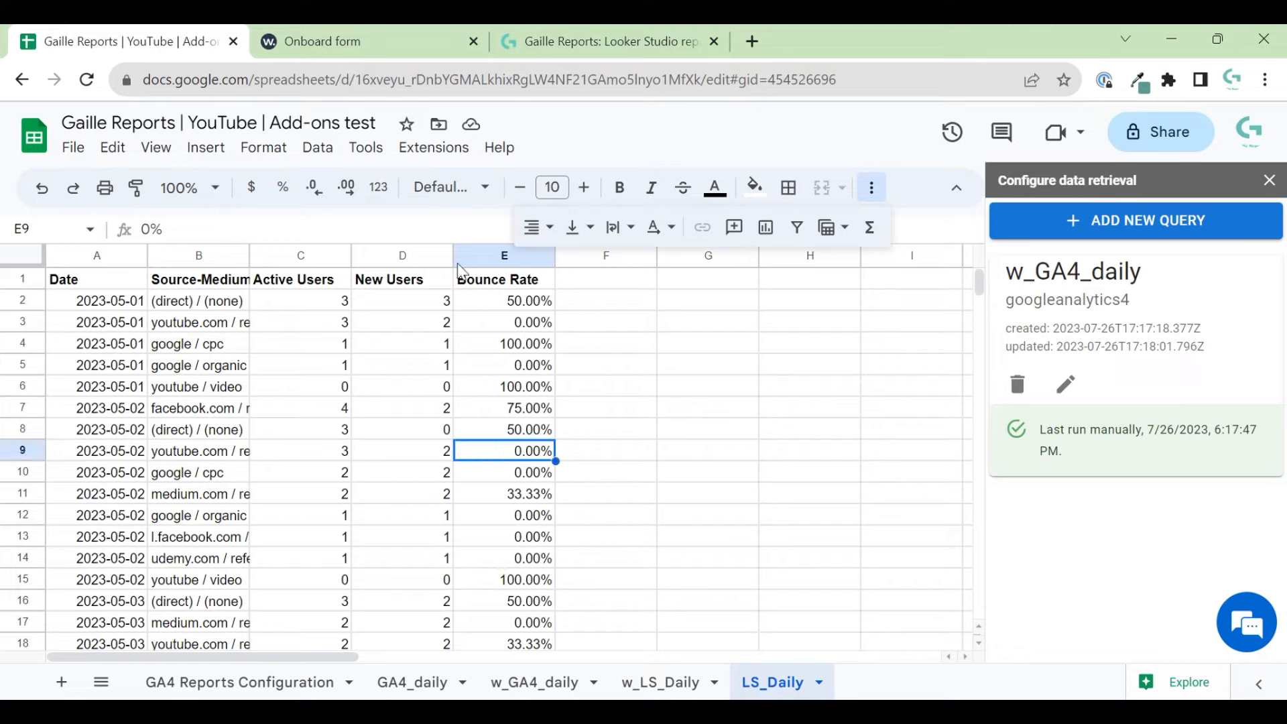
left_click(434, 146)
mouse_move(594, 387)
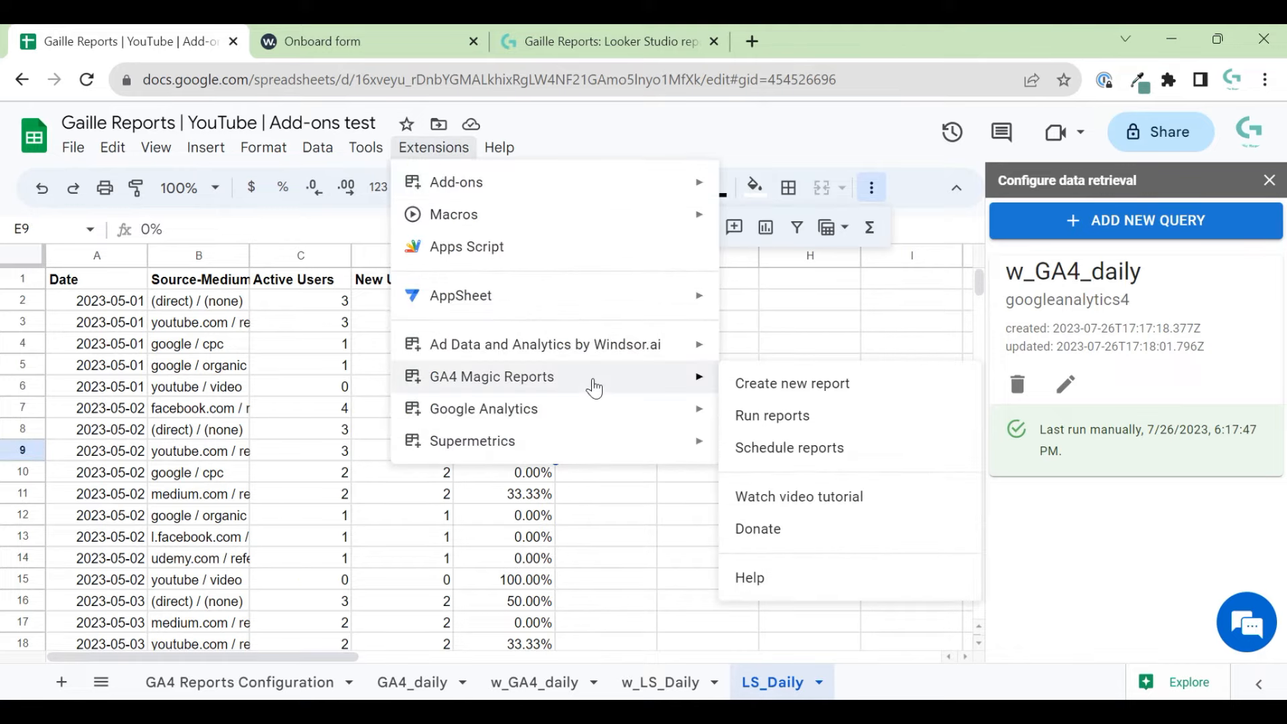
left_click(213, 346)
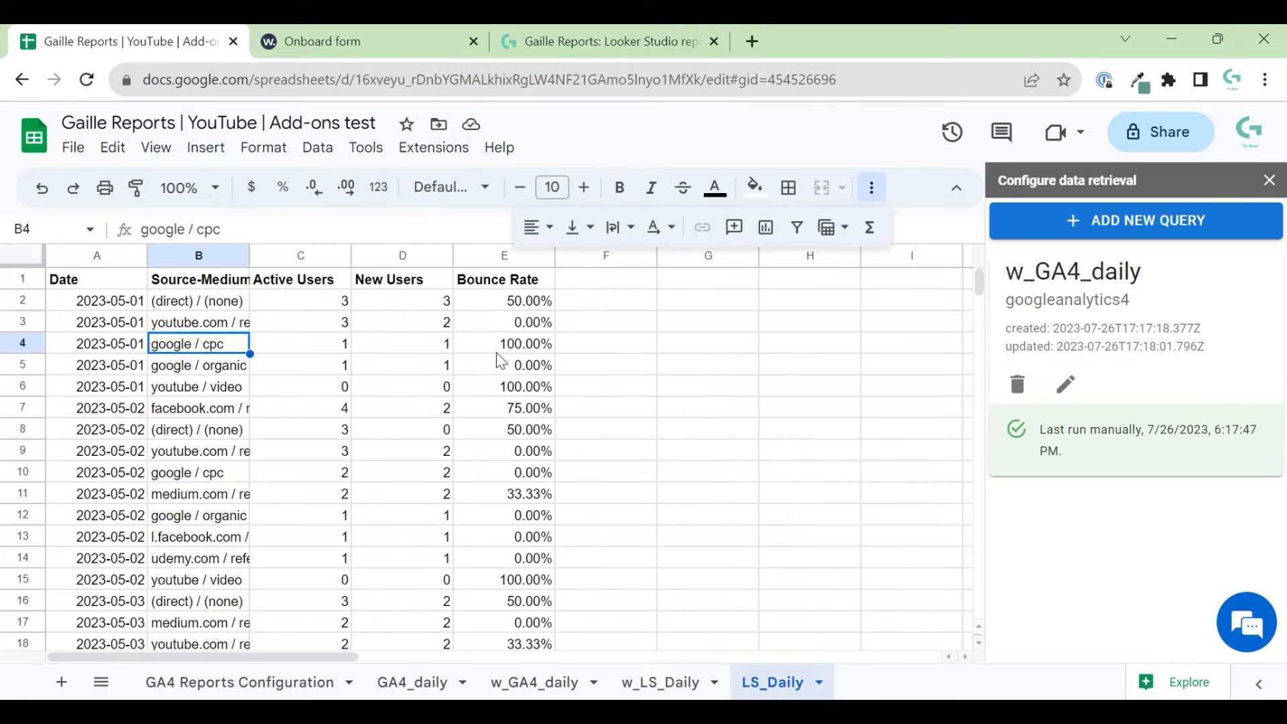
left_click(488, 324)
- Compare LS_Daily with w_LS_Daily, ending on w_LS_Daily's Sessions and Active Users values
left_click(627, 683)
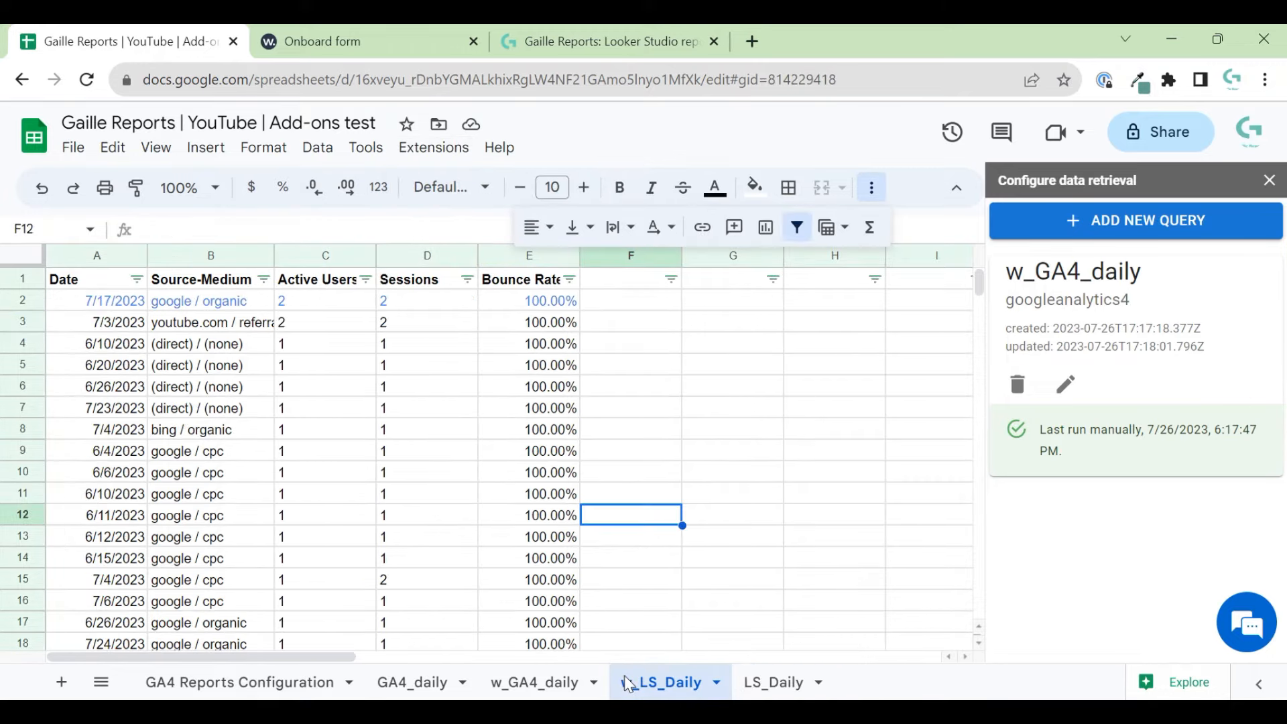
left_click(784, 683)
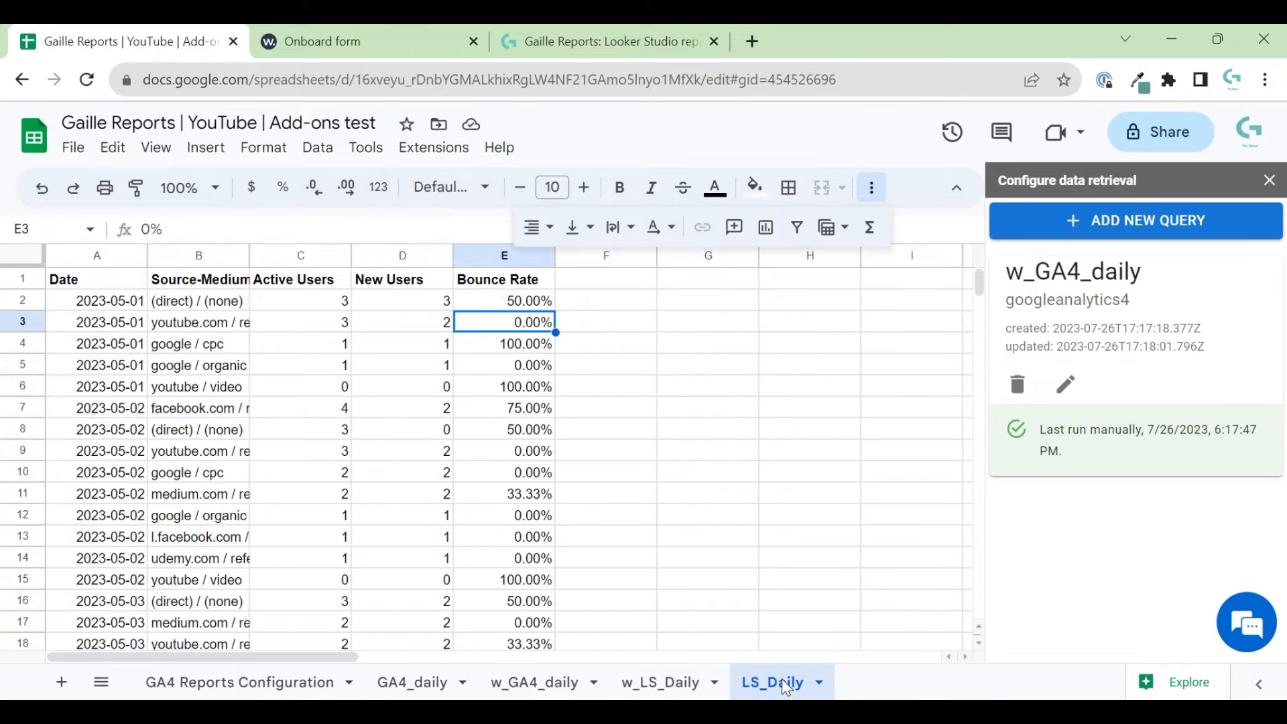
left_click(653, 684)
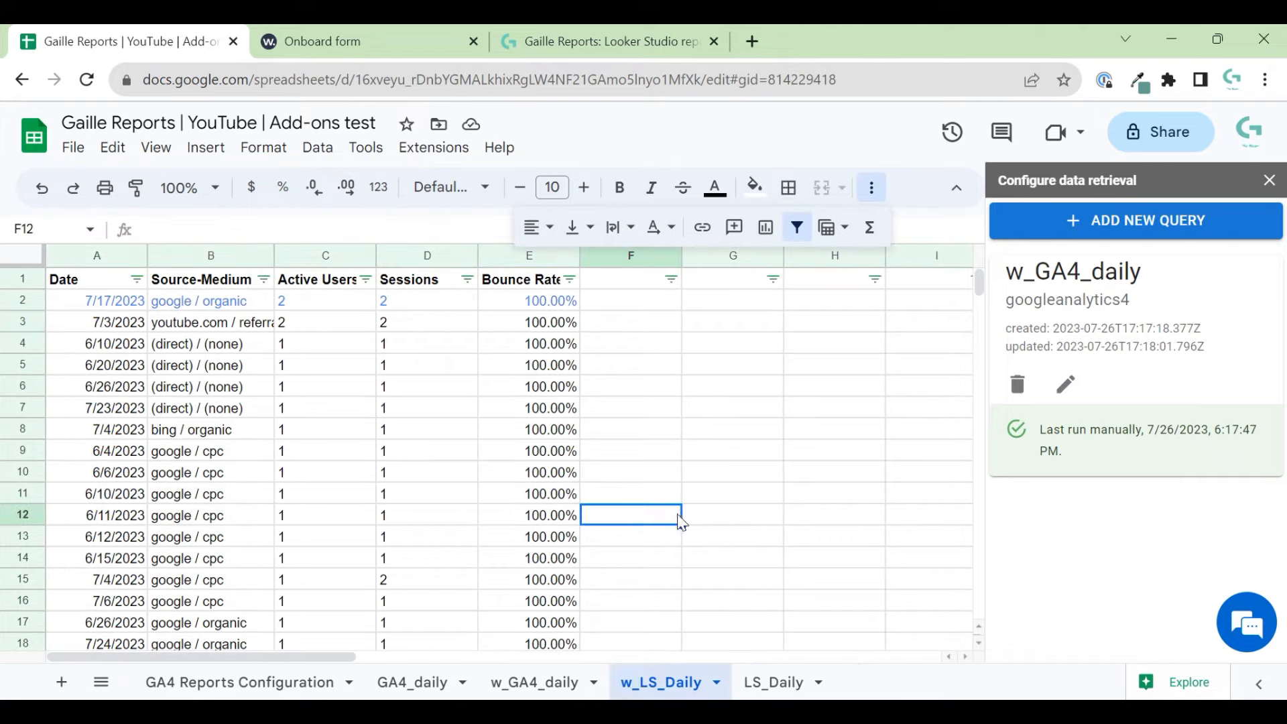
left_click(884, 194)
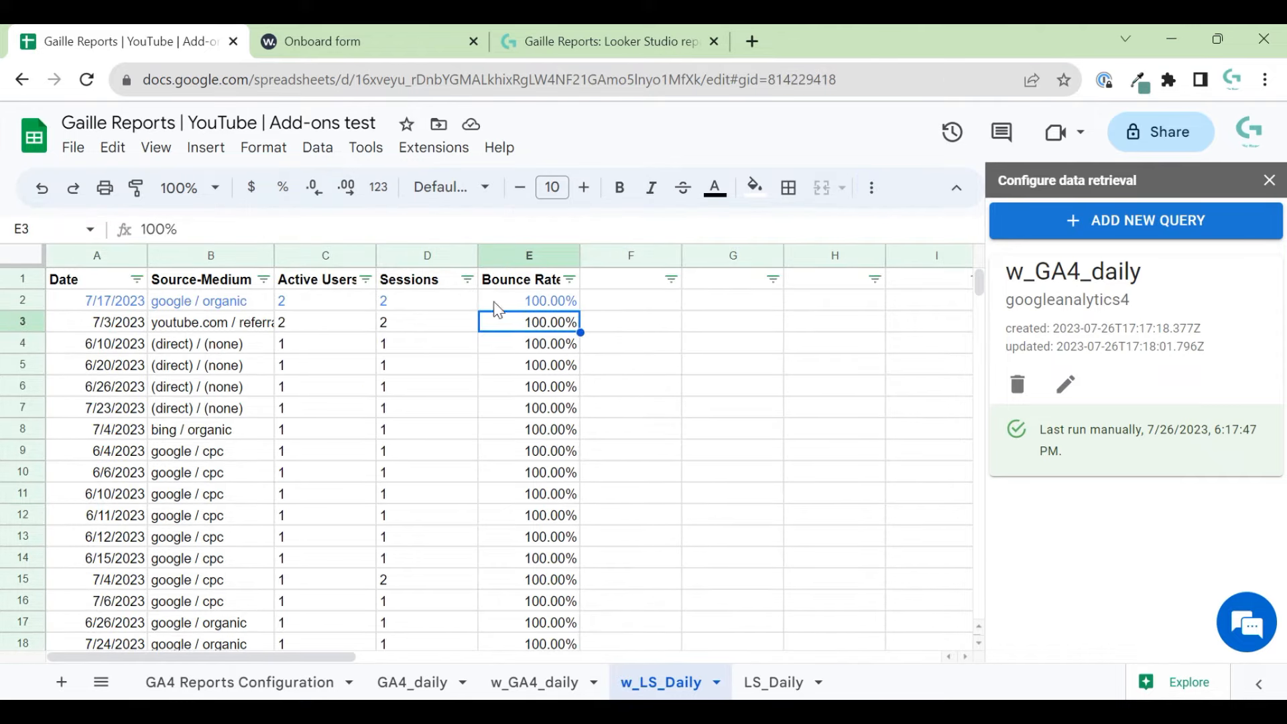
left_click(398, 303)
left_click(336, 325)
- Widen column B and check the formulas behind Active Users and Bounce Rate
left_click(323, 303)
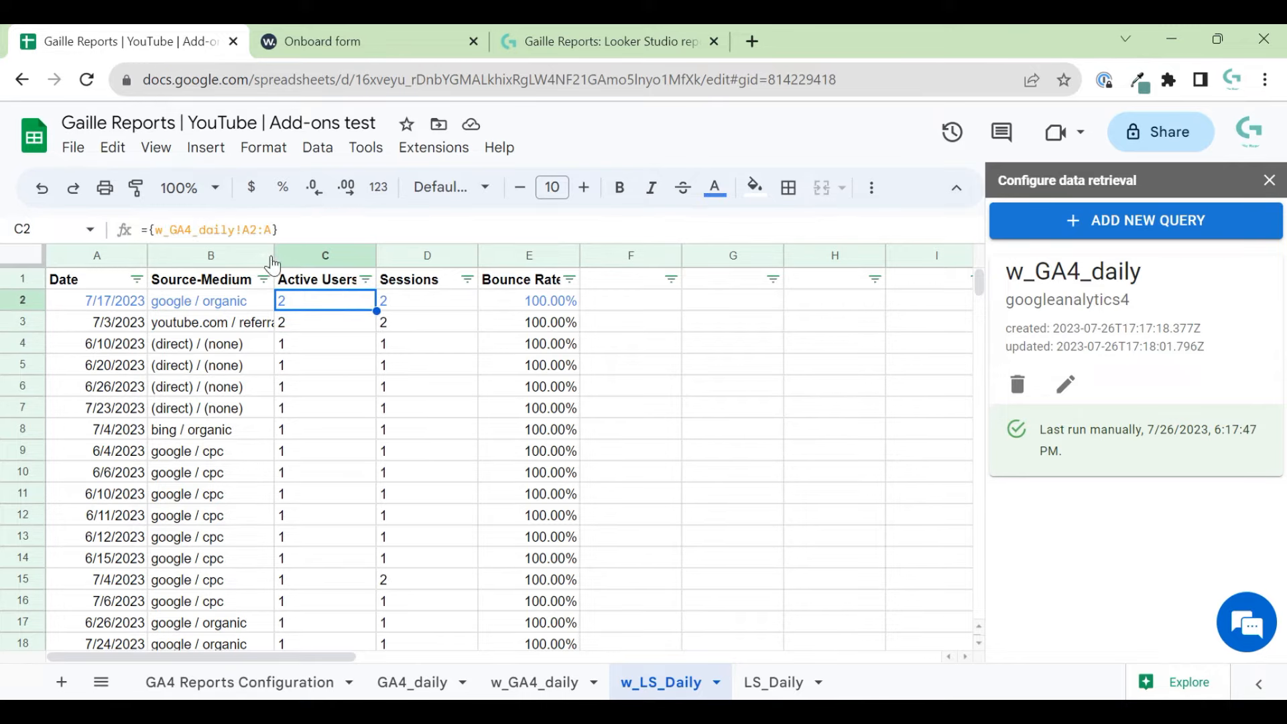
mouse_move(274, 260)
left_mouse_down()
mouse_move(314, 259)
mouse_move(293, 263)
left_mouse_up()
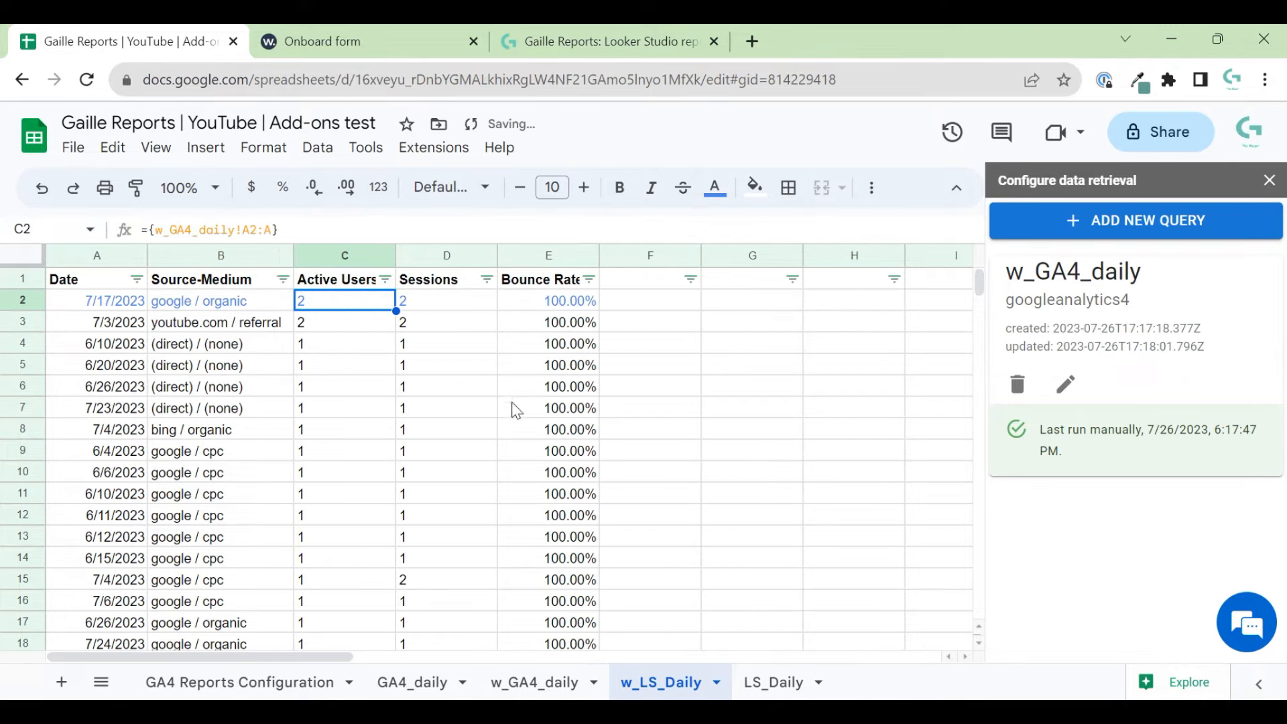
left_click(719, 407)
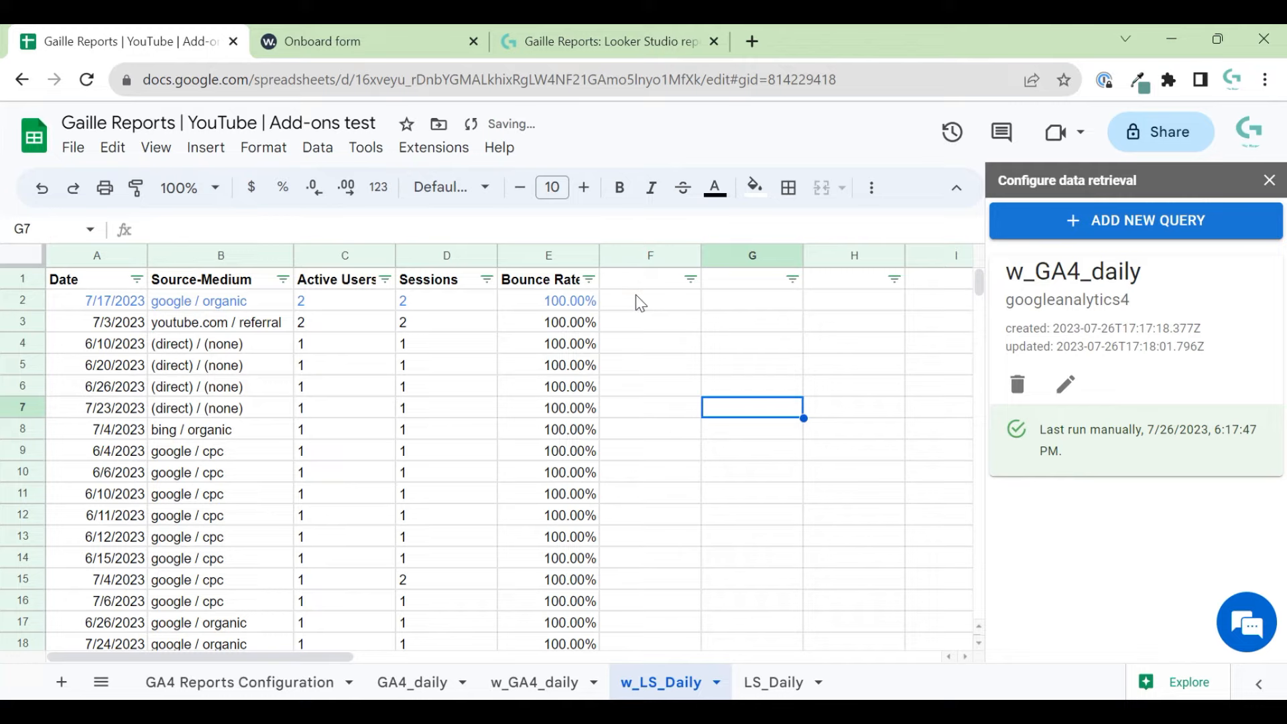
left_click(538, 307)
scroll(590, 456, "down", 7)
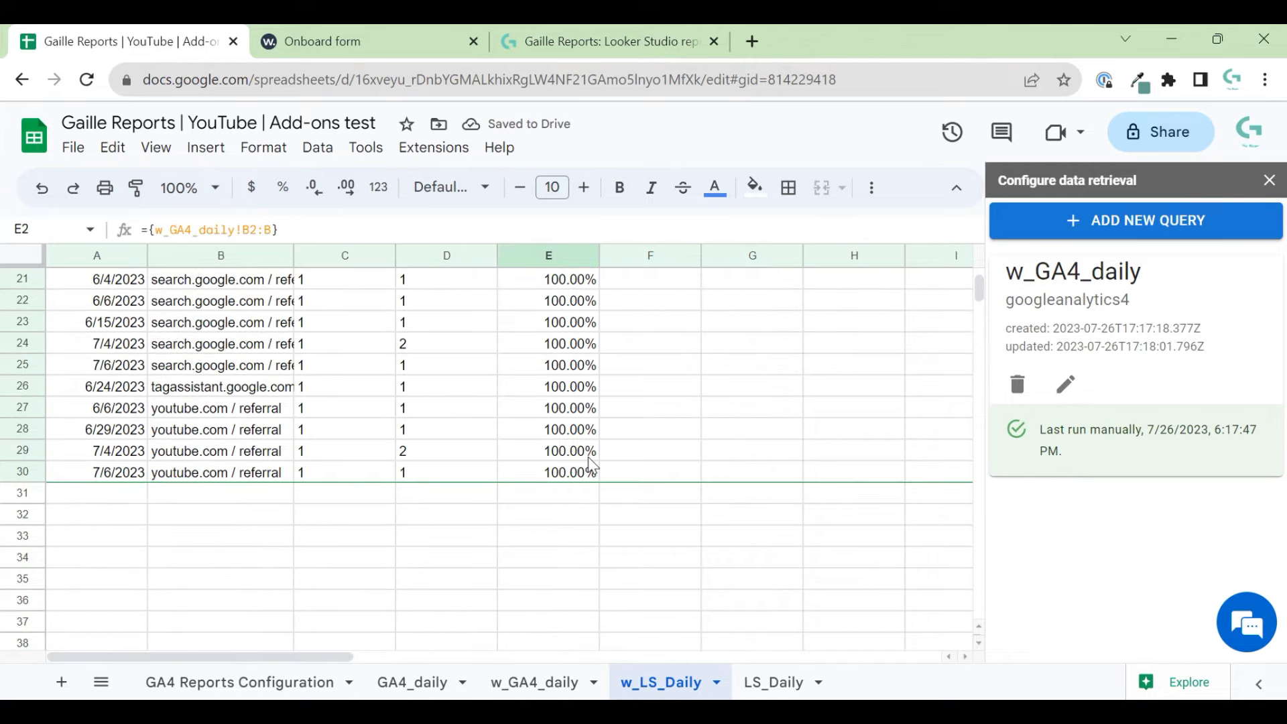
scroll(592, 463, "up", 7)
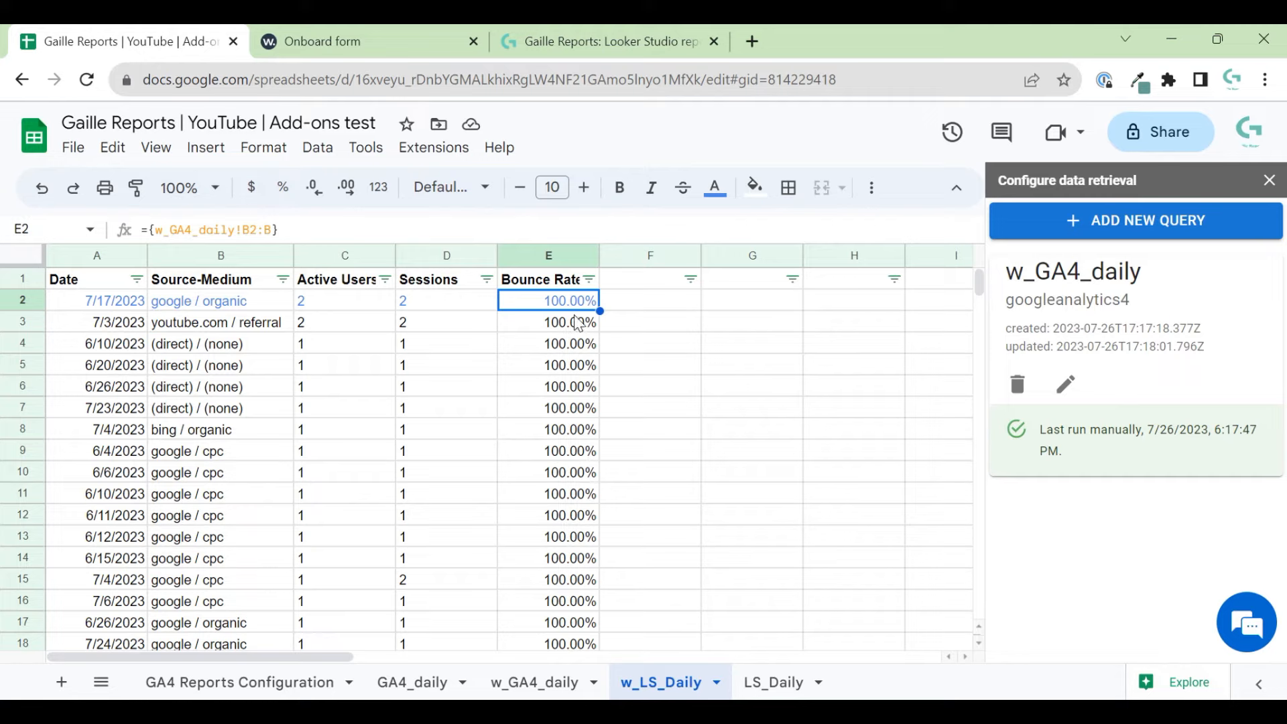
- Auto-fit column E to the Bounce Rate header
left_click(593, 254)
left_click_drag(600, 245, 665, 383)
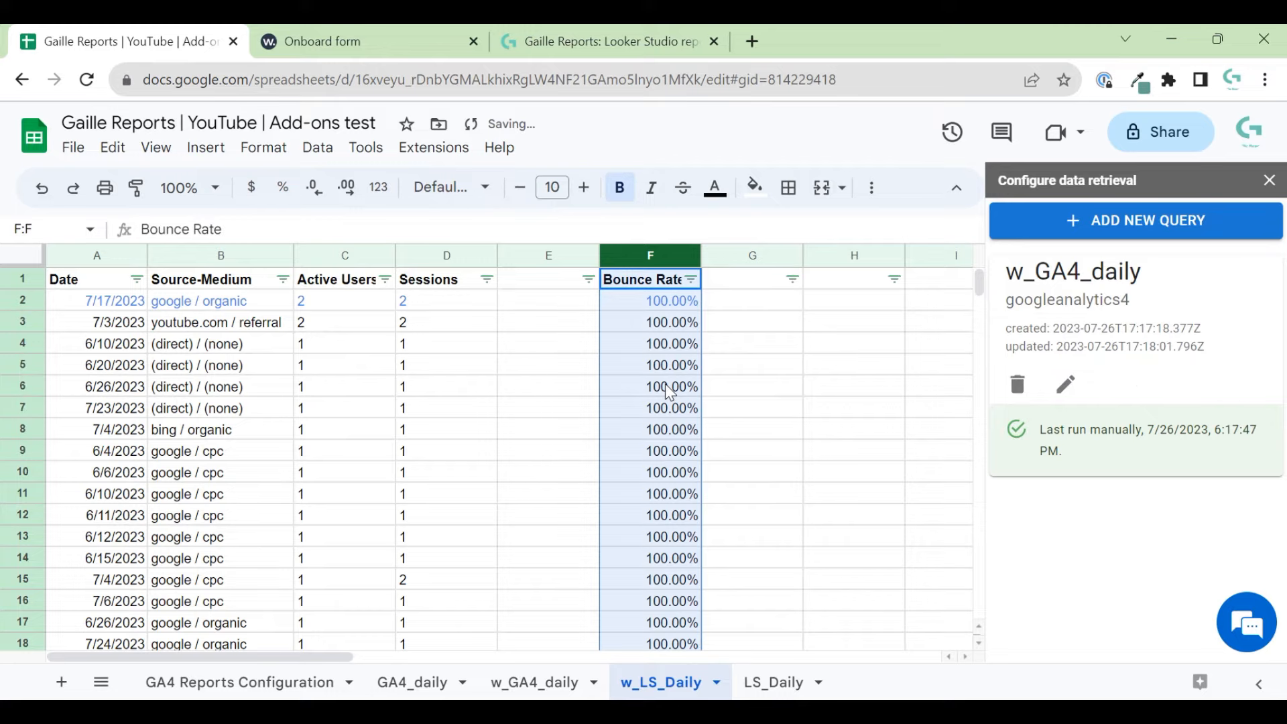
left_click(627, 331)
double_click(598, 251)
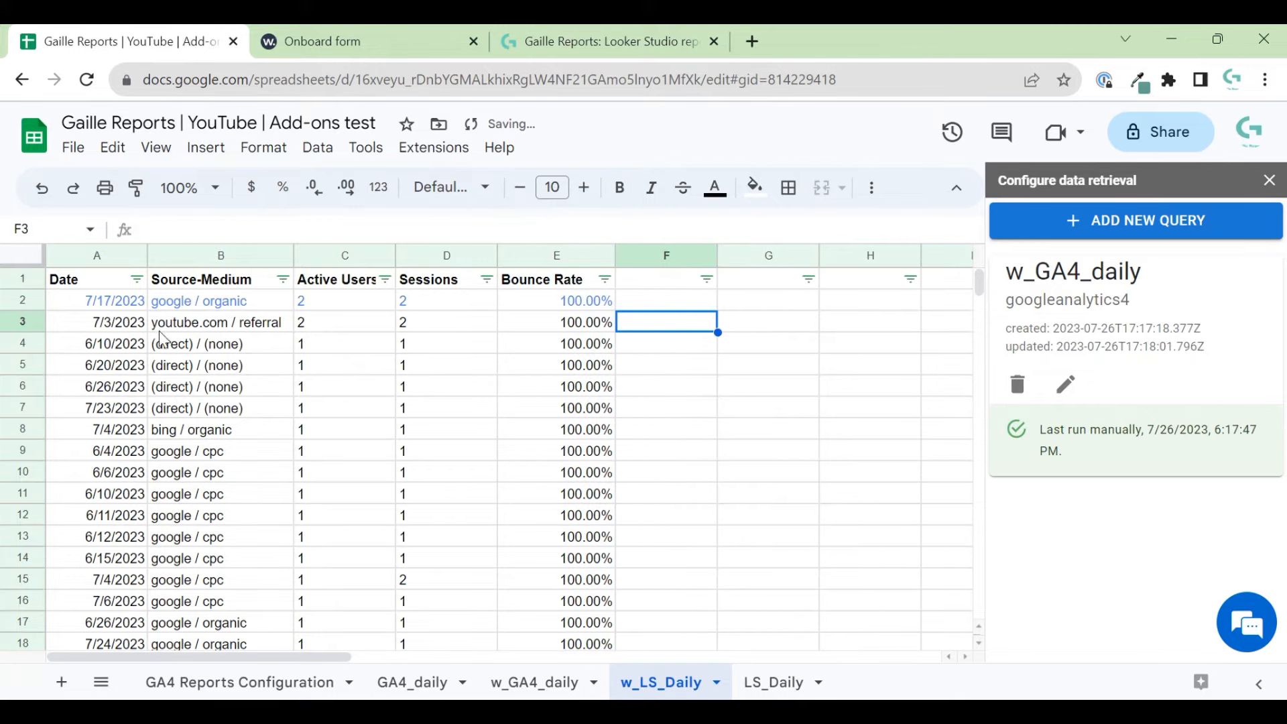
- Compare the last data rows across w_GA4_daily, GA4_daily, LS_Daily and w_LS_Daily
left_click(535, 681)
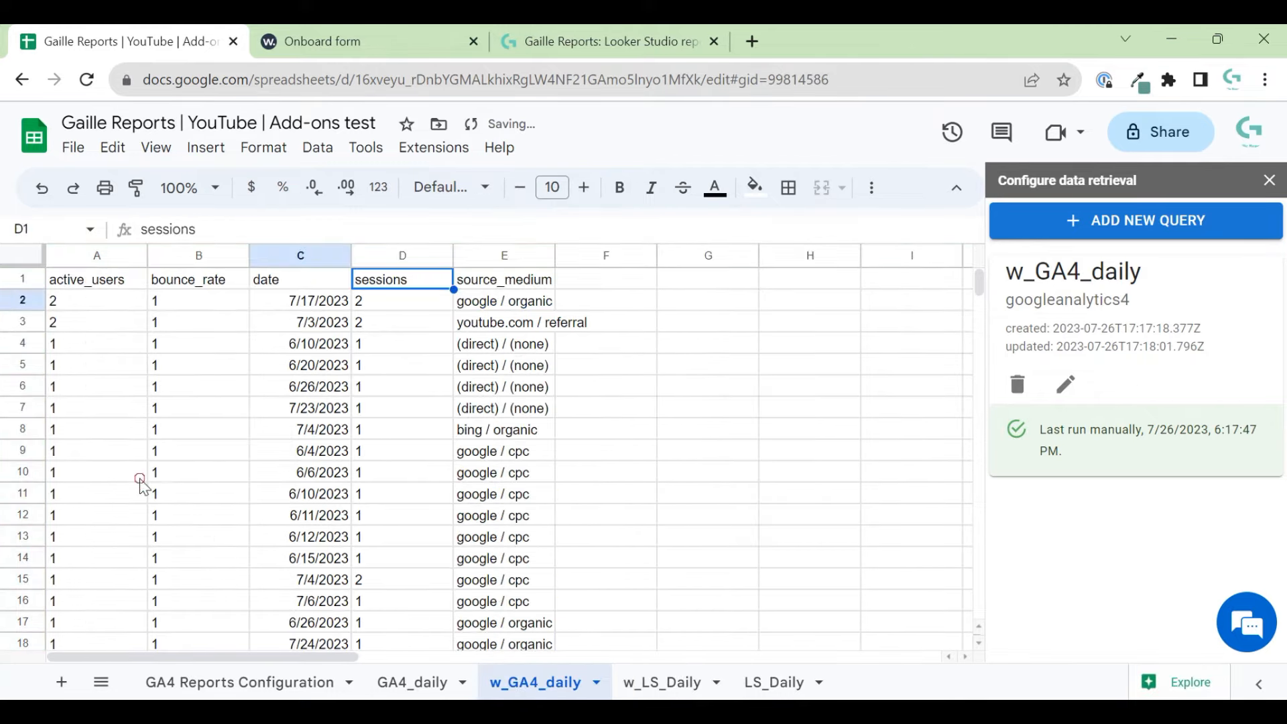
left_click(402, 683)
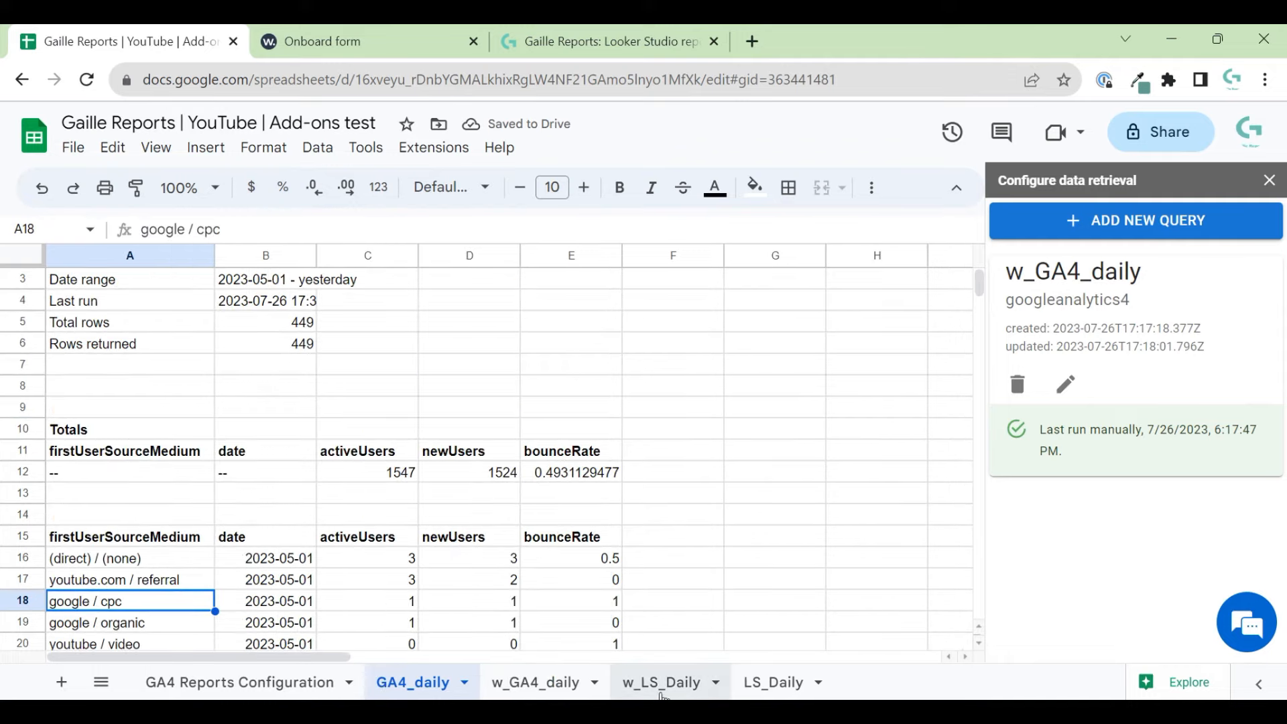
left_click(760, 690)
key("ctrl+Down")
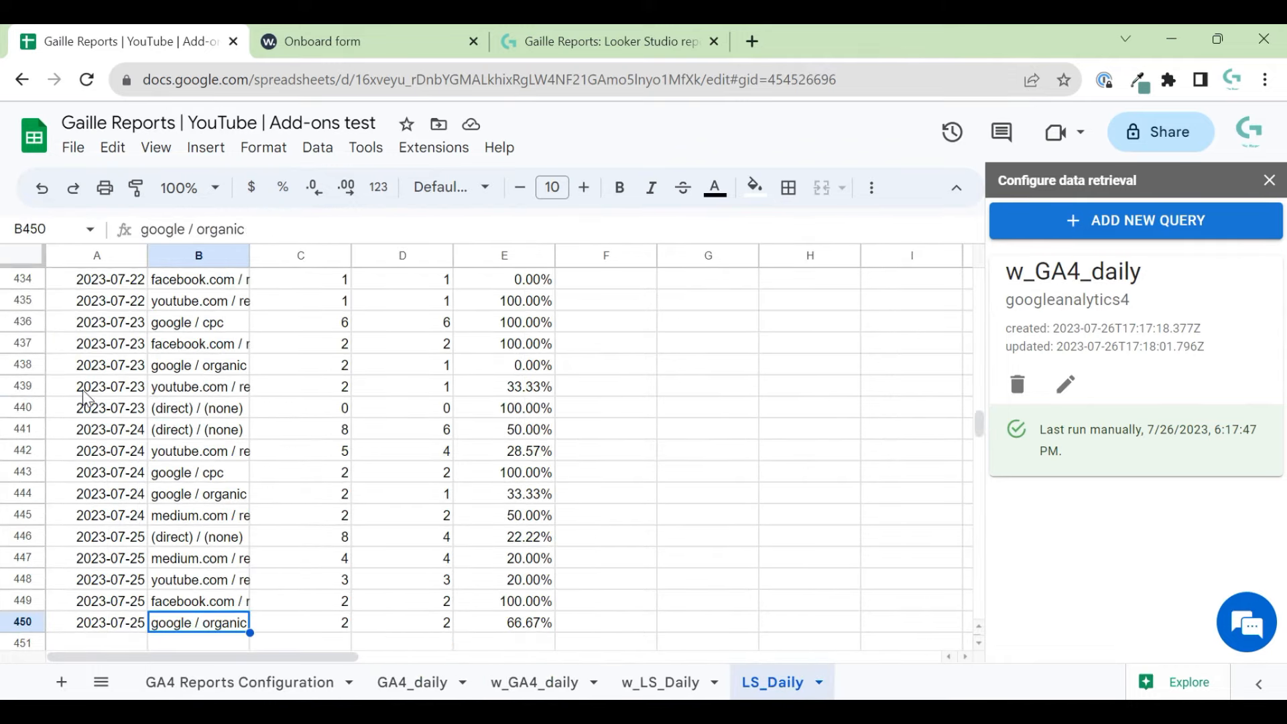
key("Left")
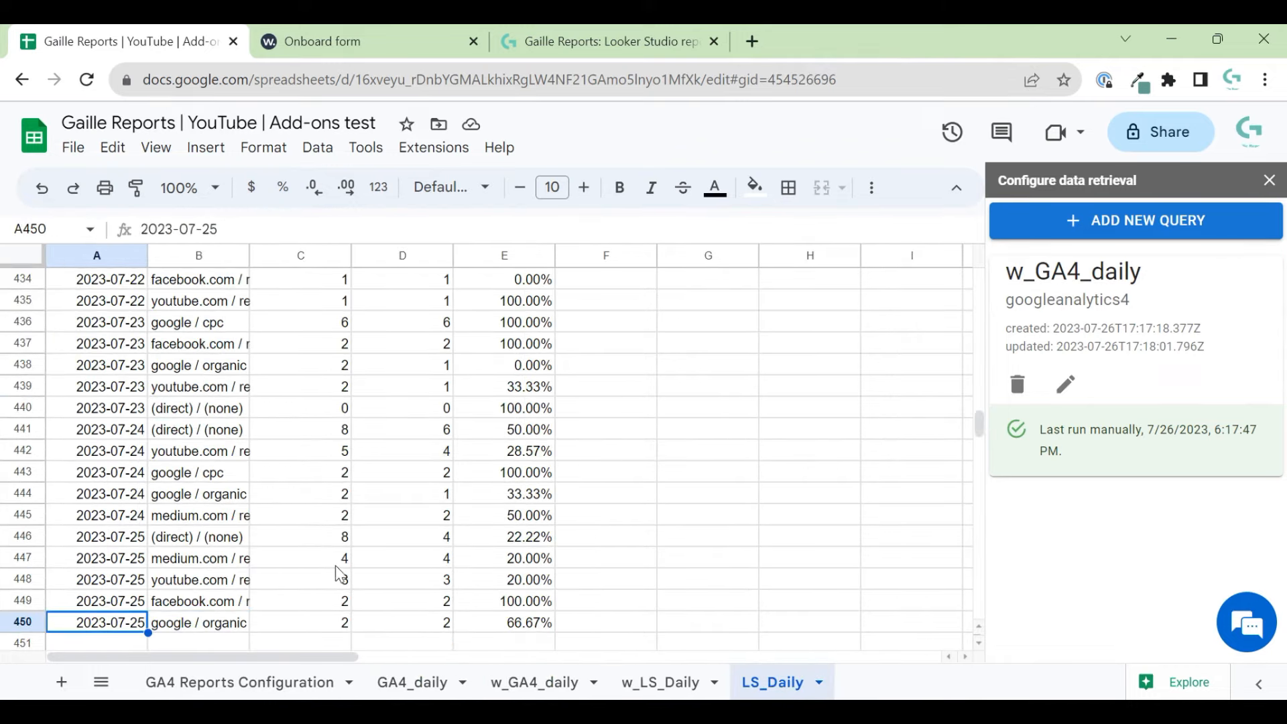
left_click(669, 690)
left_click(161, 432)
key("ctrl+Down")
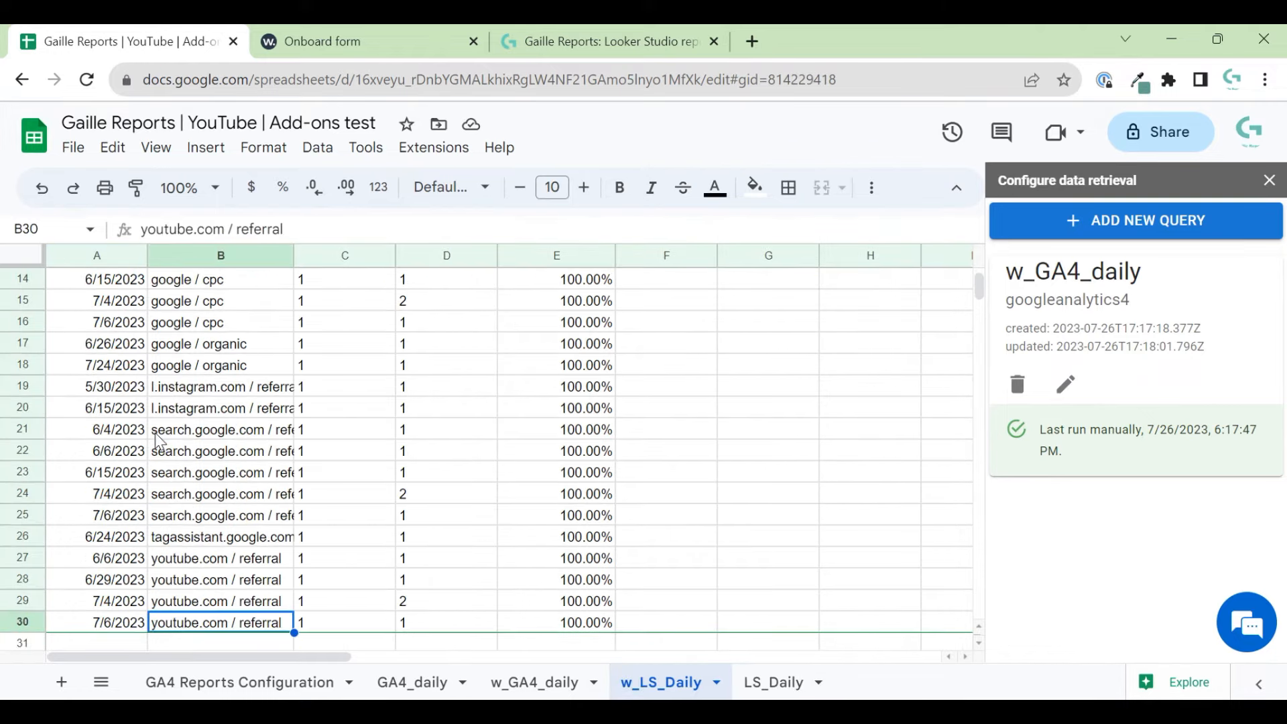
key("ctrl+Up")
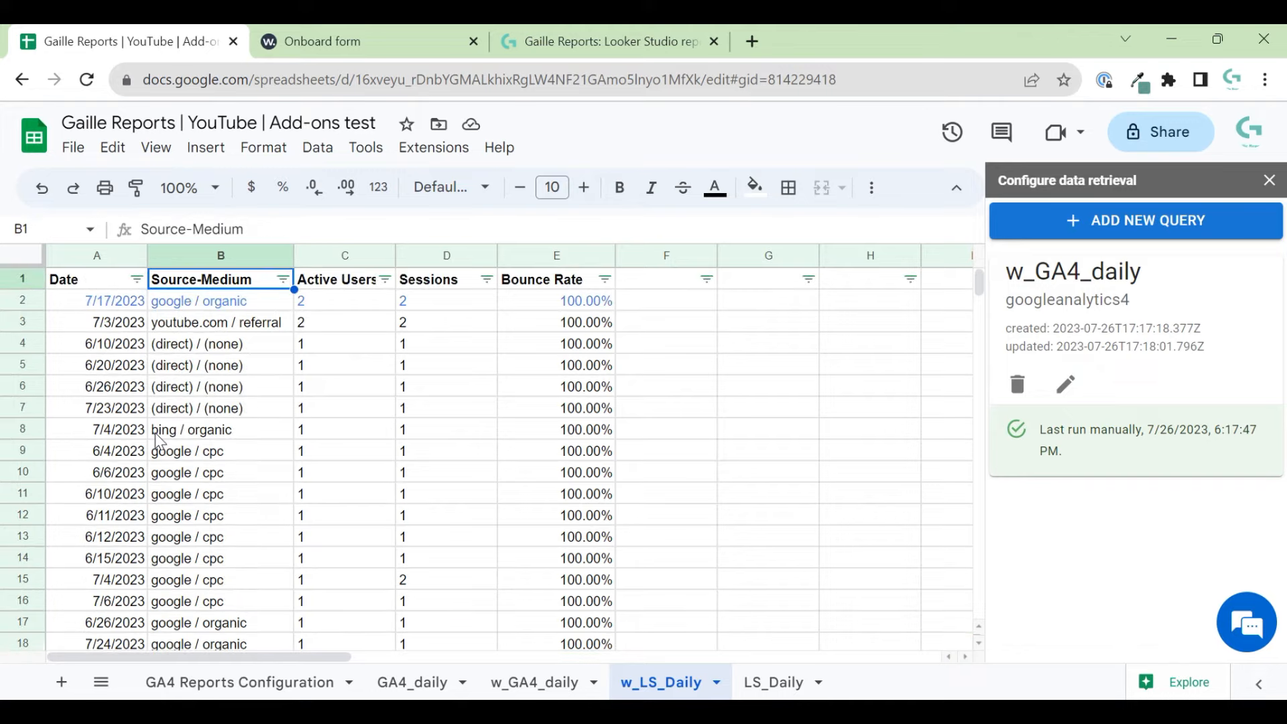
- Widen column B further so entries like l.instagram.com / referral fit
left_click(308, 255)
left_click(323, 323)
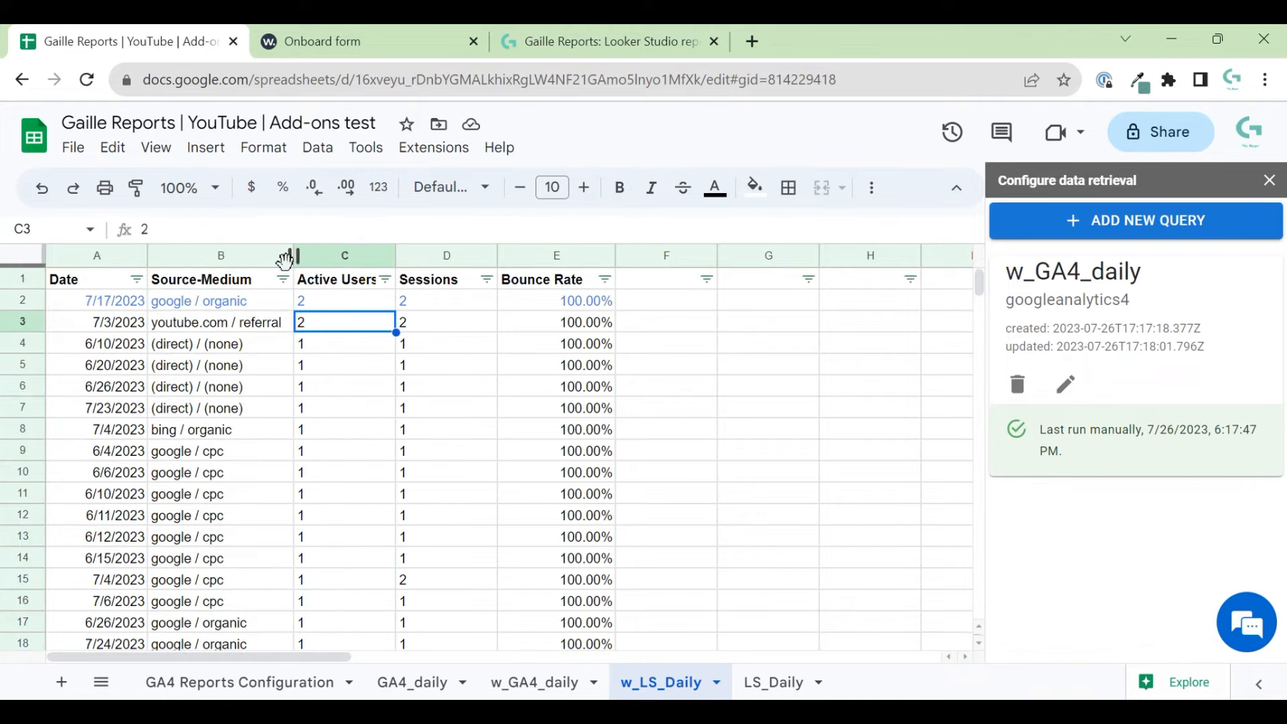
left_click_drag(295, 255, 322, 256)
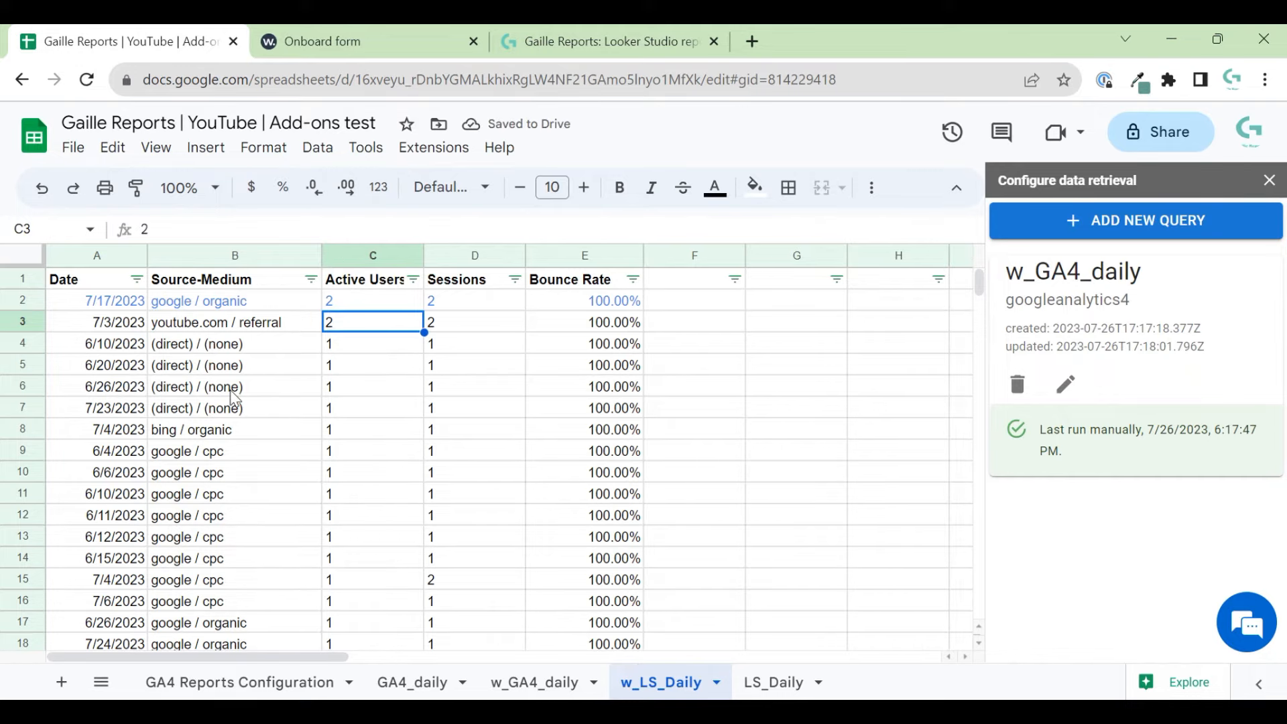
scroll(460, 516, "down", 7)
scroll(459, 516, "up", 6)
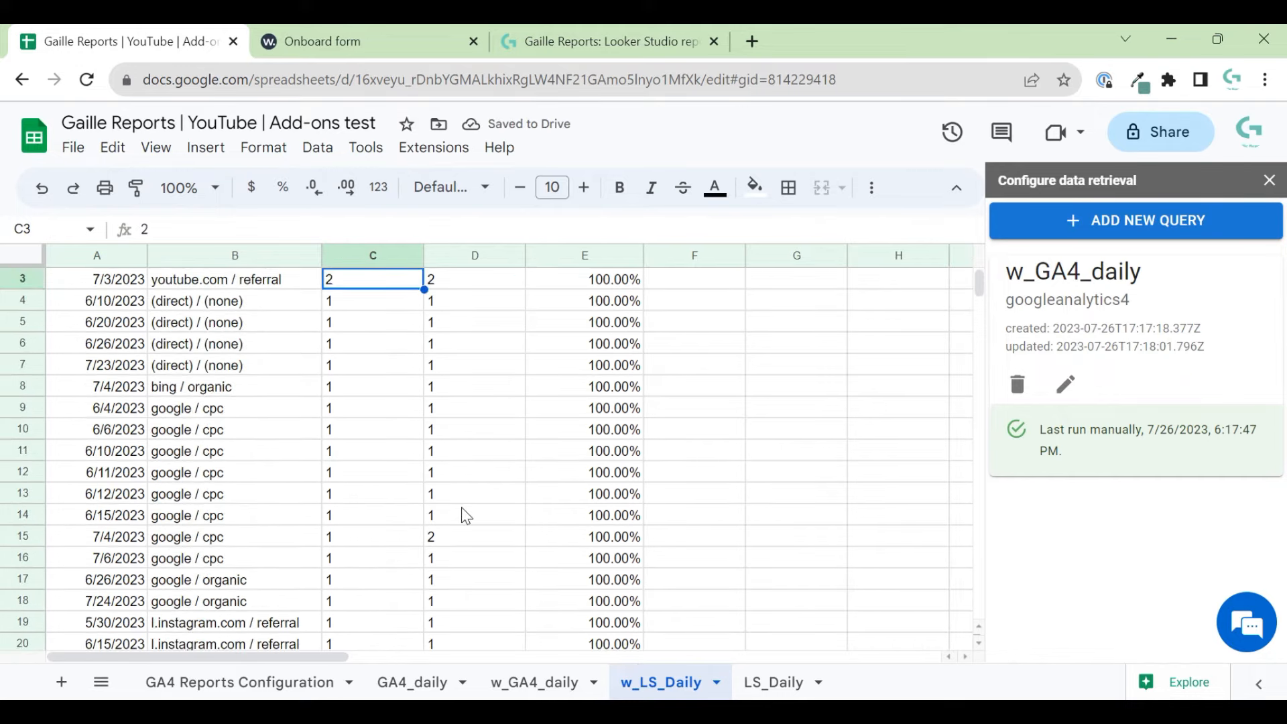
- Review the w_GA4_daily query's account, date range, fields, filter and refresh settings
left_click(1064, 384)
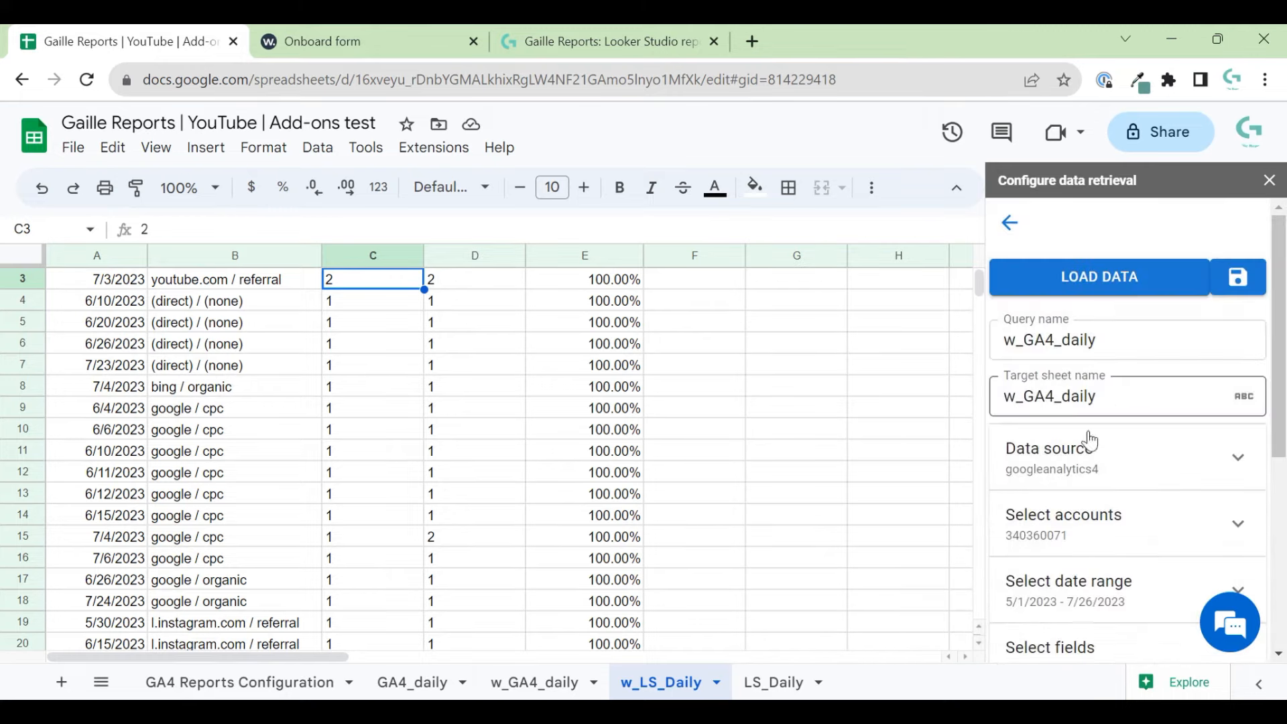
left_click(1135, 533)
scroll(1151, 557, "down", 2)
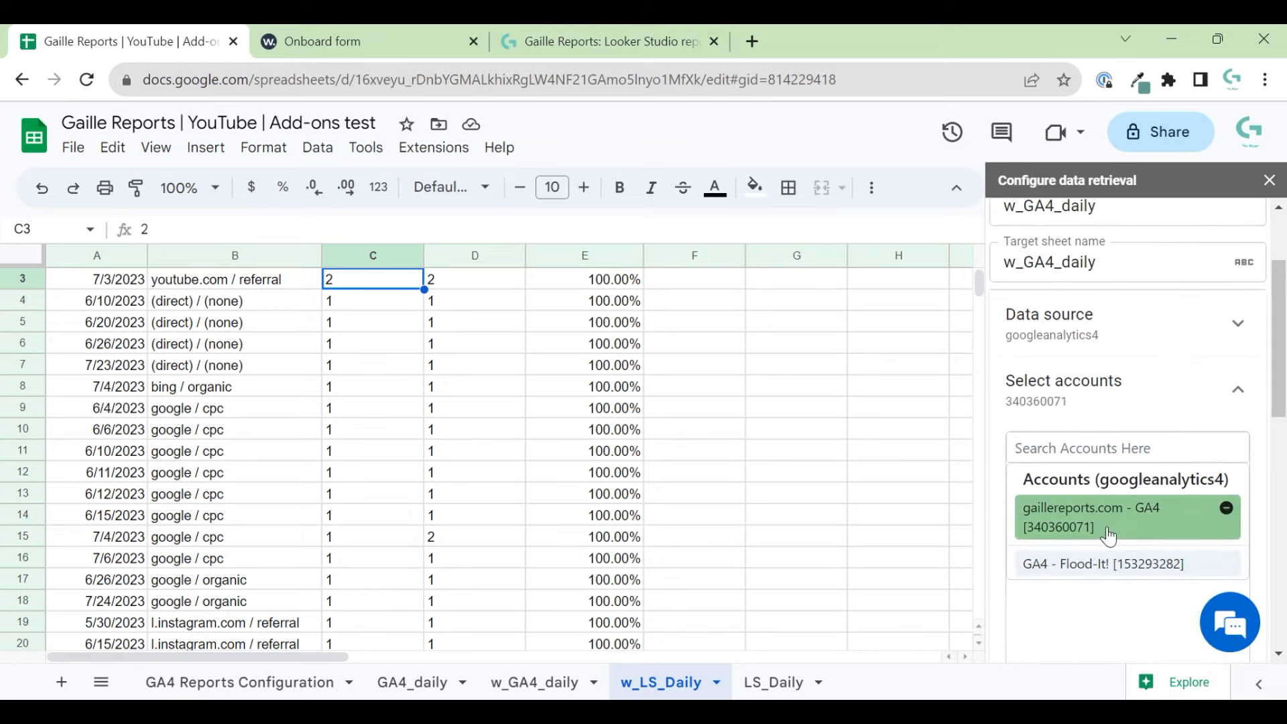
left_click(1107, 535)
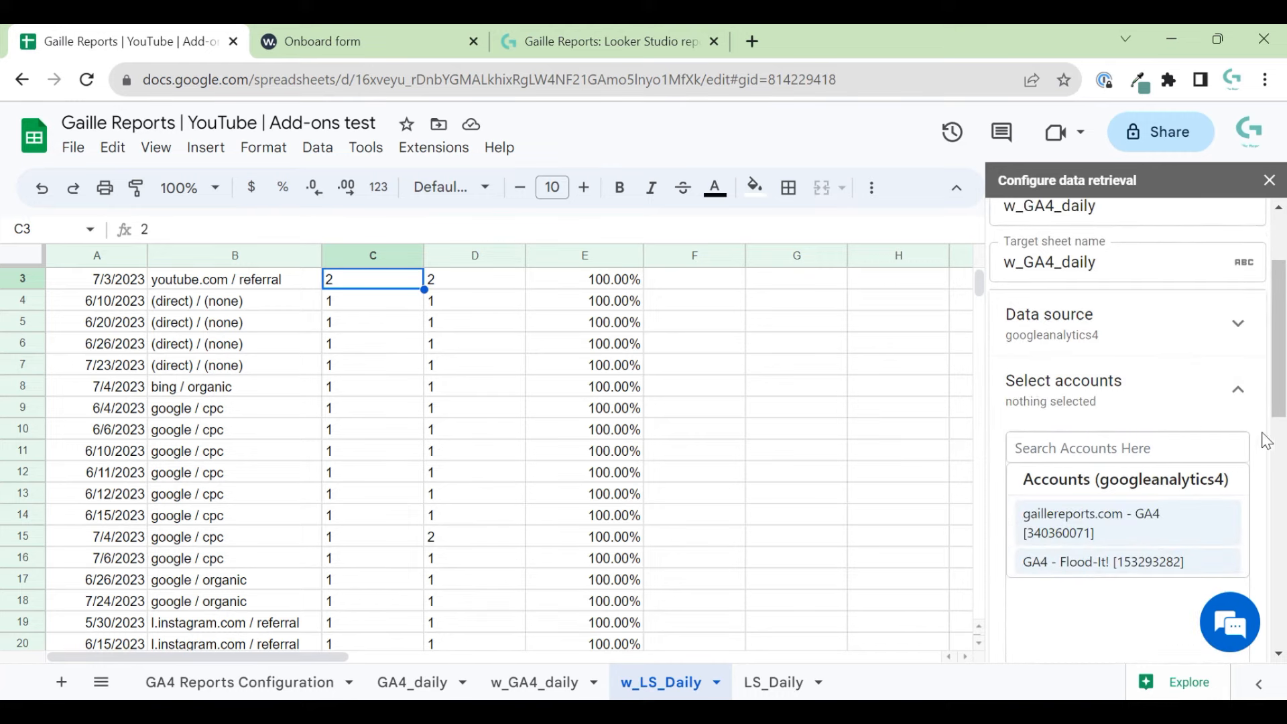
left_click(1238, 410)
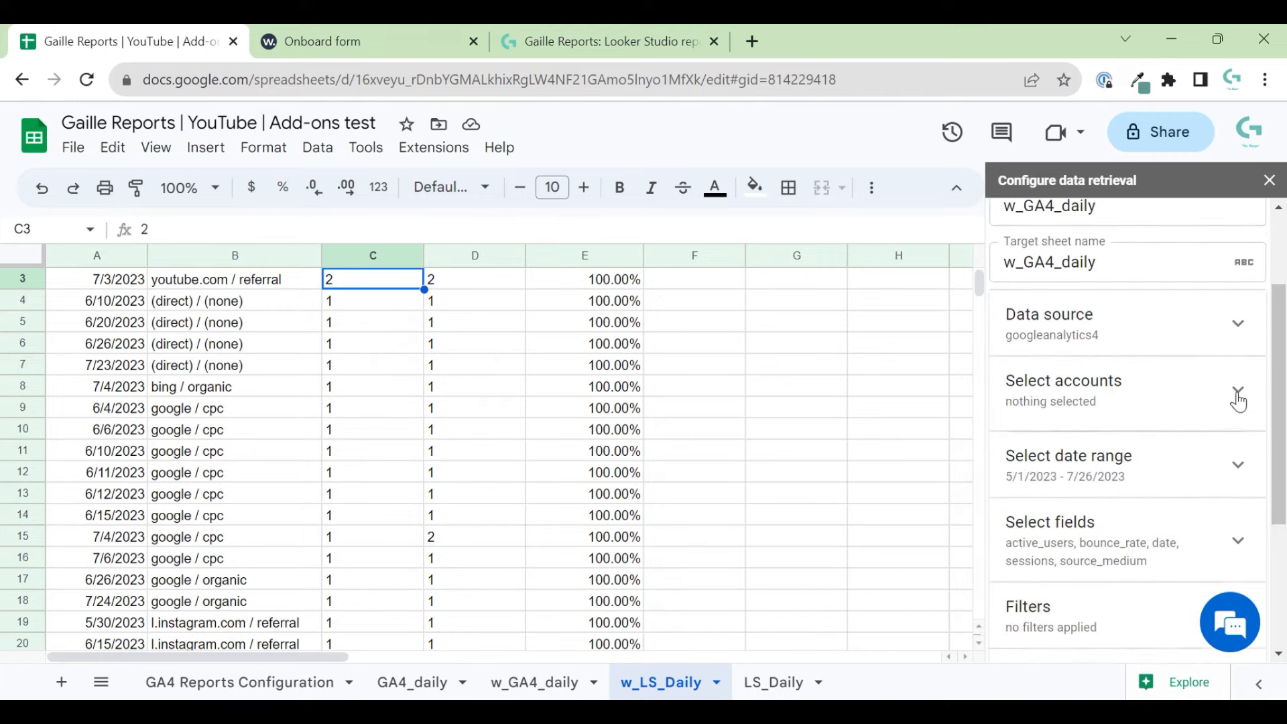
left_click(1181, 466)
scroll(1180, 473, "down", 10)
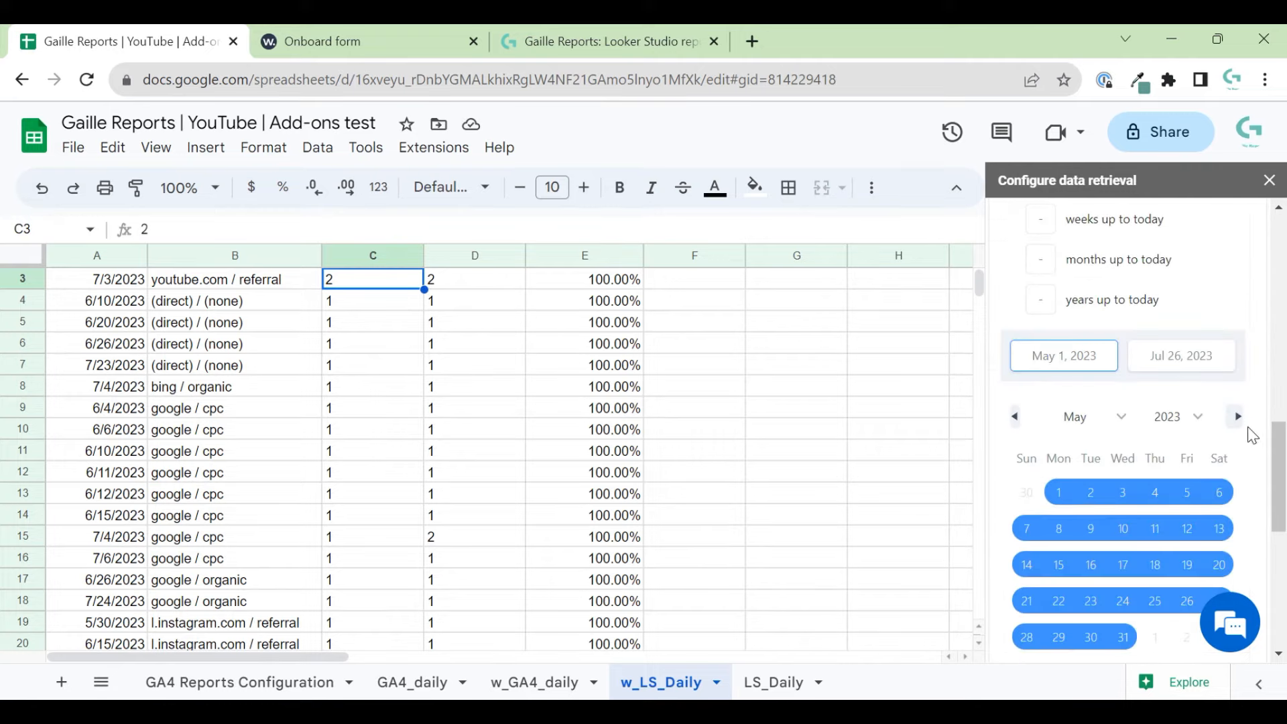
scroll(1252, 455, "down", 5)
scroll(1188, 460, "down", 2)
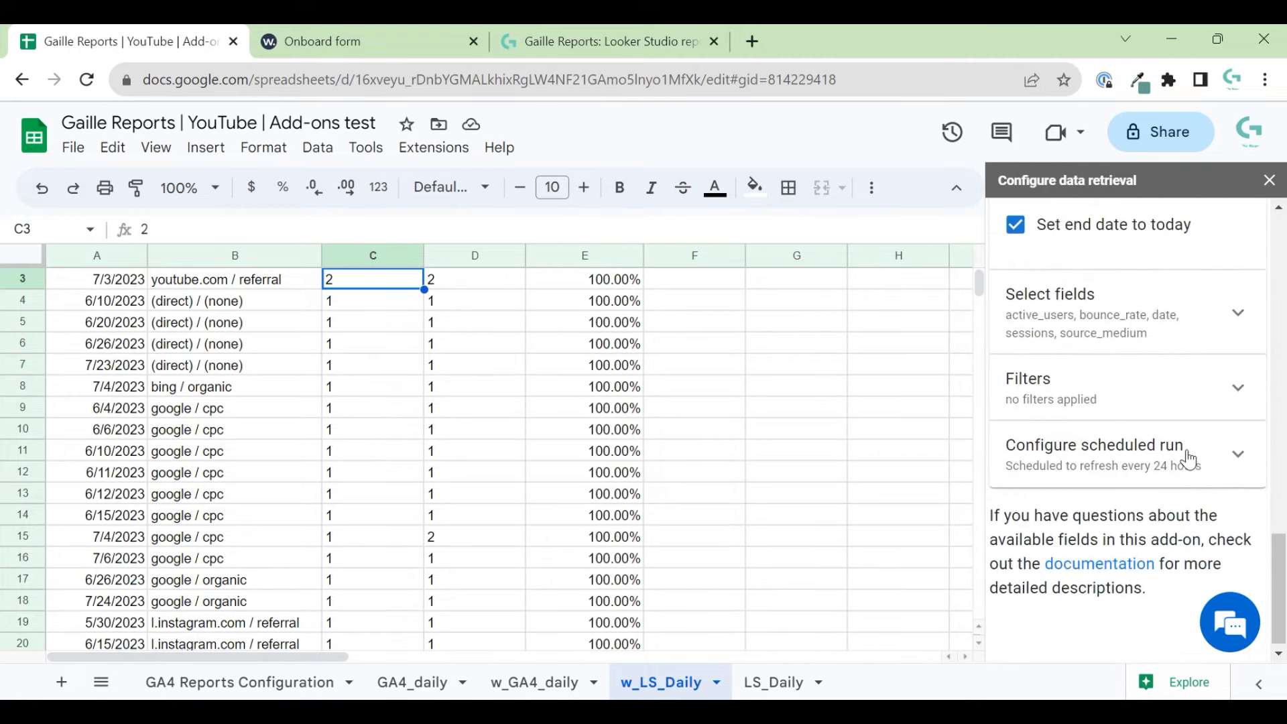
left_click(1085, 320)
left_click(1114, 397)
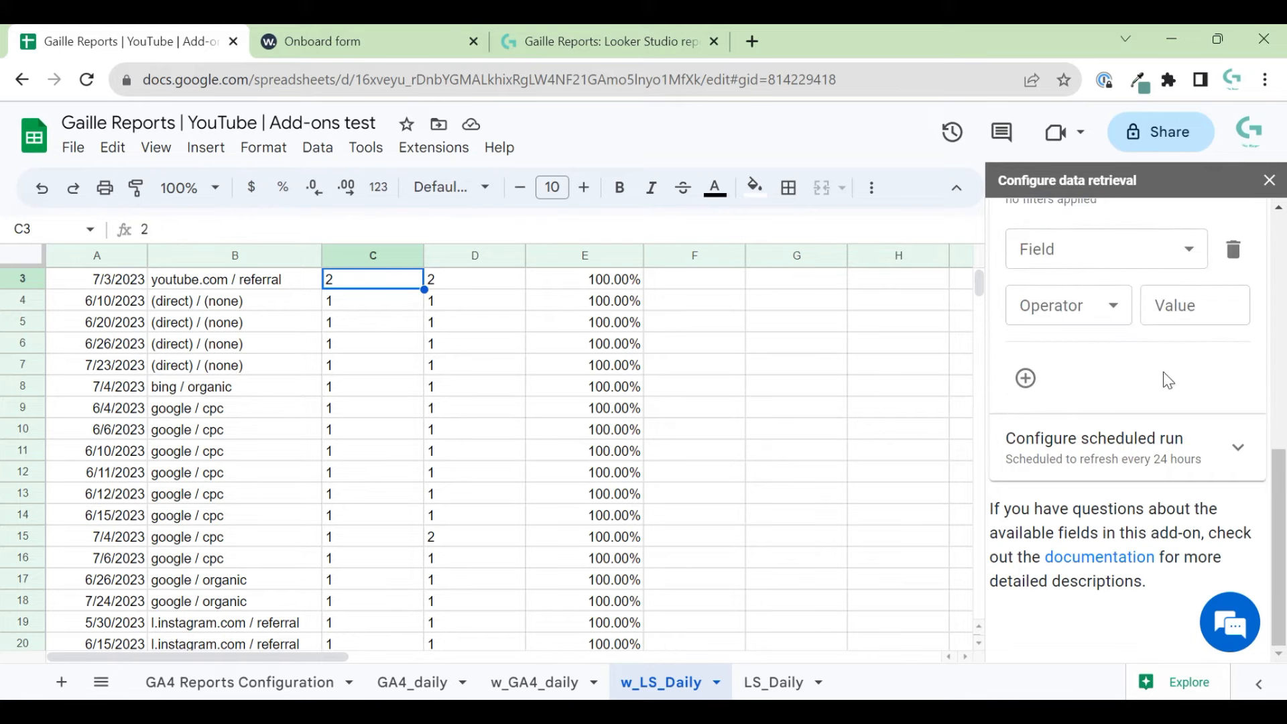
left_click(1178, 473)
scroll(1143, 293, "up", 10)
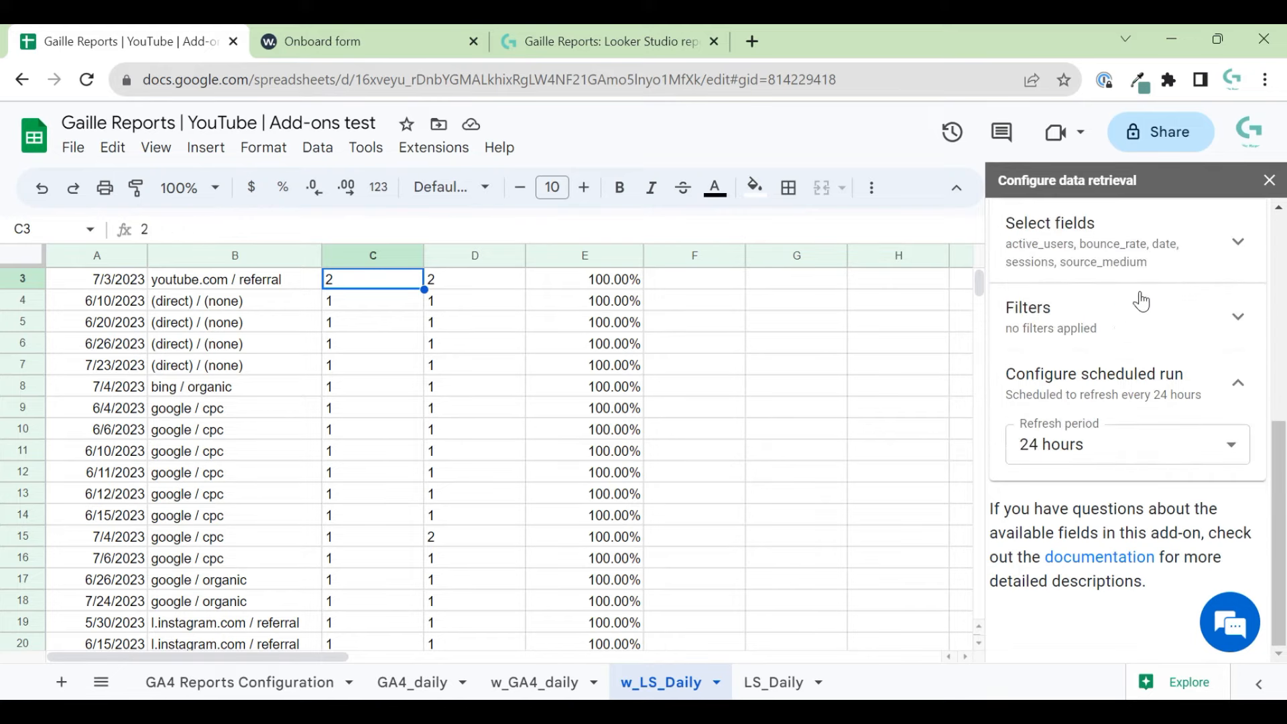
- Return to the saved-query list and freeze the header row of w_LS_Daily
left_click(1008, 220)
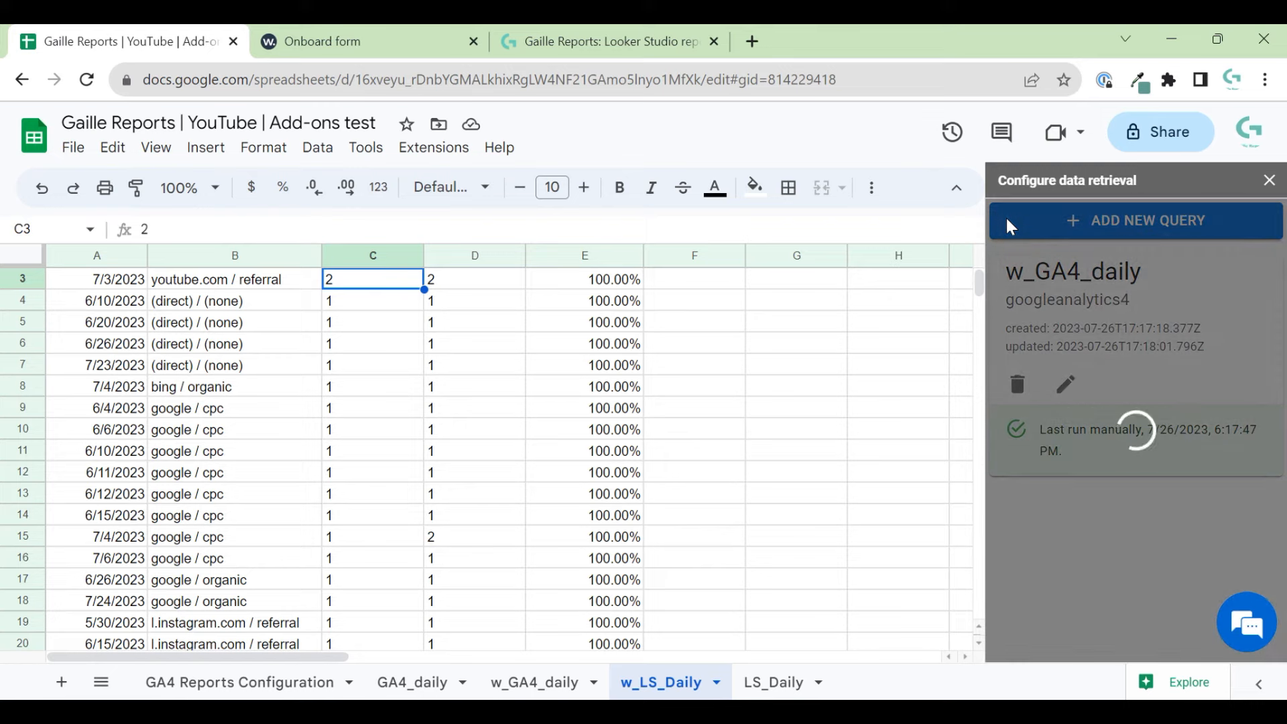
left_click(205, 148)
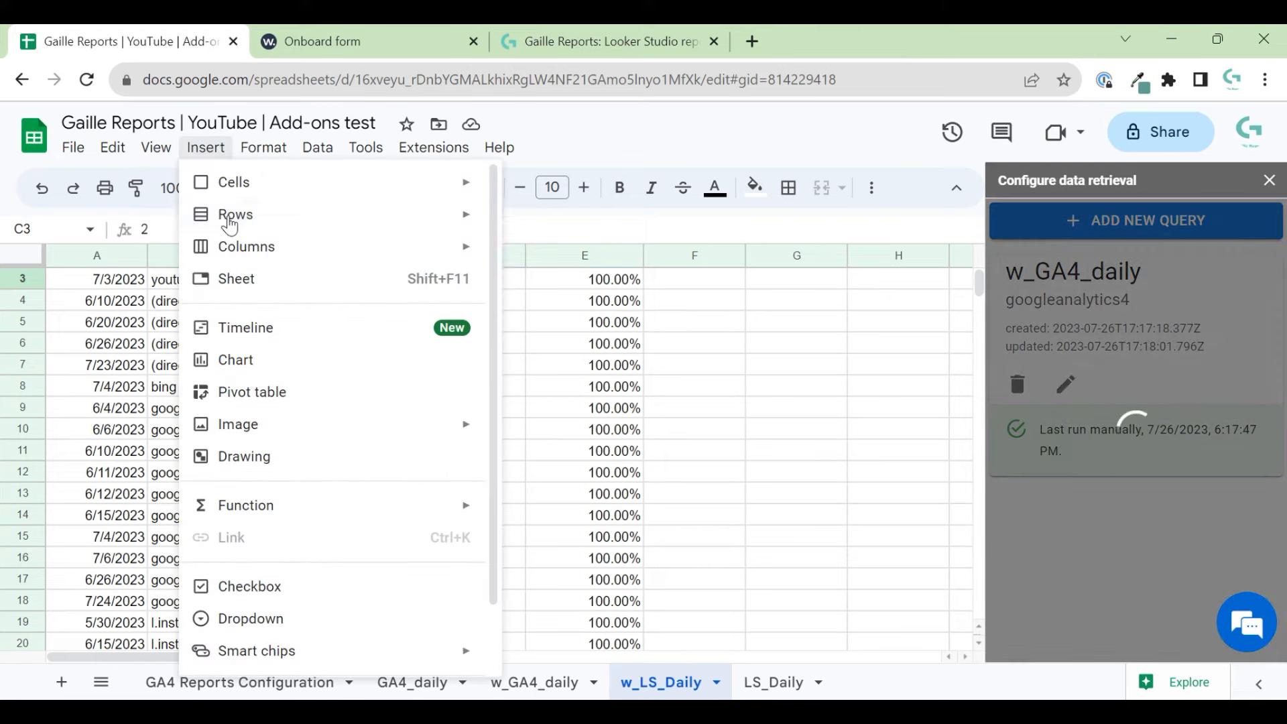
mouse_move(230, 215)
mouse_move(159, 146)
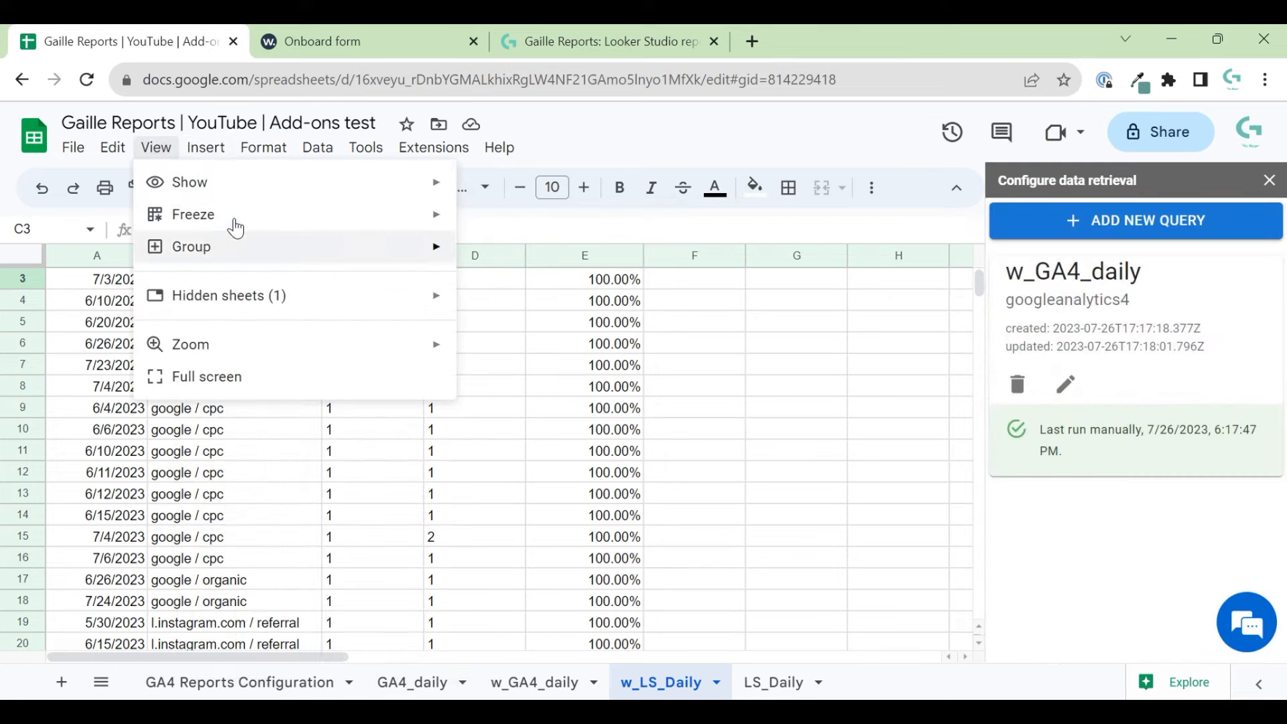
left_click(520, 253)
left_click(565, 400)
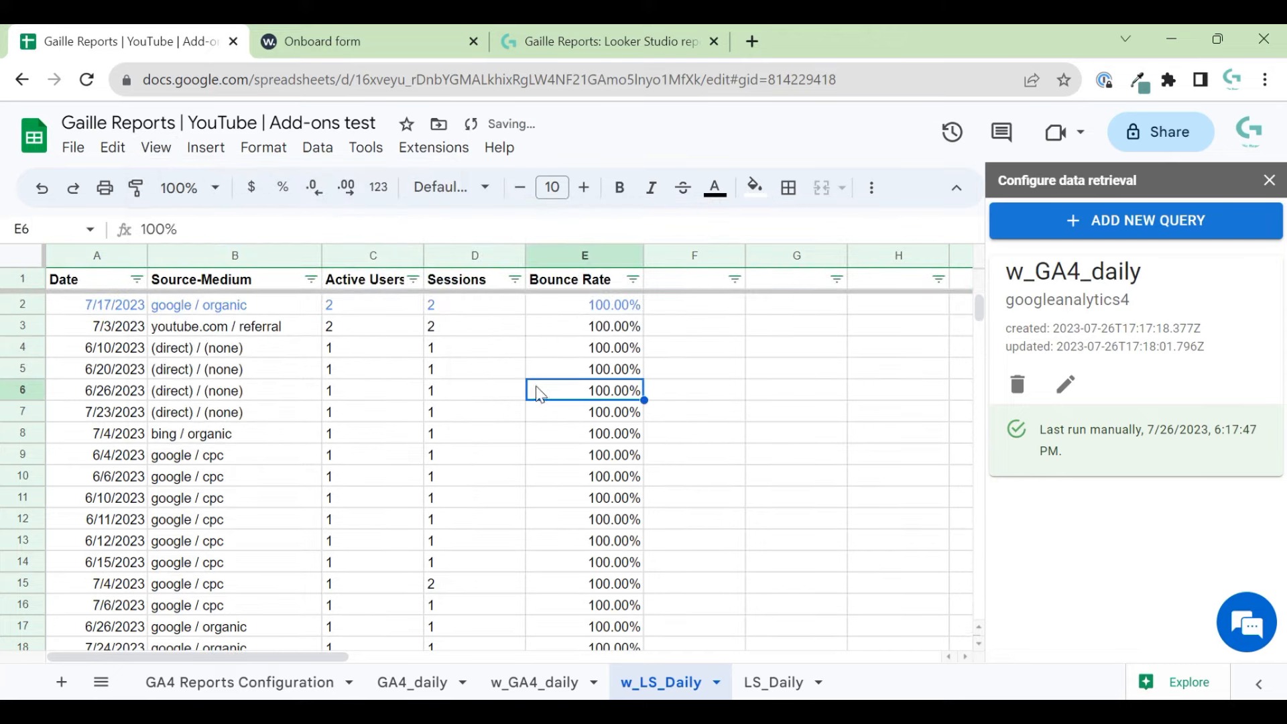
- Preview the GA4 sessions by date and source in Windsor.ai's Preview and Destination step
left_click(335, 41)
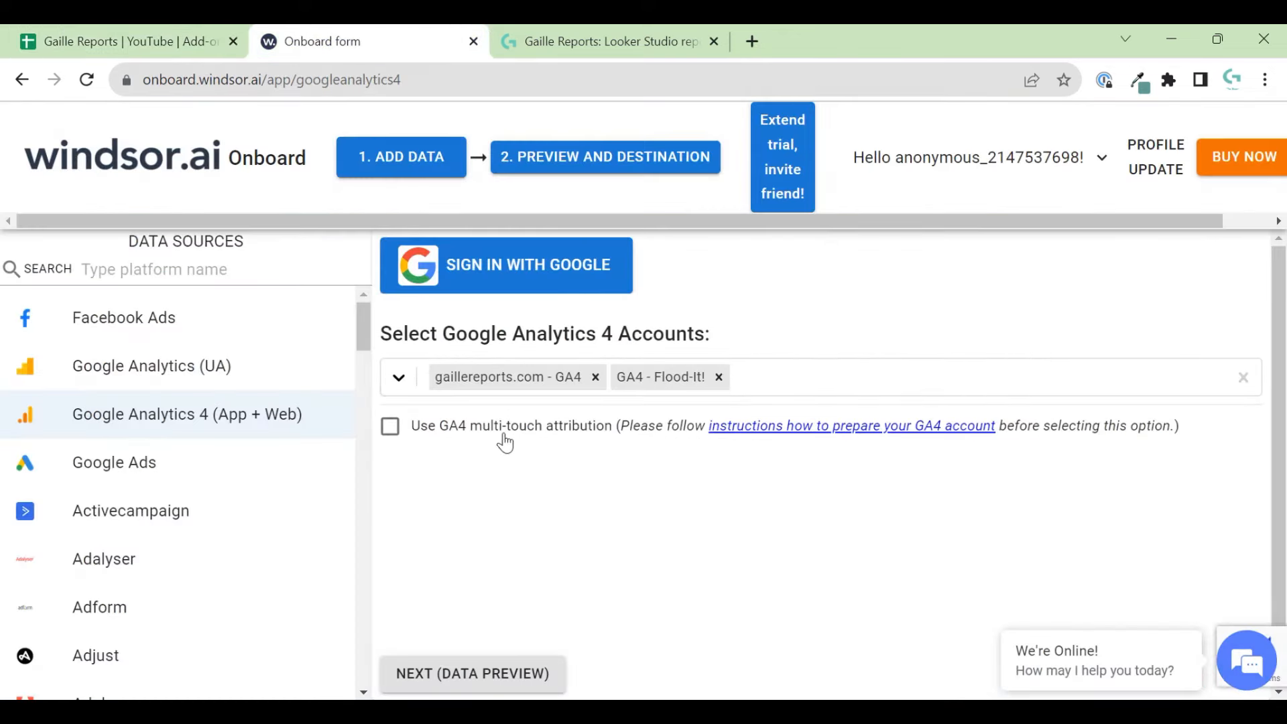
left_click(556, 172)
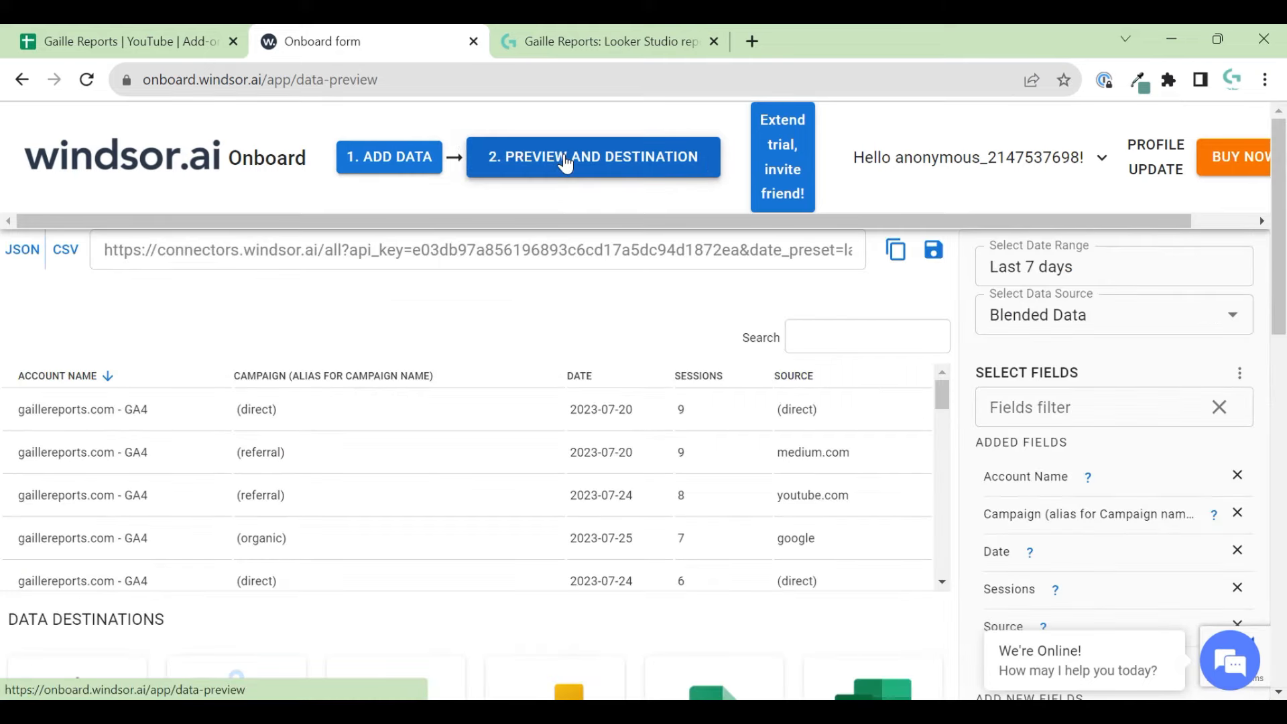
scroll(697, 489, "down", 10)
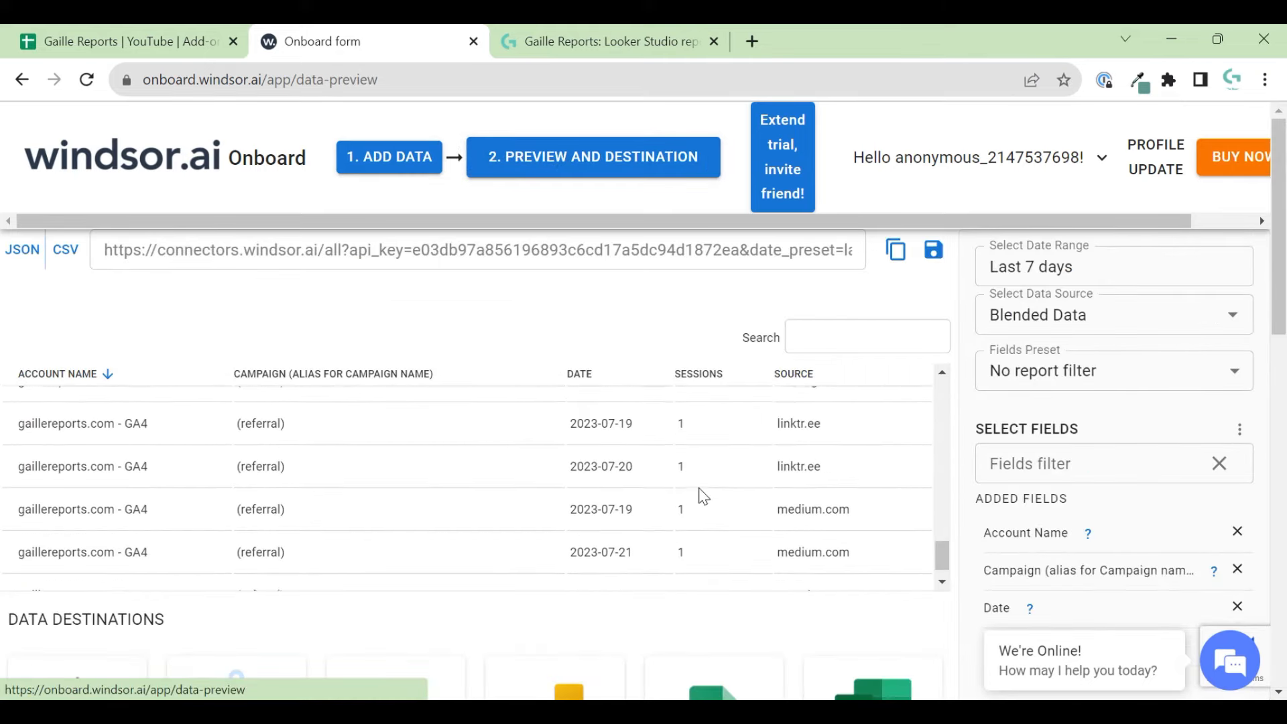
scroll(702, 496, "down", 1)
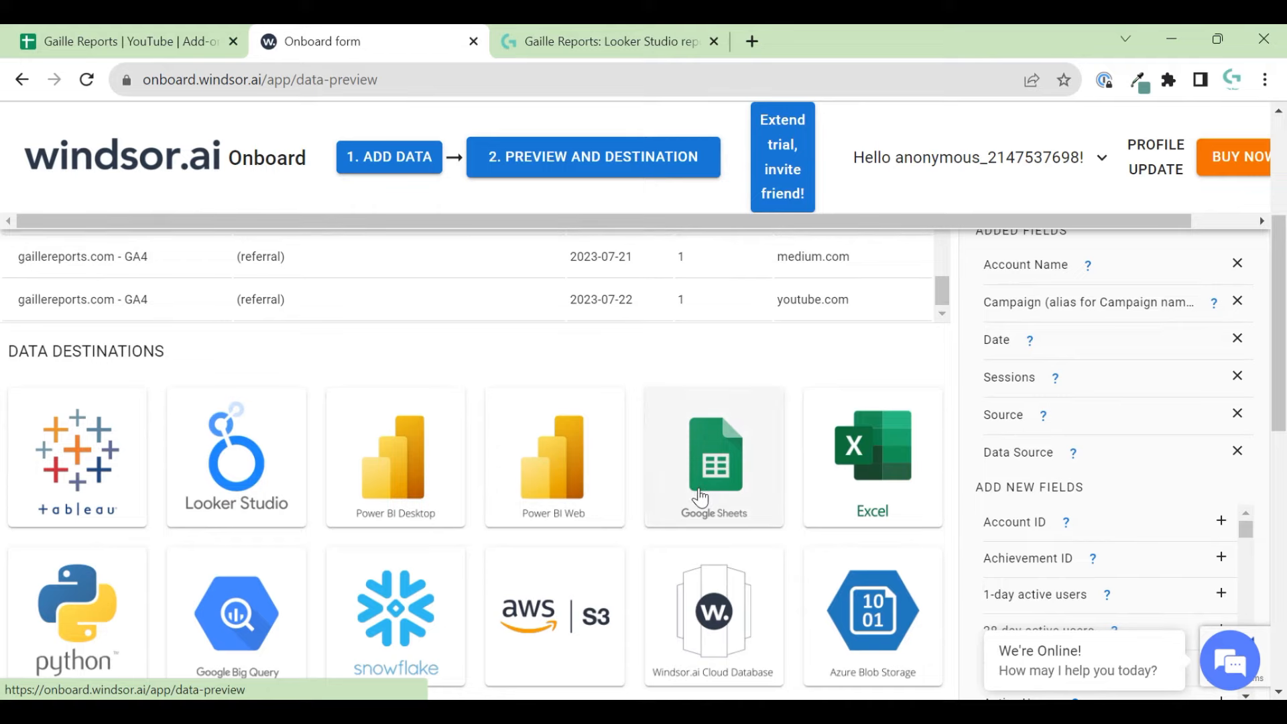
scroll(700, 498, "up", 5)
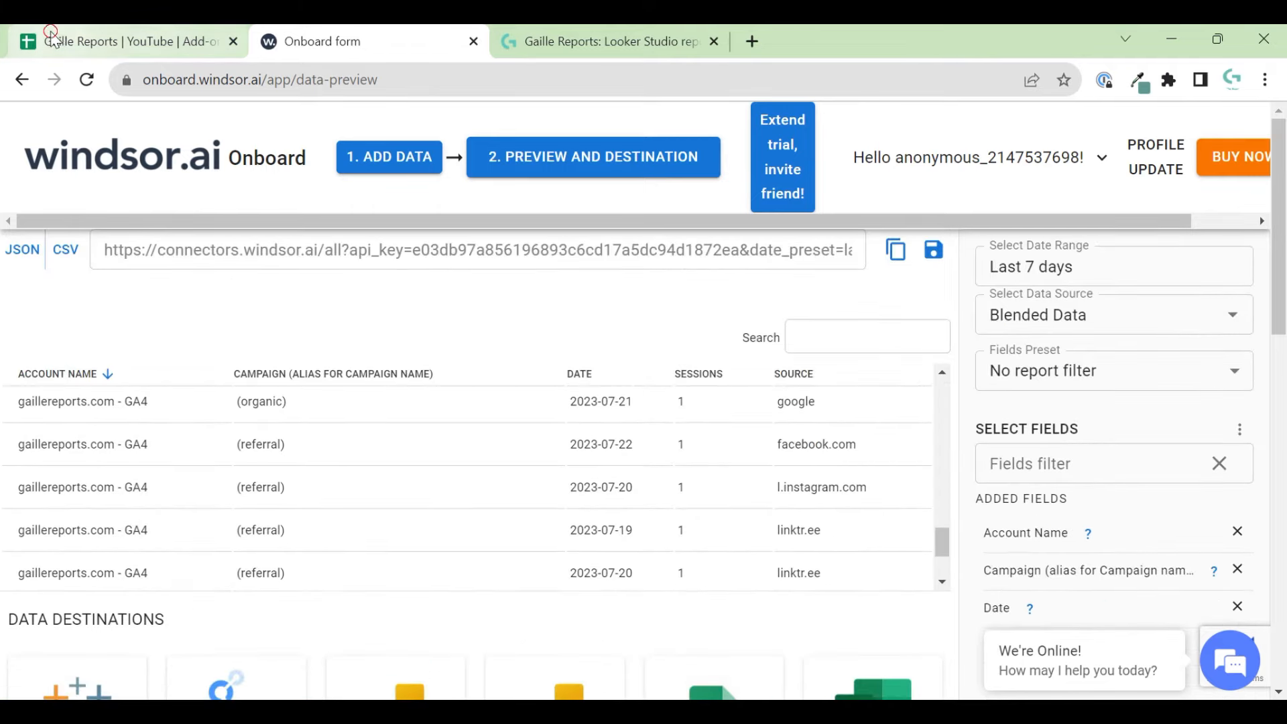
left_click(101, 41)
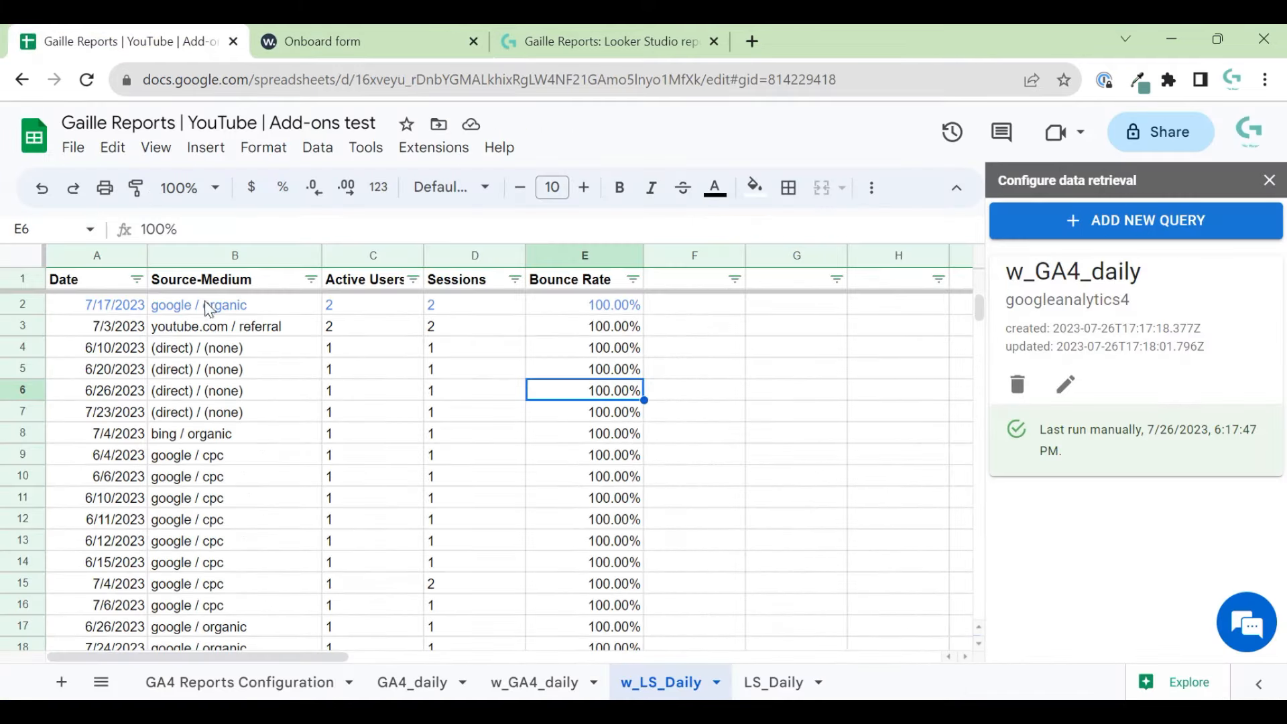
- Load data for the w_GA4_daily query and check its daily rows in the w_GA4_daily sheet
left_click(1065, 384)
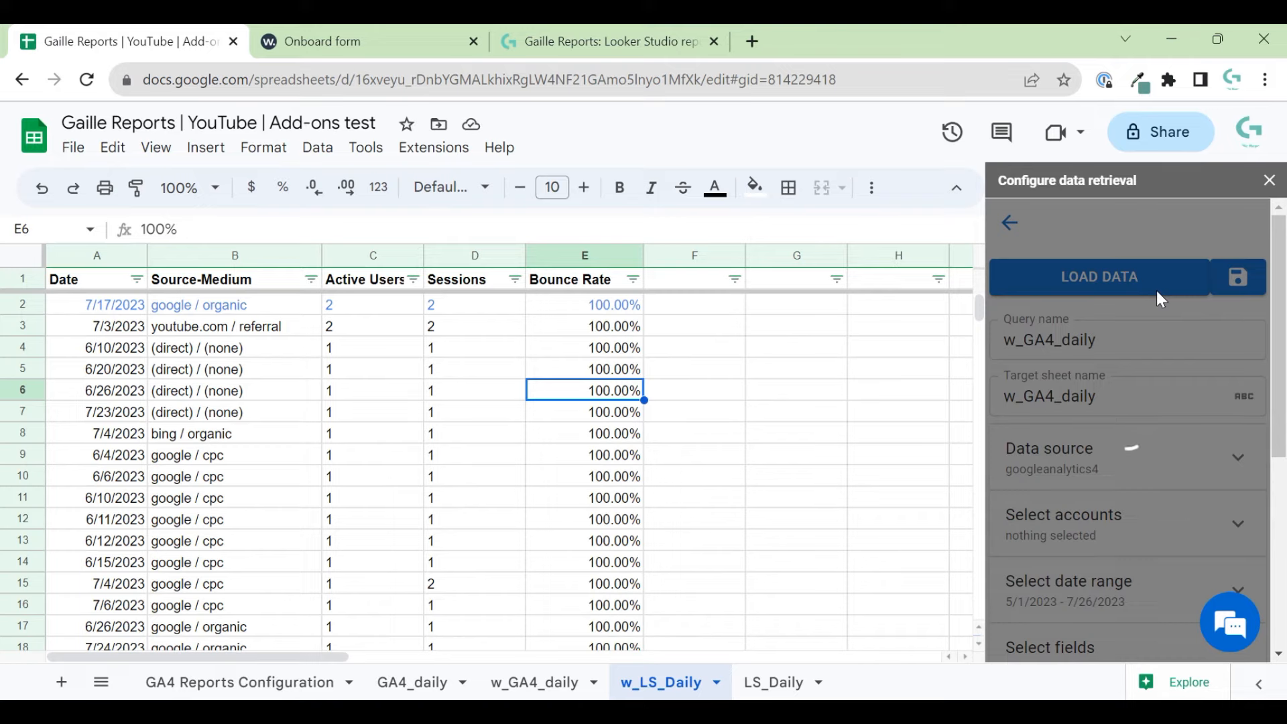
left_click(774, 682)
left_click(547, 690)
left_click(1092, 279)
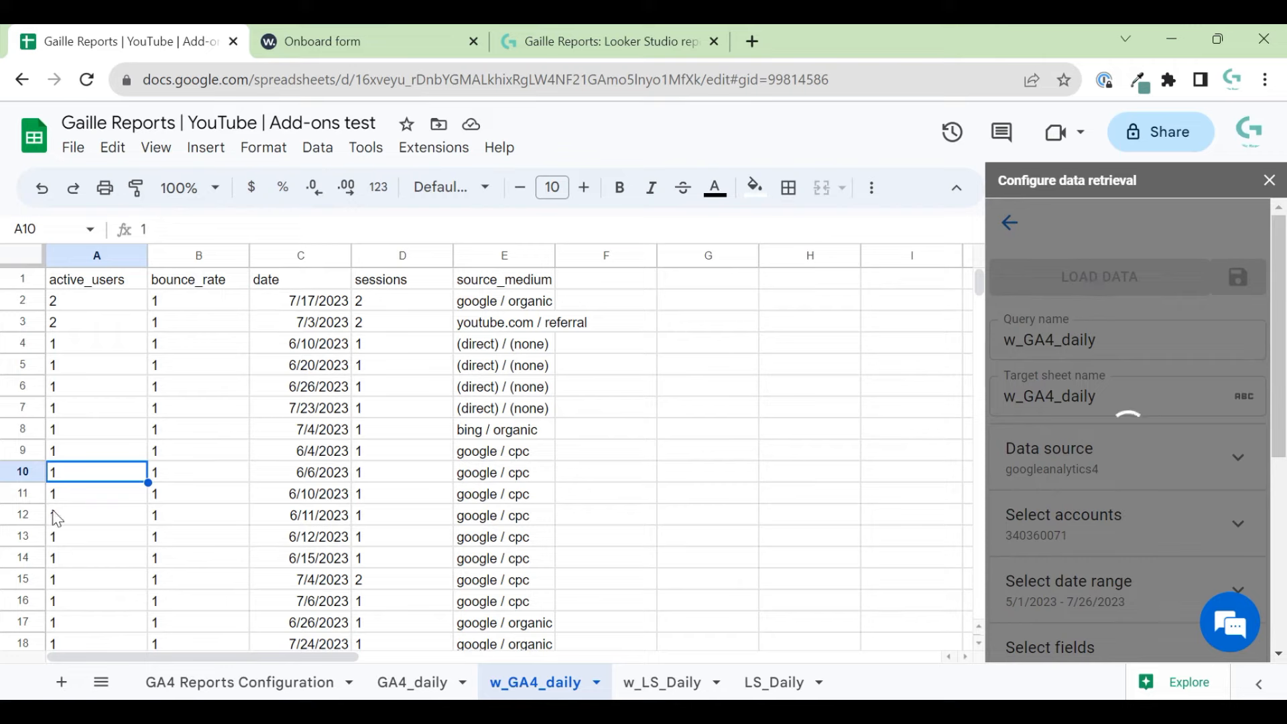
left_click(55, 435)
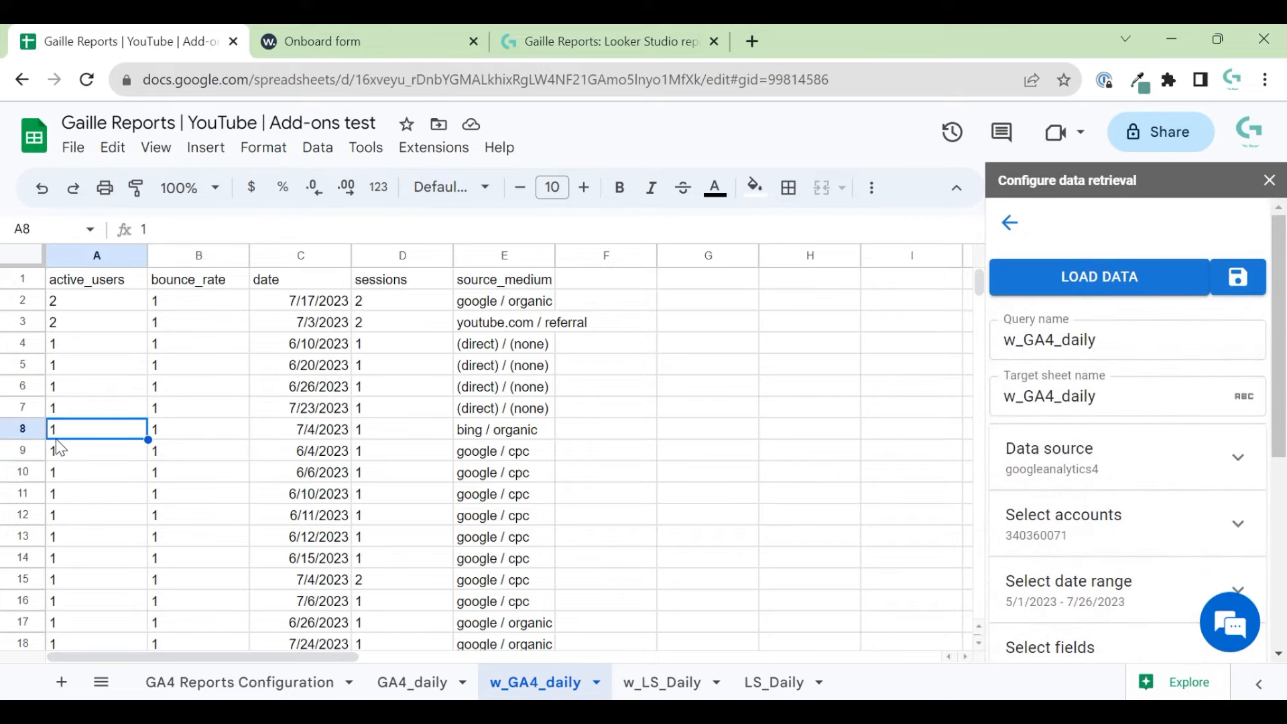
key("ctrl+Down")
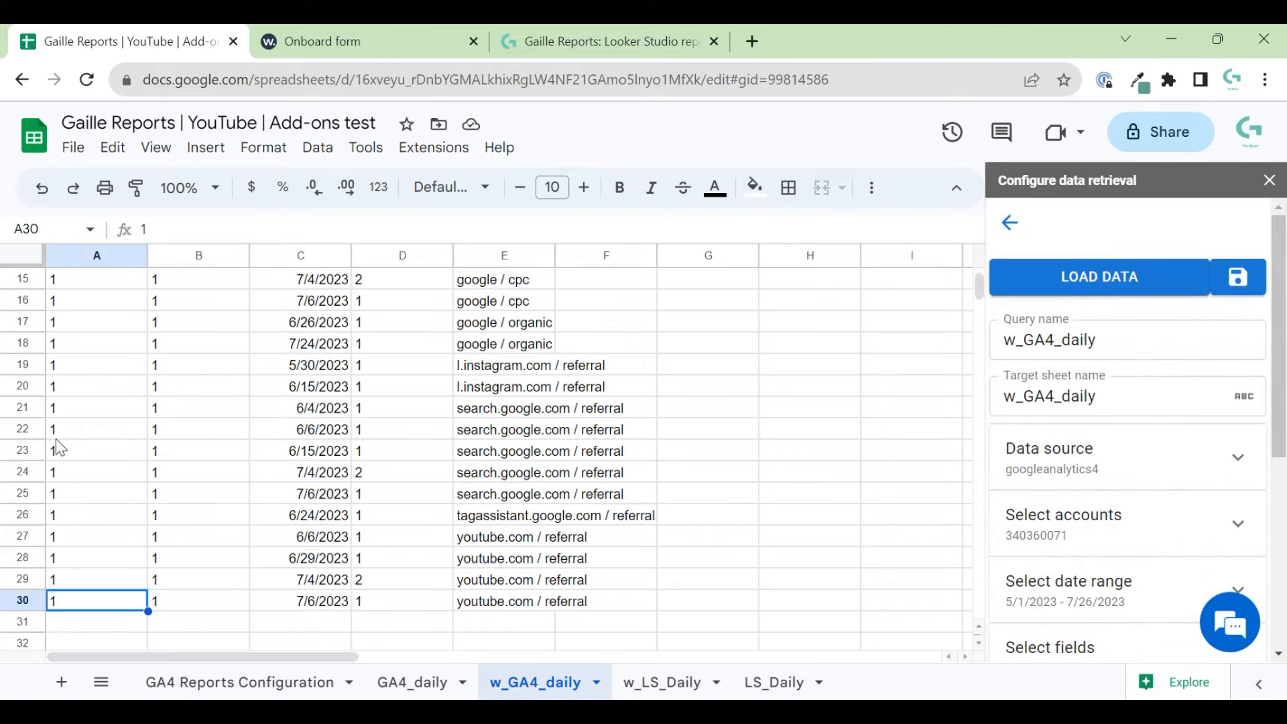
key("ctrl+Up")
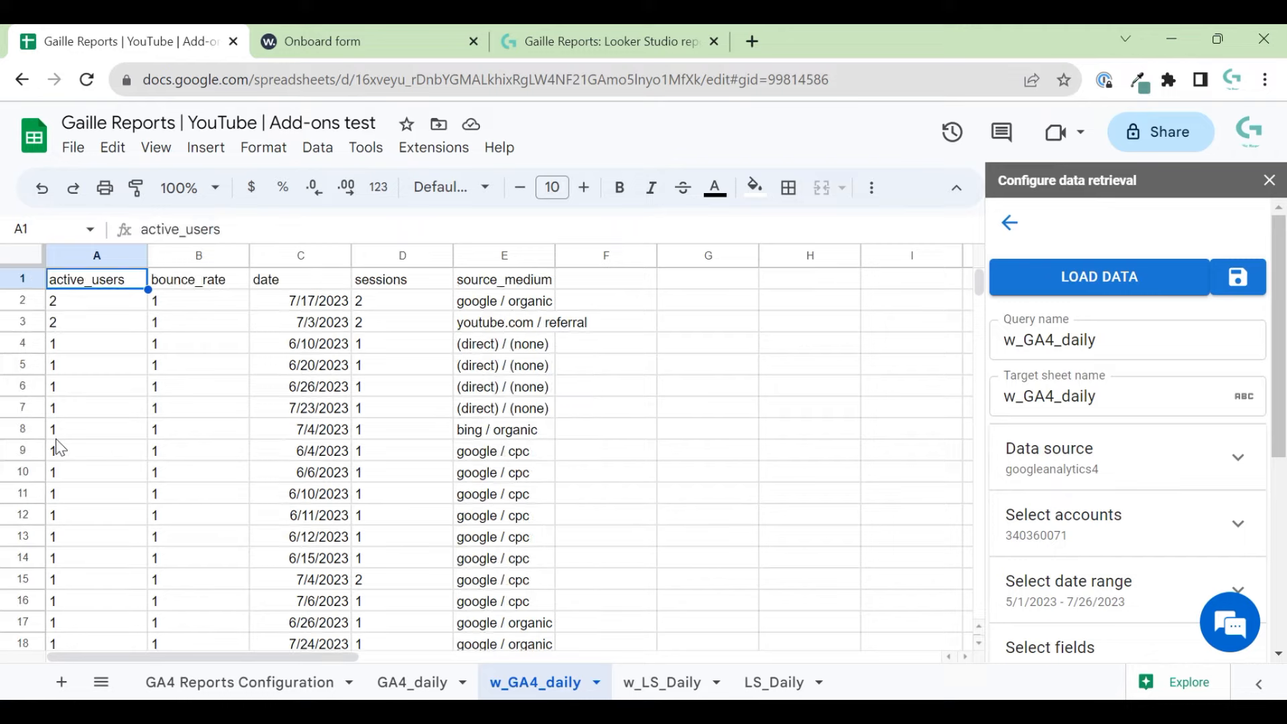
key("Right")
key("Right")
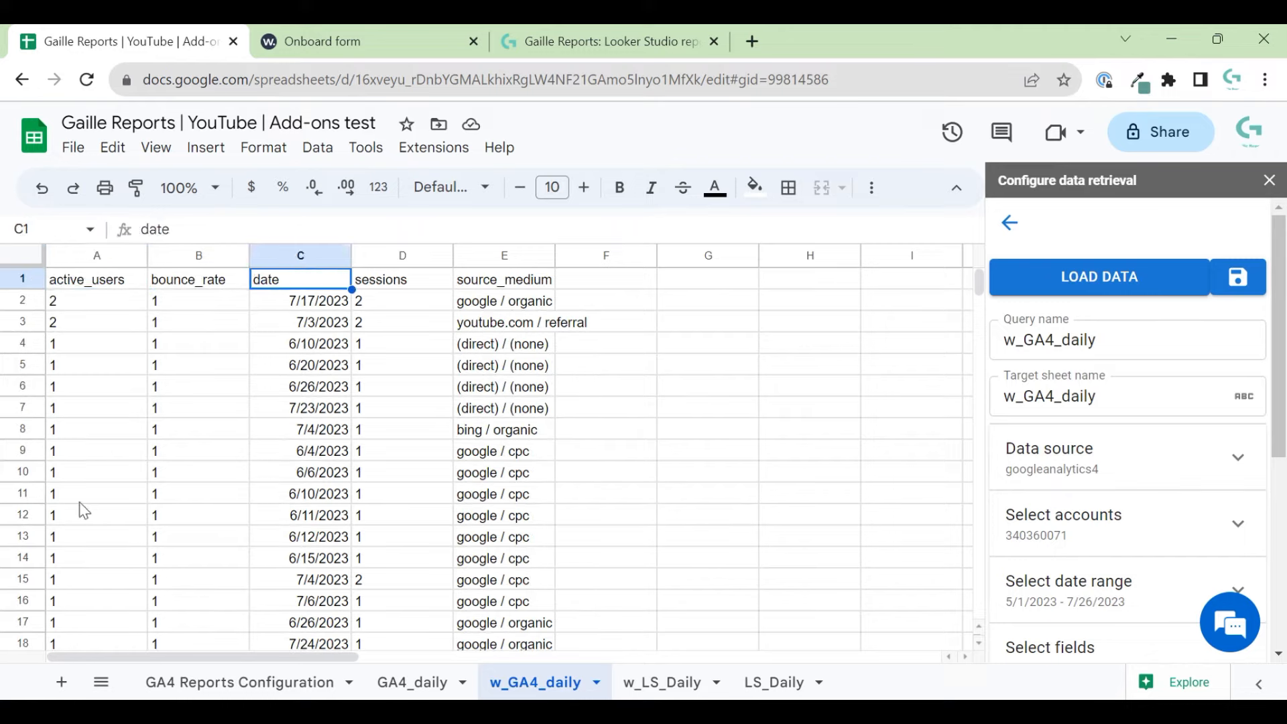
left_click(326, 328)
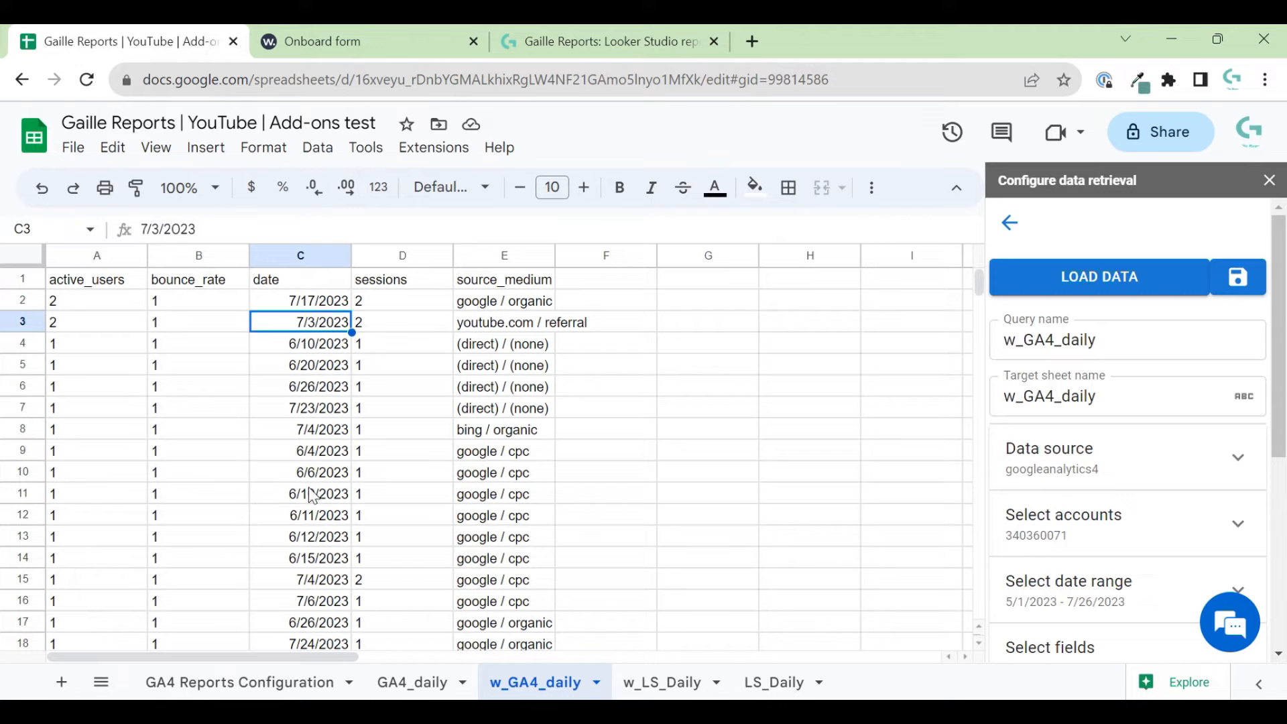
scroll(311, 496, "down", 5)
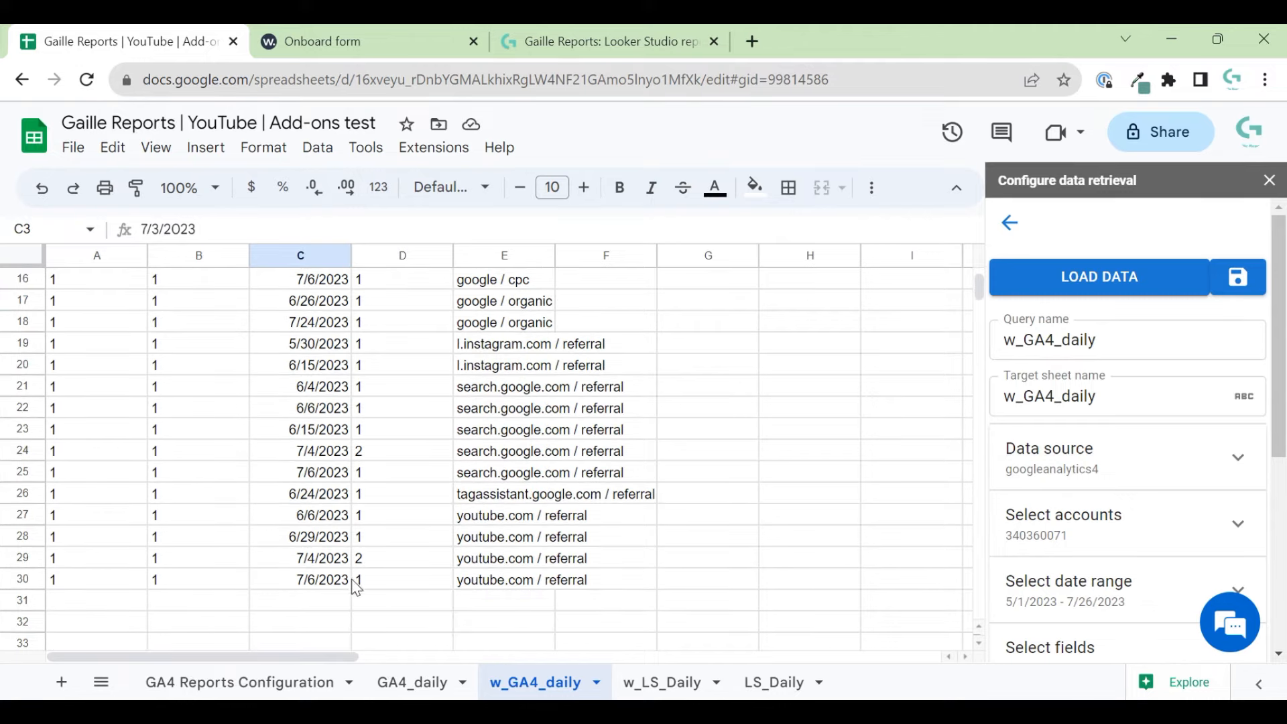
scroll(320, 515, "up", 5)
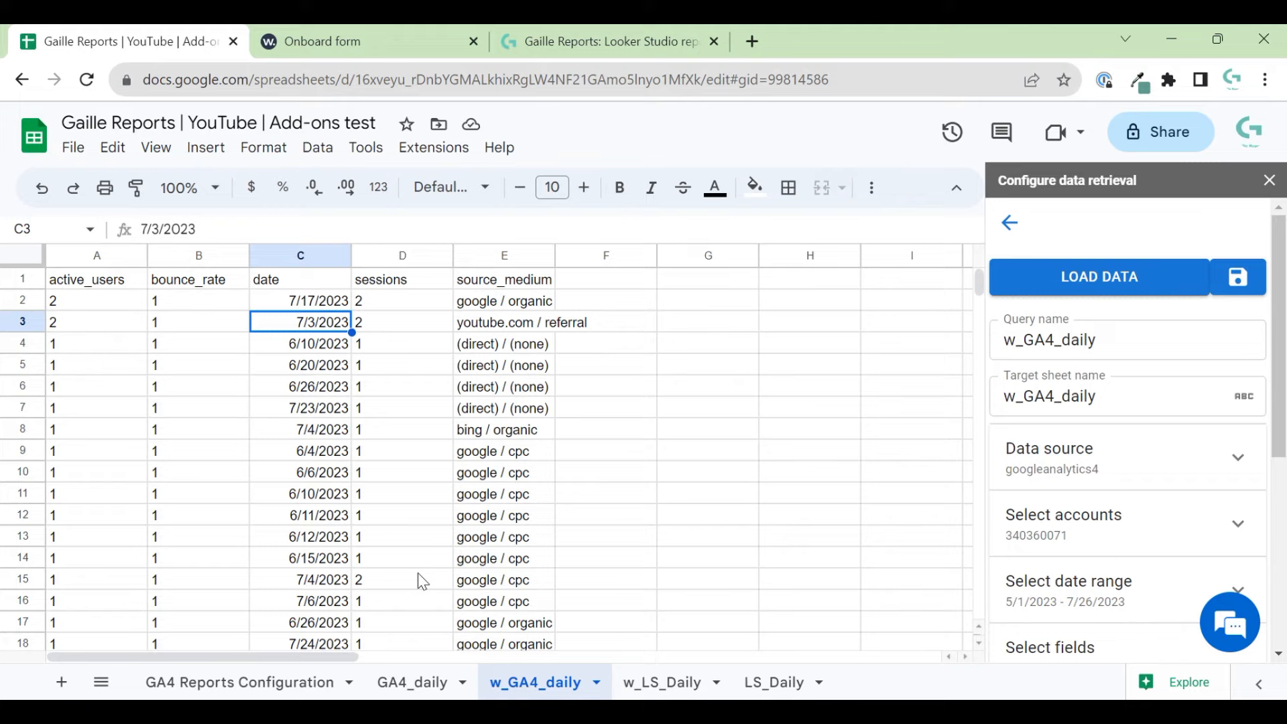
- Return to the w_LS_Daily sheet and look over its report
left_click(687, 690)
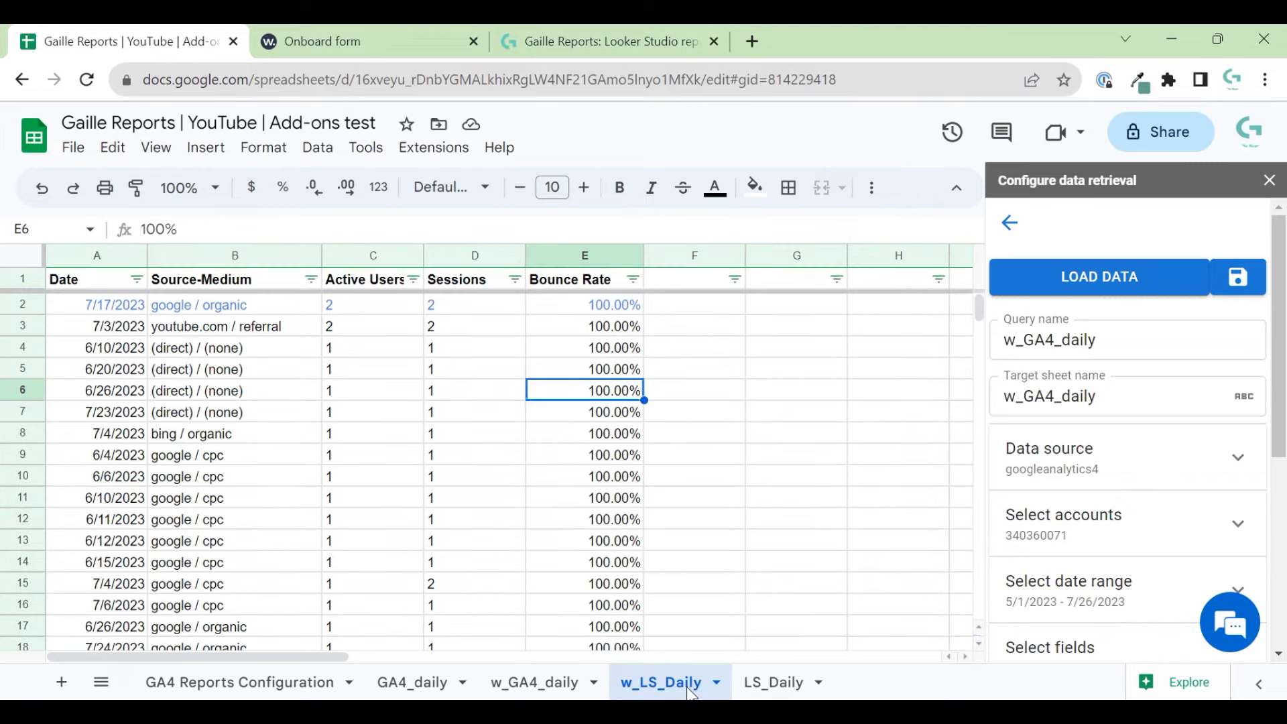
left_click(701, 255)
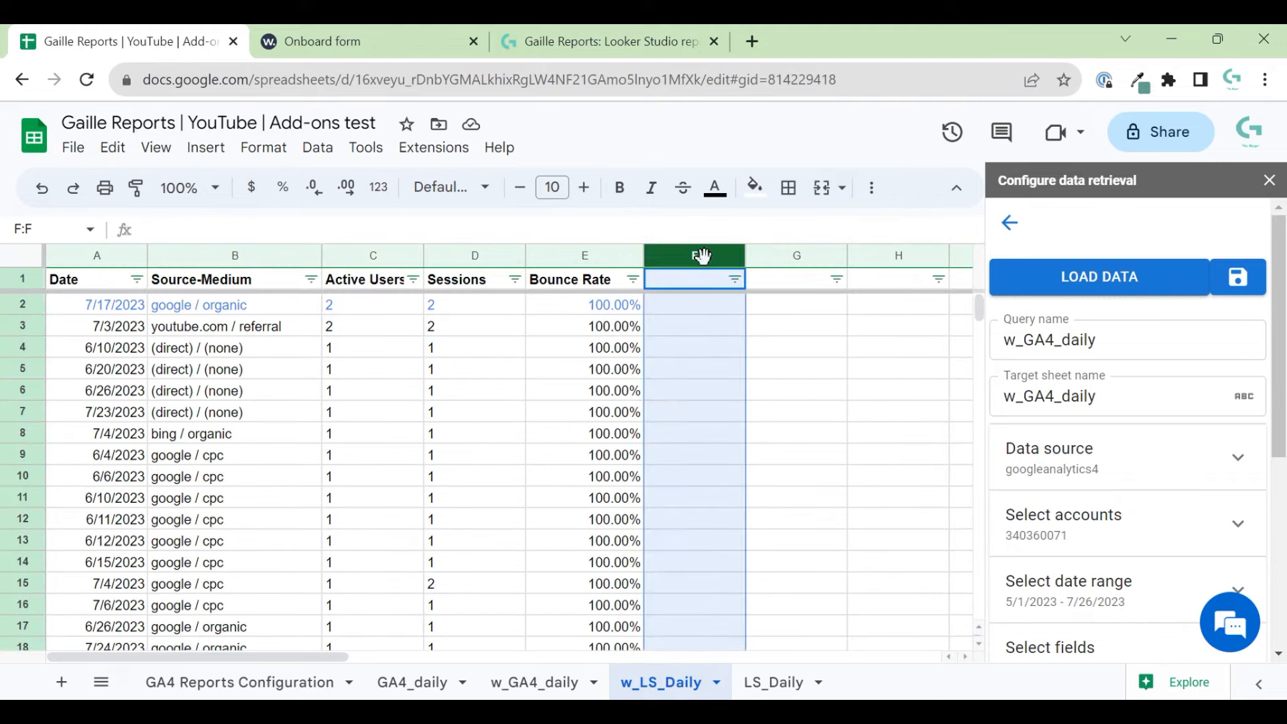
left_click(290, 376)
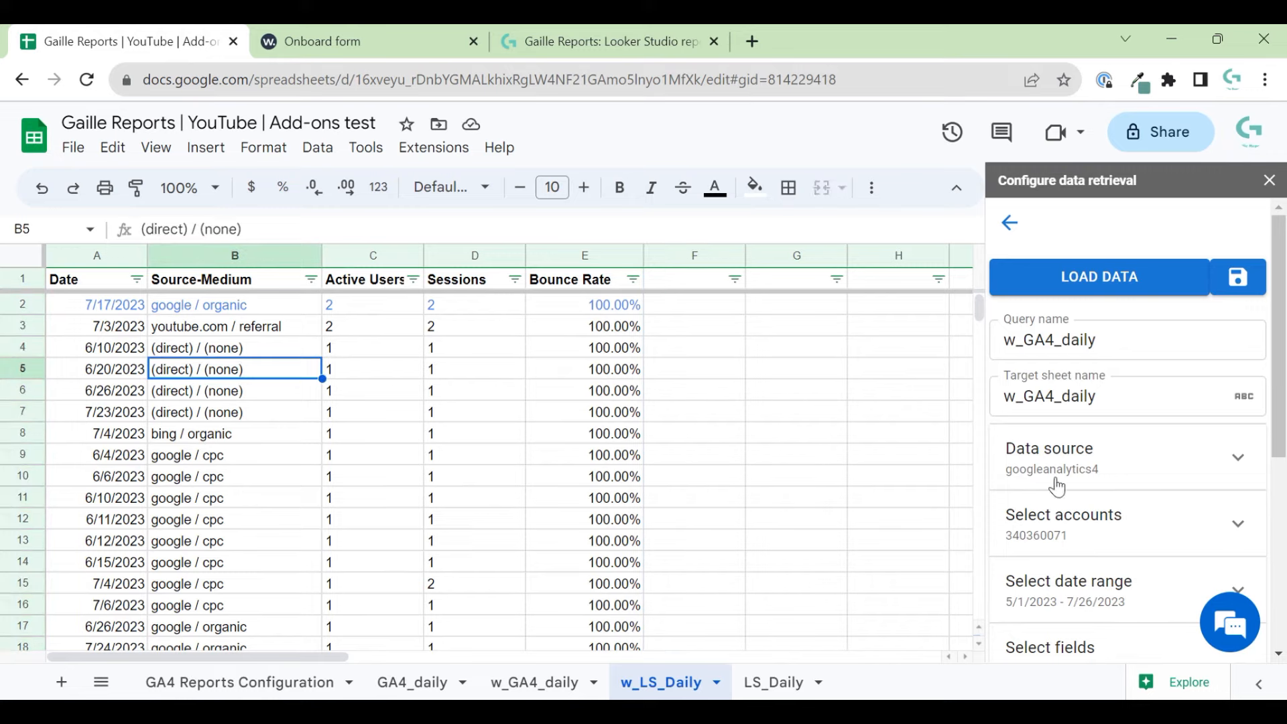
scroll(1042, 496, "down", 5)
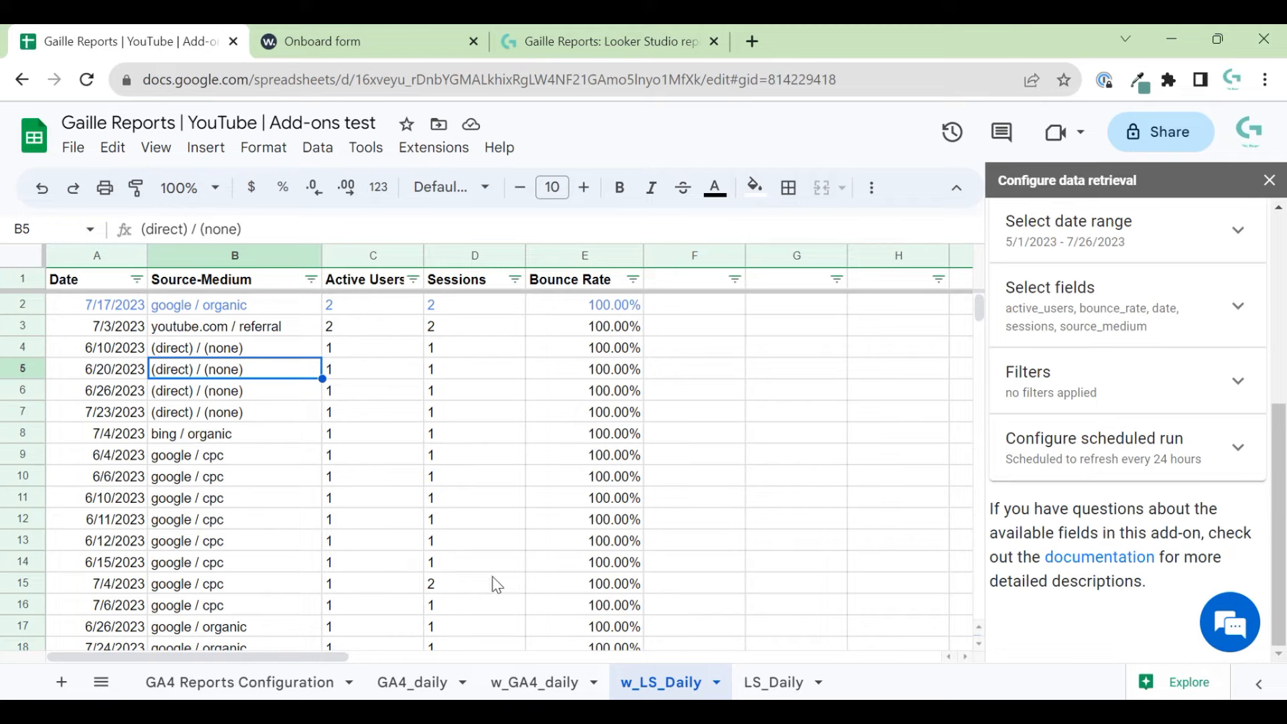
- Go back to Windsor.ai's add-data step and browse the available data sources
left_click(436, 41)
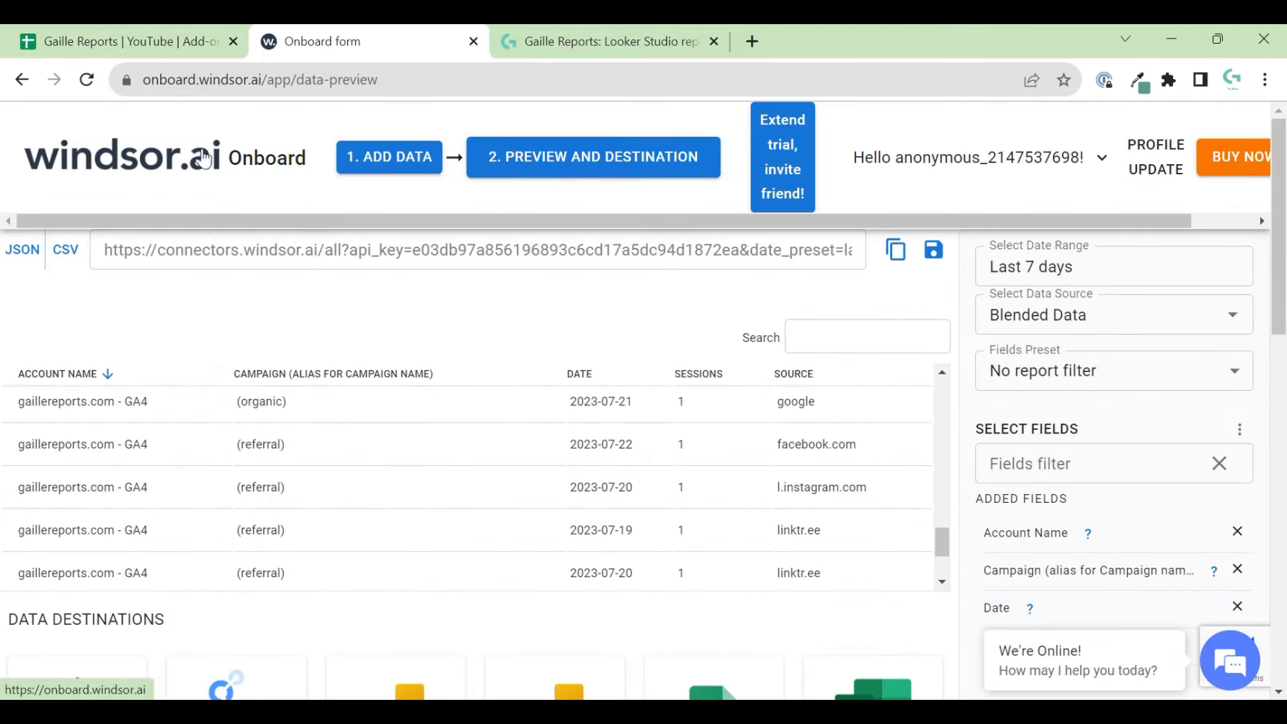
left_click(389, 168)
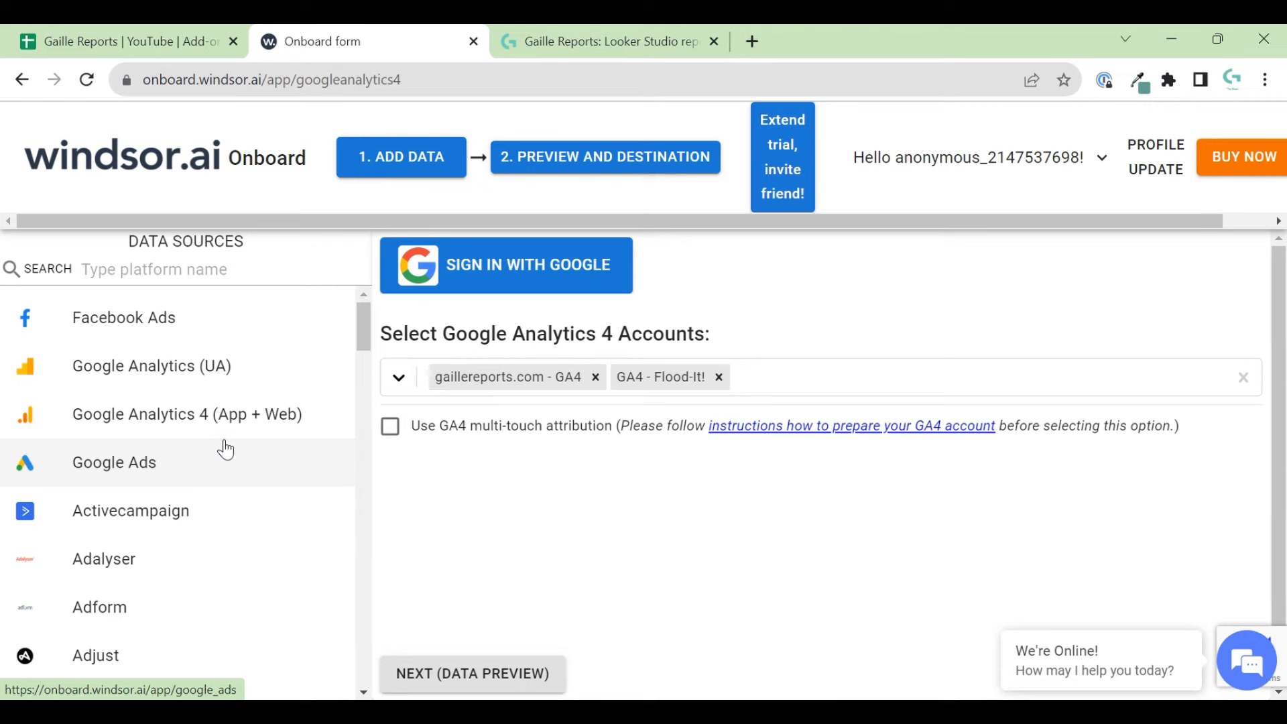
scroll(235, 517, "down", 10)
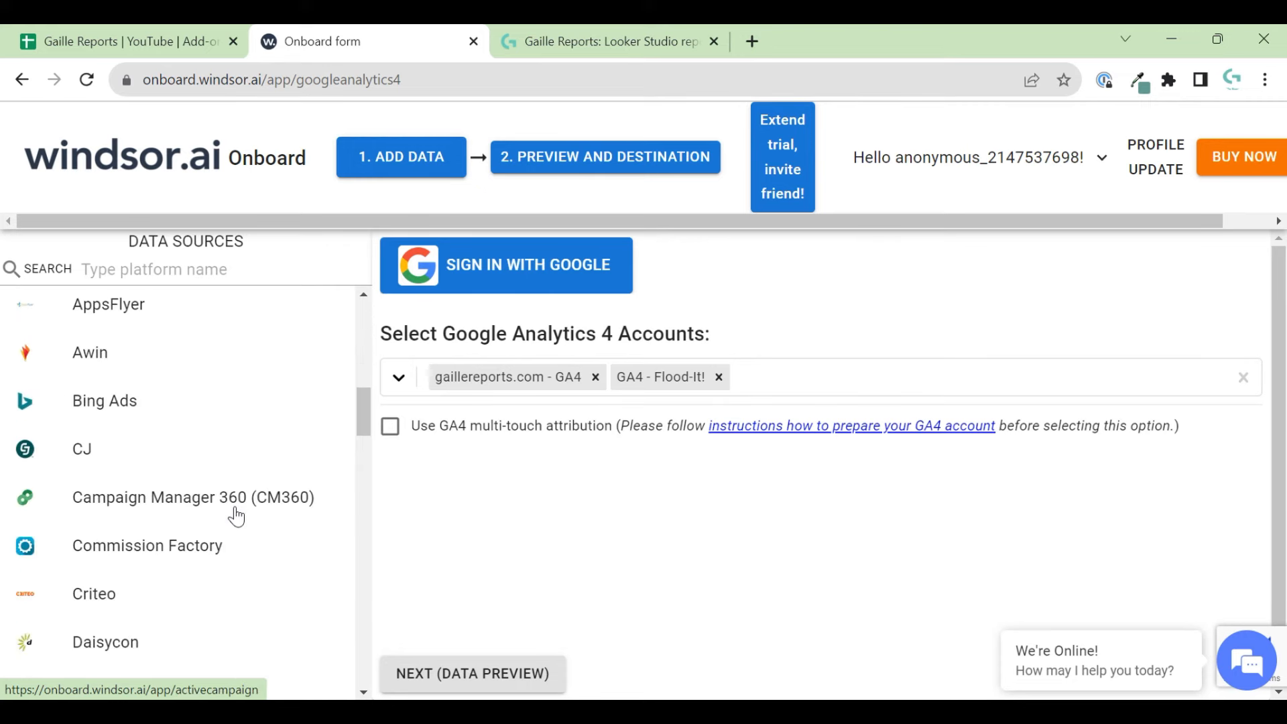
scroll(235, 517, "down", 8)
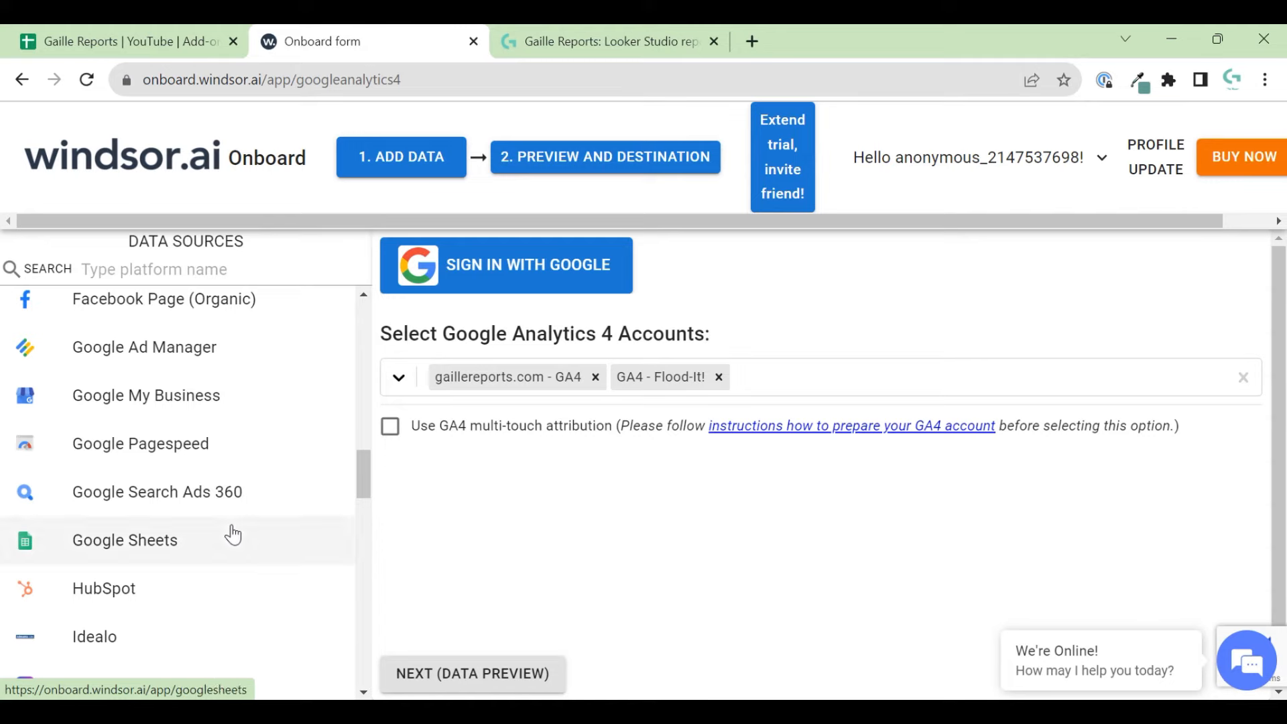
scroll(201, 556, "down", 8)
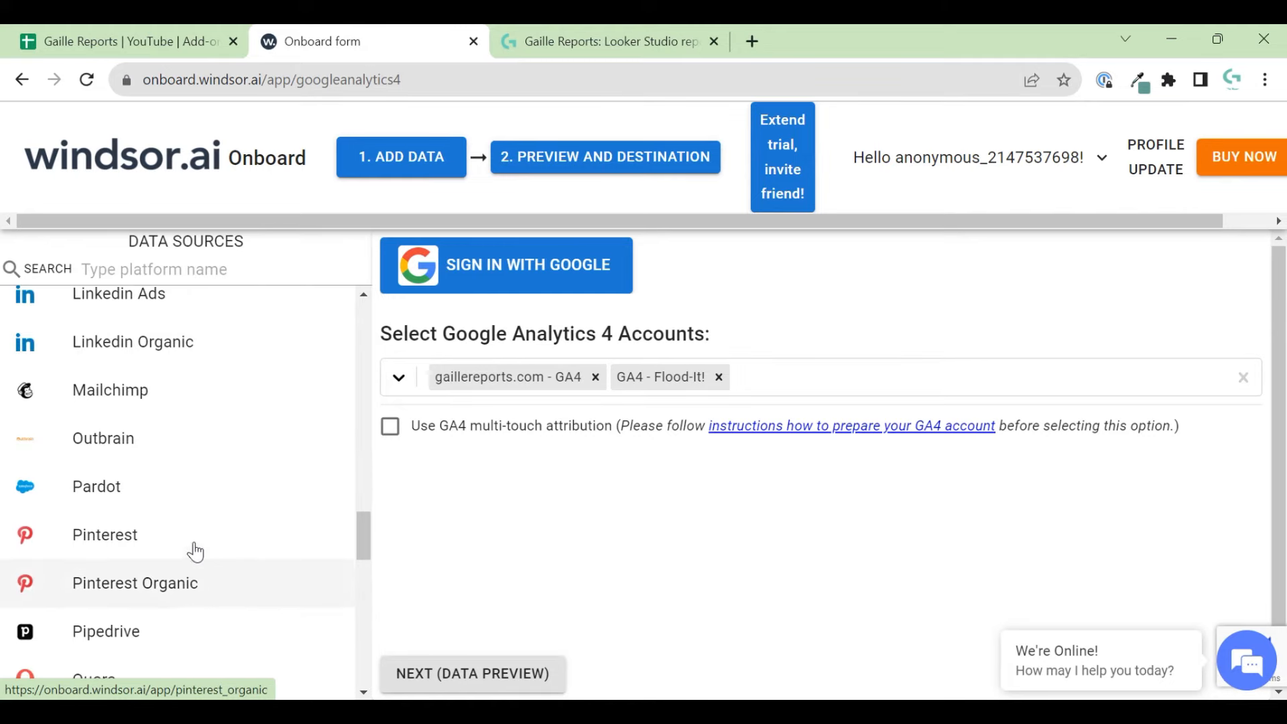
scroll(213, 562, "down", 13)
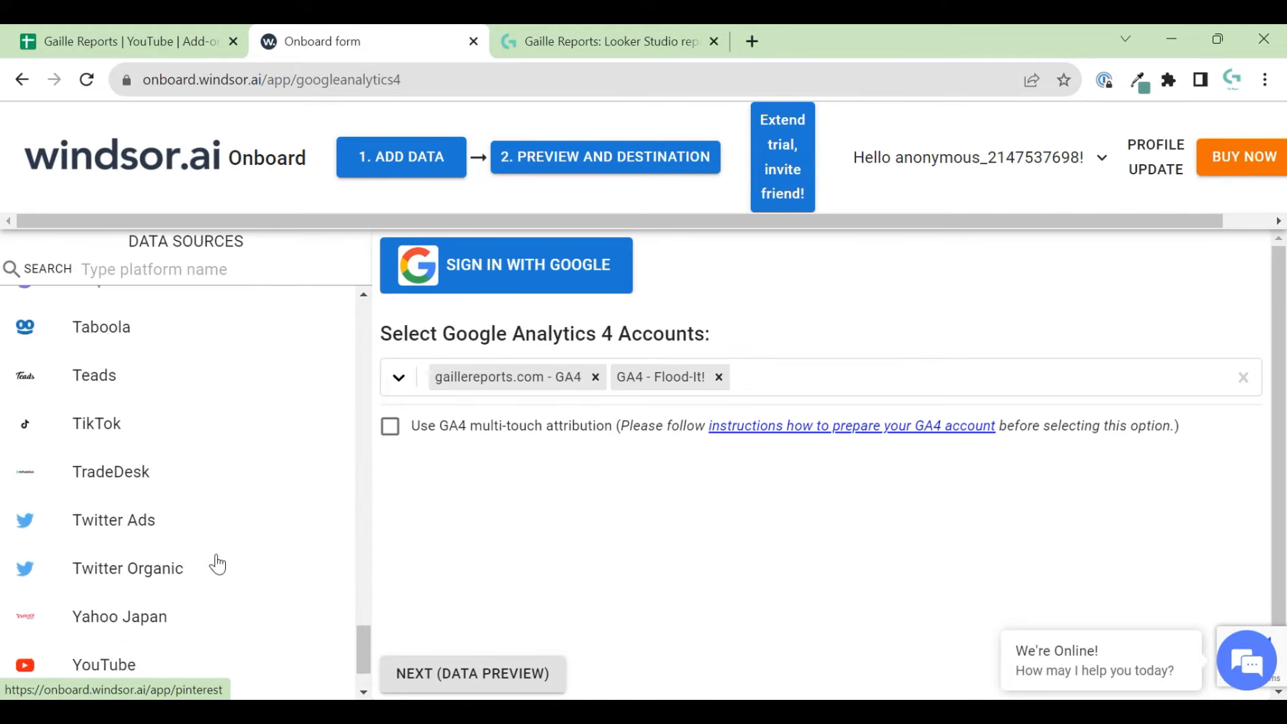
scroll(212, 559, "down", 2)
scroll(206, 551, "up", 20)
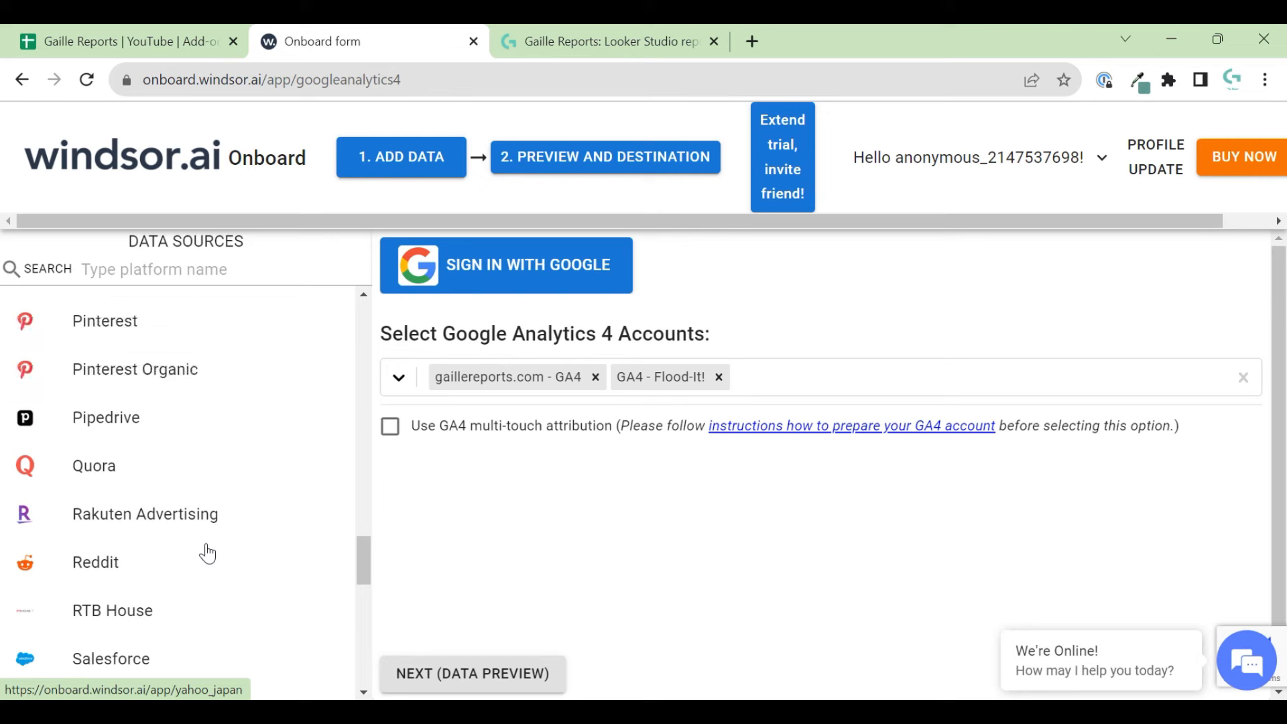
- Find Google Search Console via 'google se' and grant Windsor.ai access with the Google account
left_click(208, 270)
type("google se")
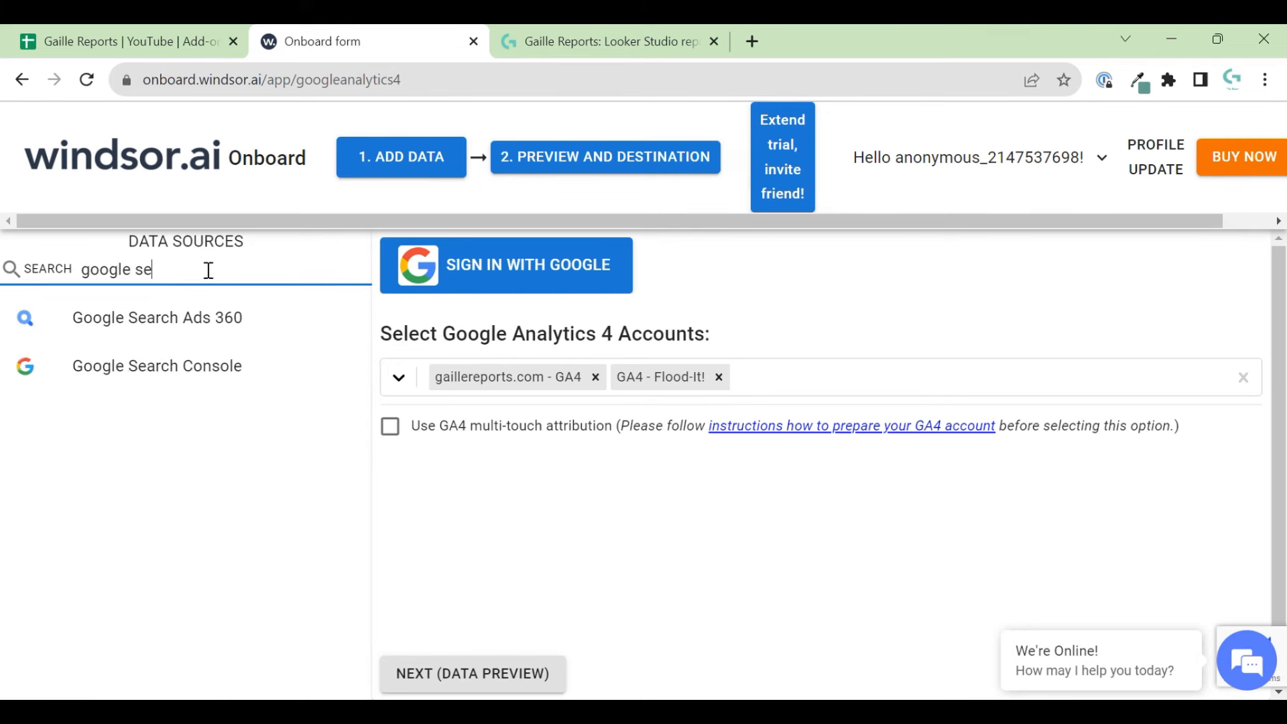
left_click(132, 377)
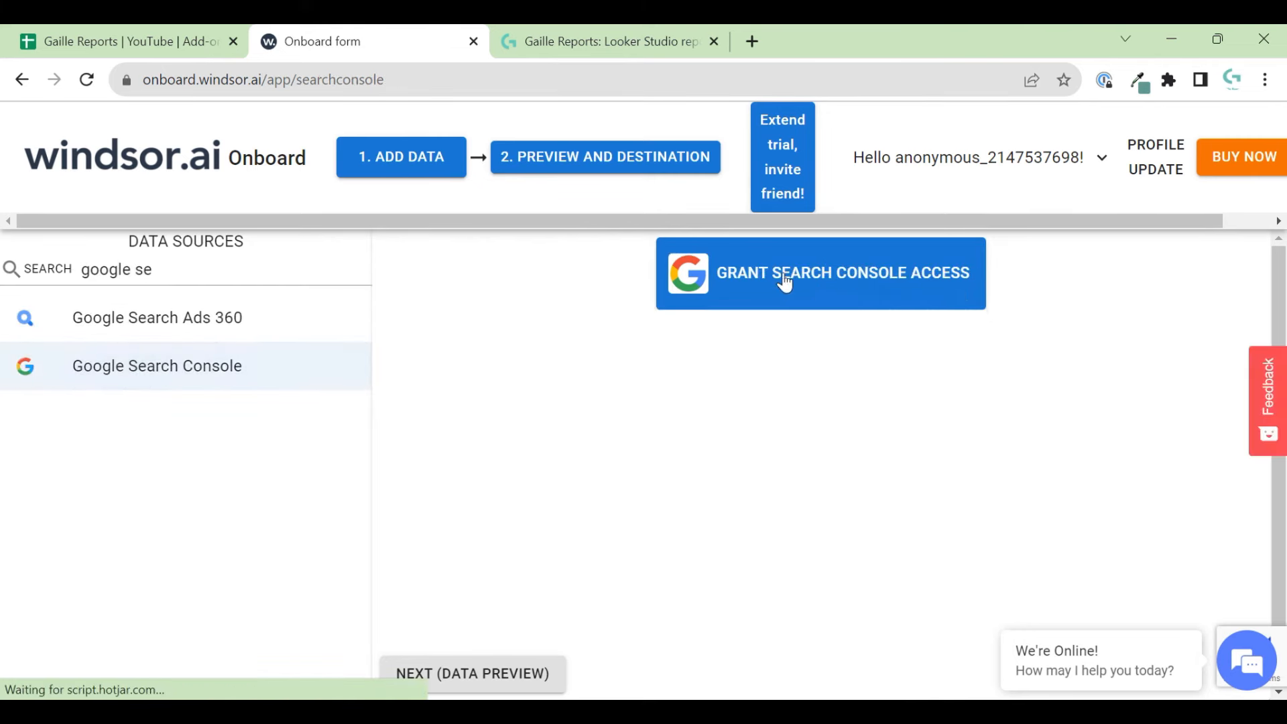
left_click(771, 294)
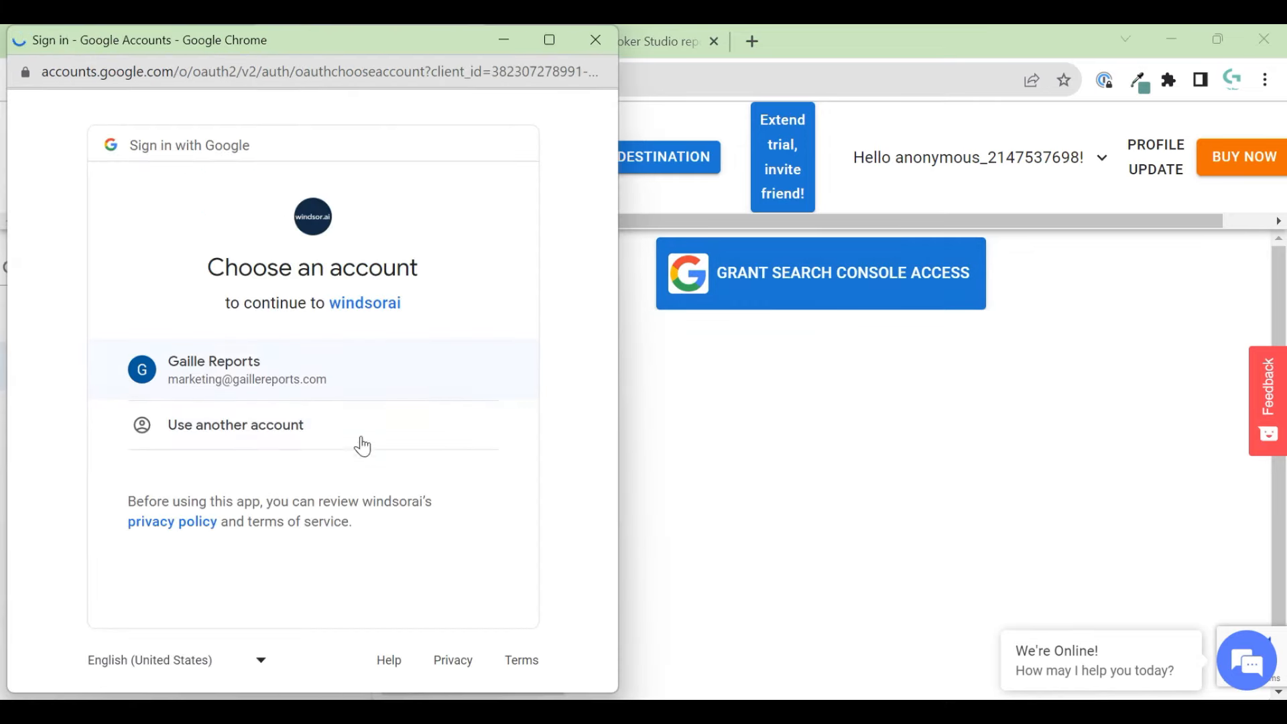
left_click(324, 421)
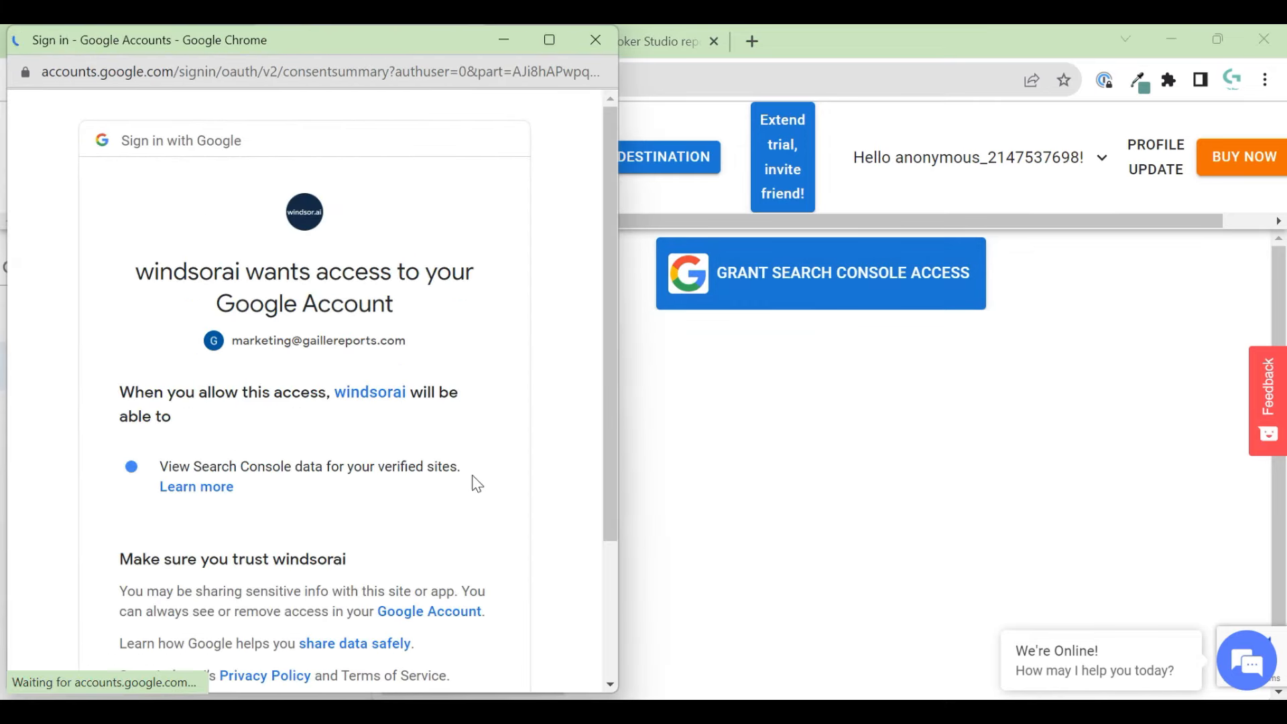
scroll(455, 543, "down", 3)
left_click(441, 552)
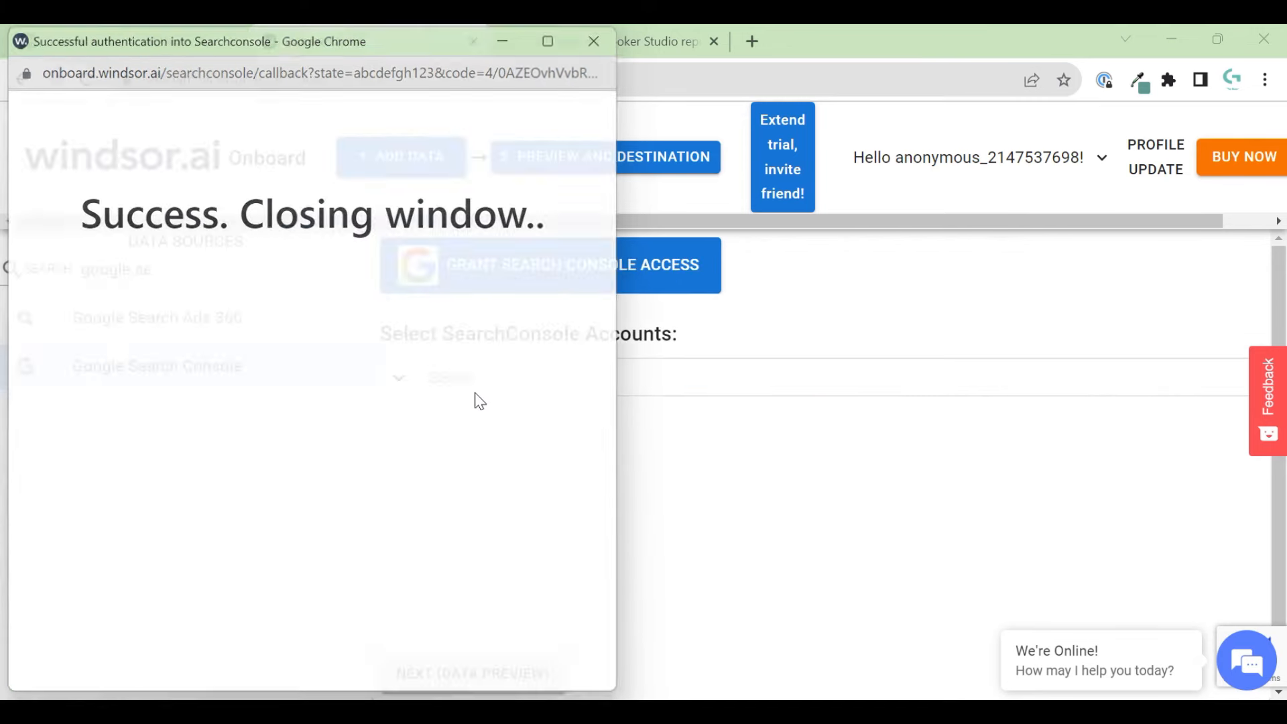
left_click(474, 387)
left_click(489, 423)
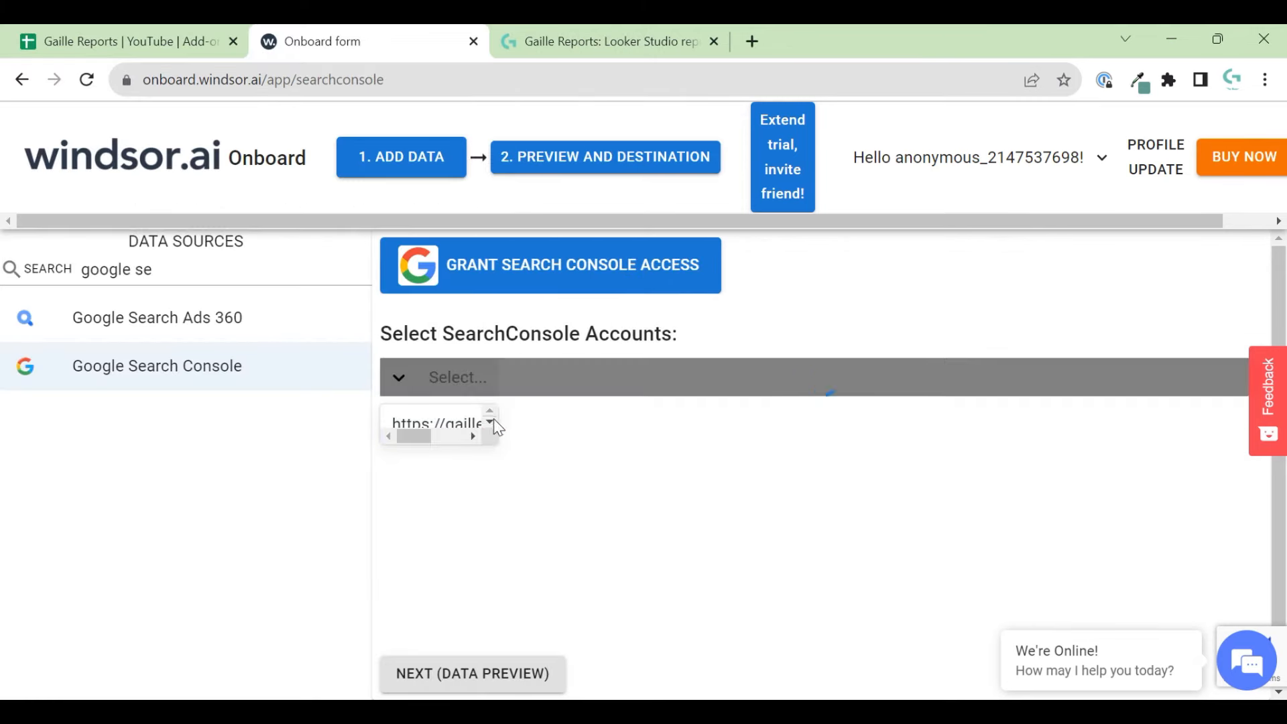
left_click(700, 502)
left_click(635, 594)
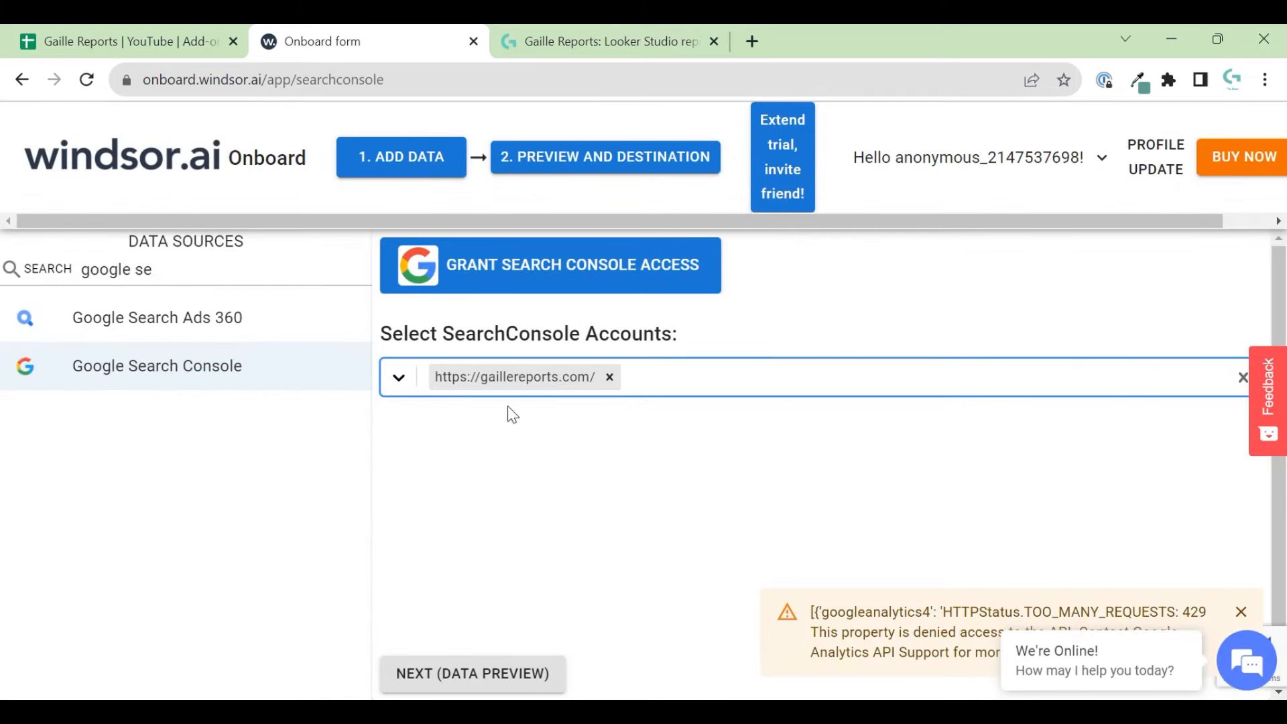
left_click(581, 42)
- Add a new sheet and rename it from Sheet8 to w_GSC
left_click(186, 39)
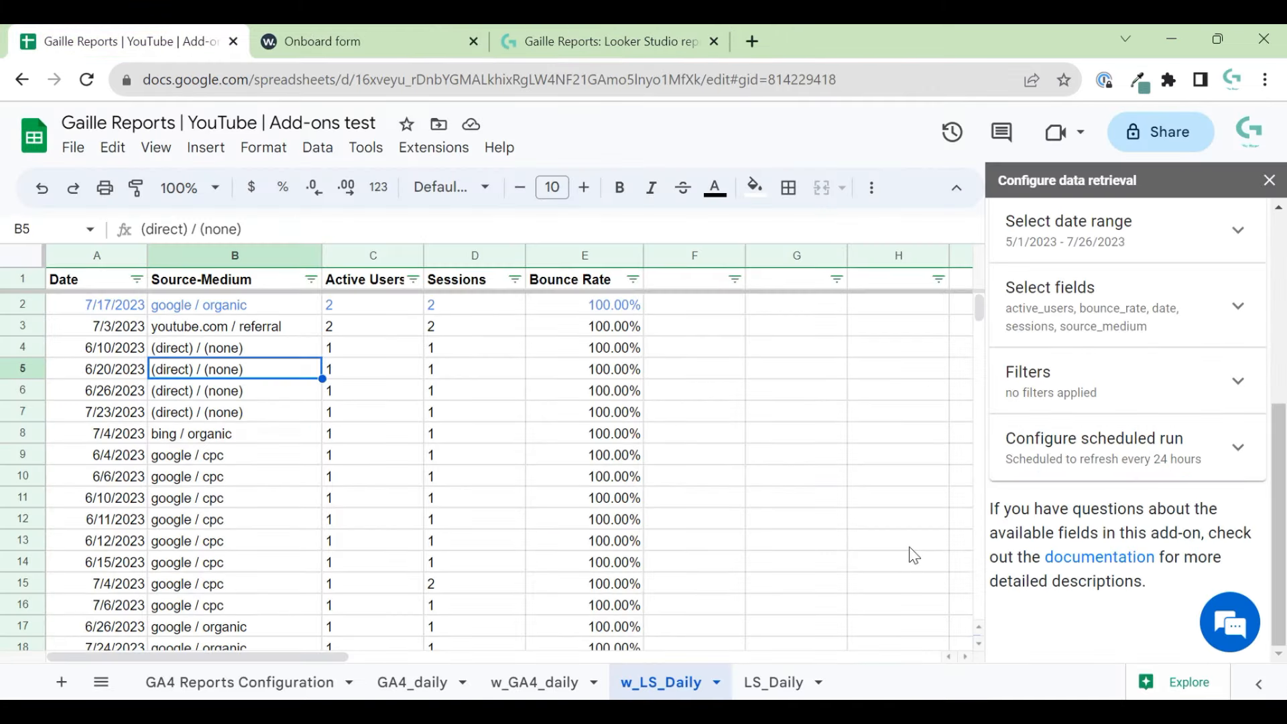
scroll(1199, 416, "up", 5)
left_click(1007, 226)
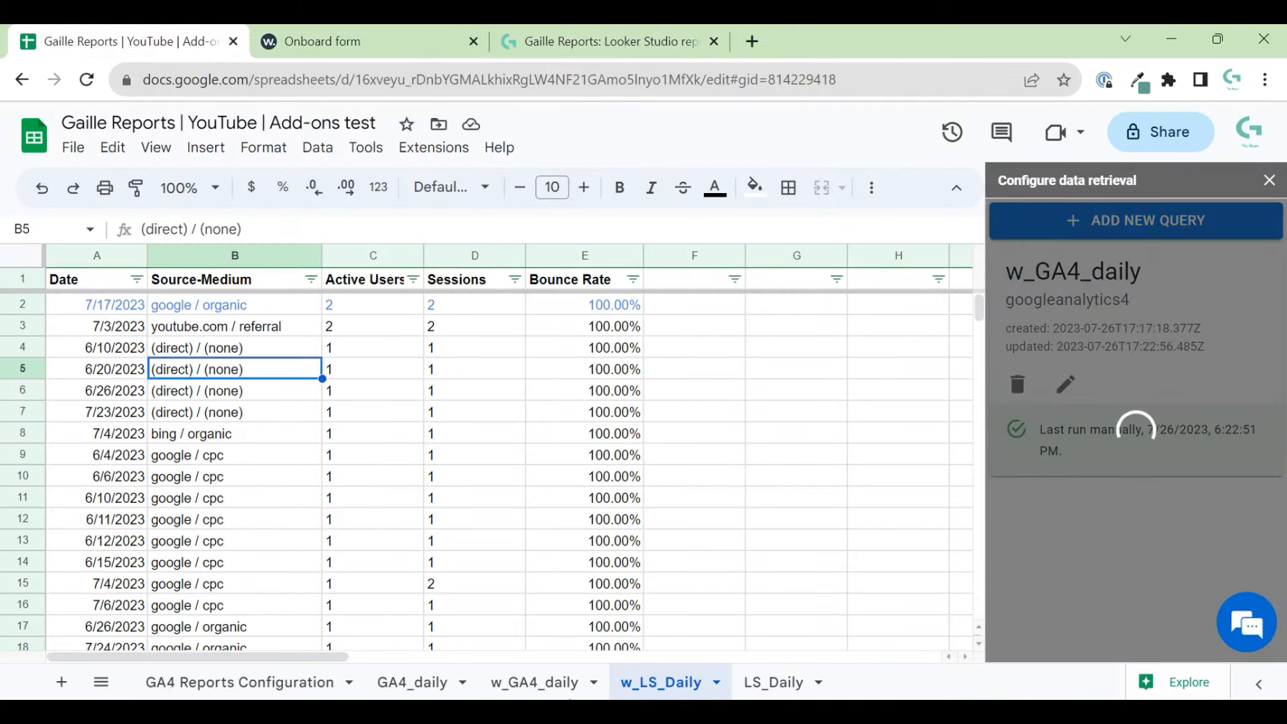
left_click(62, 681)
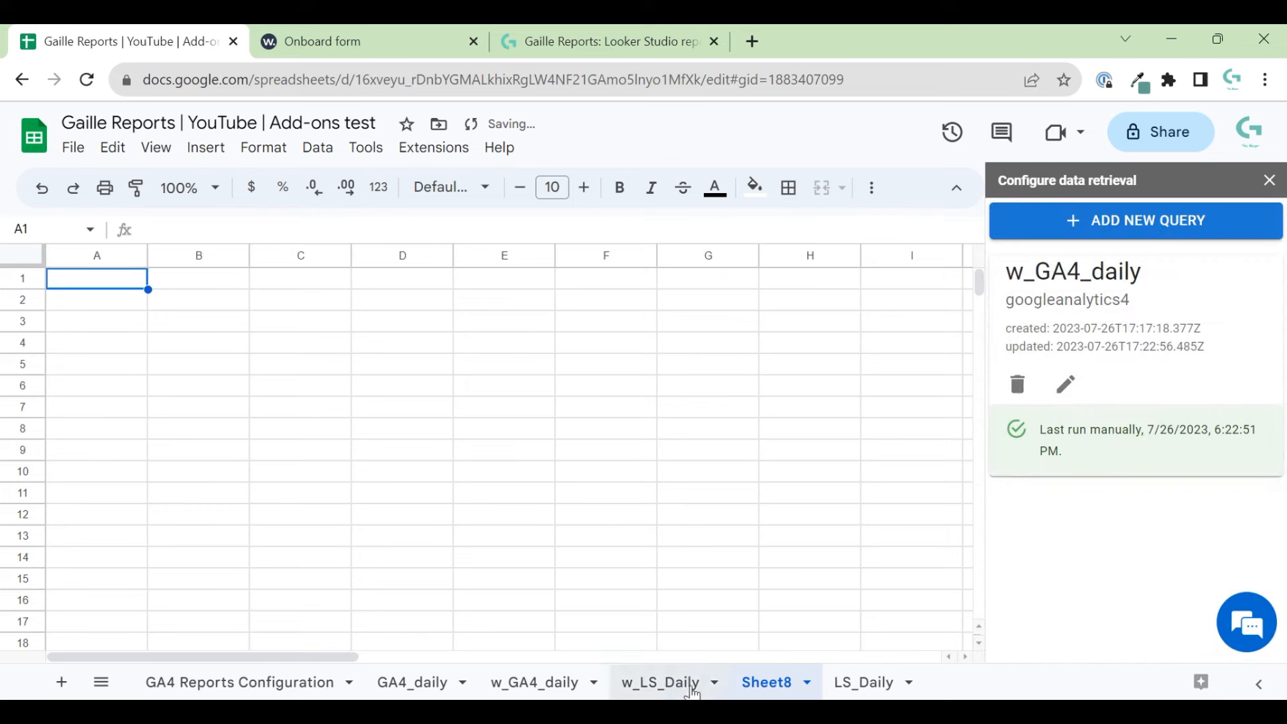
left_click(744, 685)
double_click(746, 686)
type("w_")
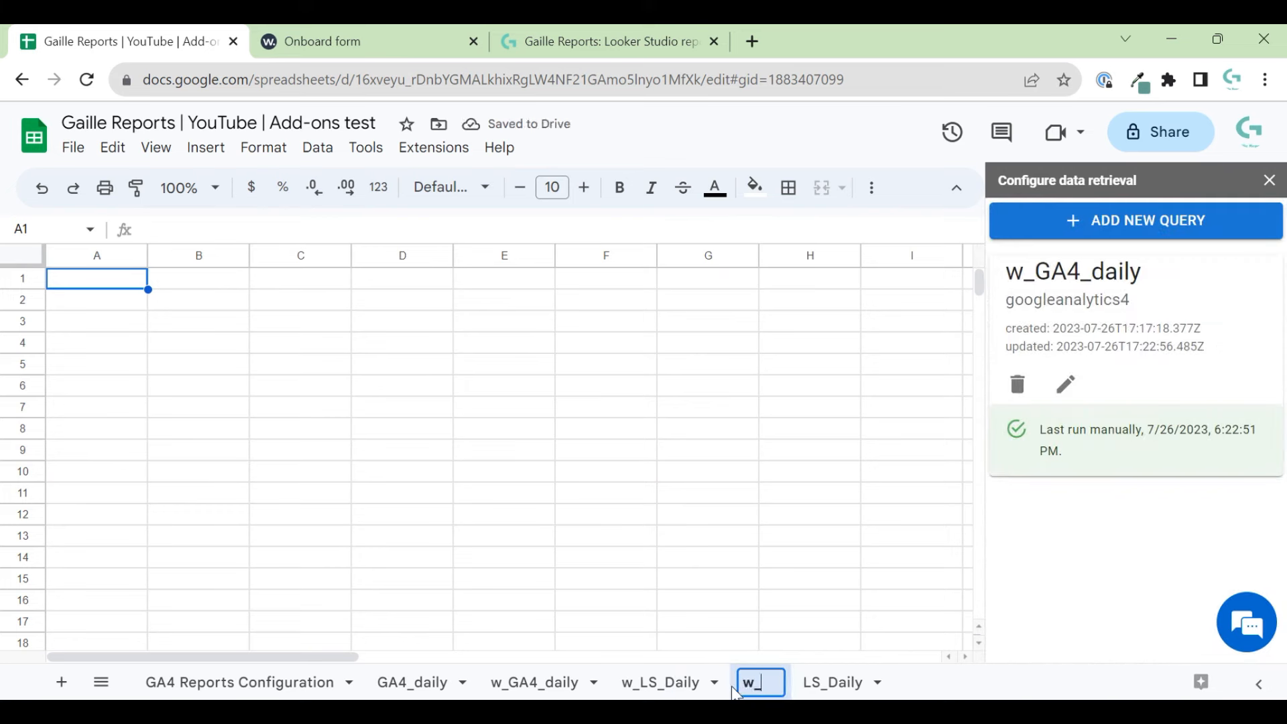
type("GSC")
key("Return")
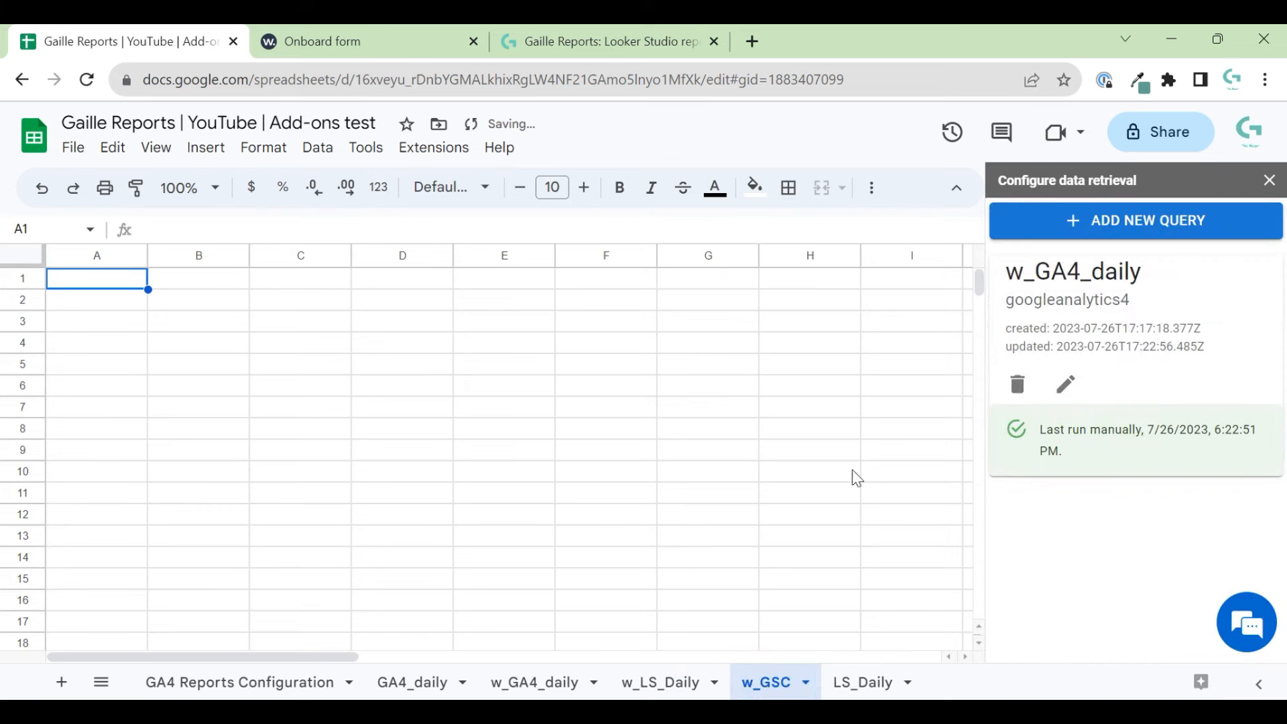
- Start a new add-on query with w_GSC pasted as its target sheet
left_click(1102, 221)
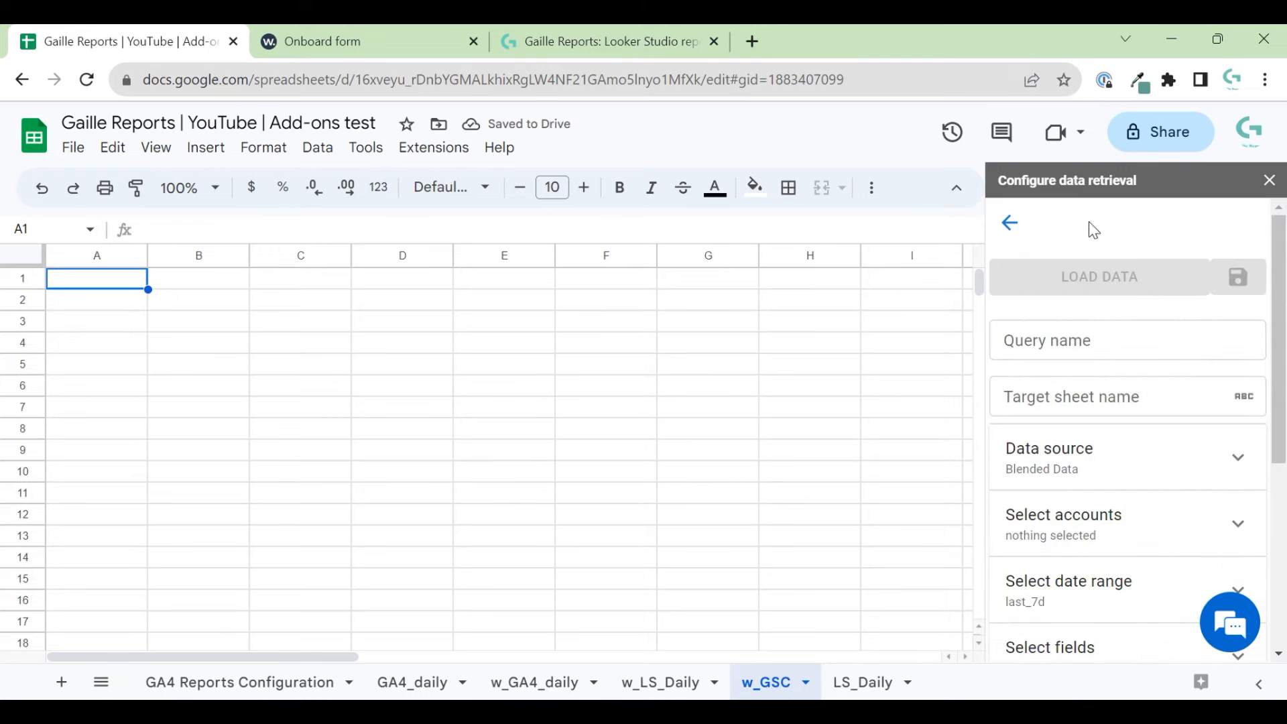
left_click(1153, 333)
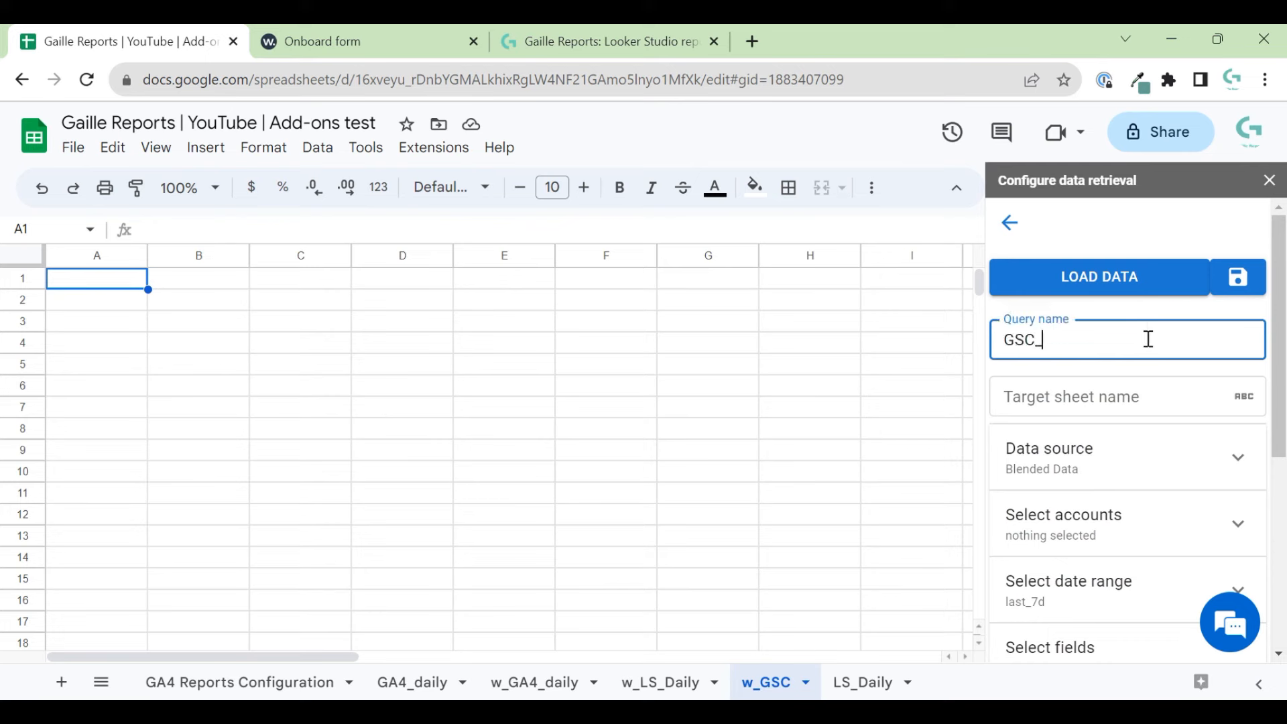
type("GSC_stie")
key("BackSpace")
key("BackSpace")
key("BackSpace")
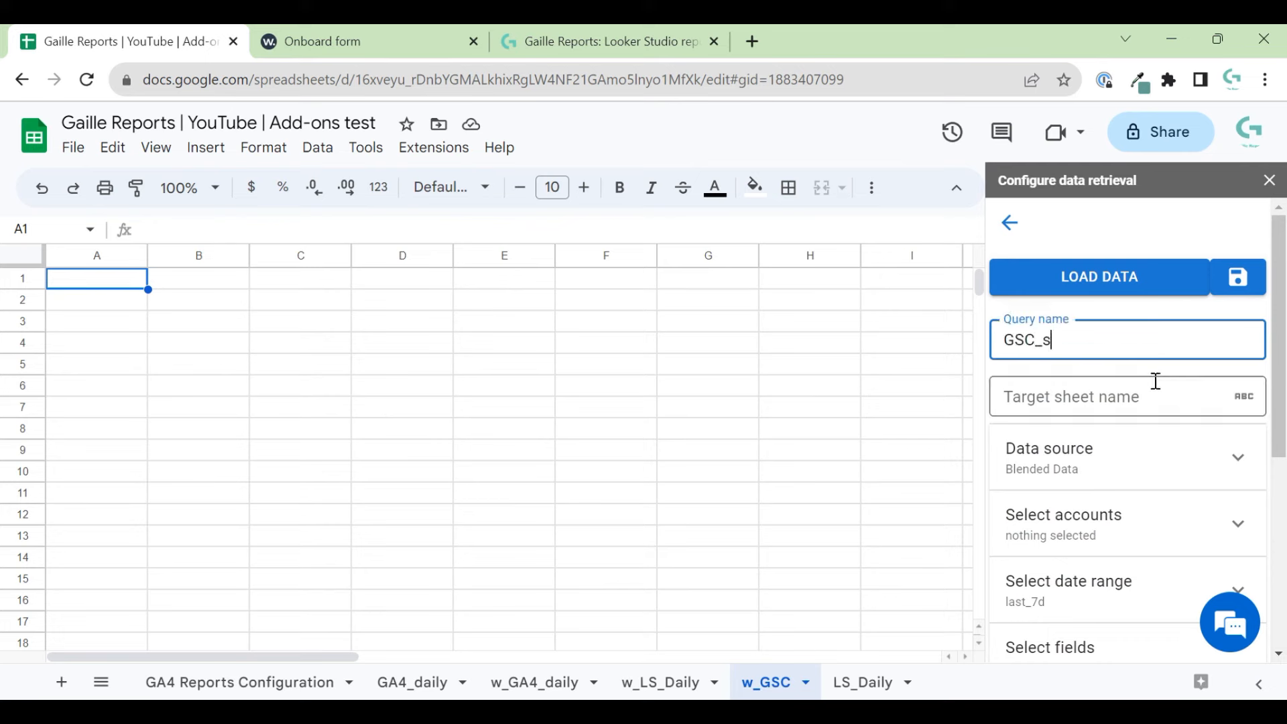
left_click(1172, 403)
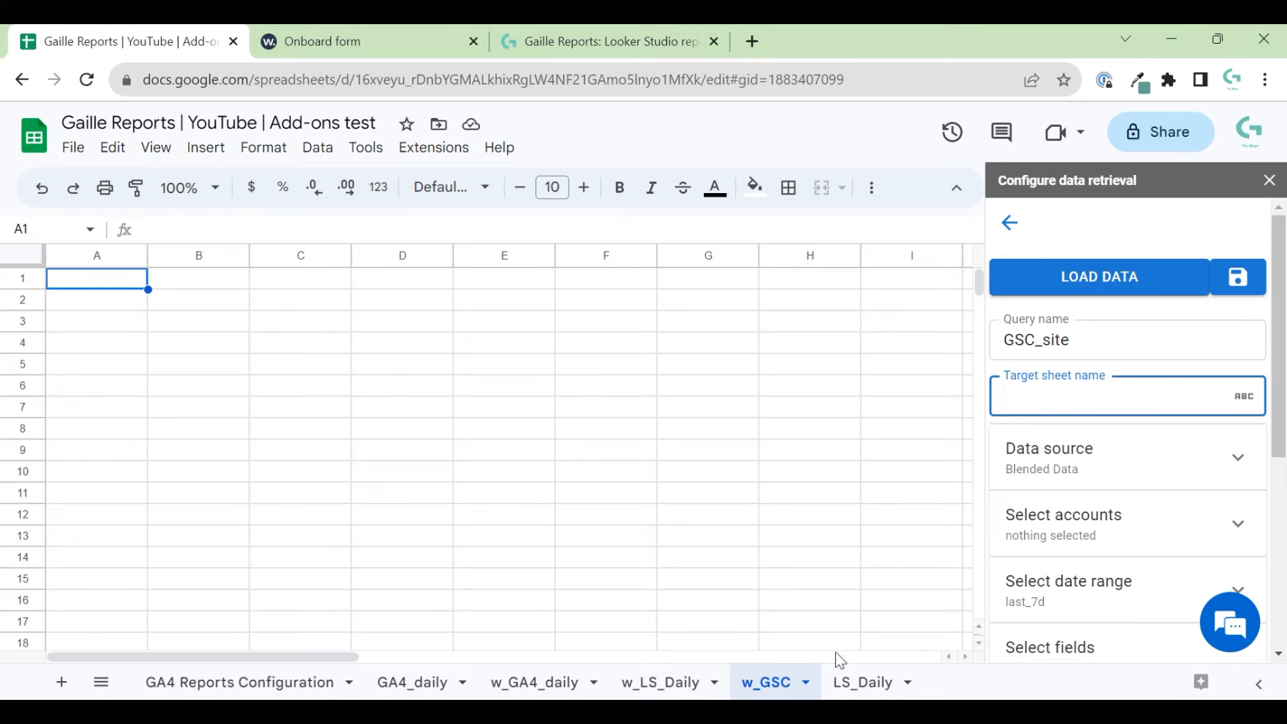
double_click(764, 682)
key("ctrl+c")
left_click(1100, 405)
key("ctrl+v")
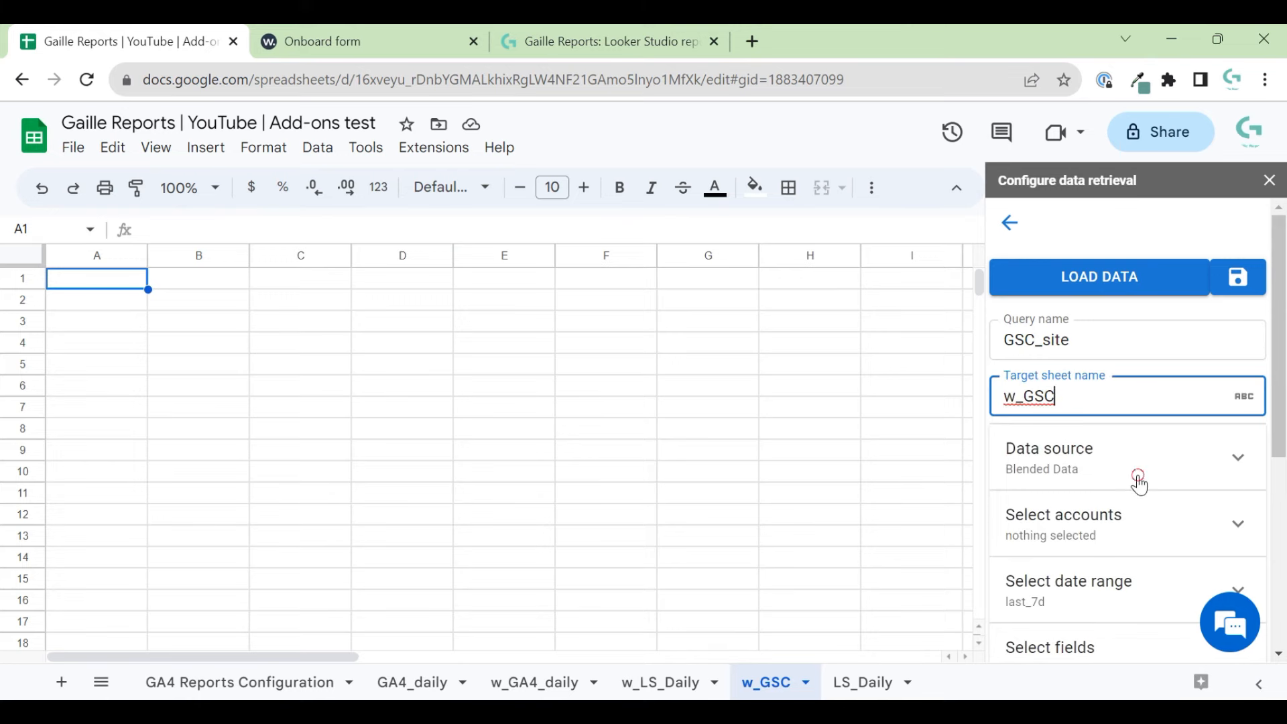
left_click(1137, 472)
left_click(1142, 528)
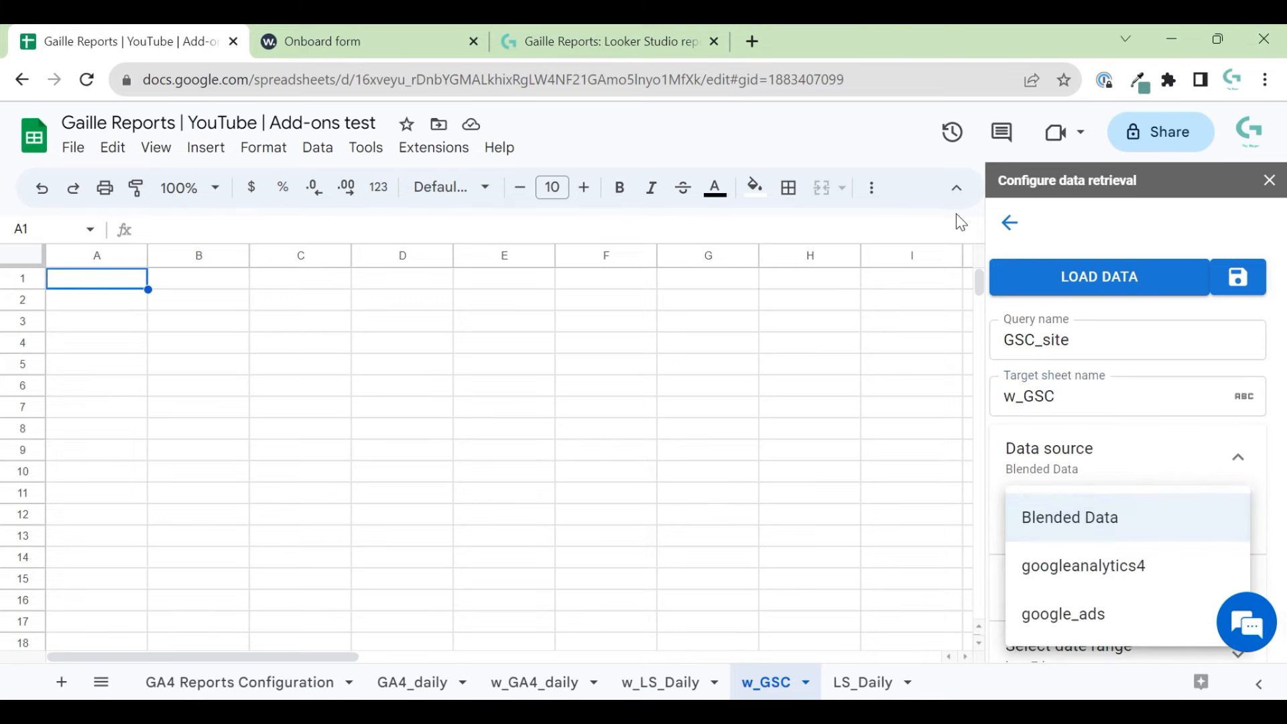
- Close the Windsor.ai add-on panel
left_click(1262, 185)
left_click(362, 149)
left_click(456, 144)
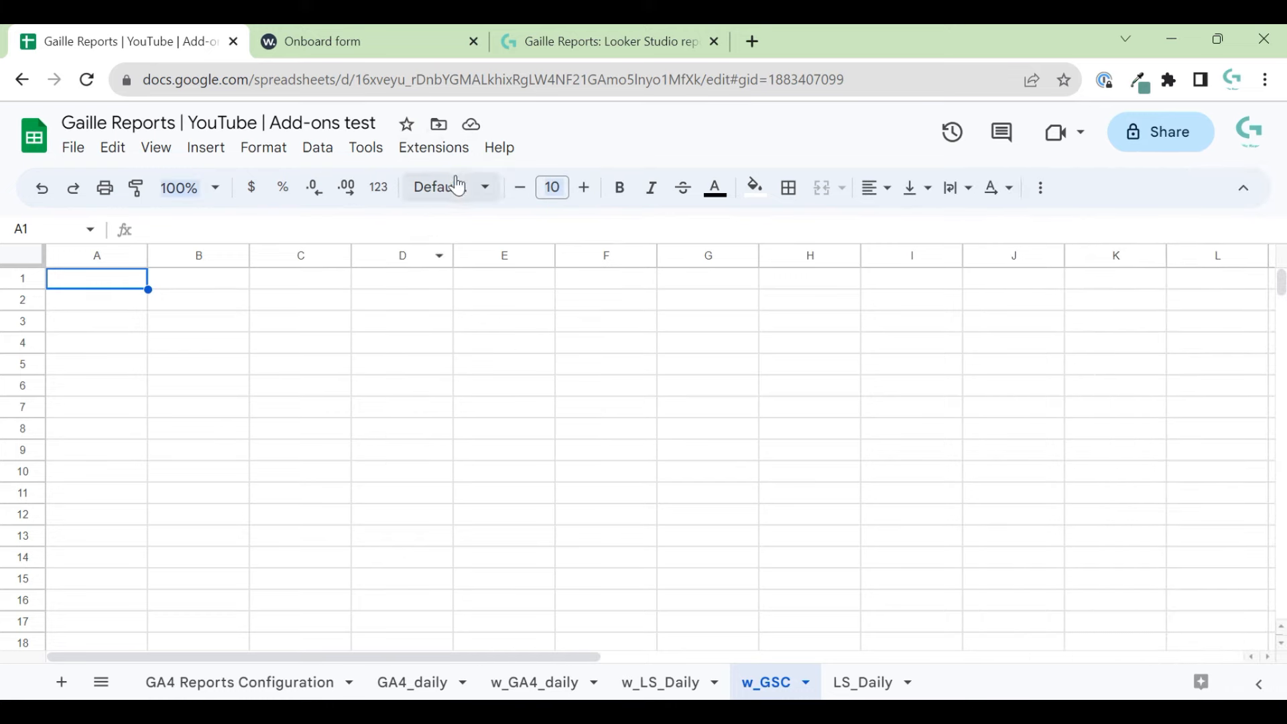
- Reopen the Windsor.ai panel and add a query named w_GSC targeting sheet w_GSC
left_click(437, 155)
mouse_move(603, 345)
left_click(864, 412)
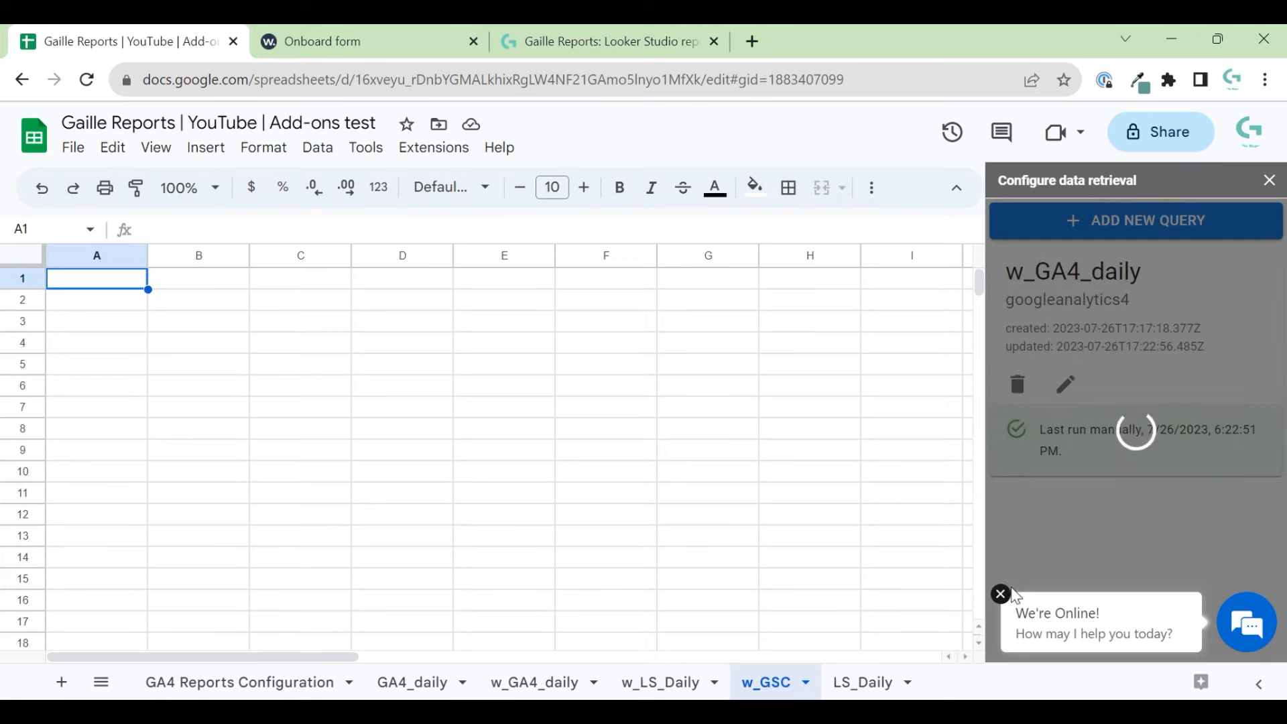
left_click(1117, 227)
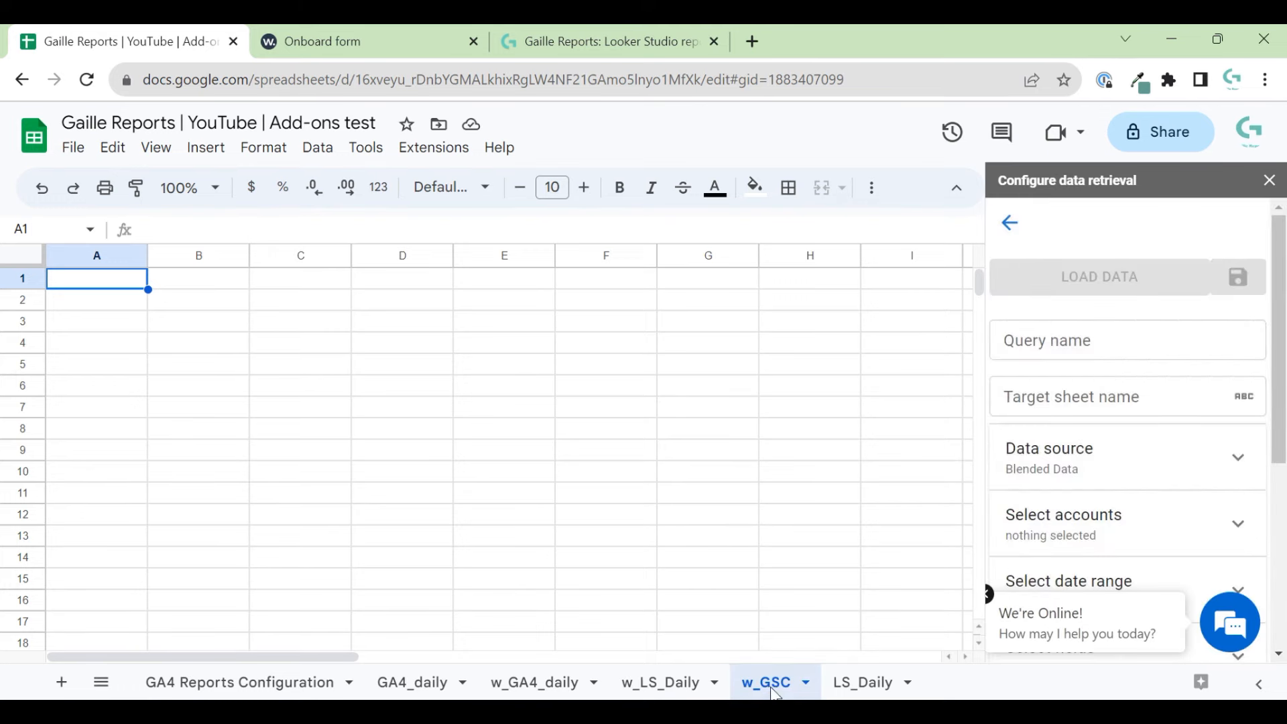
double_click(771, 683)
left_click(1083, 339)
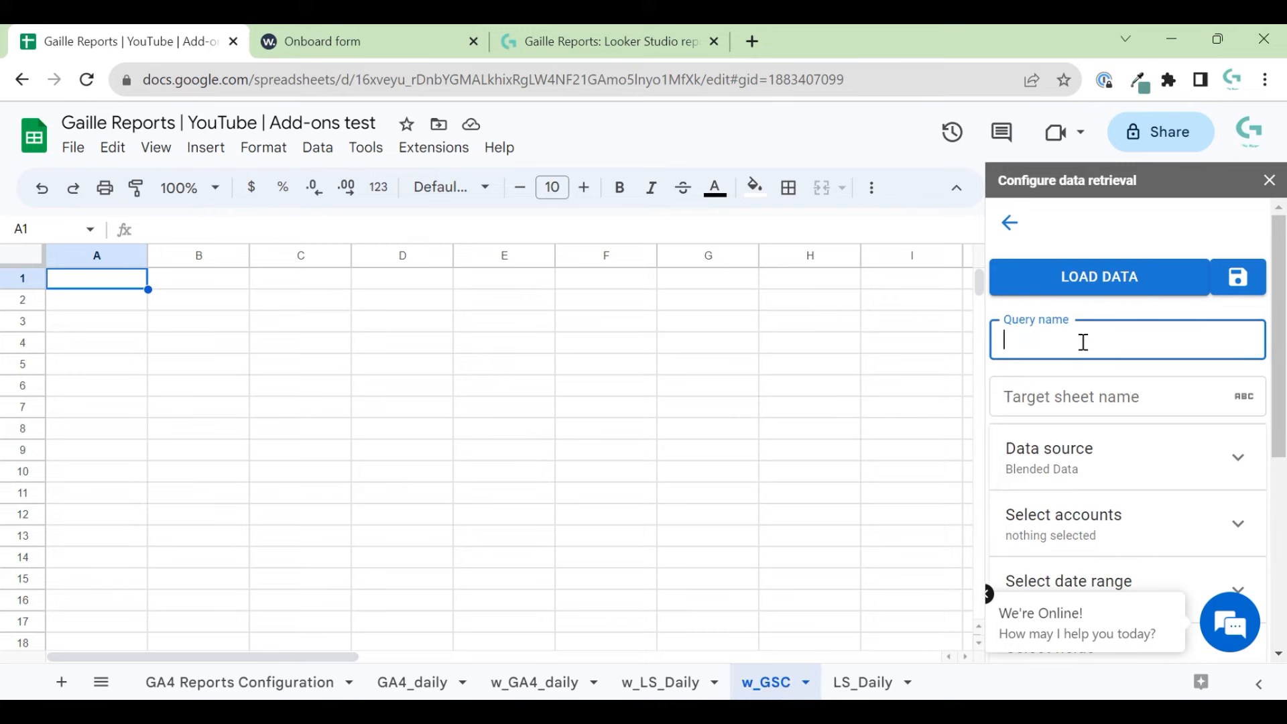
key("ctrl+v")
left_click(1077, 390)
key("ctrl+v")
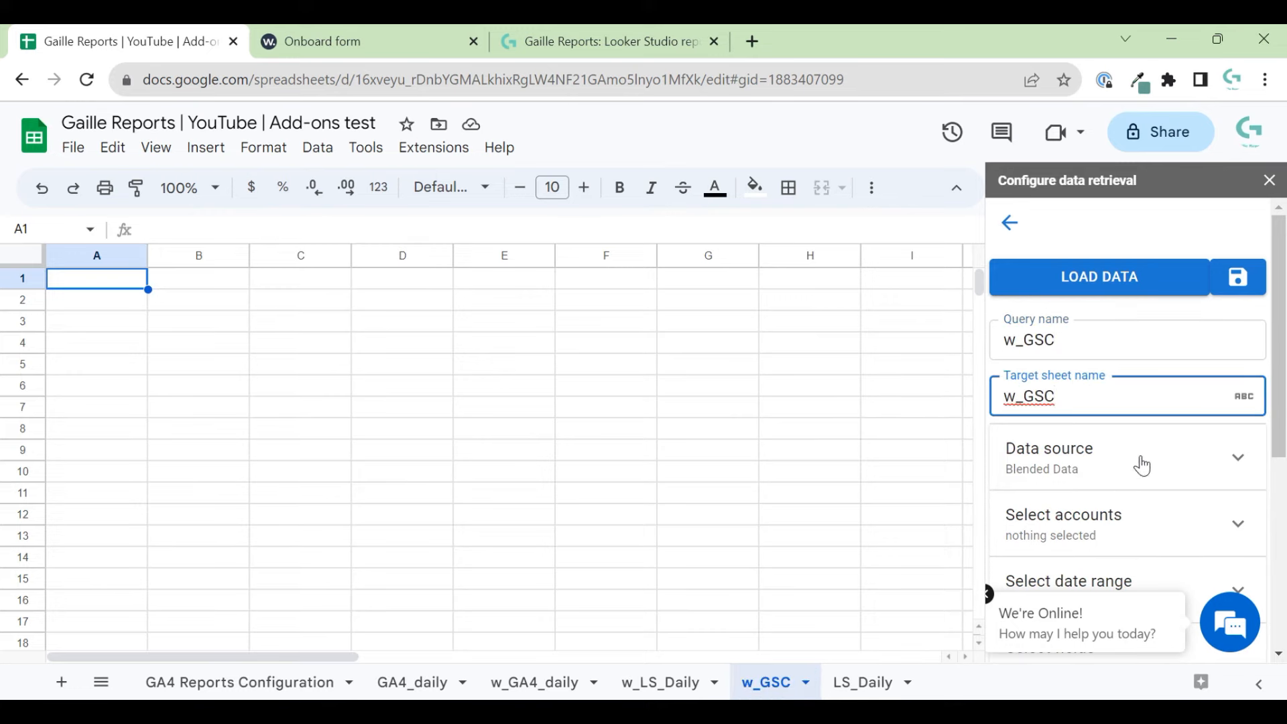
- Choose searchconsole as the query's data source
left_click(1148, 463)
left_click(1148, 527)
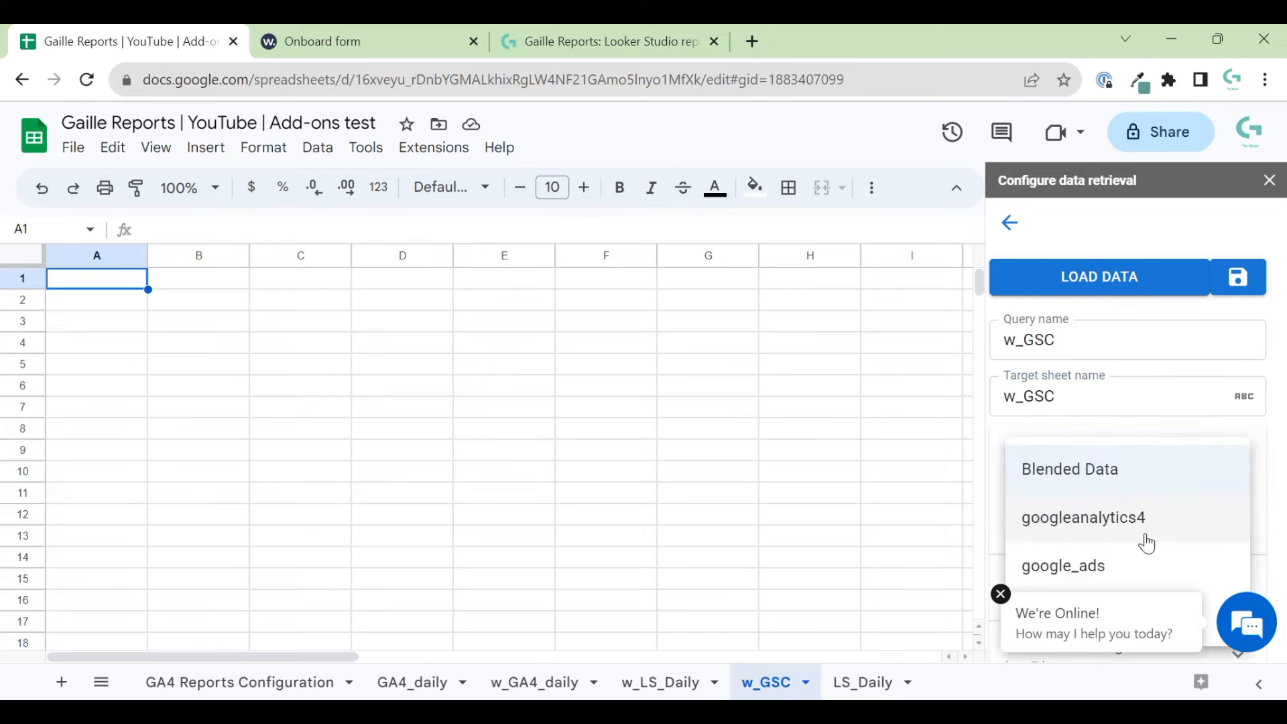
left_click(999, 600)
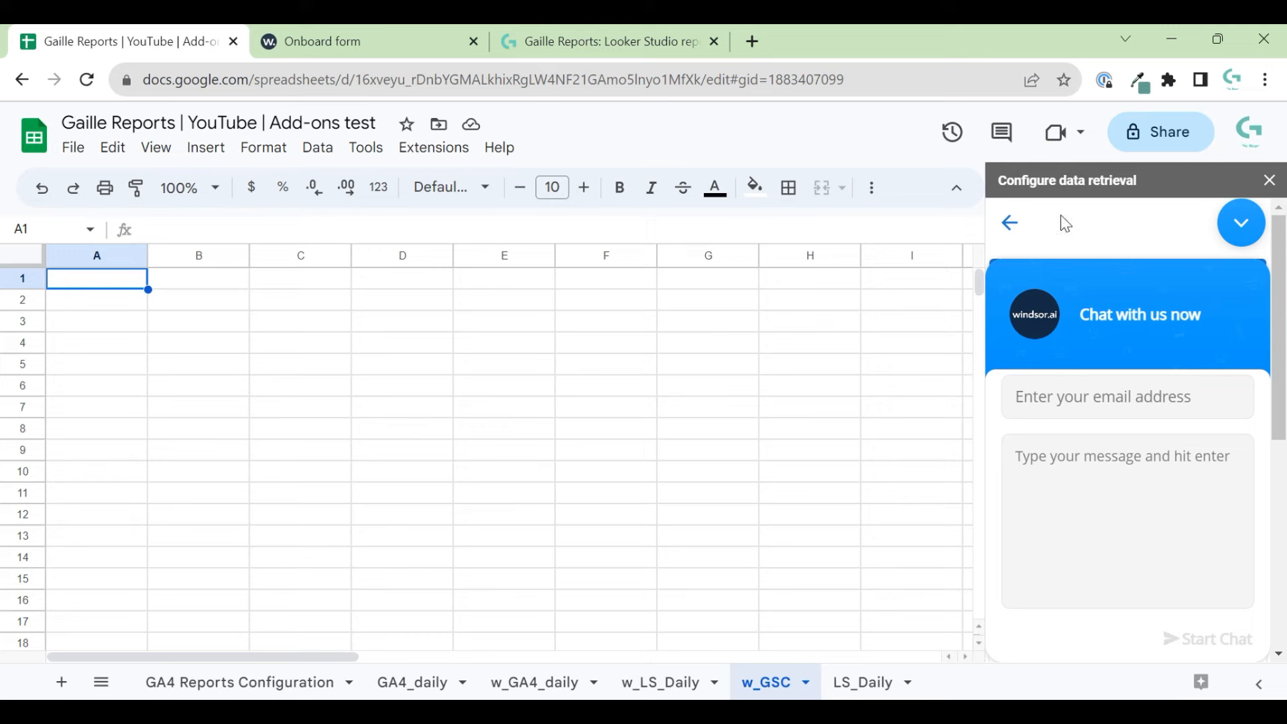
left_click(1240, 223)
scroll(1281, 475, "down", 2)
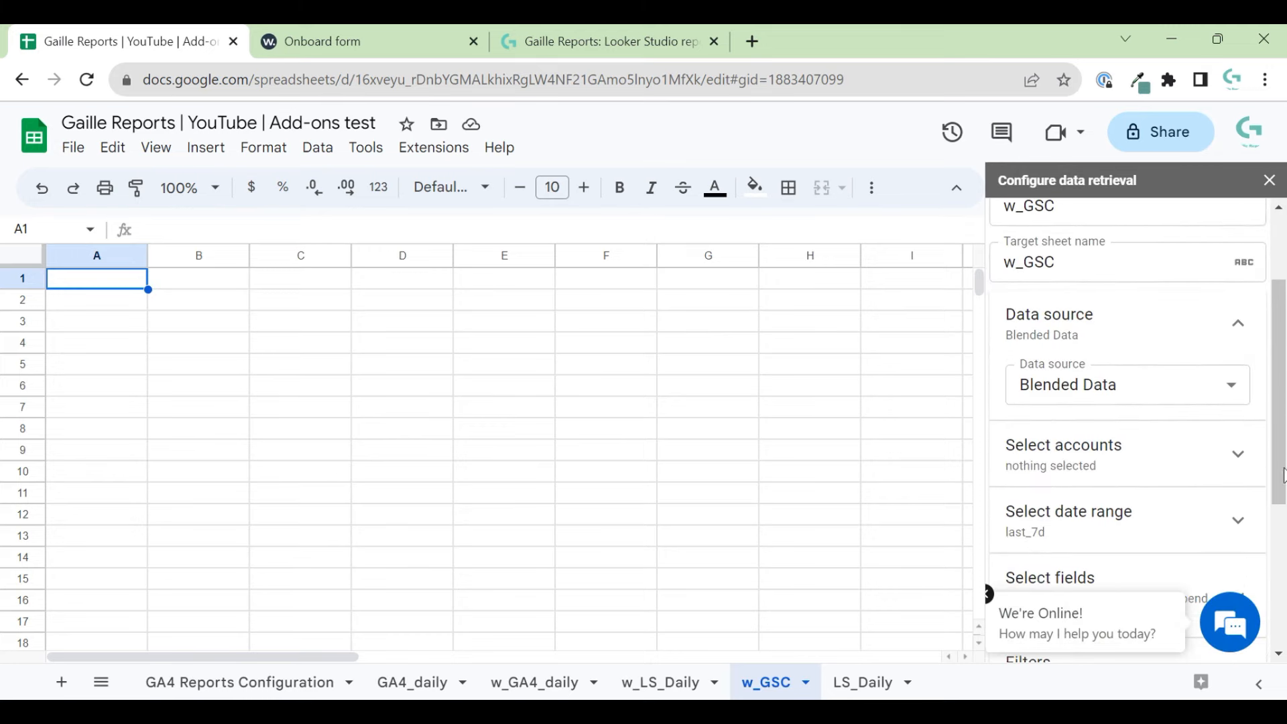
left_click(1237, 383)
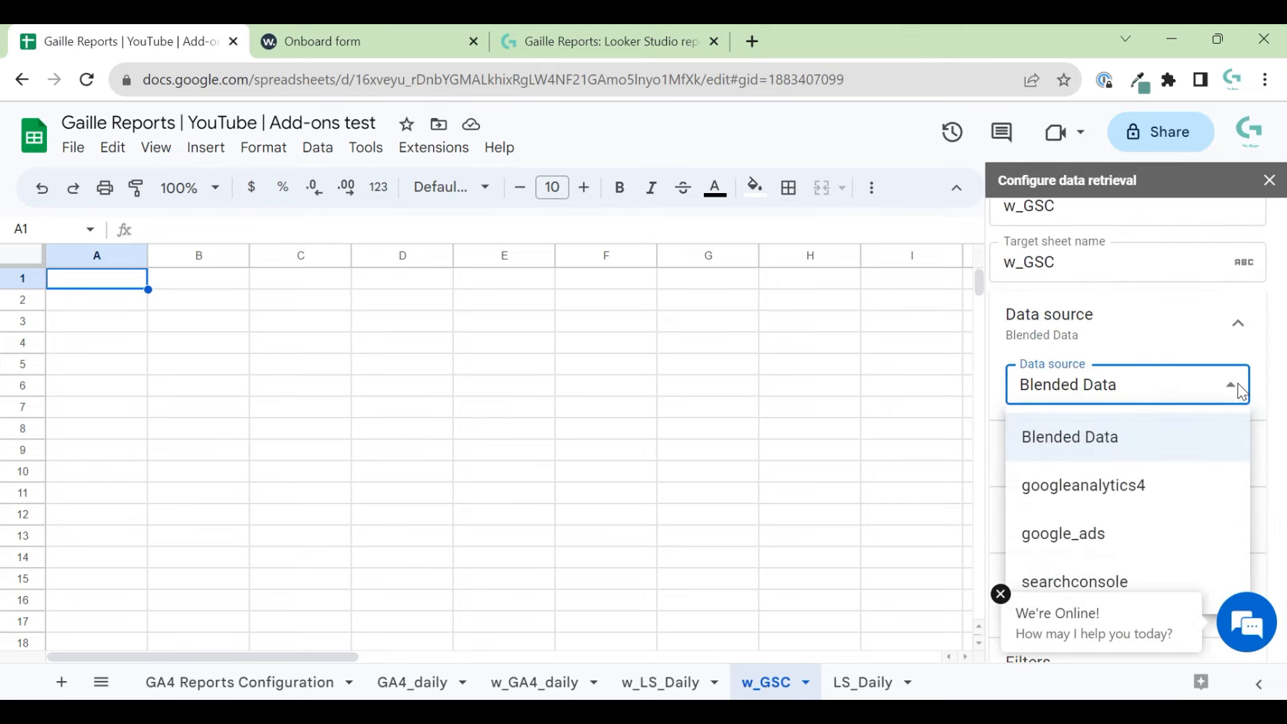
left_click(1083, 580)
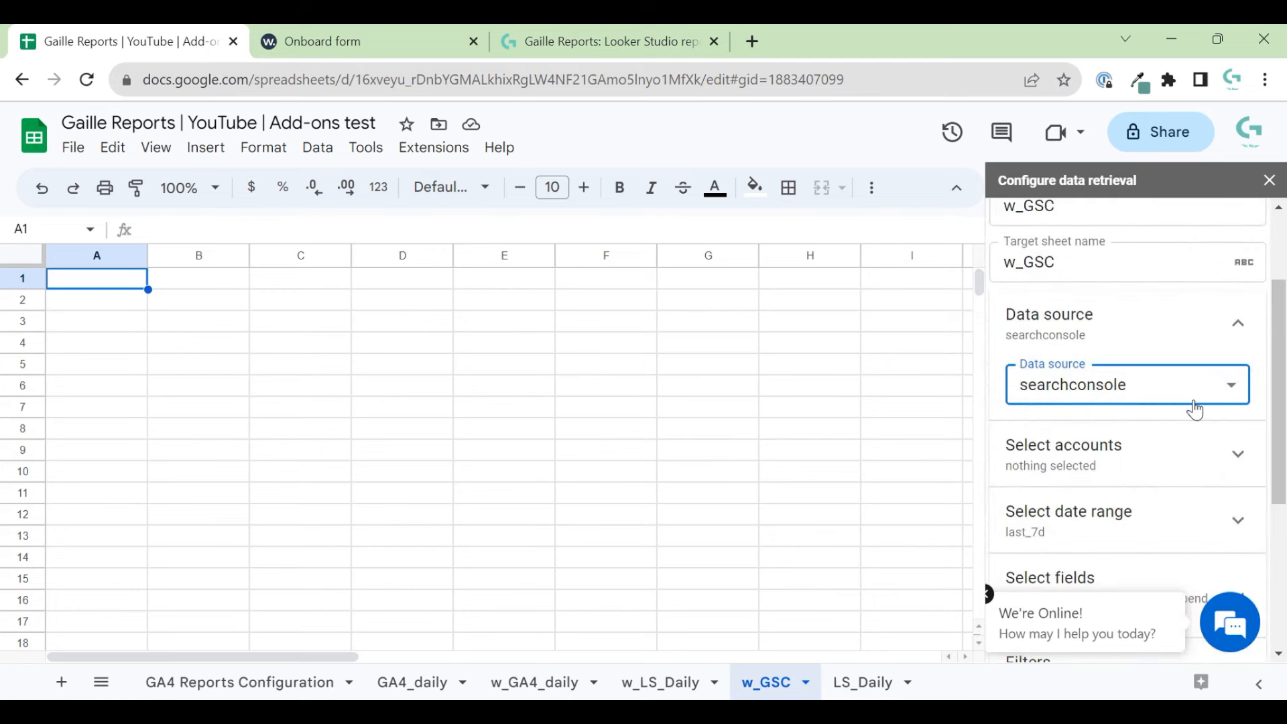
left_click(1172, 455)
left_click(1129, 516)
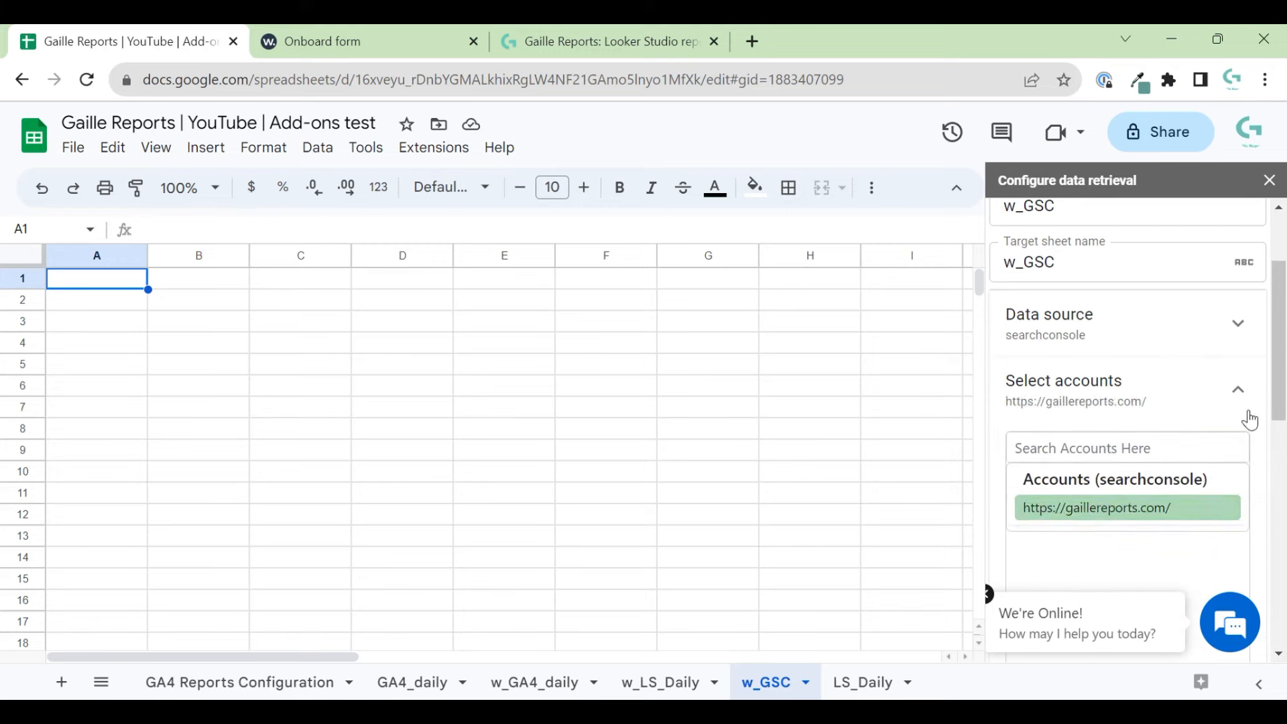
left_click(1237, 389)
scroll(1242, 429, "down", 1)
scroll(1244, 442, "down", 1)
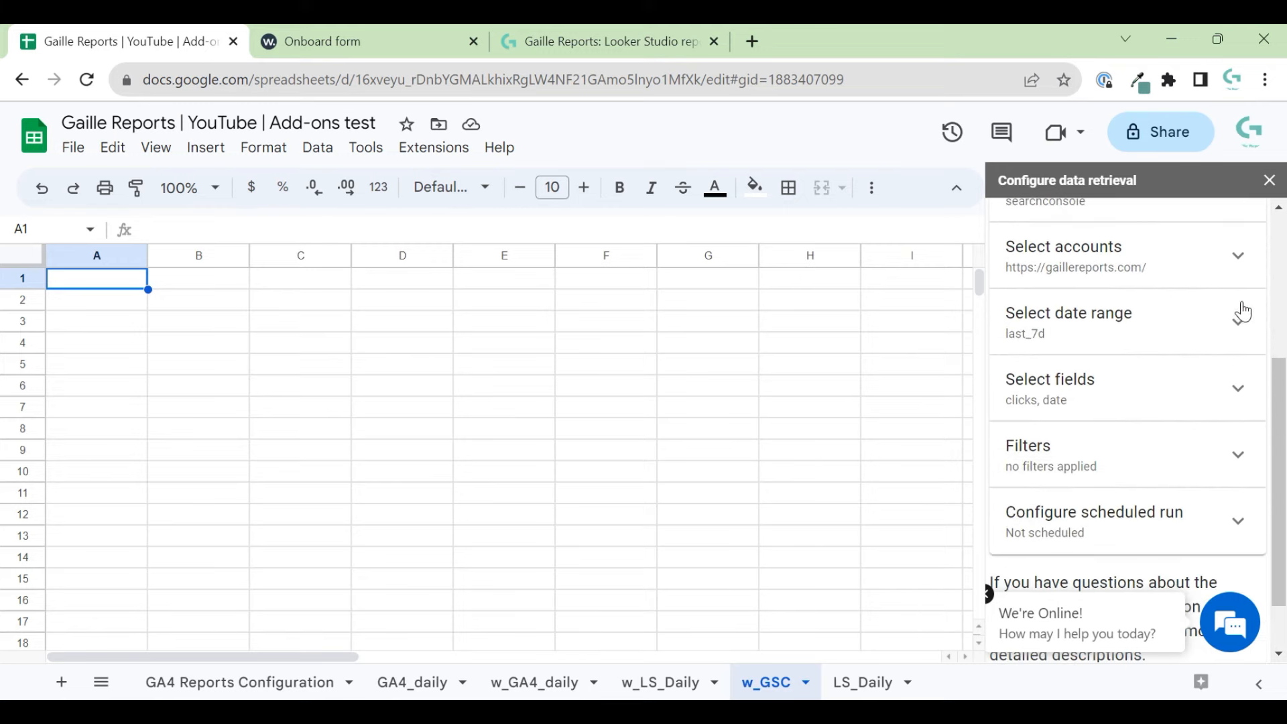
left_click(1239, 317)
scroll(1233, 345, "up", 3)
scroll(1139, 362, "up", 7)
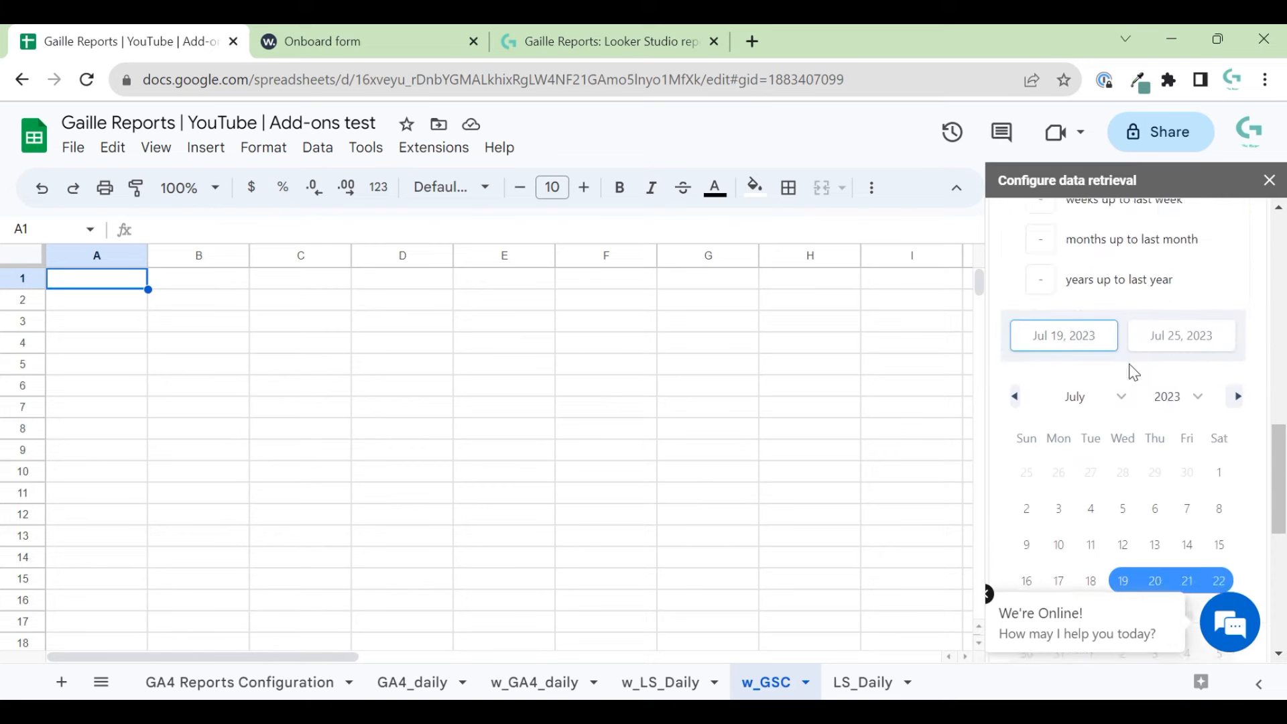
scroll(1059, 301, "up", 2)
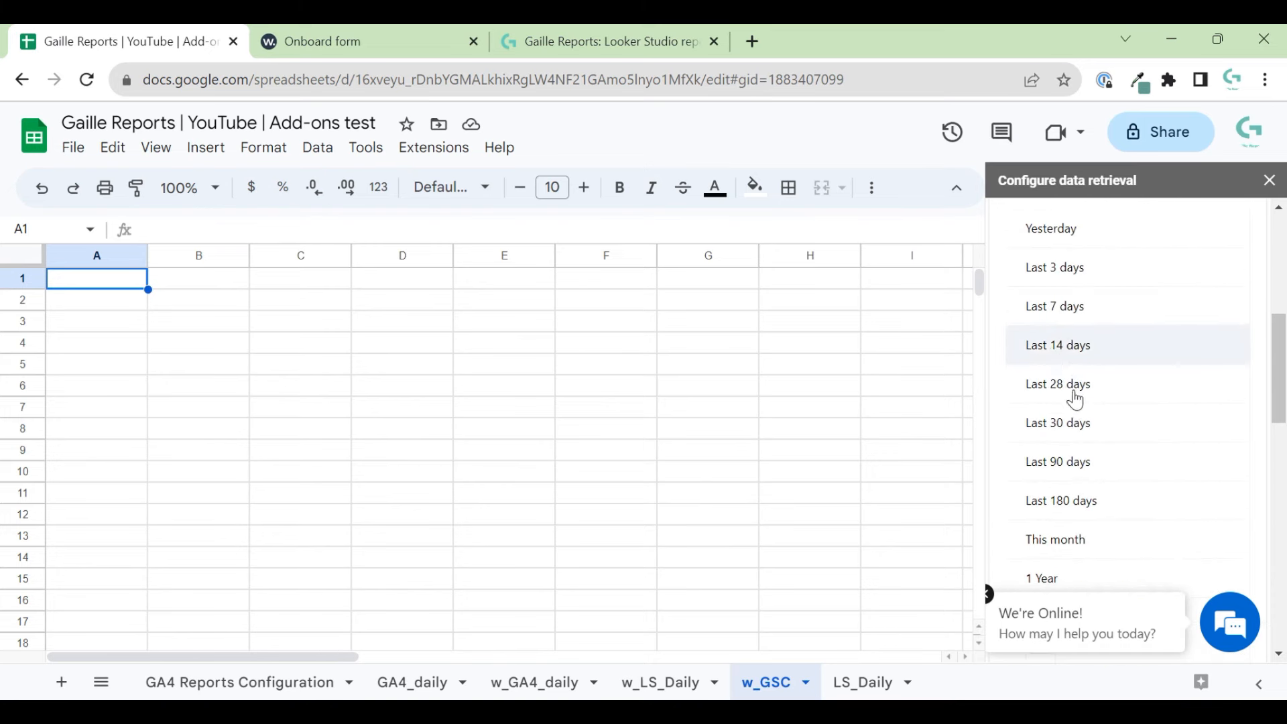
left_click(1076, 400)
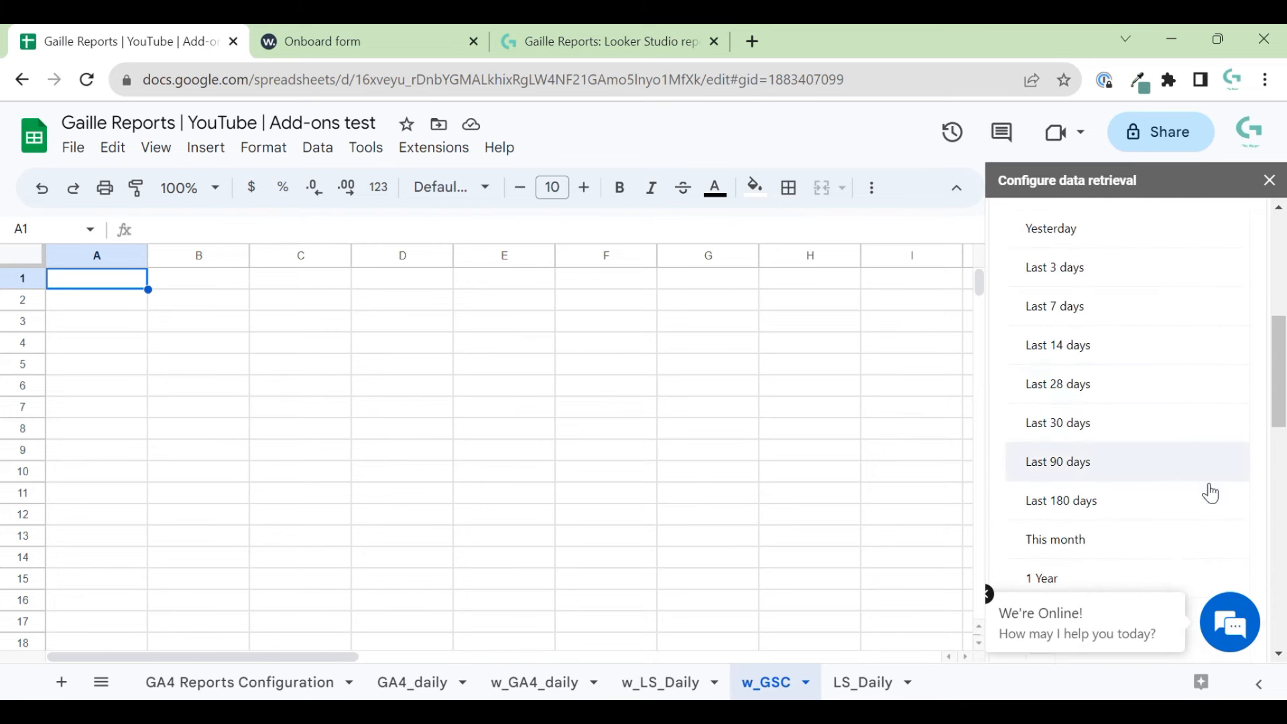
- Add Impressions to the selected fields by searching 'imp'
scroll(1209, 494, "down", 9)
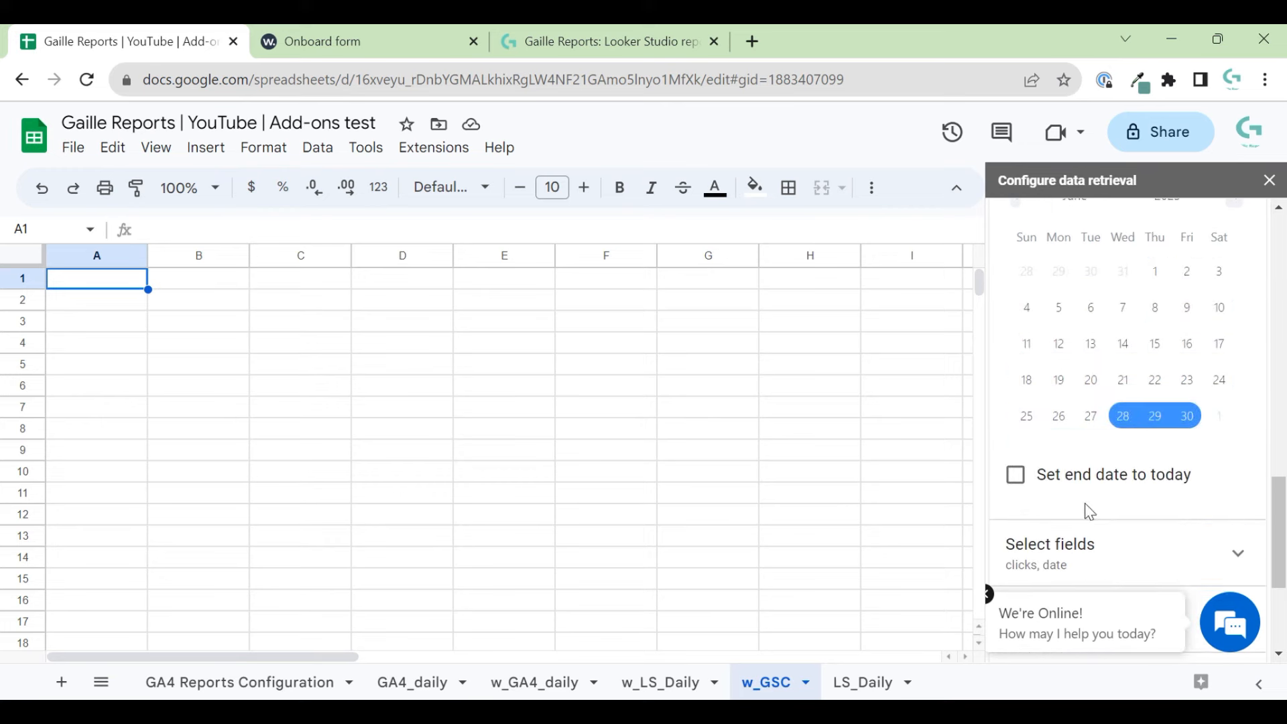
left_click(1131, 567)
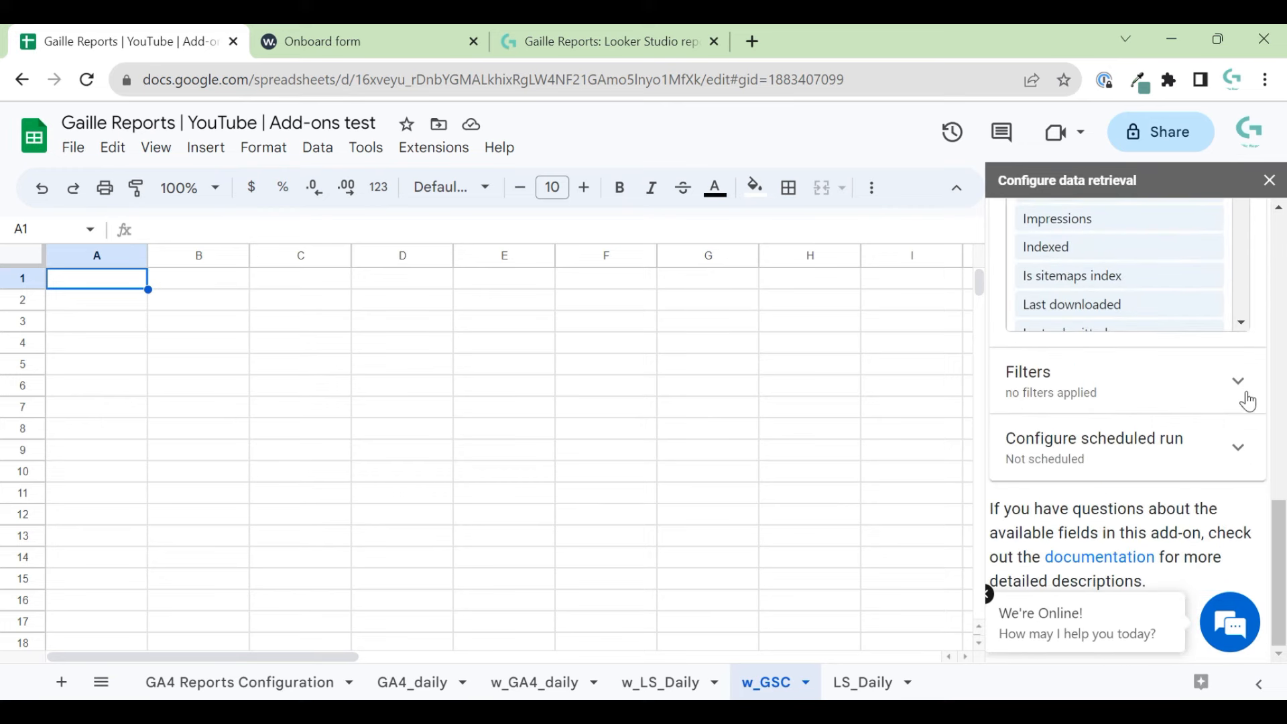
scroll(1240, 402, "up", 6)
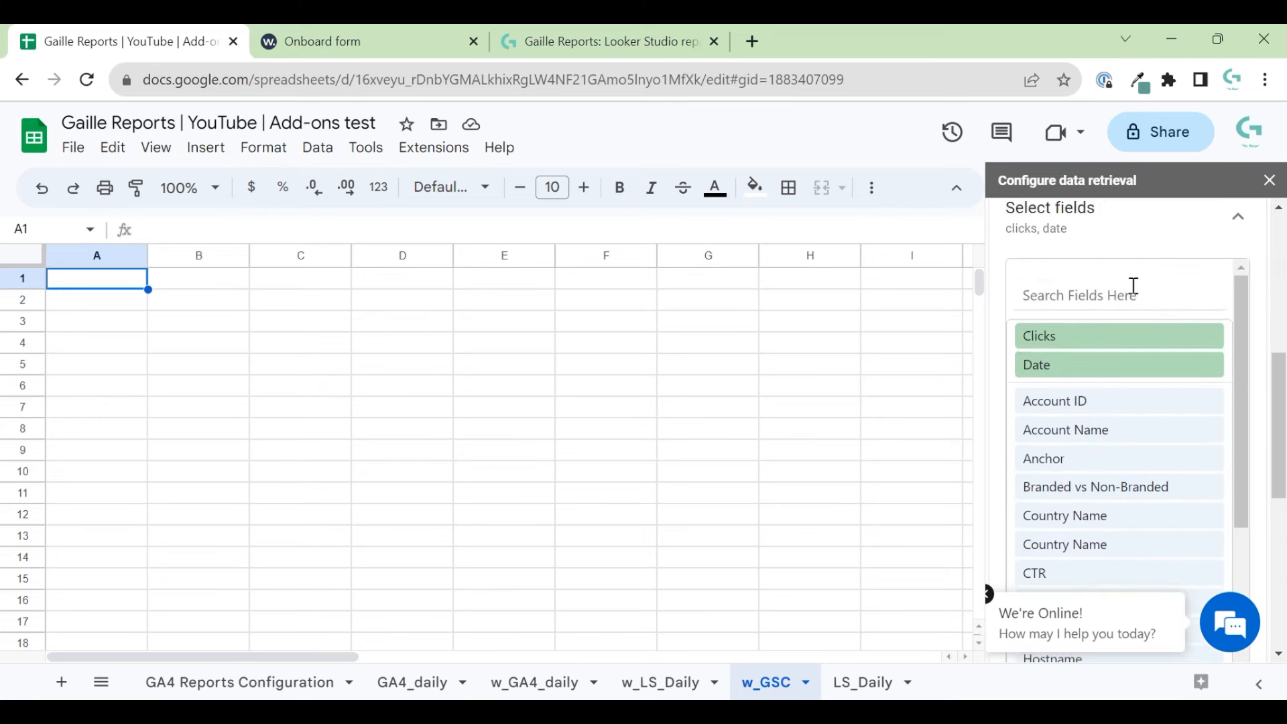
type("imp")
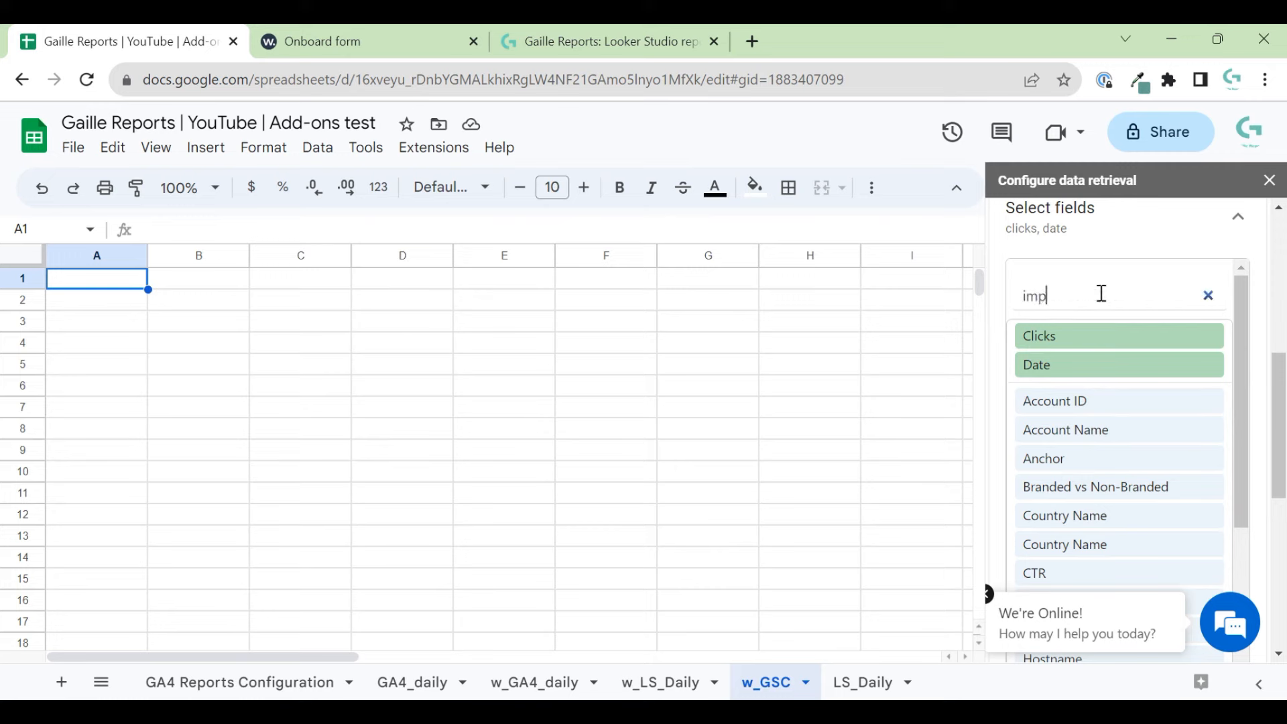
left_click(1137, 335)
left_click(1083, 292)
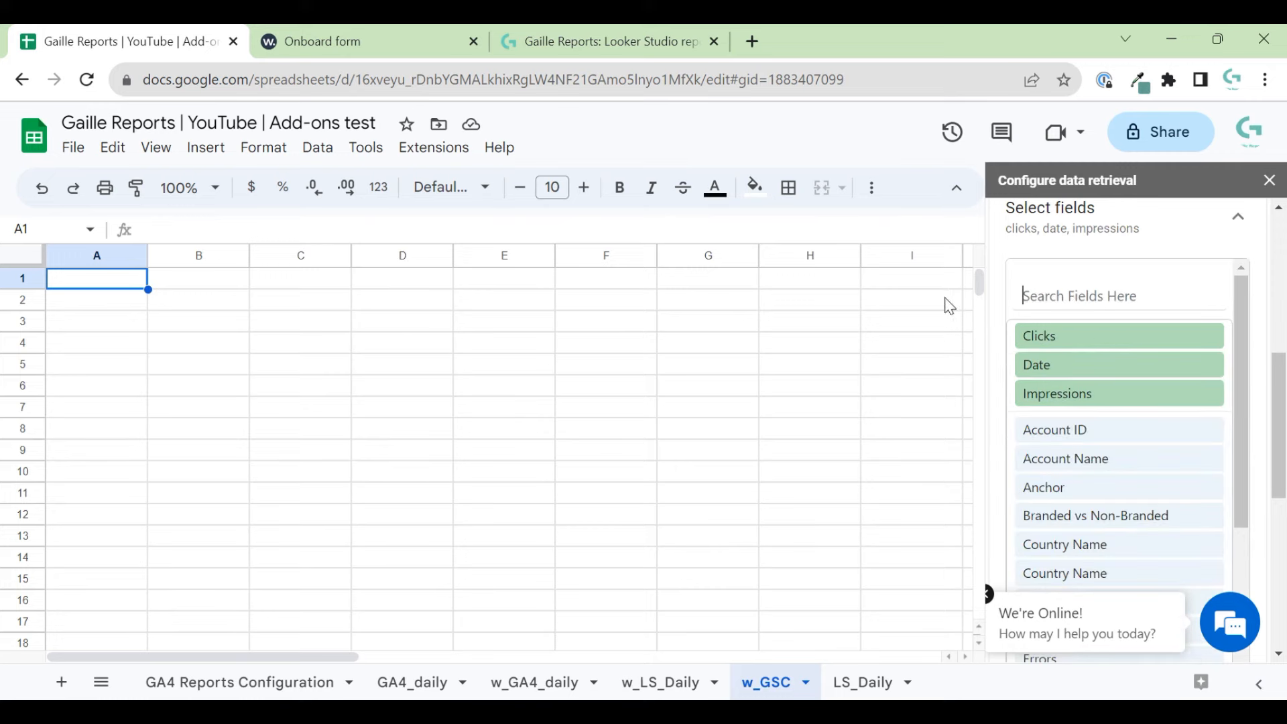
- Set the w_GSC query's refresh period to every 24 hours
scroll(1149, 463, "down", 2)
scroll(1149, 473, "down", 7)
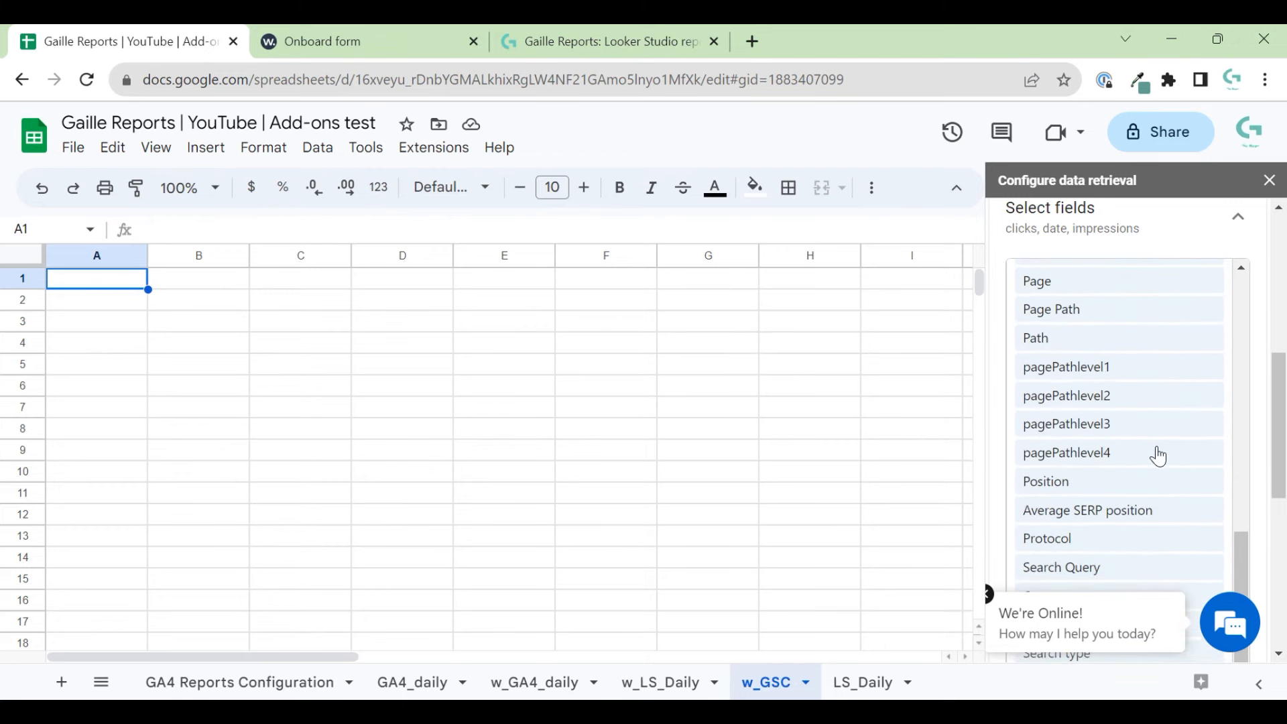
scroll(1158, 456, "up", 7)
scroll(1158, 456, "up", 2)
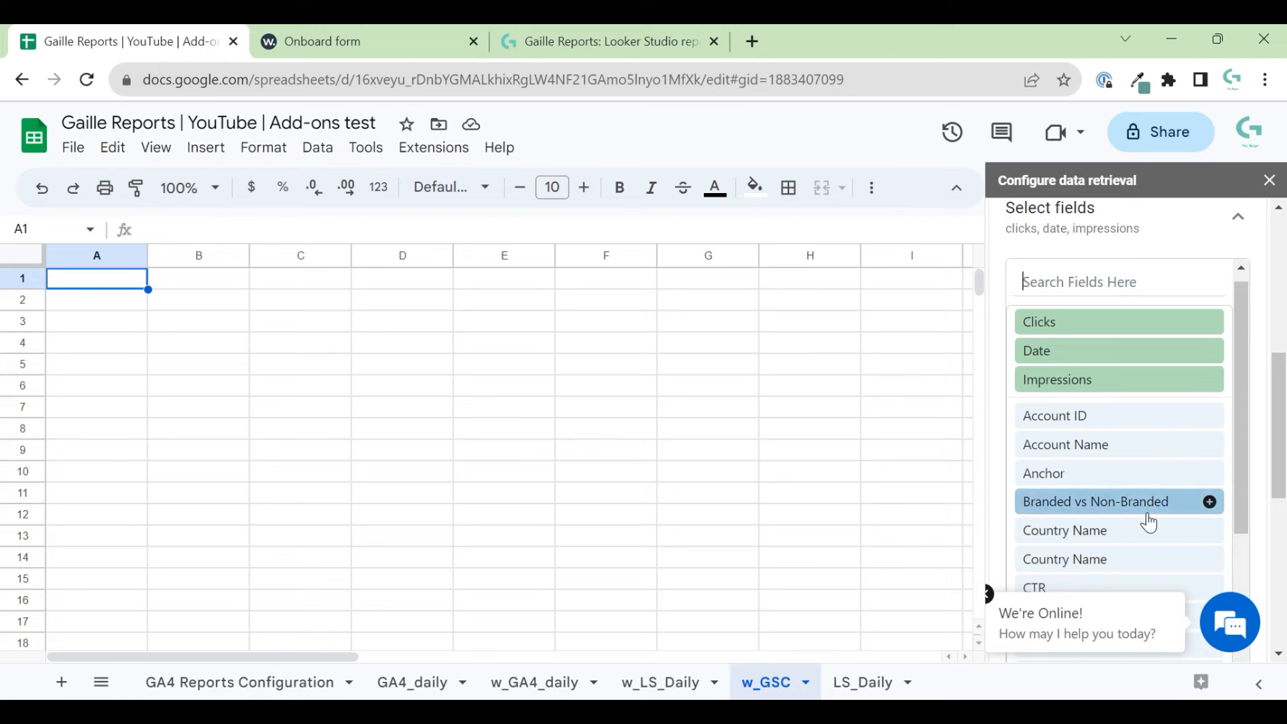
scroll(1118, 437, "down", 3)
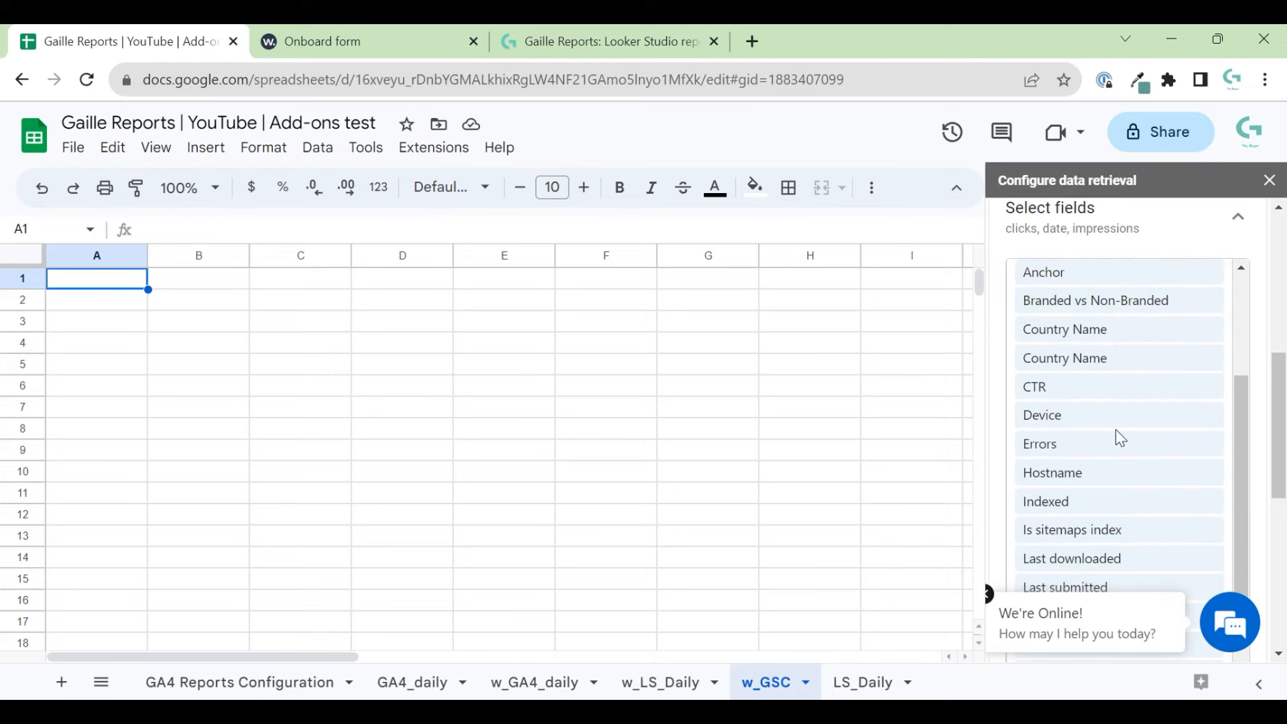
scroll(1121, 437, "down", 4)
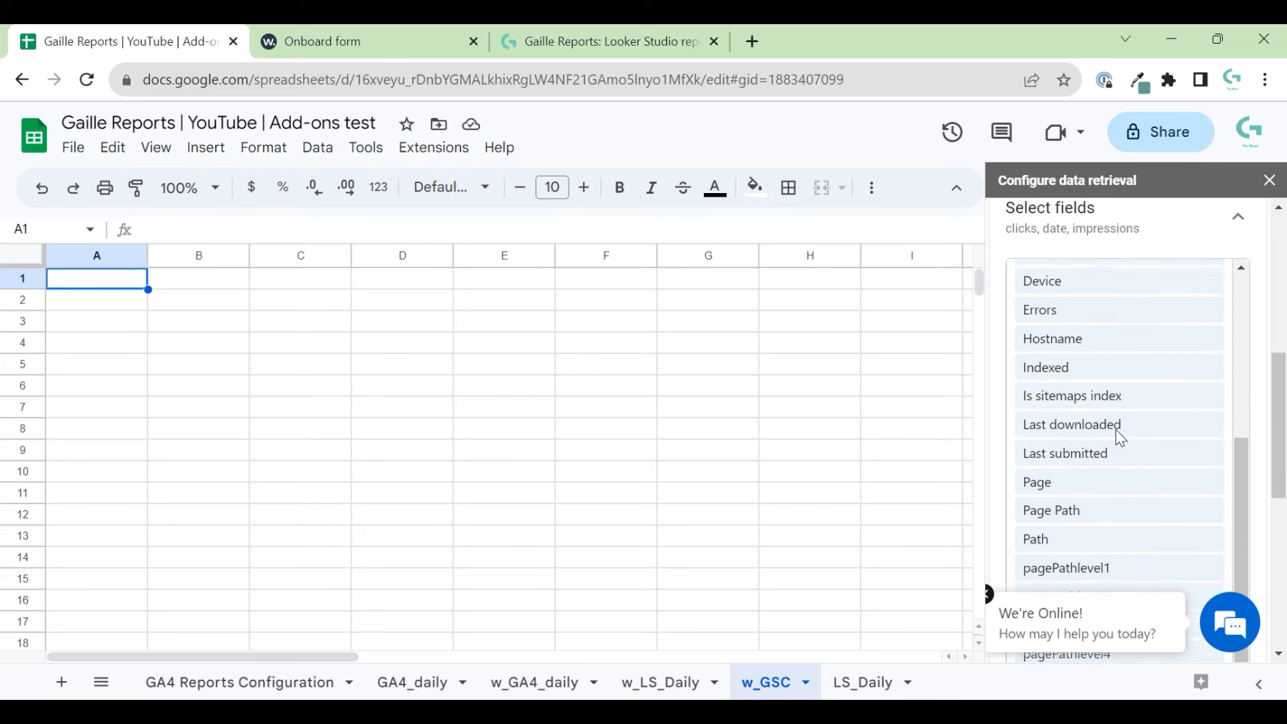
scroll(1121, 437, "down", 1)
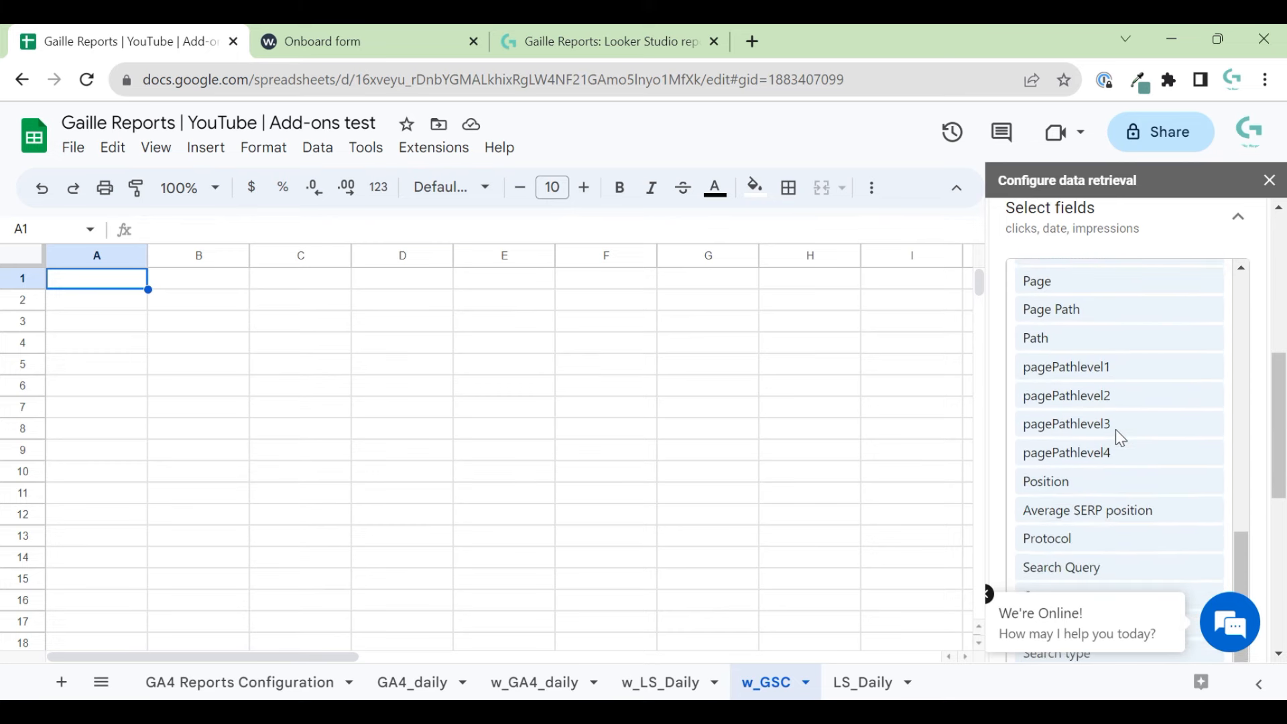
mouse_move(1116, 444)
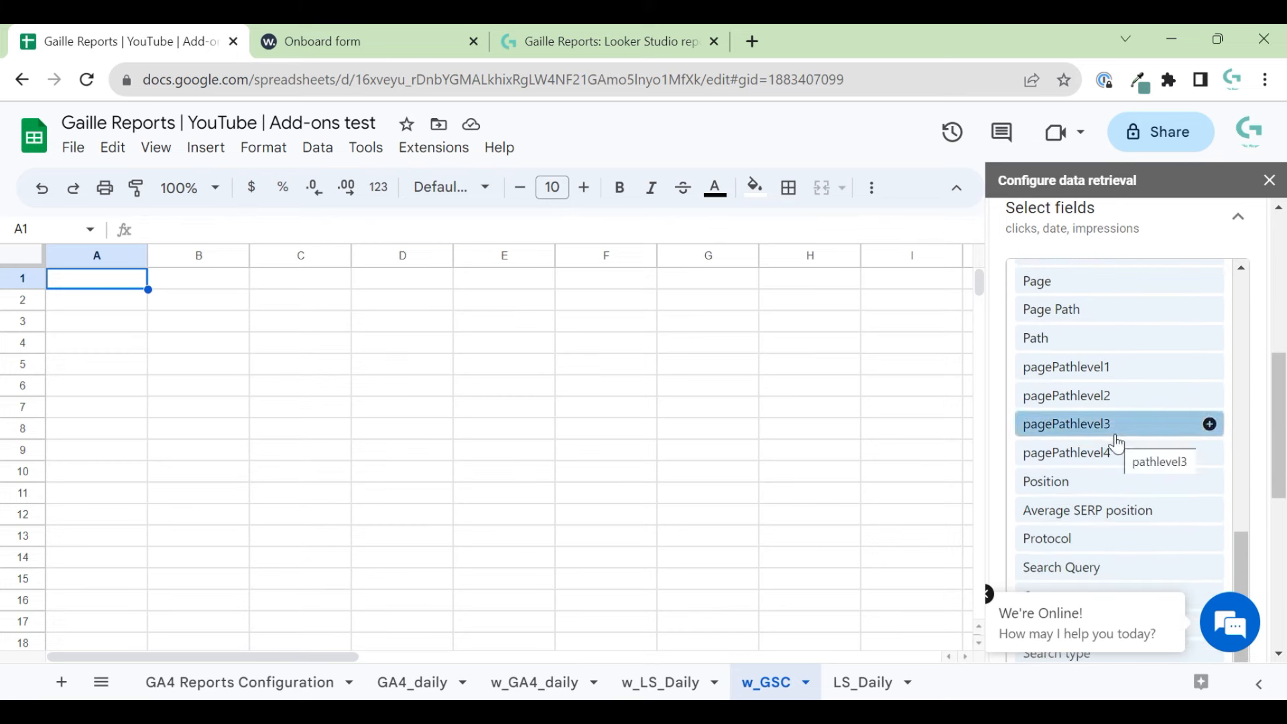
scroll(1115, 442, "down", 3)
scroll(1115, 442, "up", 1)
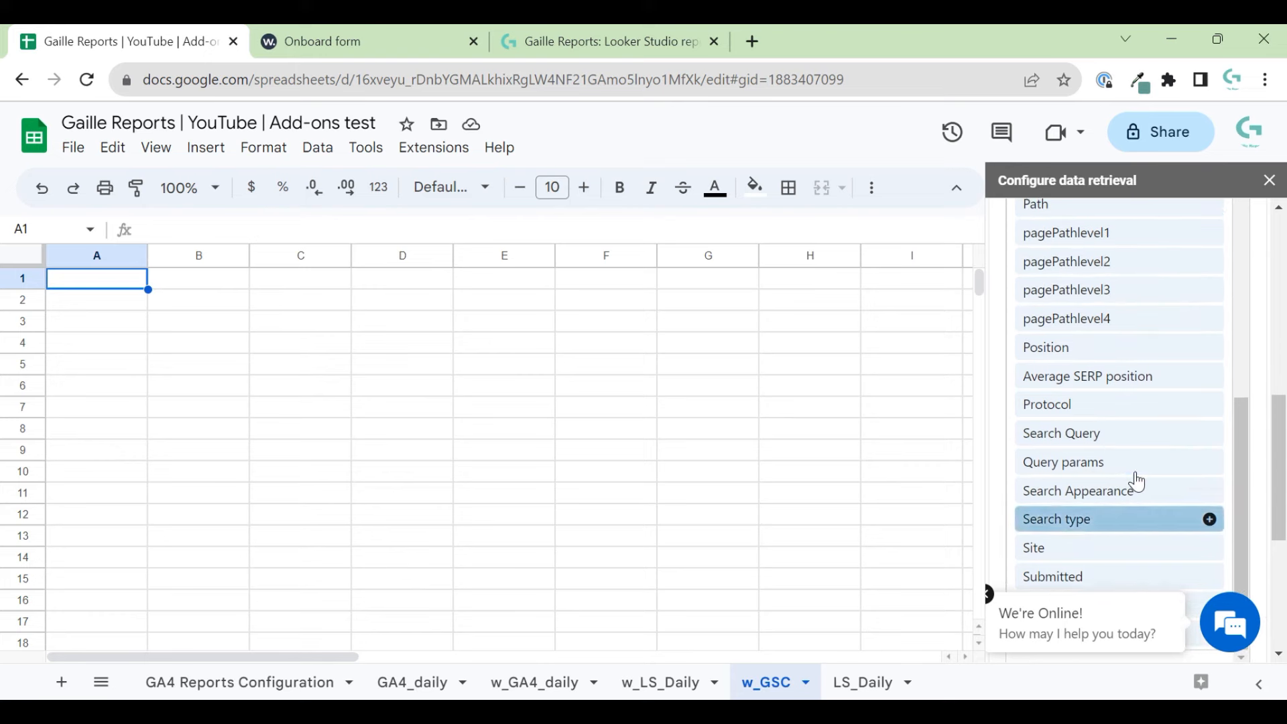
mouse_move(1138, 469)
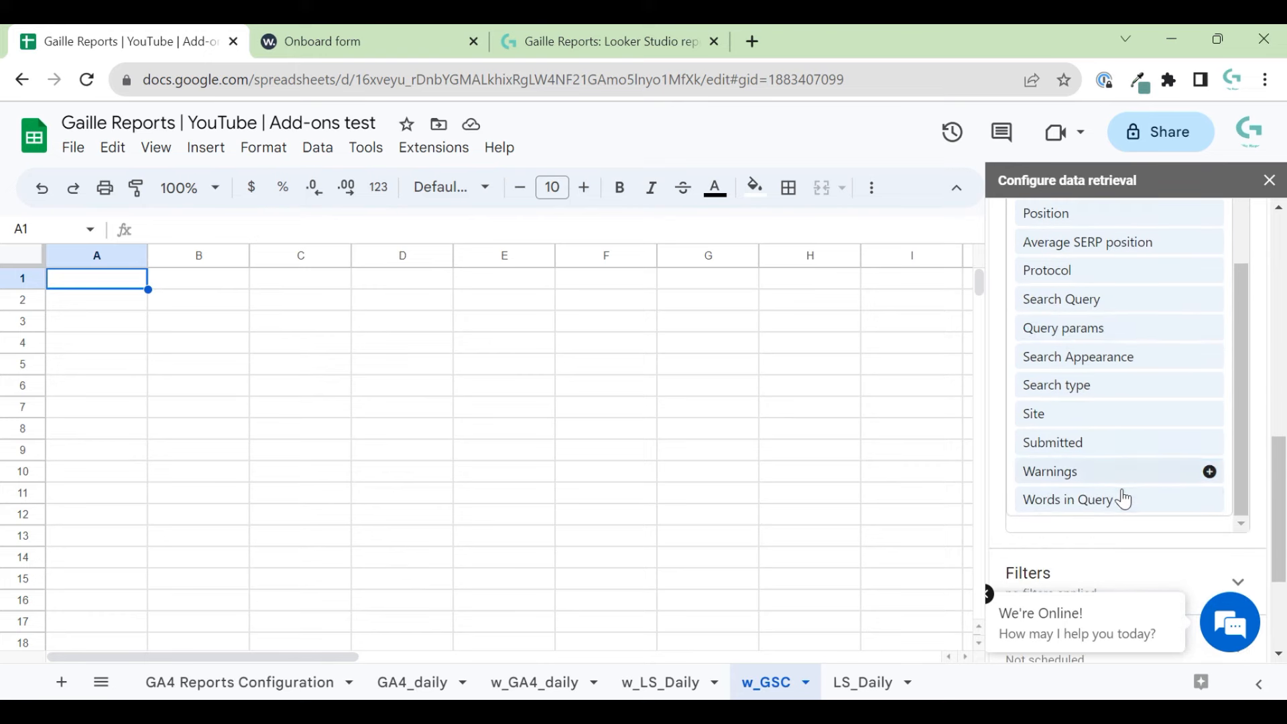
scroll(1178, 460, "up", 10)
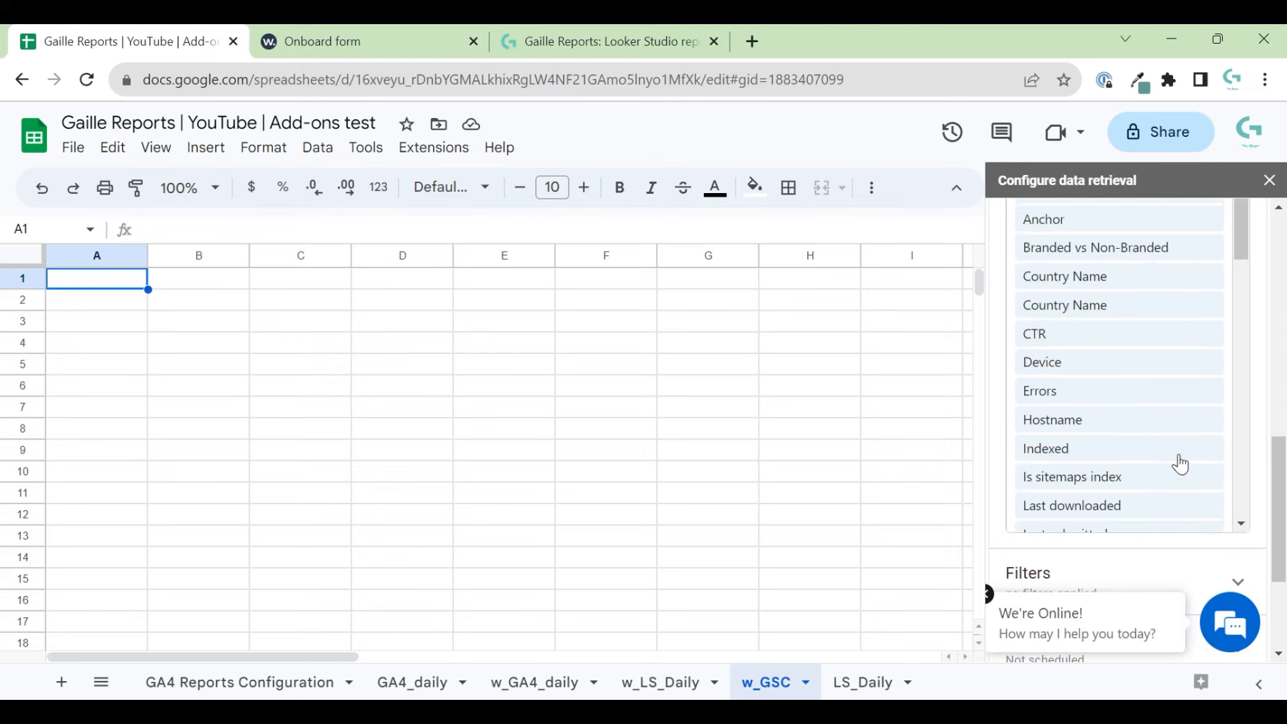
scroll(1257, 365, "up", 5)
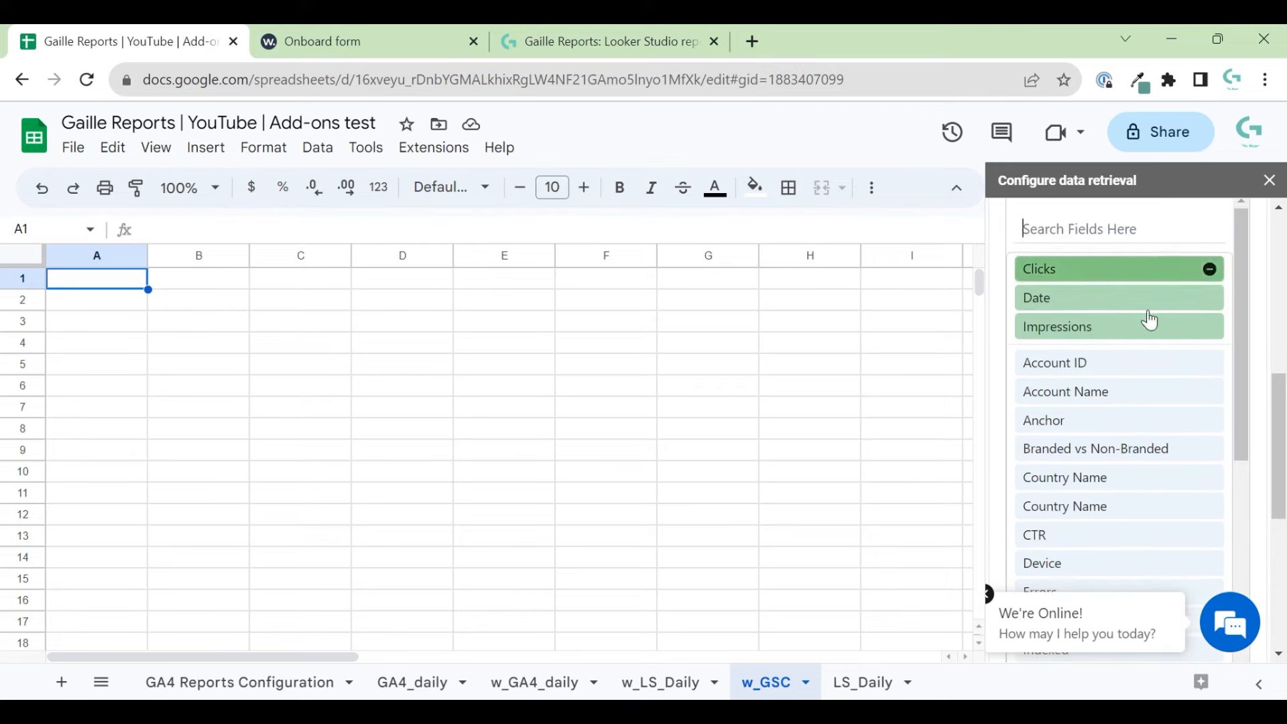
scroll(1253, 389, "down", 5)
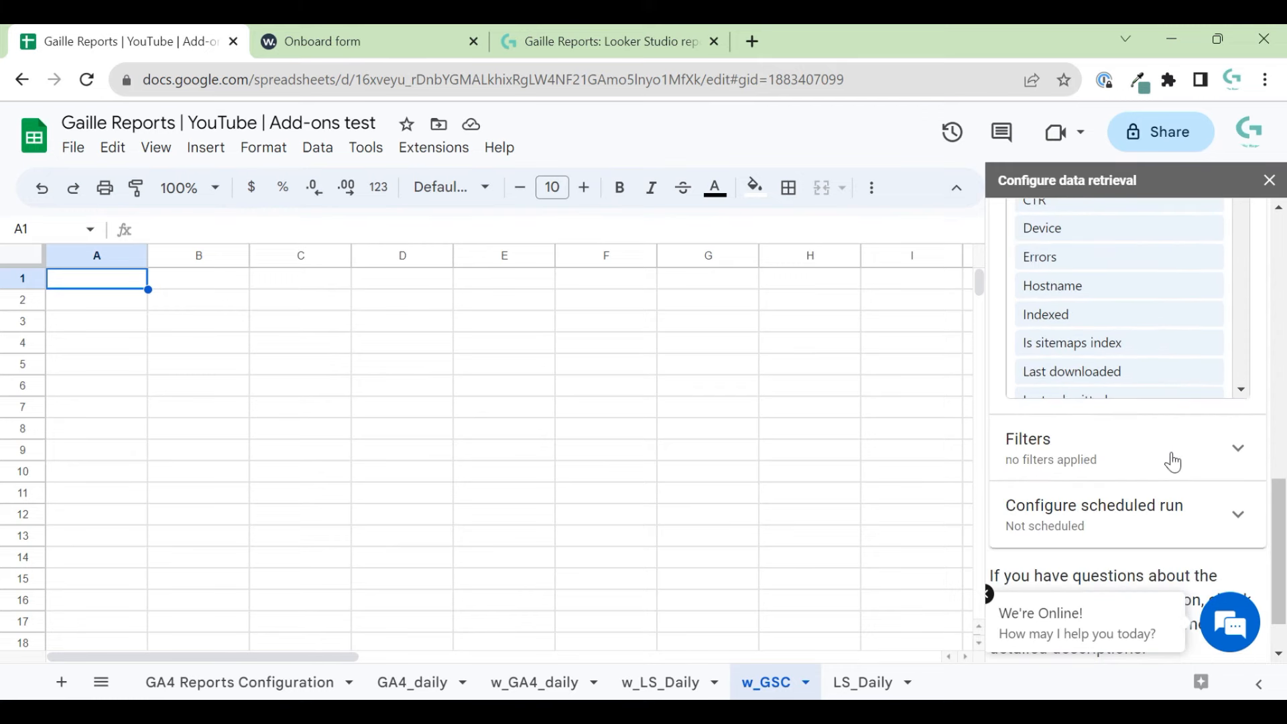
left_click(1171, 450)
scroll(1203, 402, "down", 3)
left_click(1215, 520)
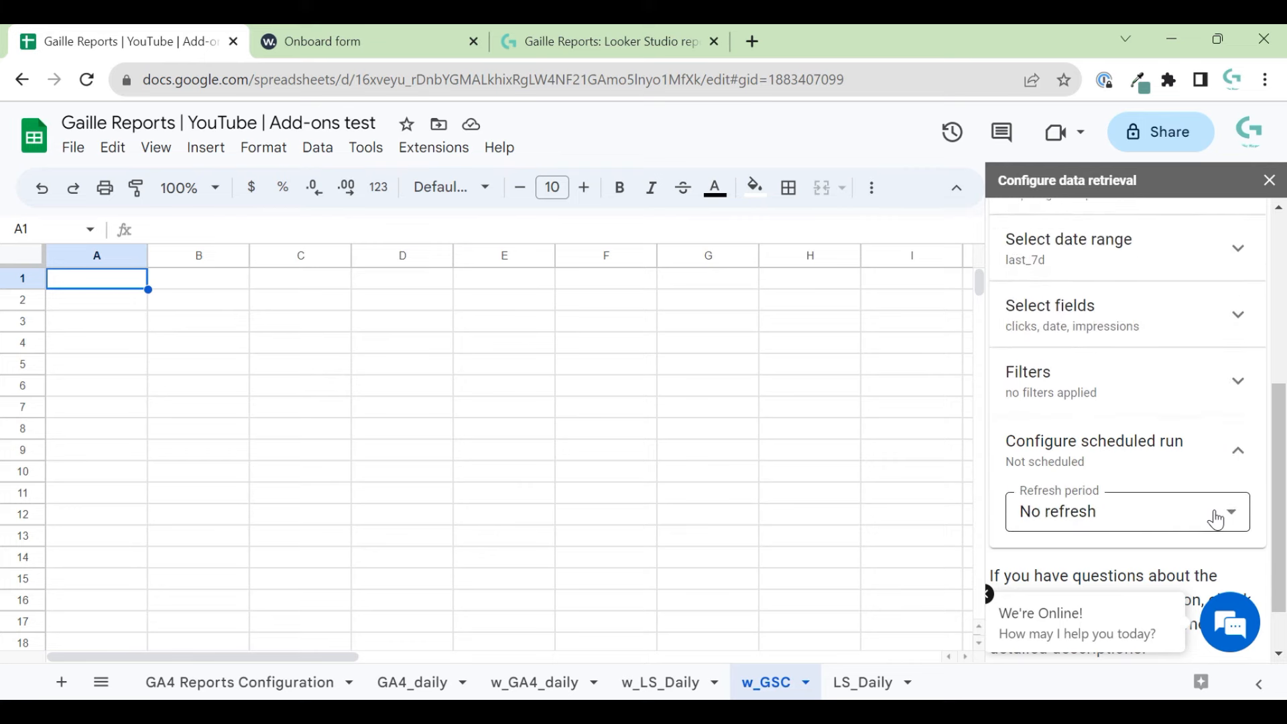
left_click(1213, 513)
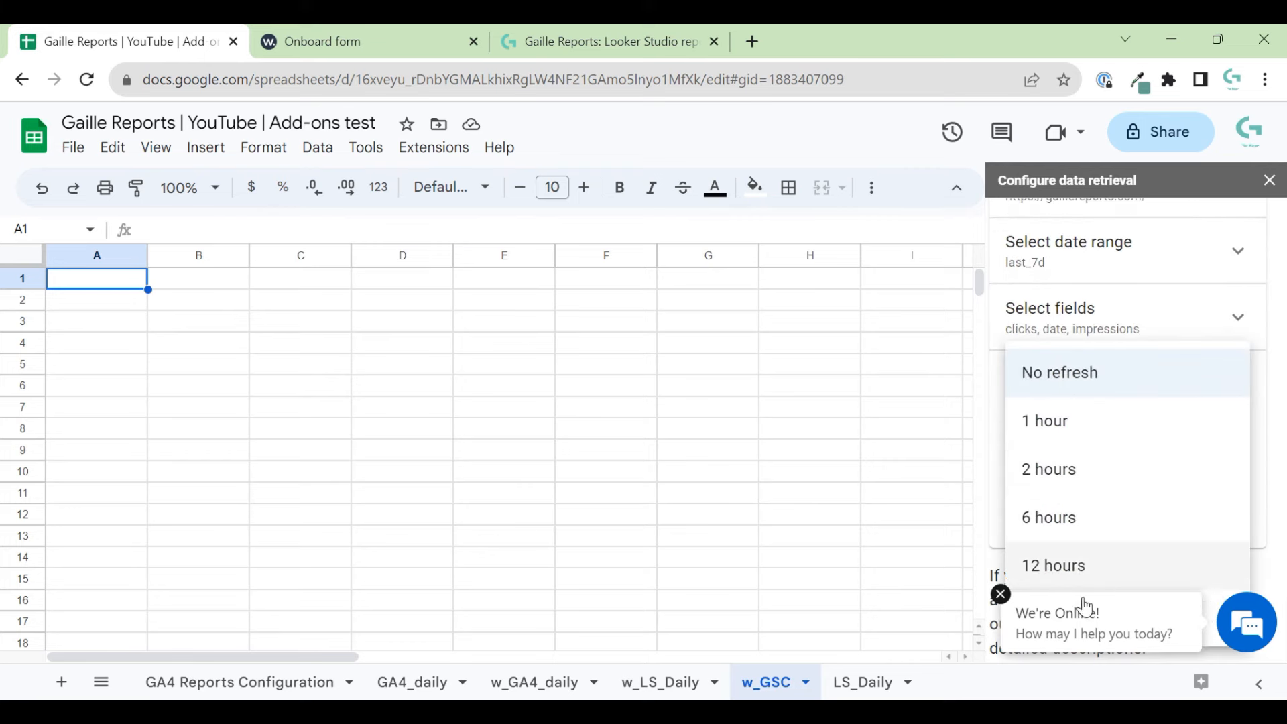
left_click(1000, 593)
left_click(1143, 611)
scroll(1214, 523, "down", 1)
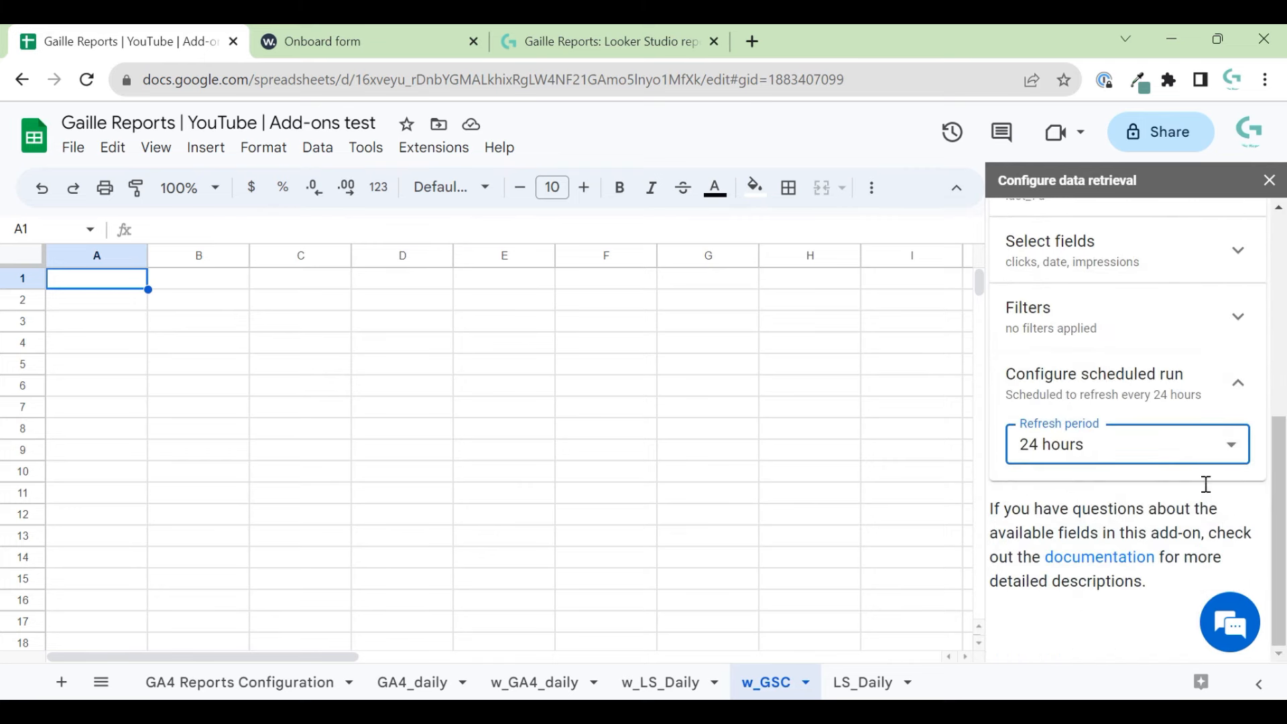
scroll(1206, 489, "up", 8)
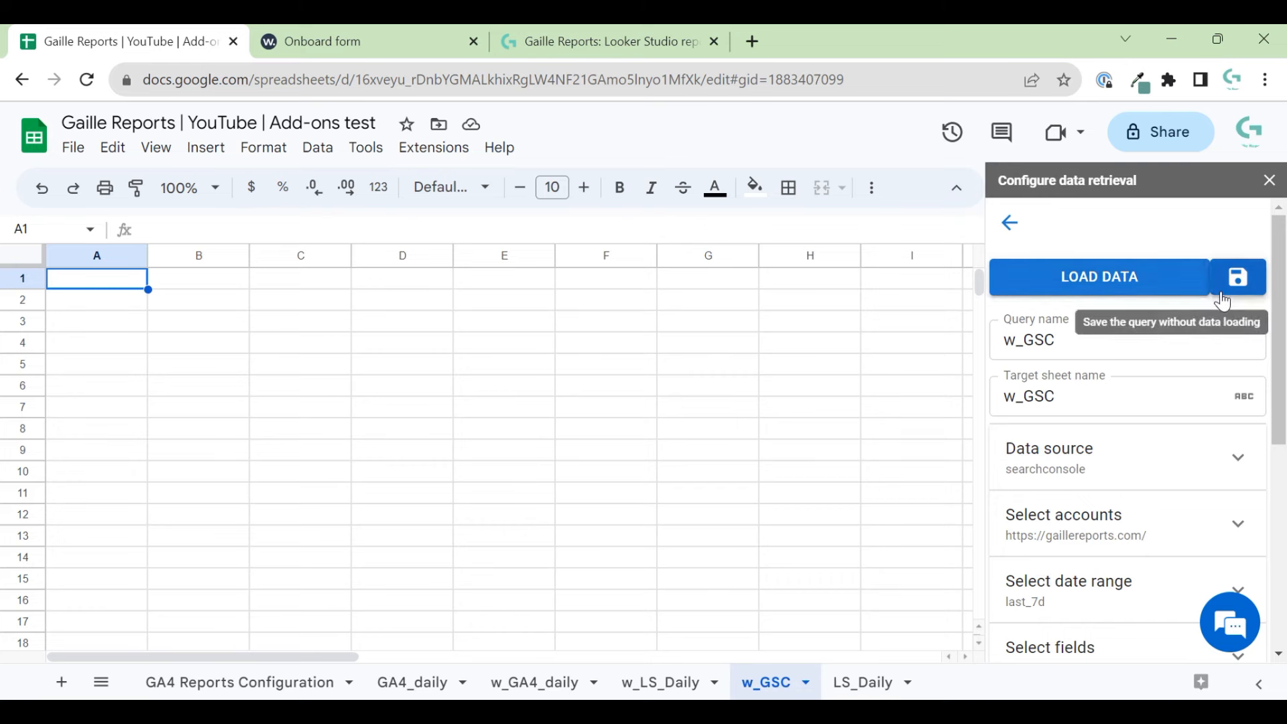
- Load the Search Console data into w_GSC and check how far the rows extend
left_click(1091, 288)
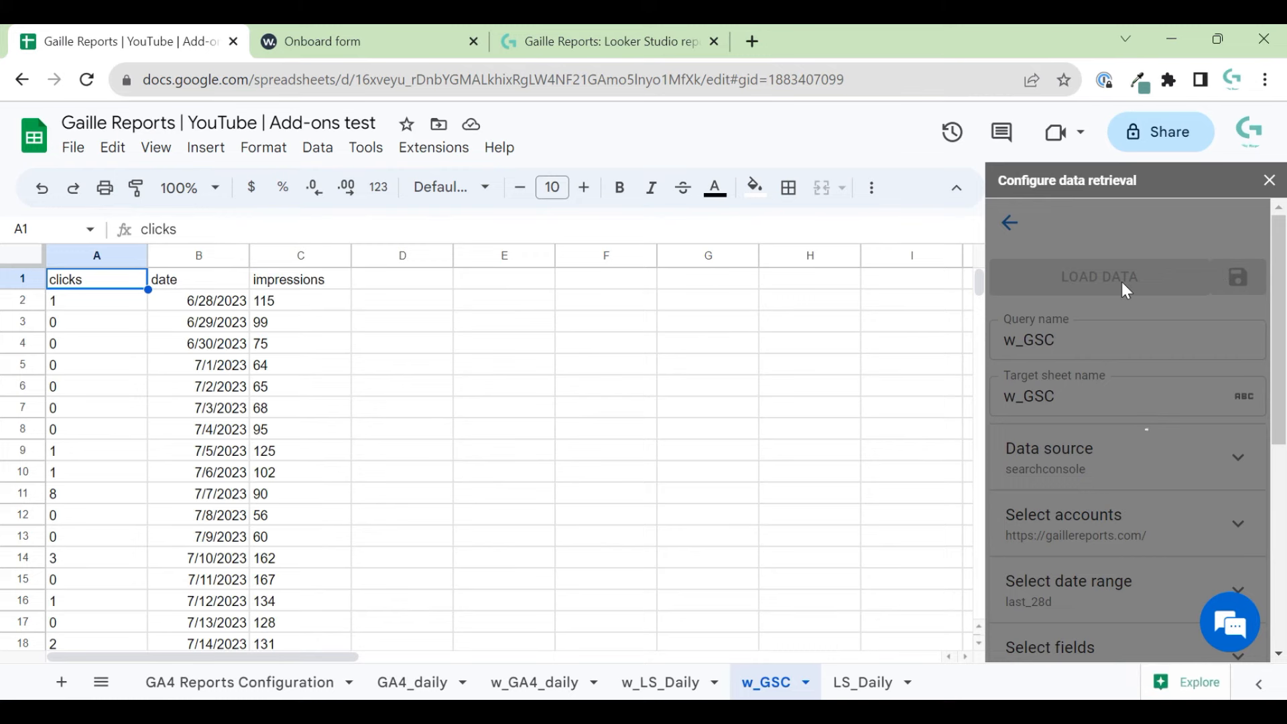
left_click(91, 350)
key("ctrl+Down")
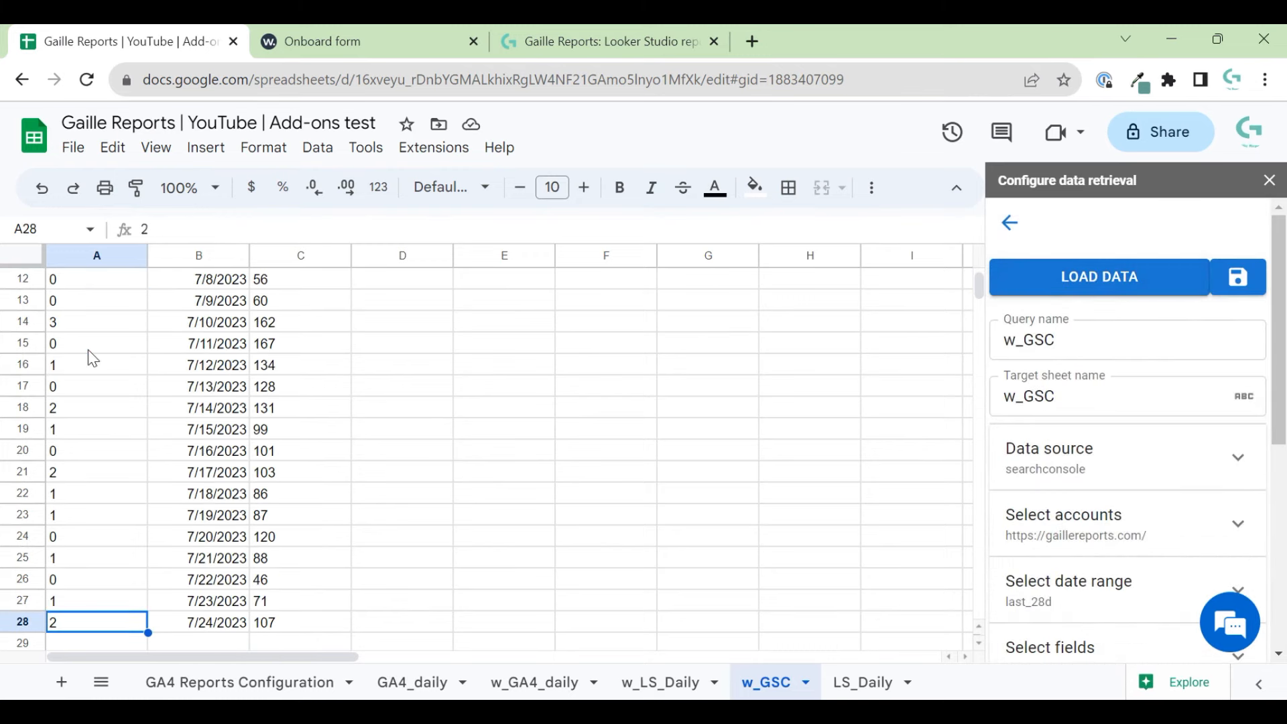
key("ctrl+Up")
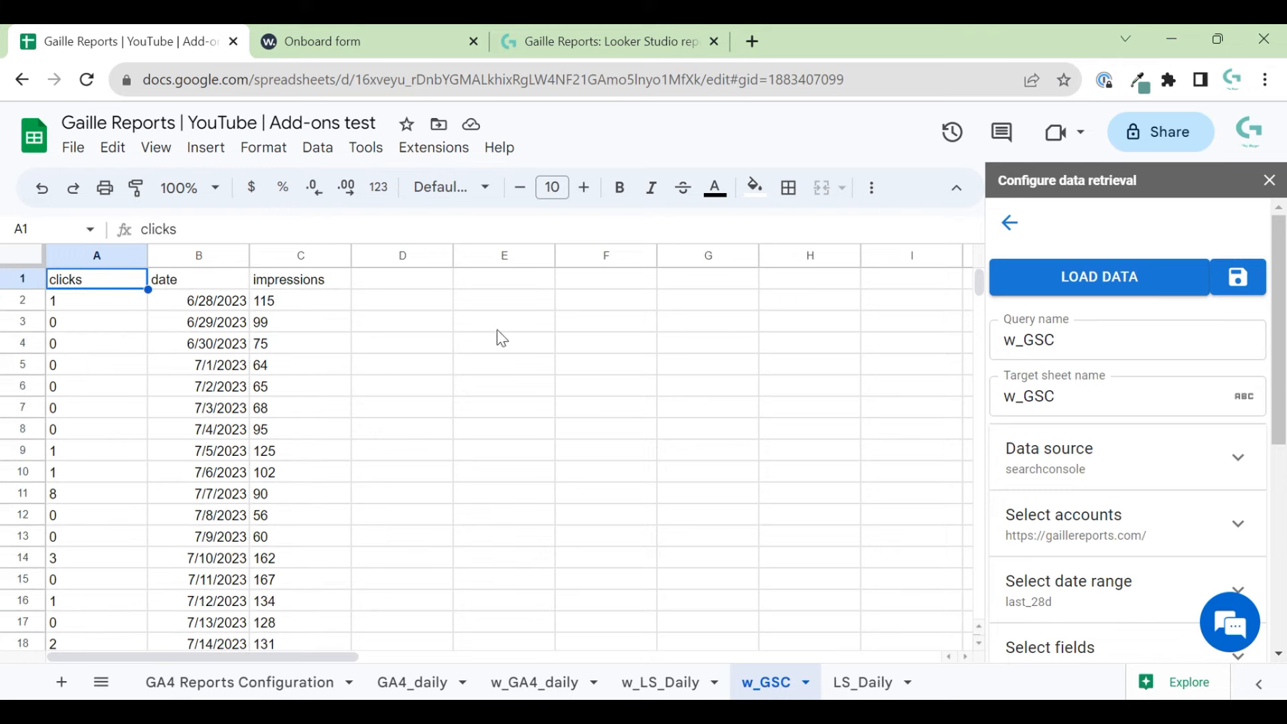
scroll(1137, 517, "down", 1)
scroll(1137, 518, "down", 3)
- Switch the query to the last_90d range, reload, and confirm rows run 4/27/2023–7/24/2023
left_click(1163, 416)
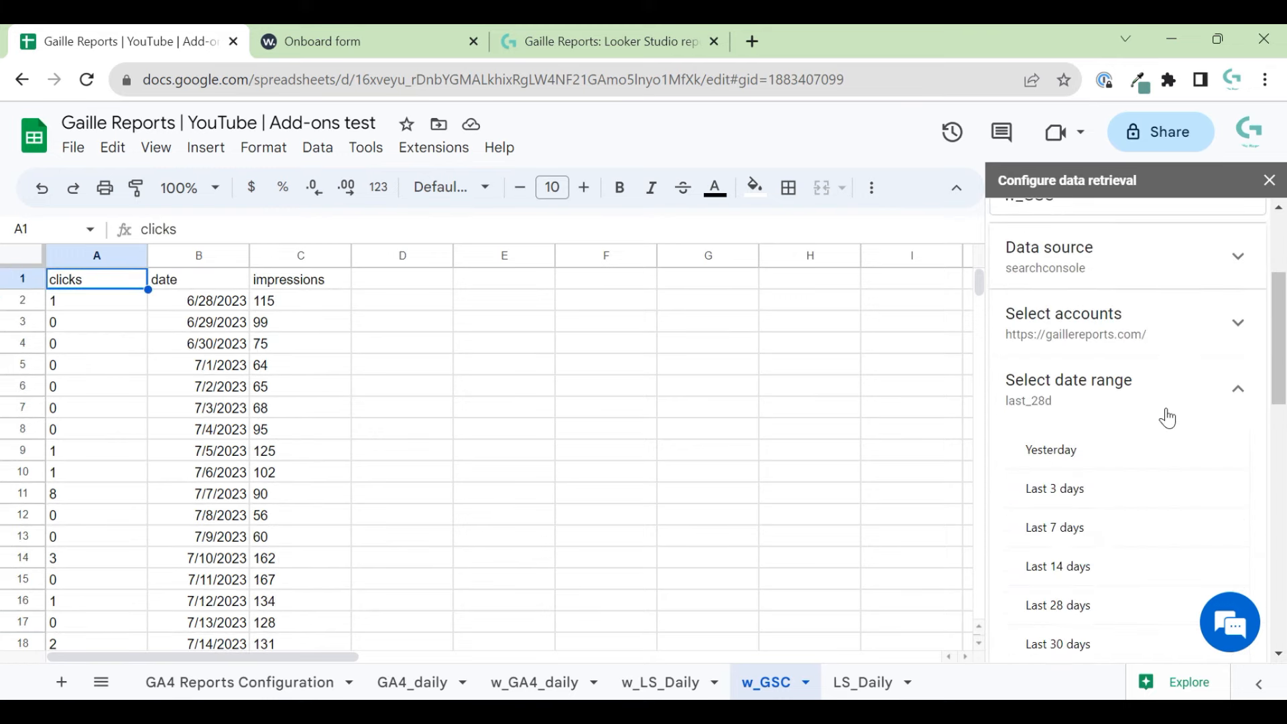
scroll(1133, 510, "down", 2)
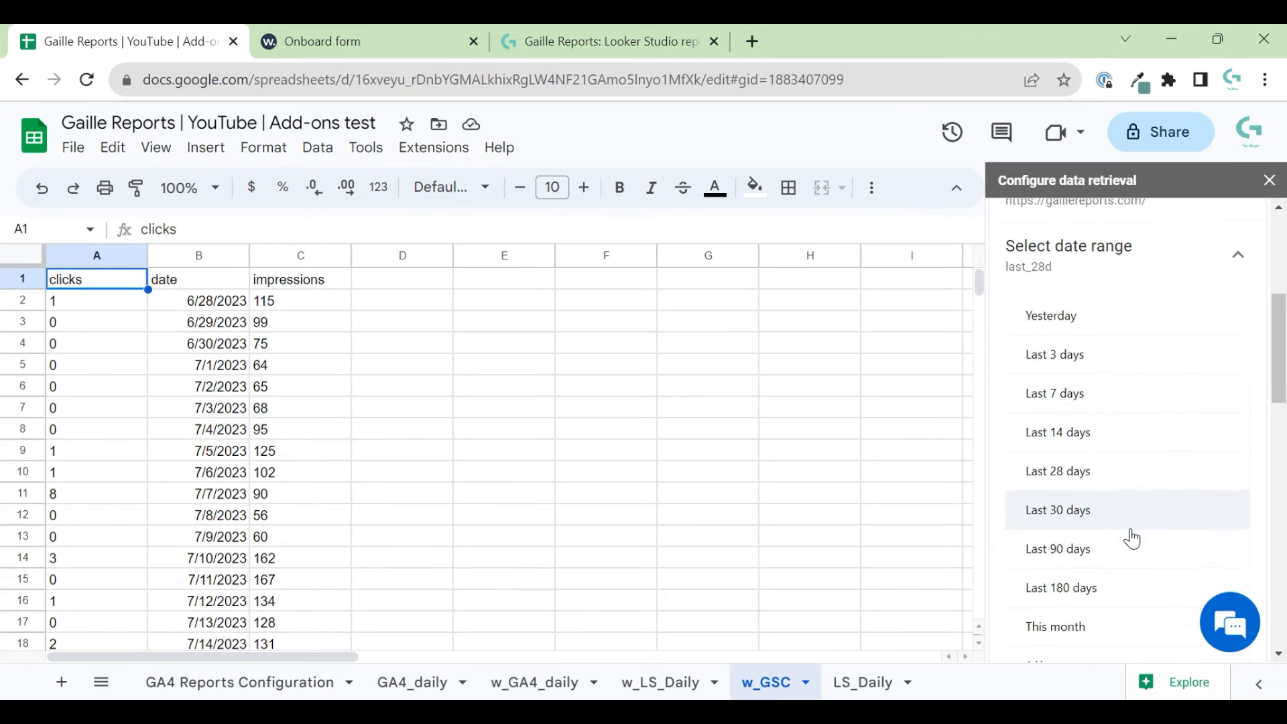
left_click(1214, 518)
scroll(1168, 306, "up", 10)
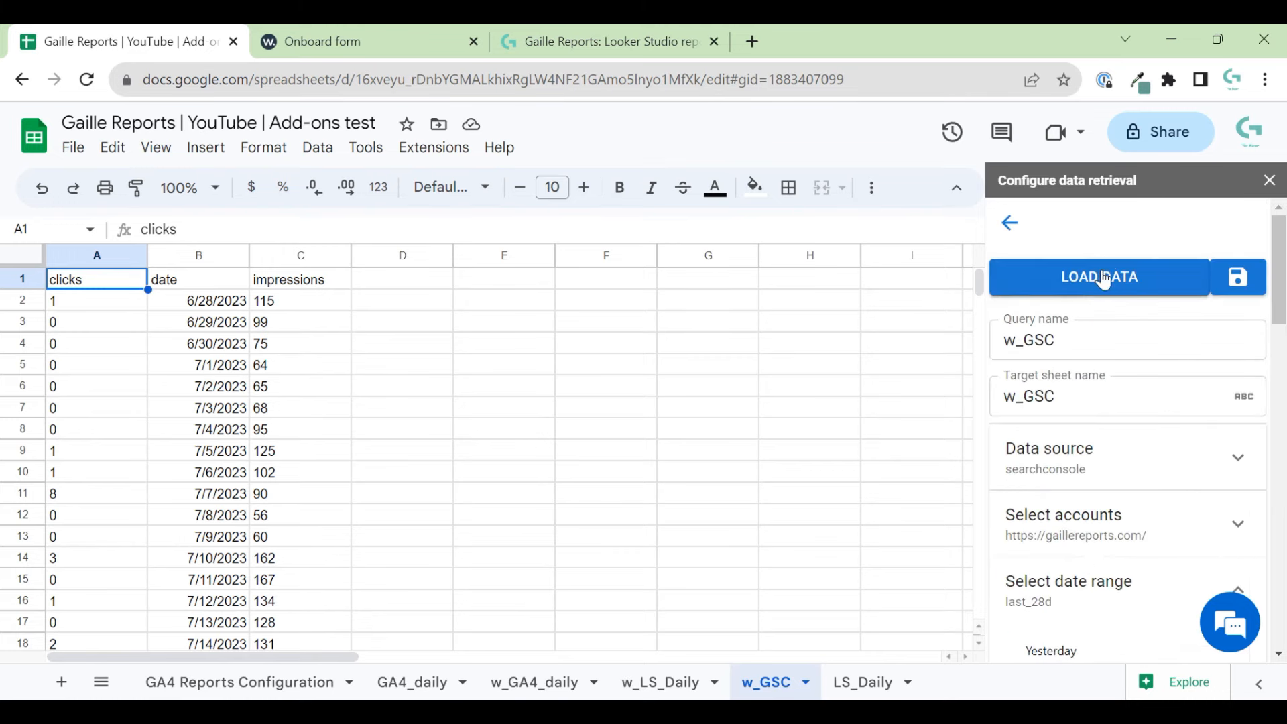
left_click(1100, 275)
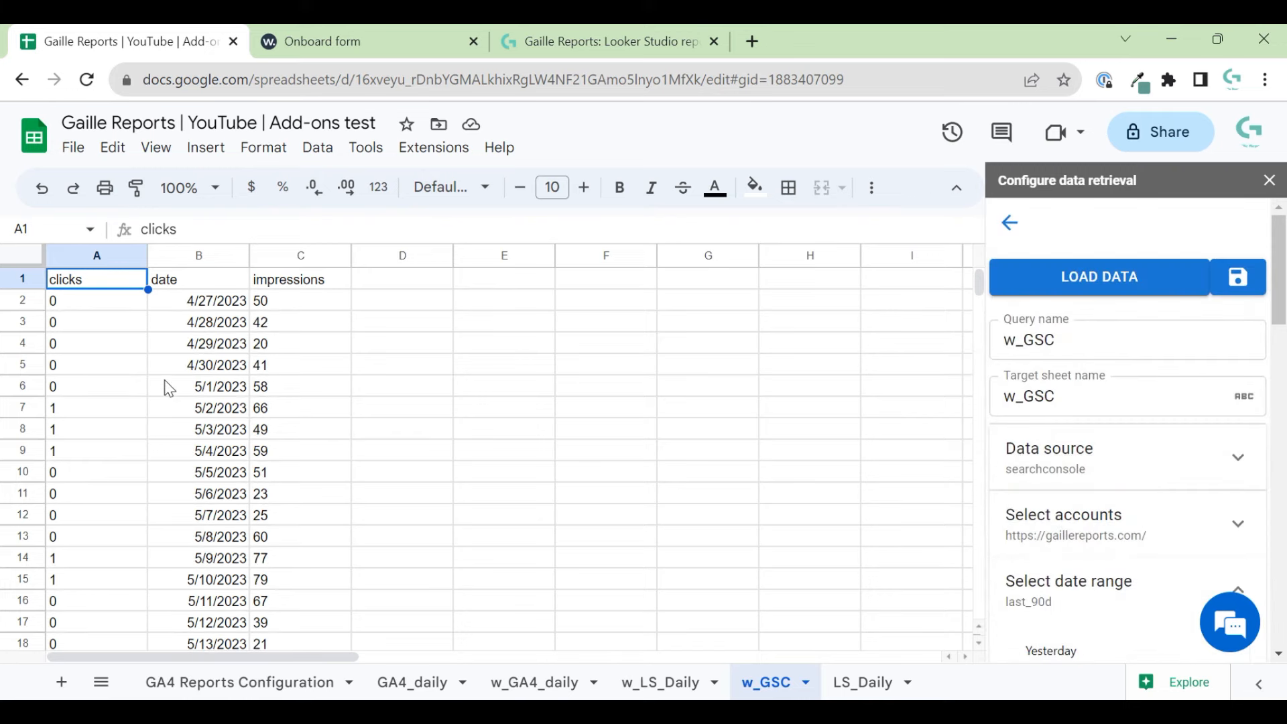
scroll(143, 382, "down", 7)
left_click(63, 369)
key("ctrl+Down")
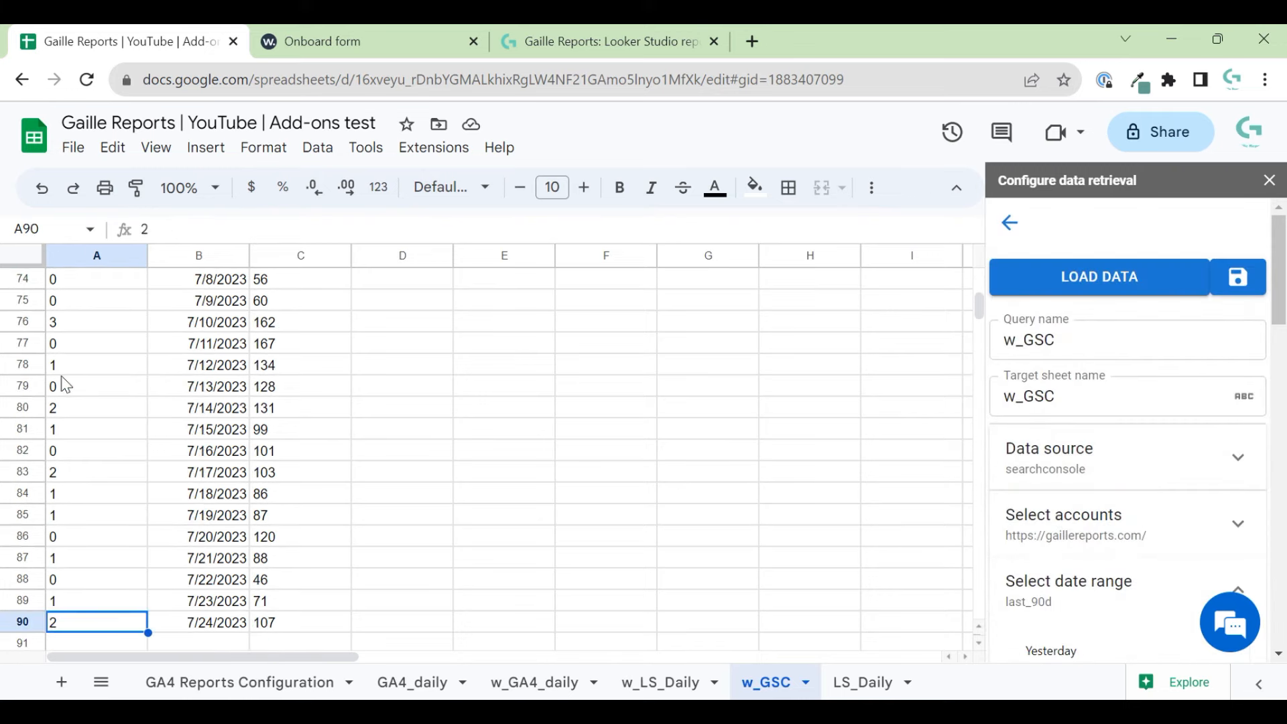
key("Up")
key("ctrl+Up")
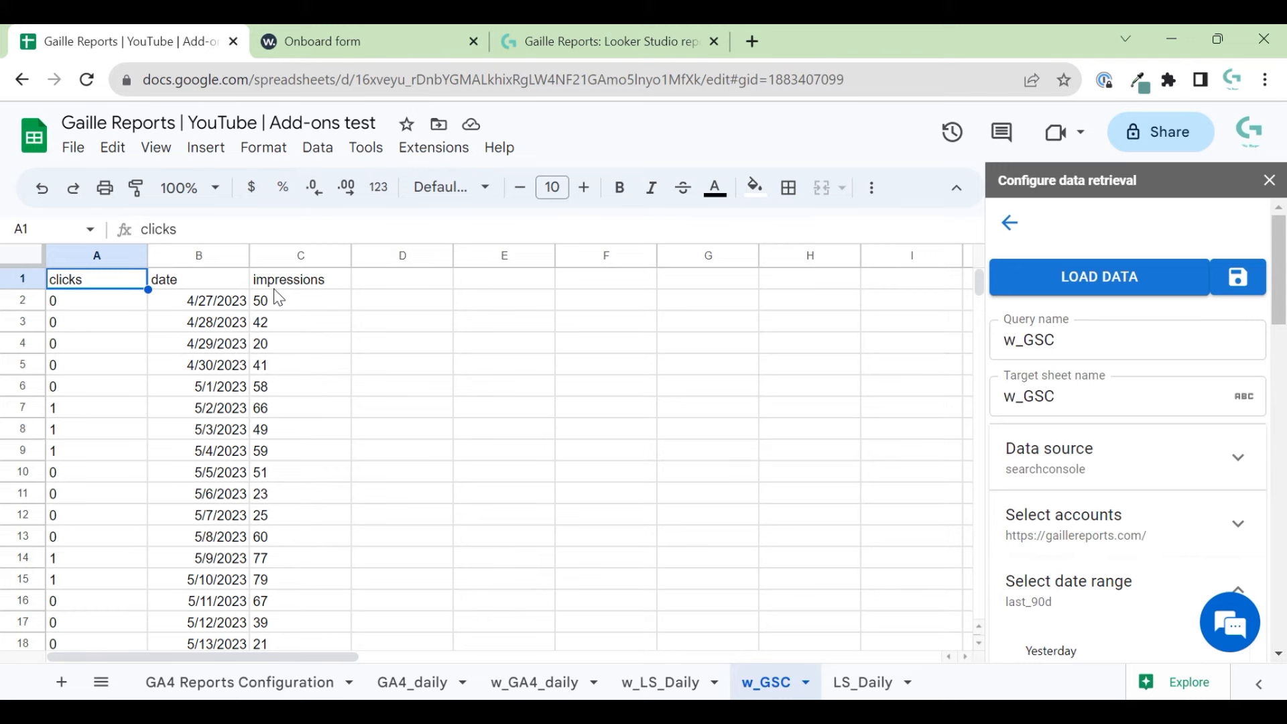
- Look over the w_LS_Daily sheet, then check the w_GSC sheet again
left_click(704, 685)
left_click(794, 433)
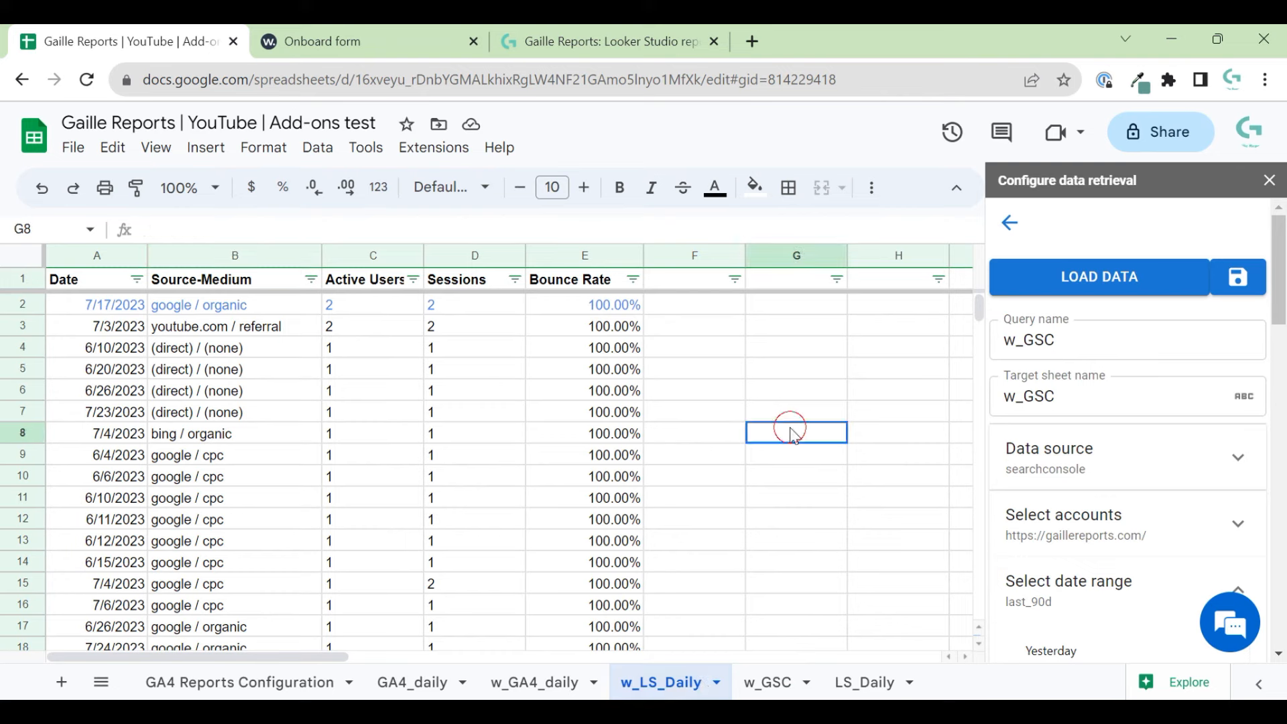
left_click(813, 285)
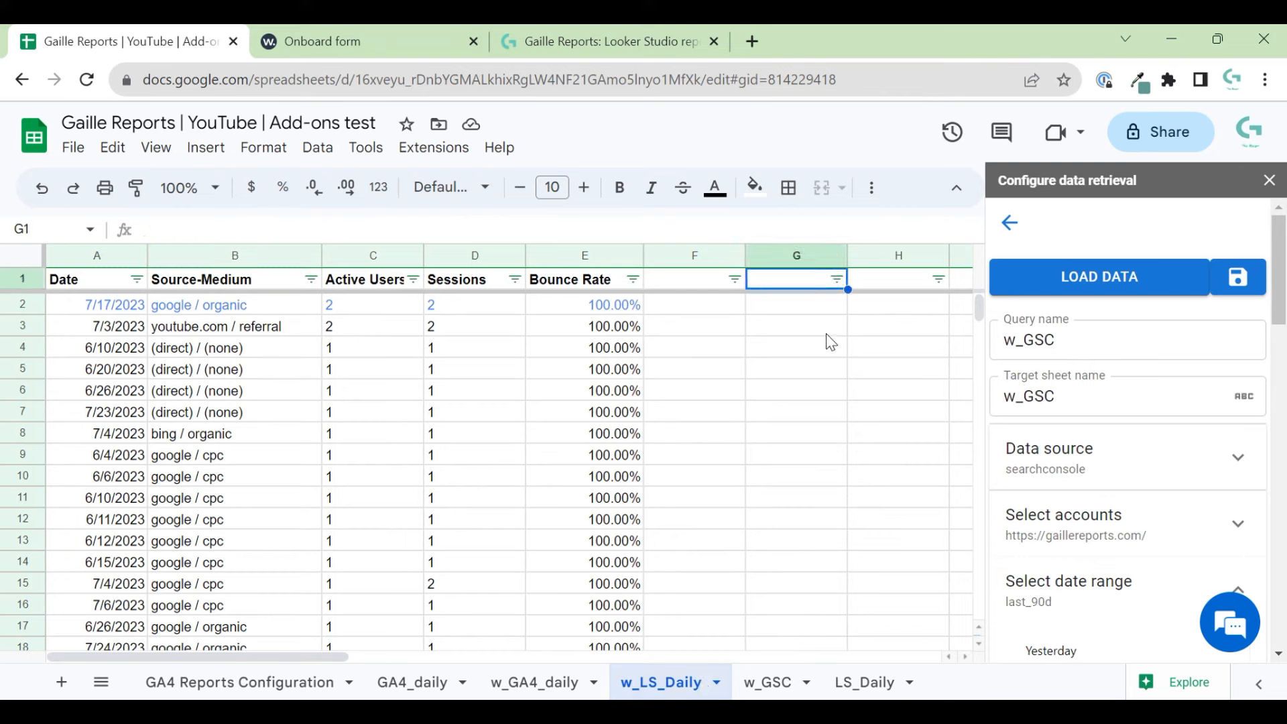
left_click(777, 684)
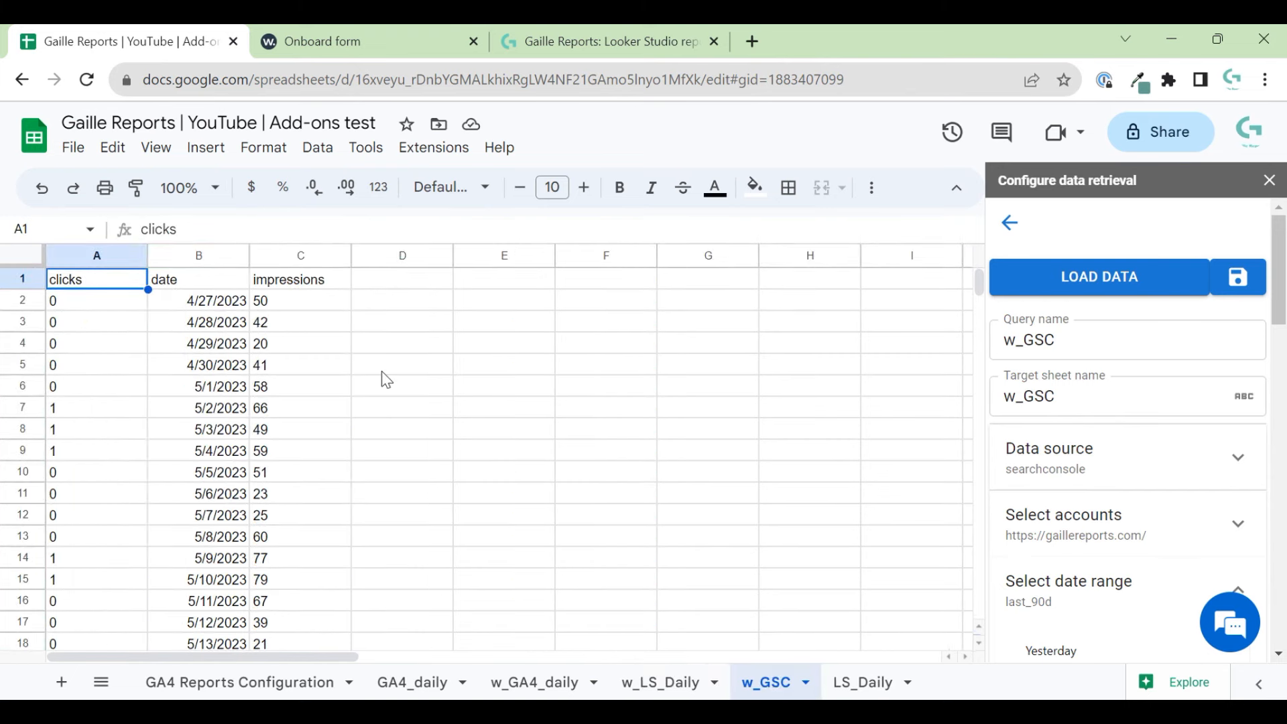
scroll(318, 443, "down", 6)
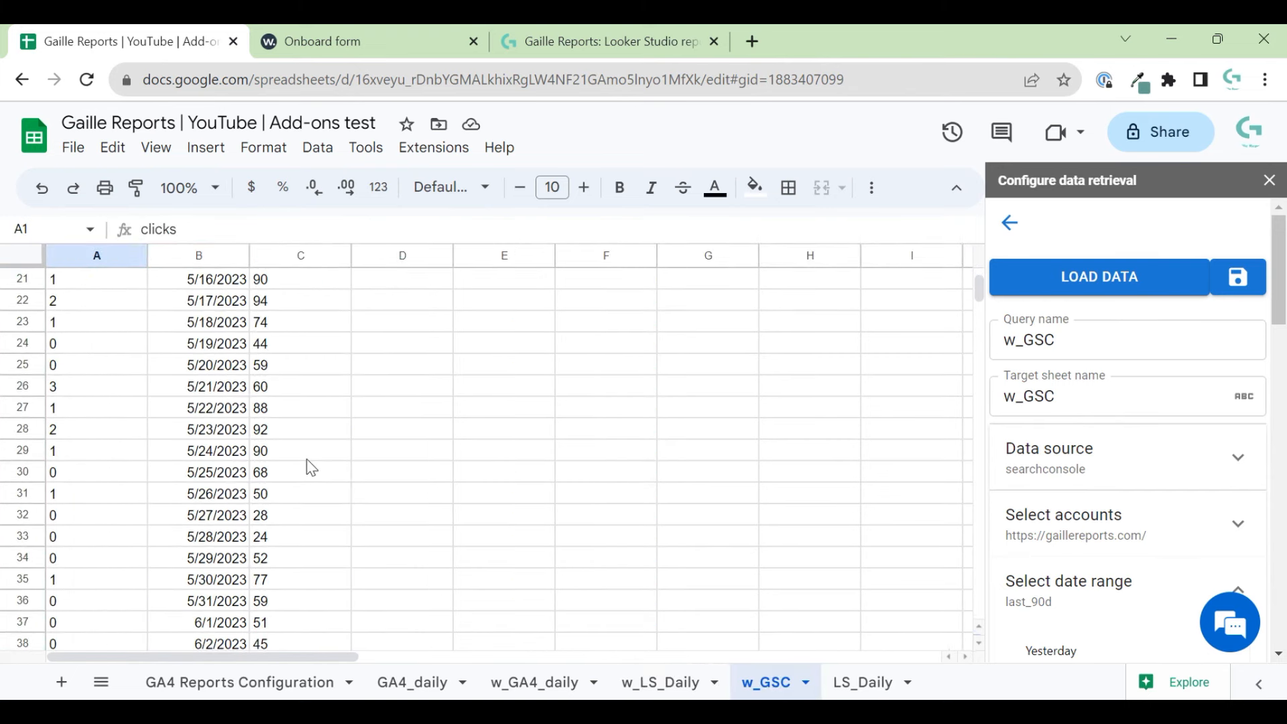
scroll(310, 466, "up", 6)
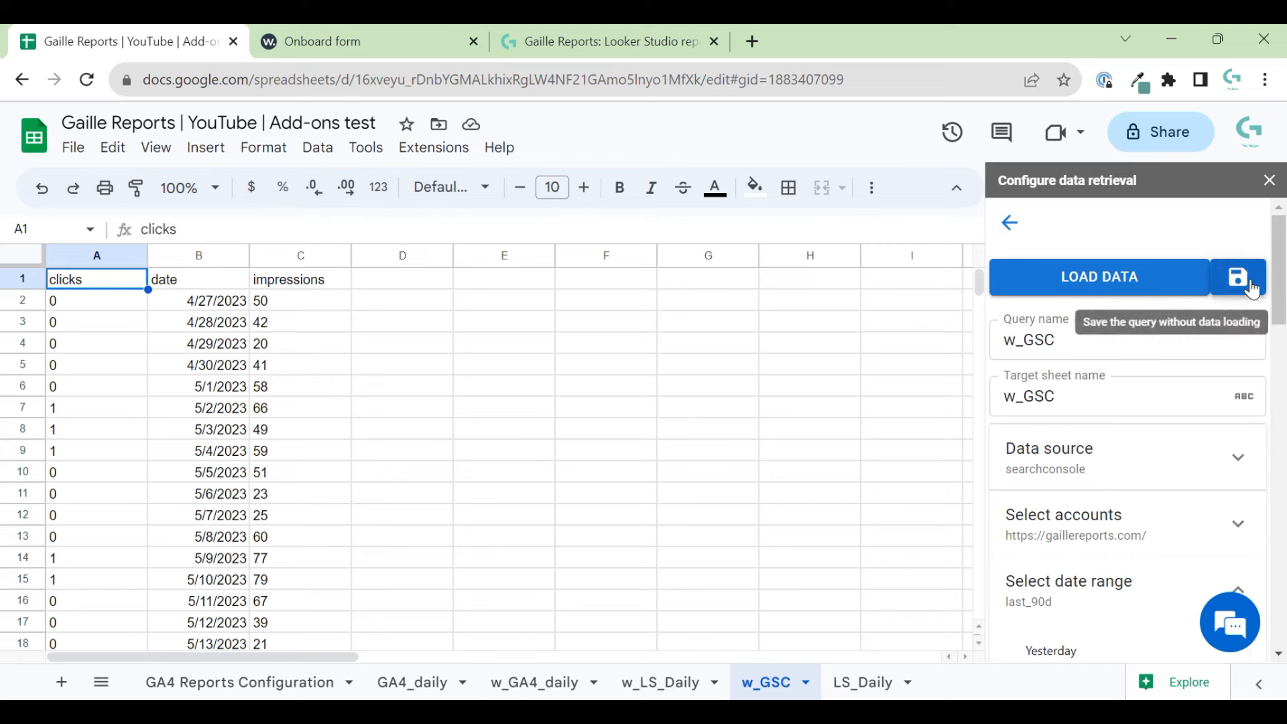
- Show the saved queries list with w_GA4_daily and w_GSC, then go to the Onboard page
left_click(1008, 224)
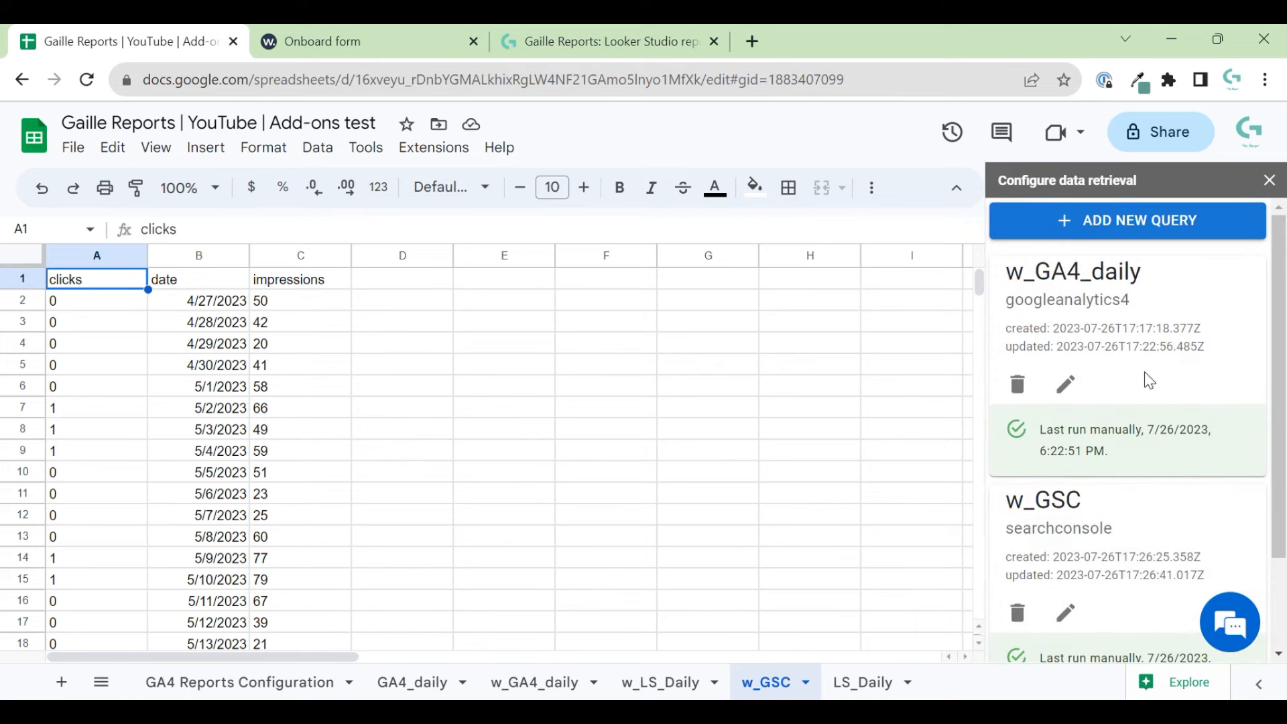
scroll(1146, 386, "down", 2)
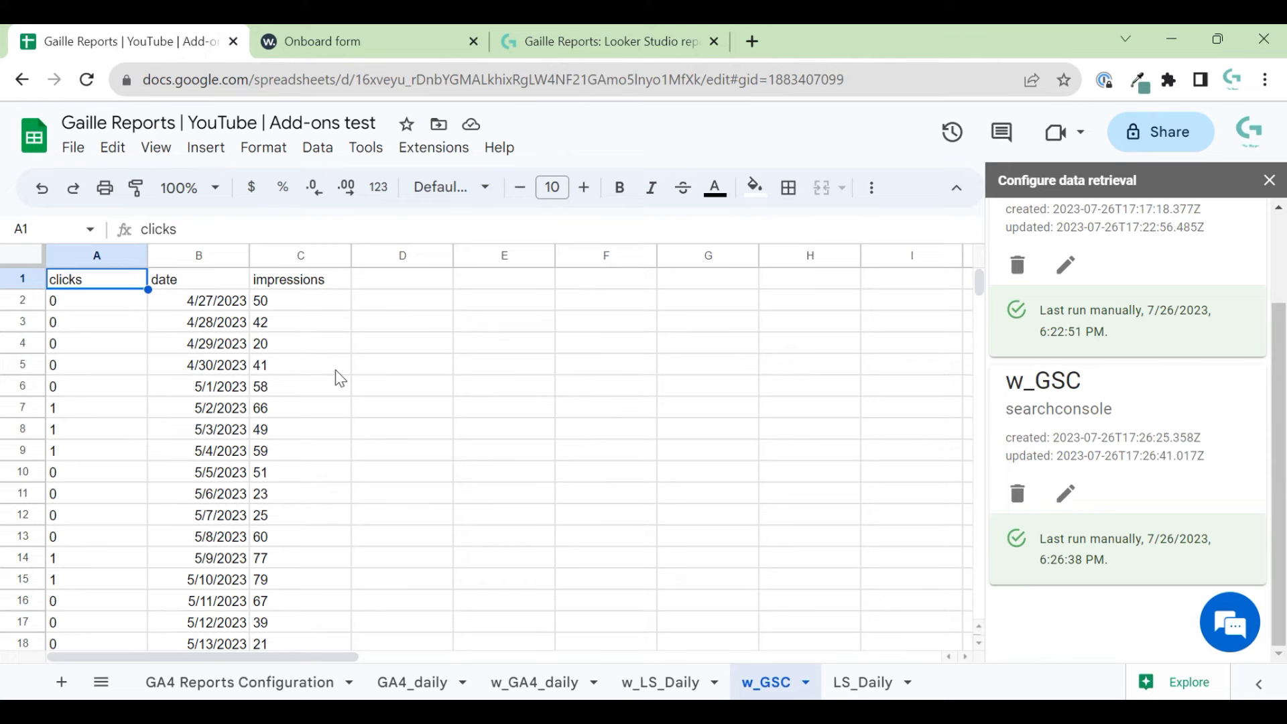
left_click(423, 28)
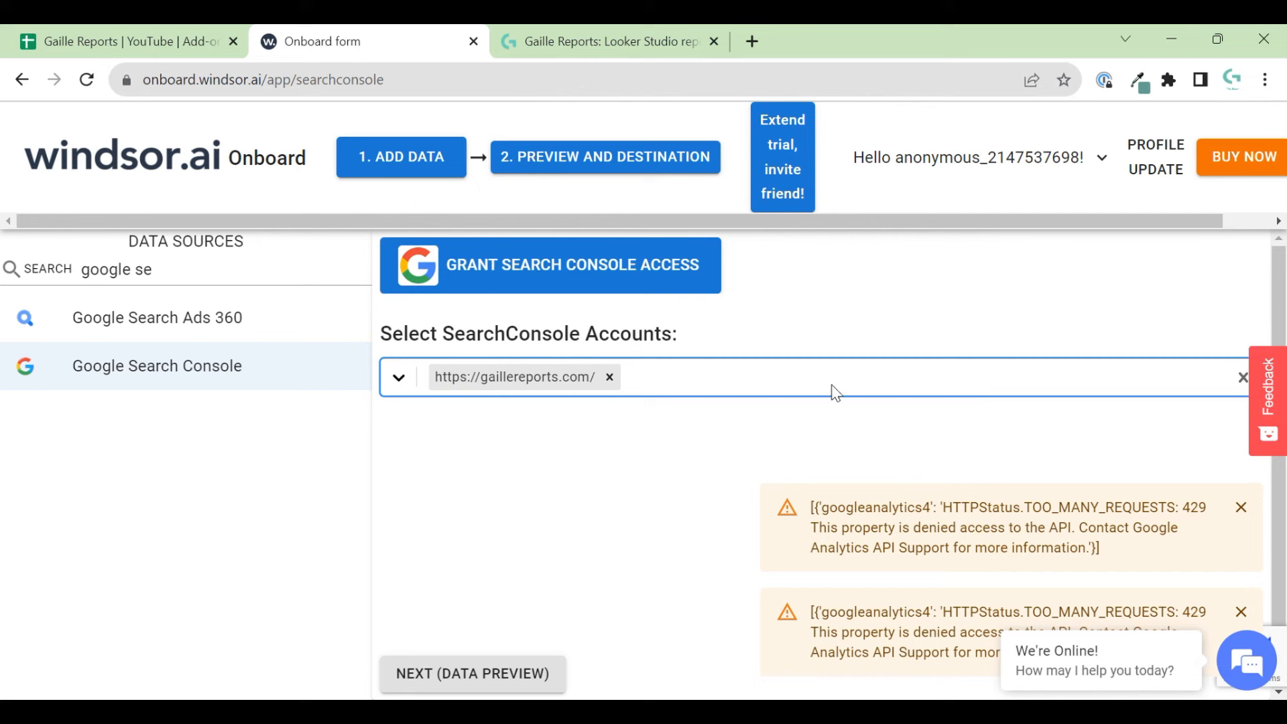
- Dismiss both 429 error notices and glance at the w_GSC impressions values
left_click(1240, 507)
left_click(1241, 610)
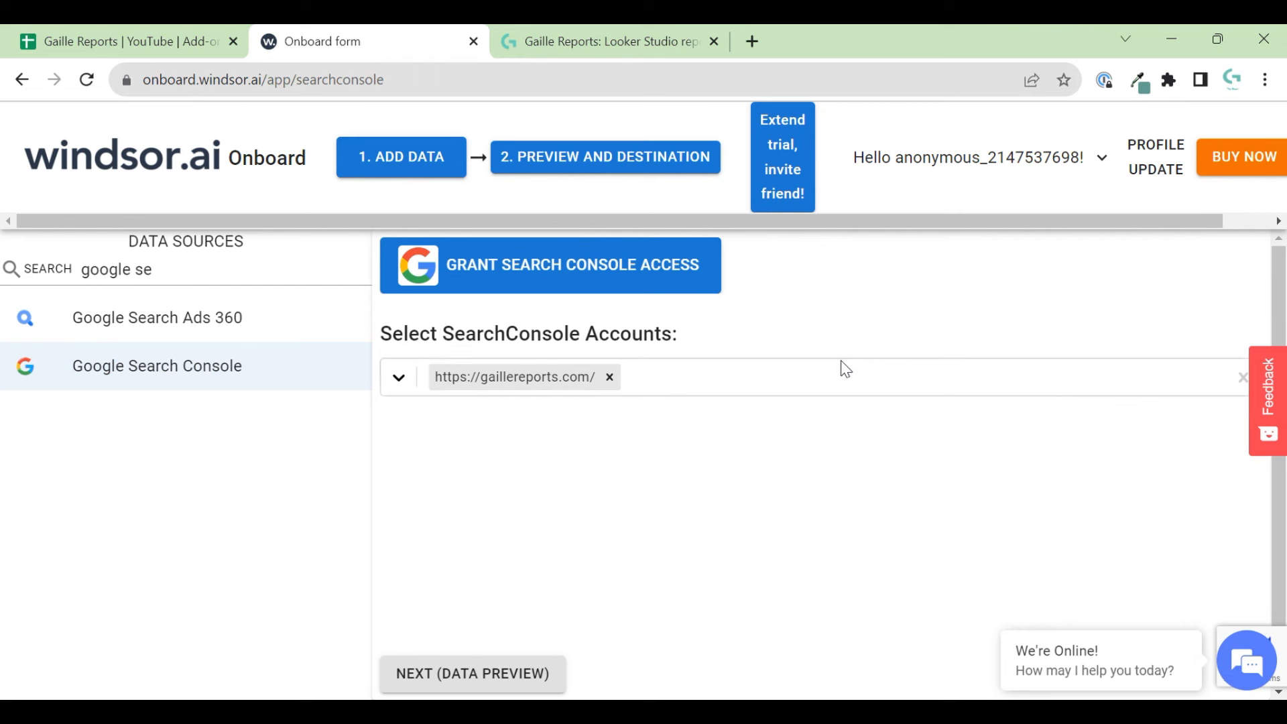
left_click(138, 42)
left_click(260, 366)
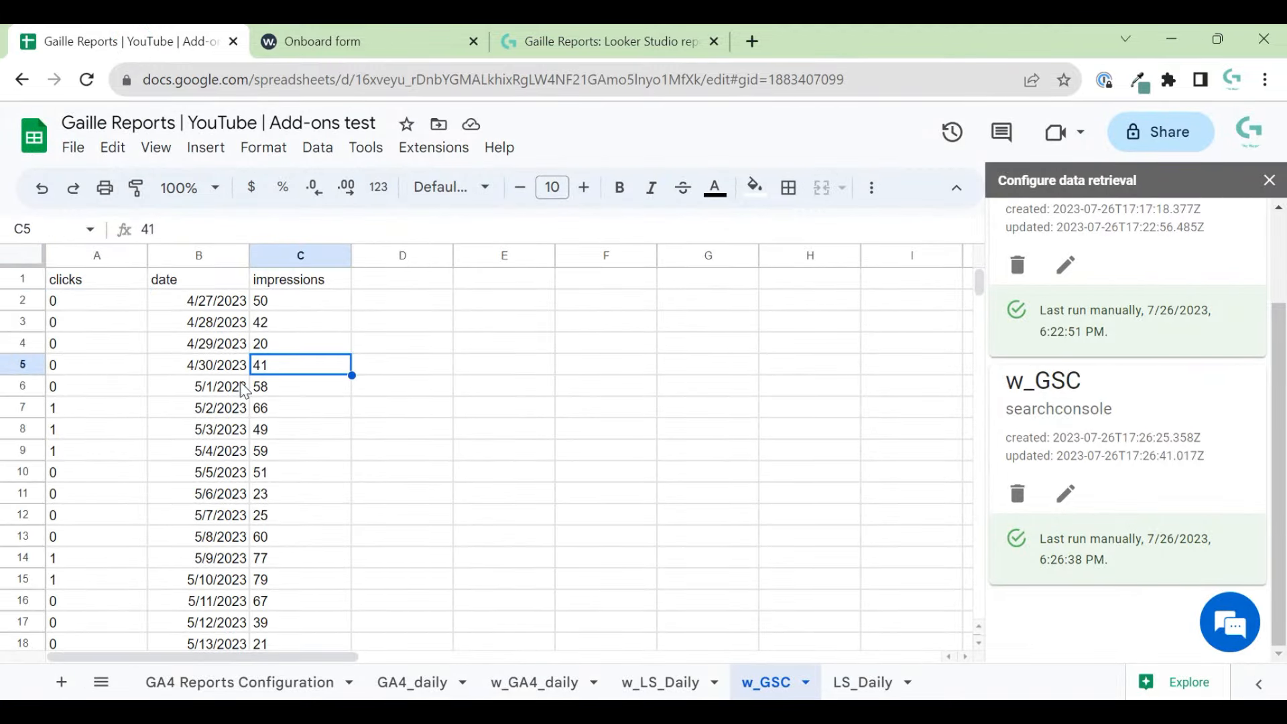
left_click(315, 33)
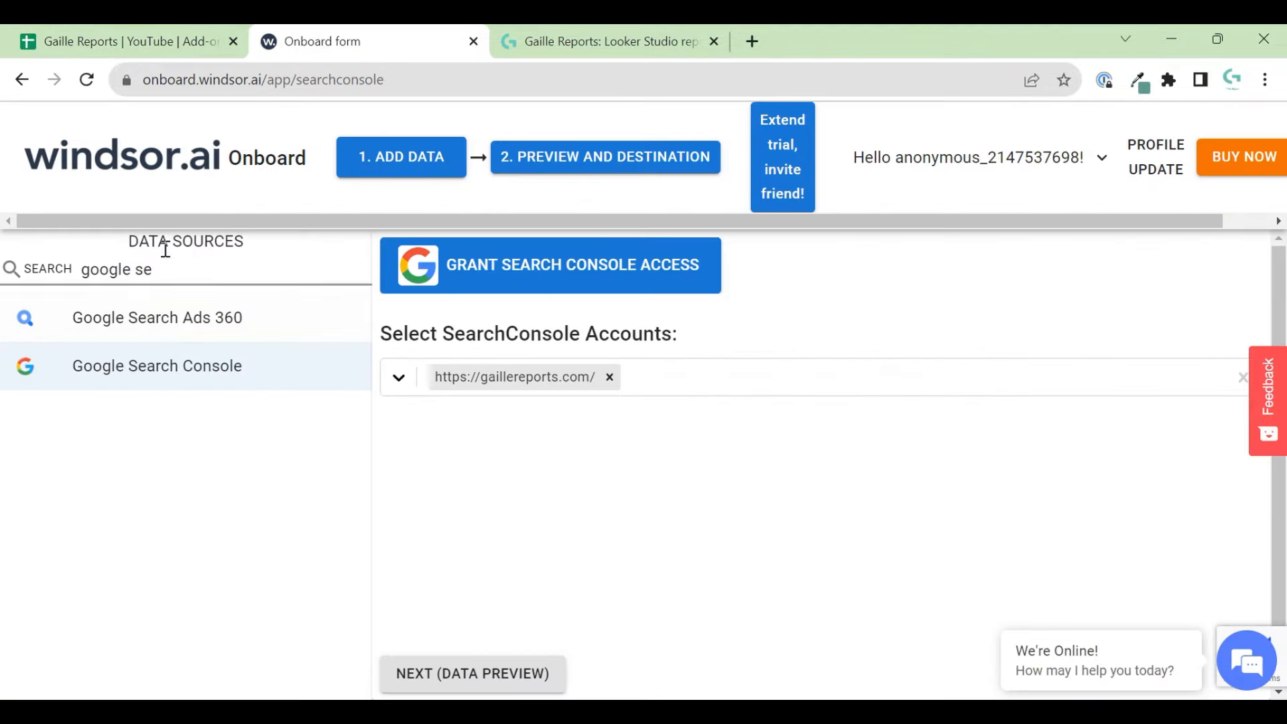
- Clear 'google se' from the Data Sources search, browse the full source list, and return to the spreadsheet
left_click_drag(166, 268, 8, 265)
key("BackSpace")
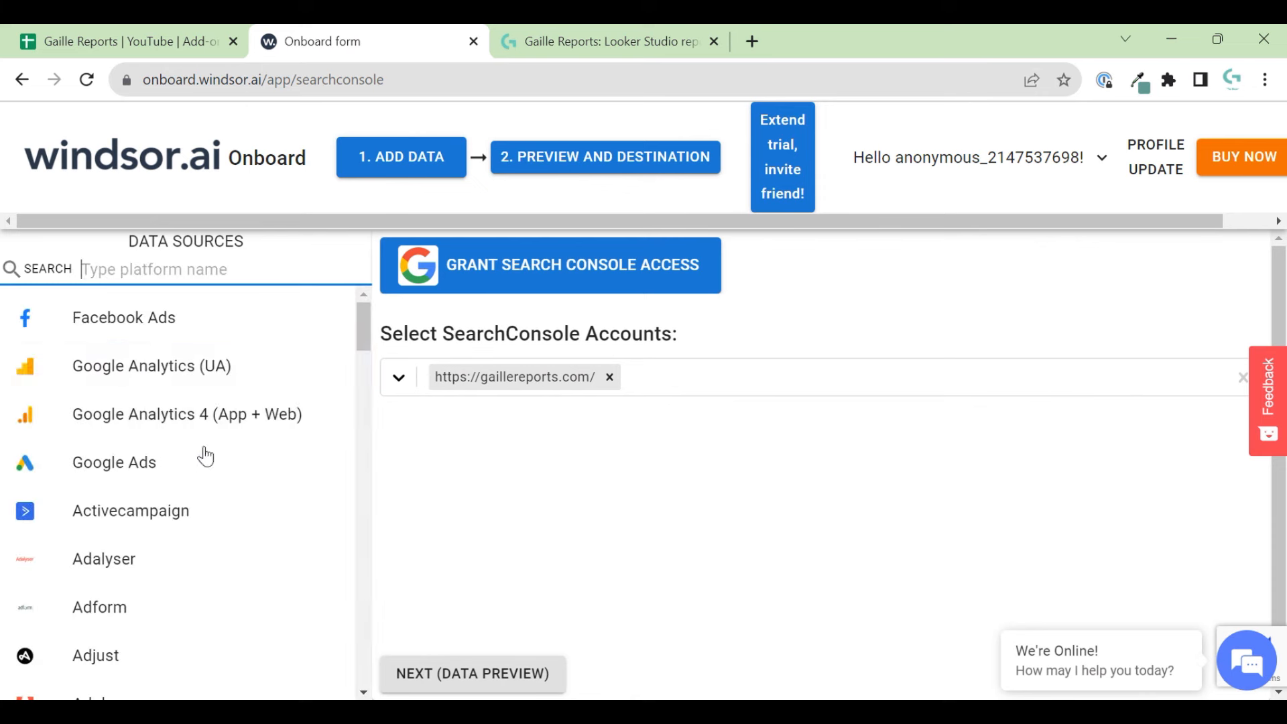
scroll(256, 480, "down", 5)
scroll(201, 589, "up", 5)
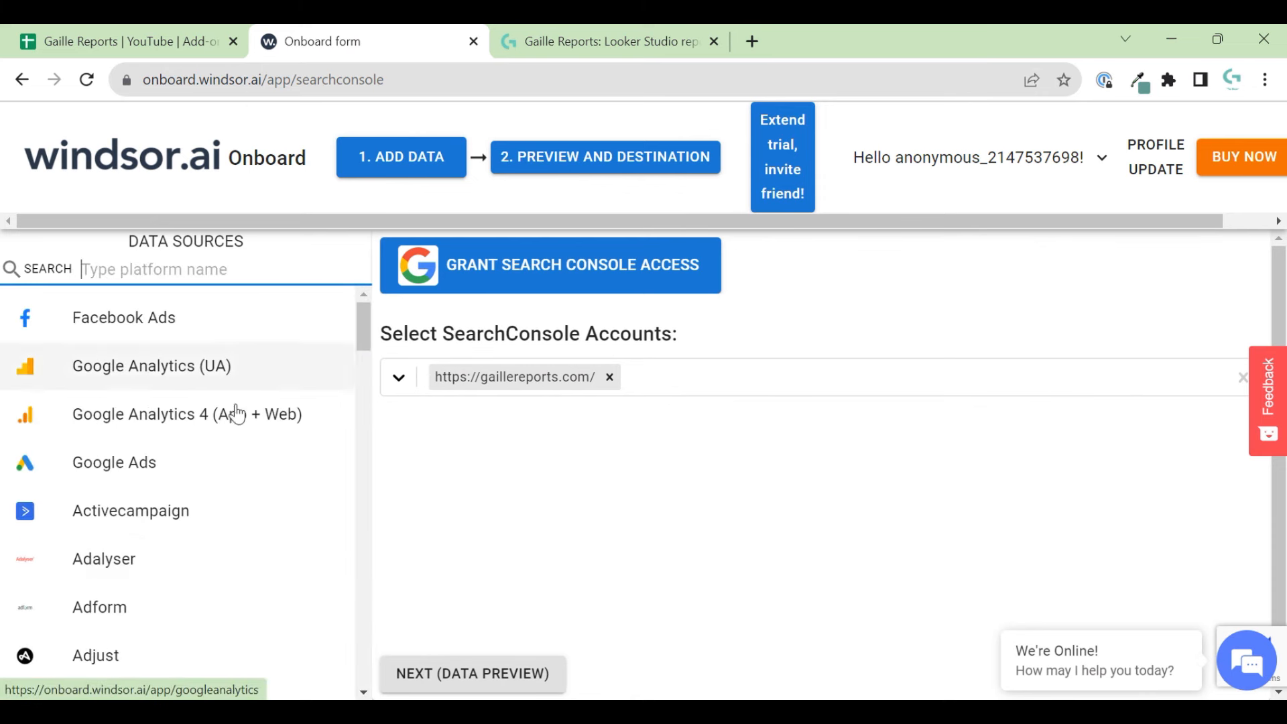
scroll(236, 412, "down", 2)
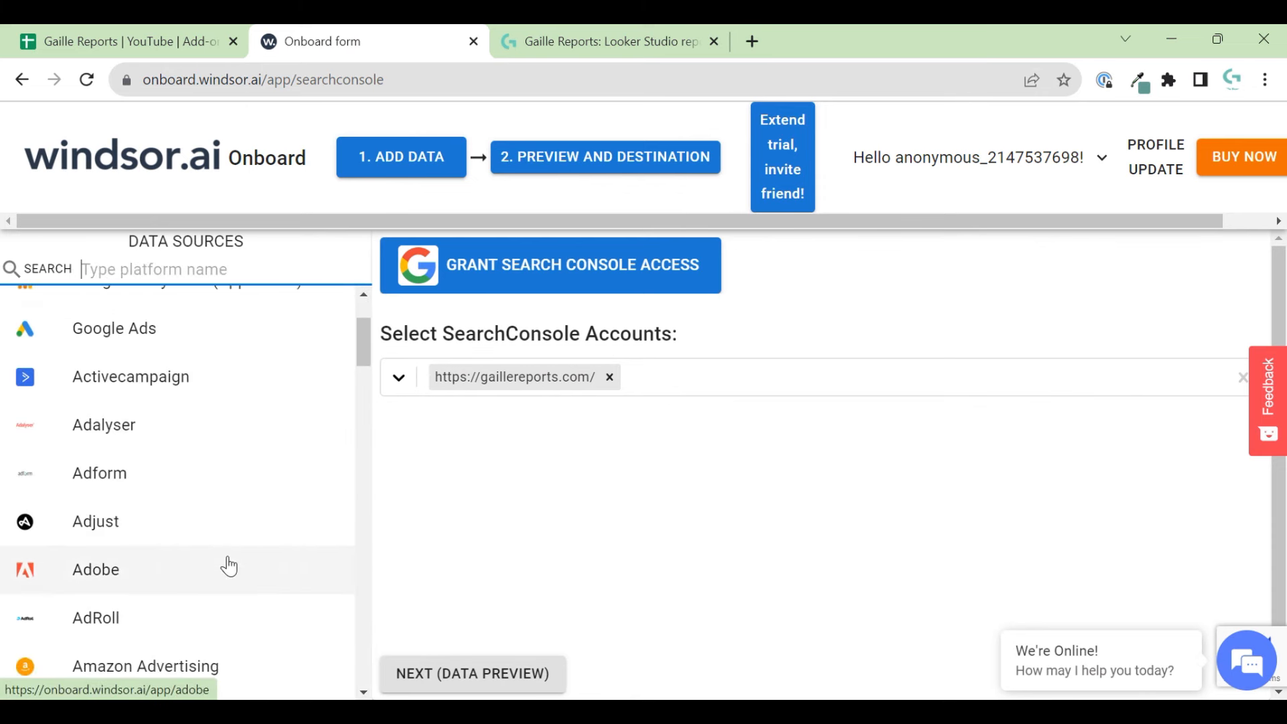
scroll(228, 566, "down", 15)
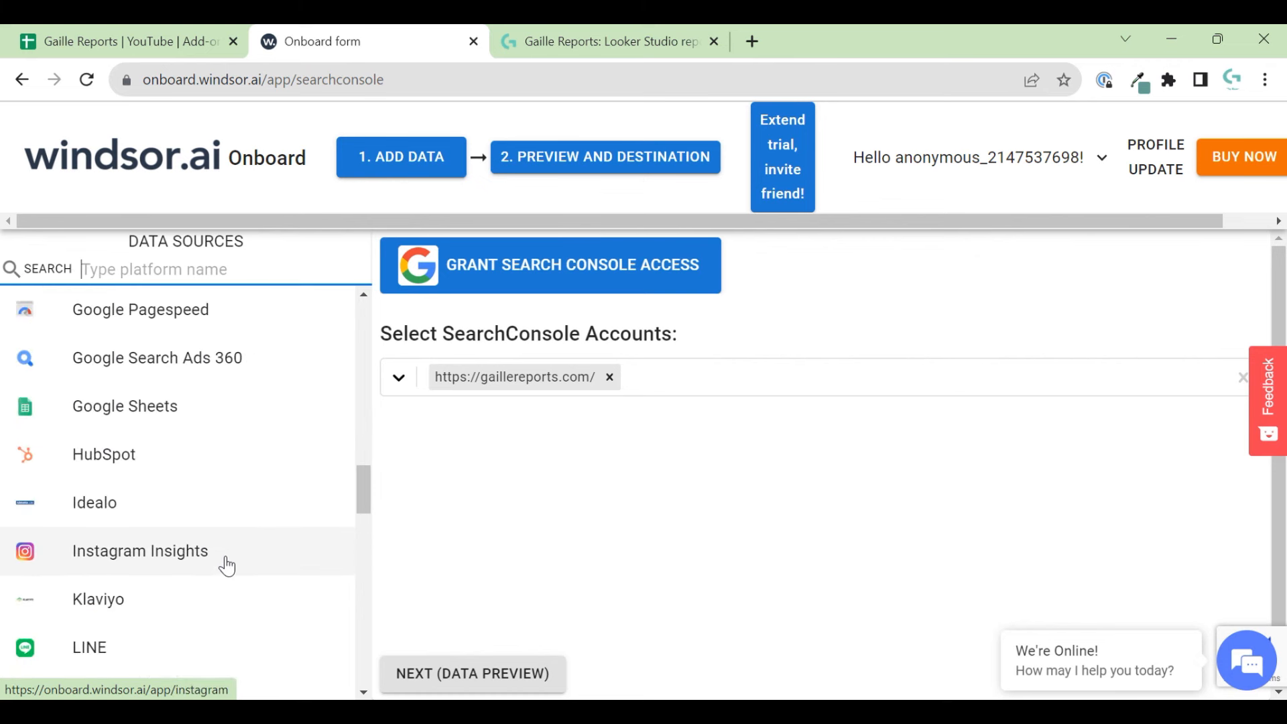
scroll(226, 566, "down", 5)
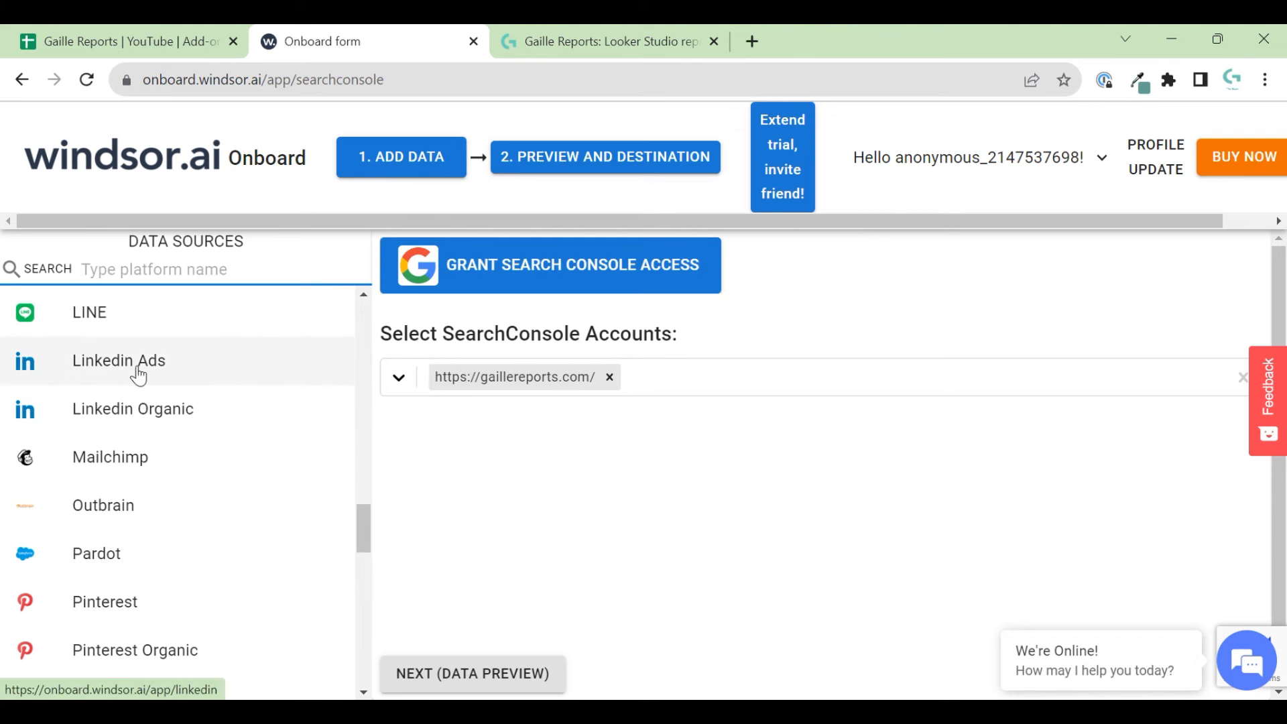
scroll(235, 485, "up", 5)
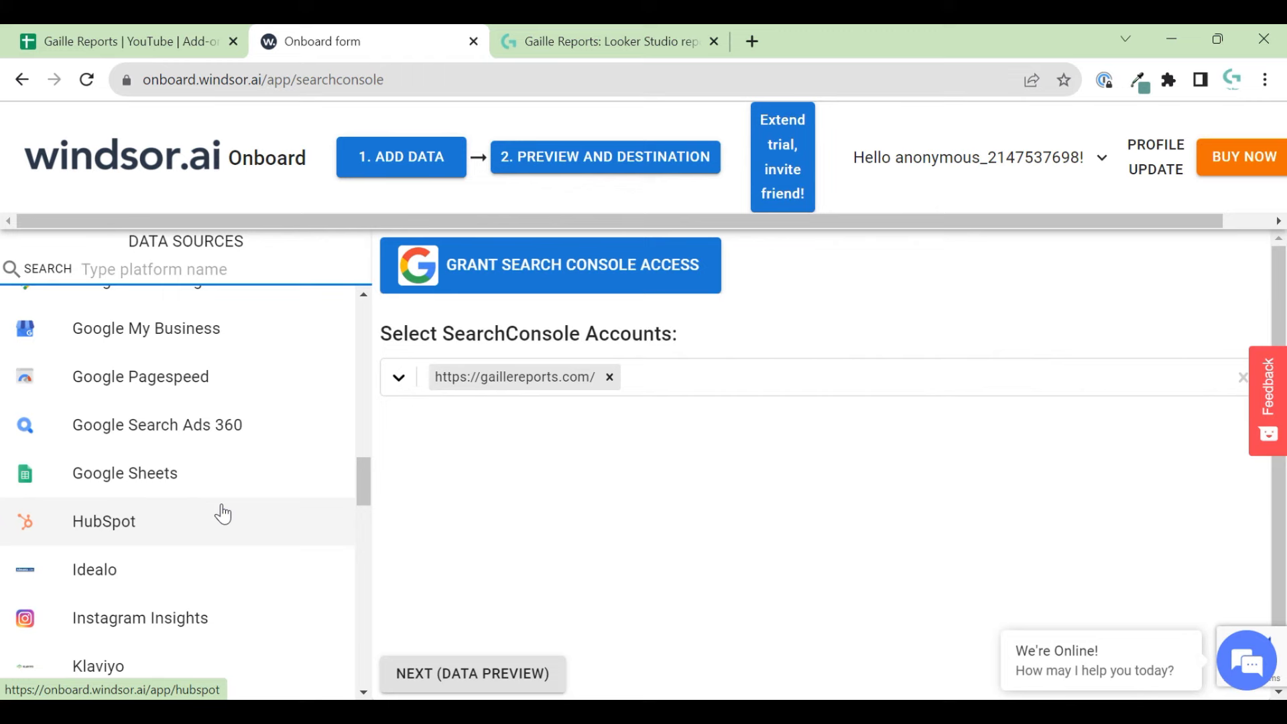
left_click(107, 39)
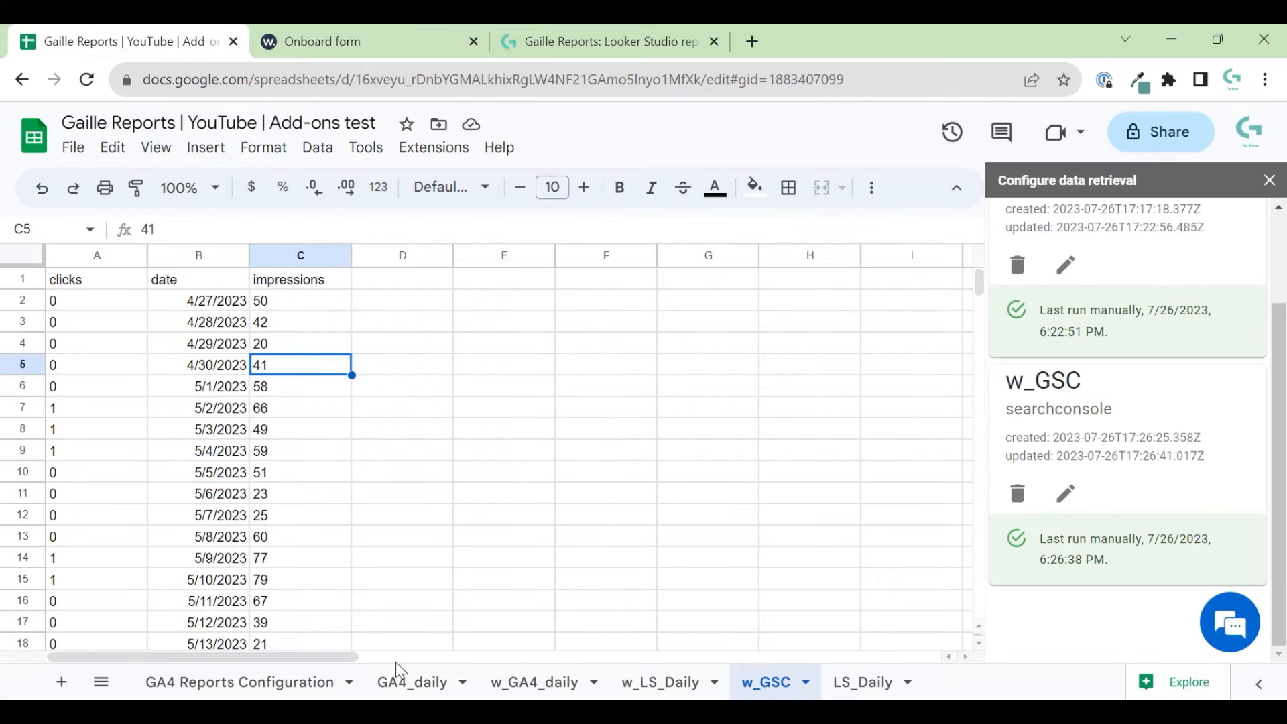
- Review the w_GA4_daily data and check the Extensions menu before returning to Onboard
left_click(556, 682)
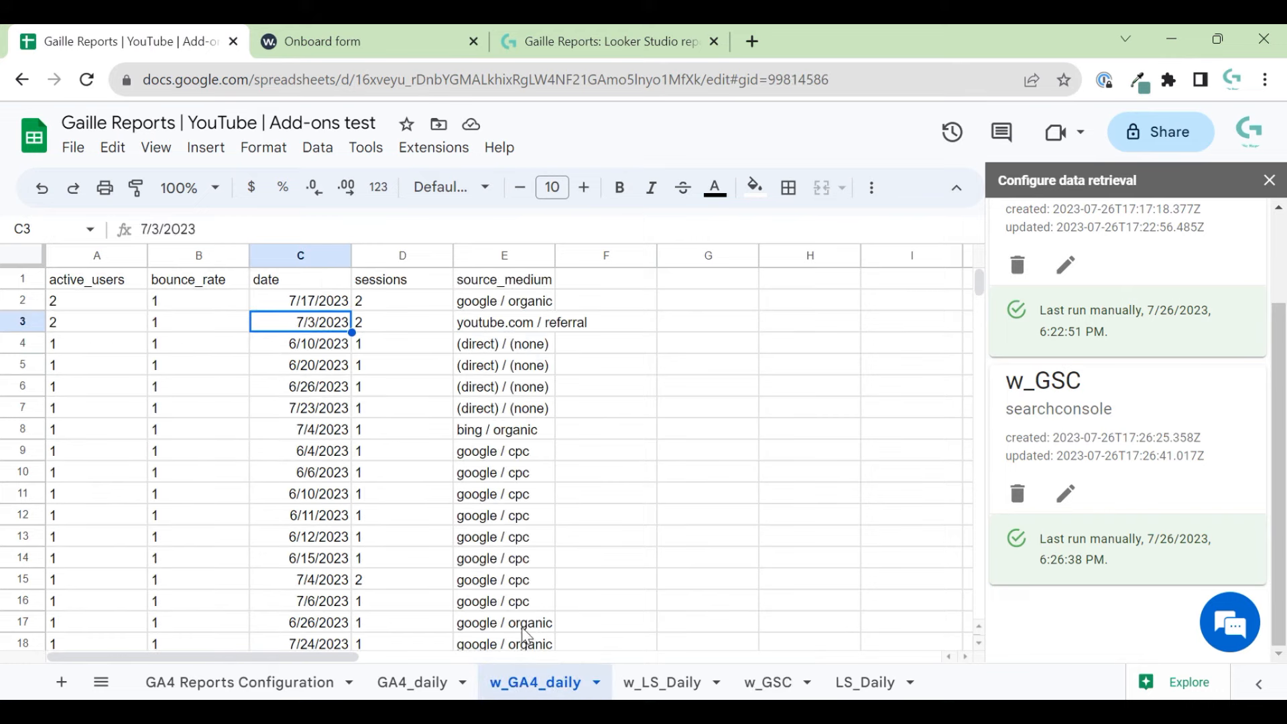
scroll(309, 463, "down", 5)
scroll(308, 462, "up", 5)
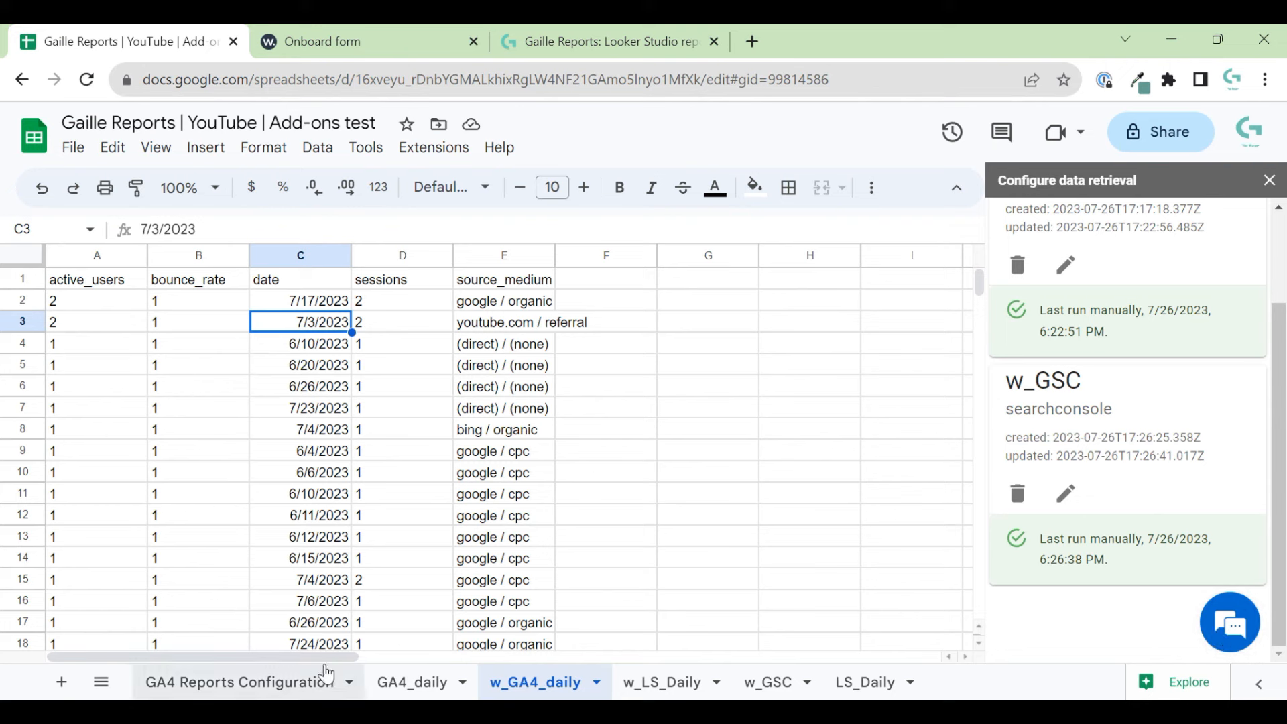
left_click(433, 148)
mouse_move(542, 385)
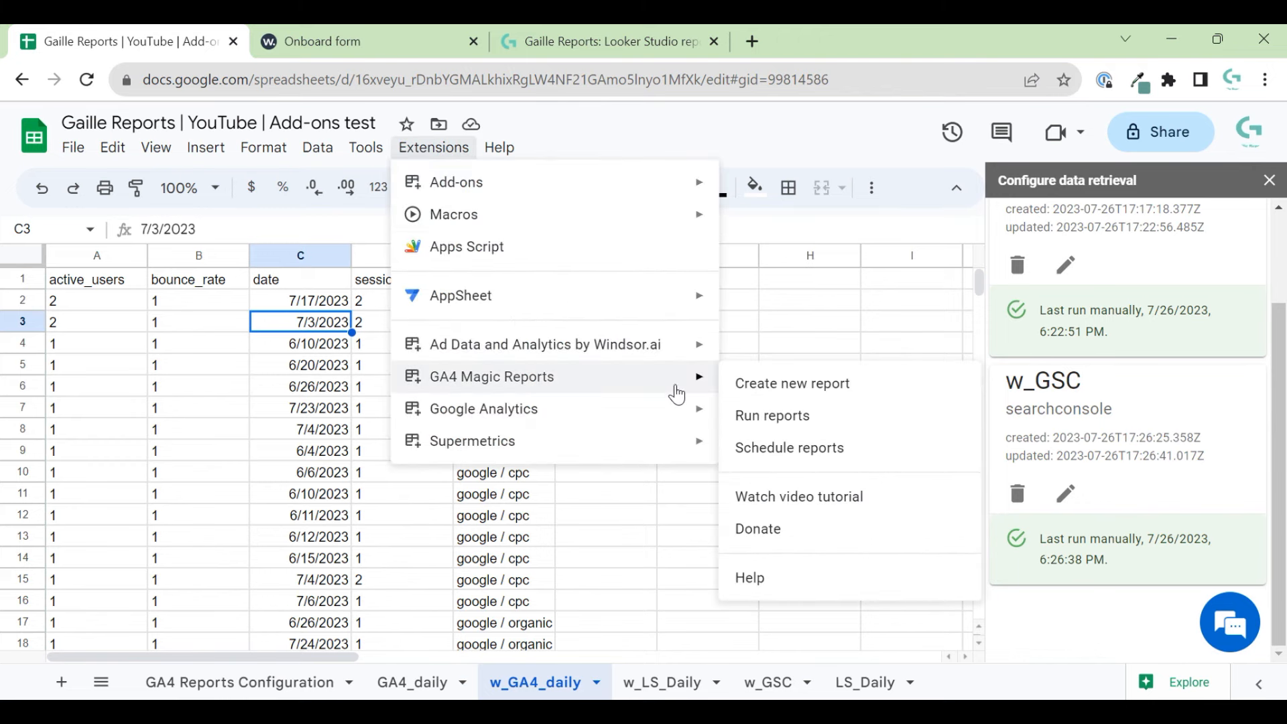
left_click(295, 406)
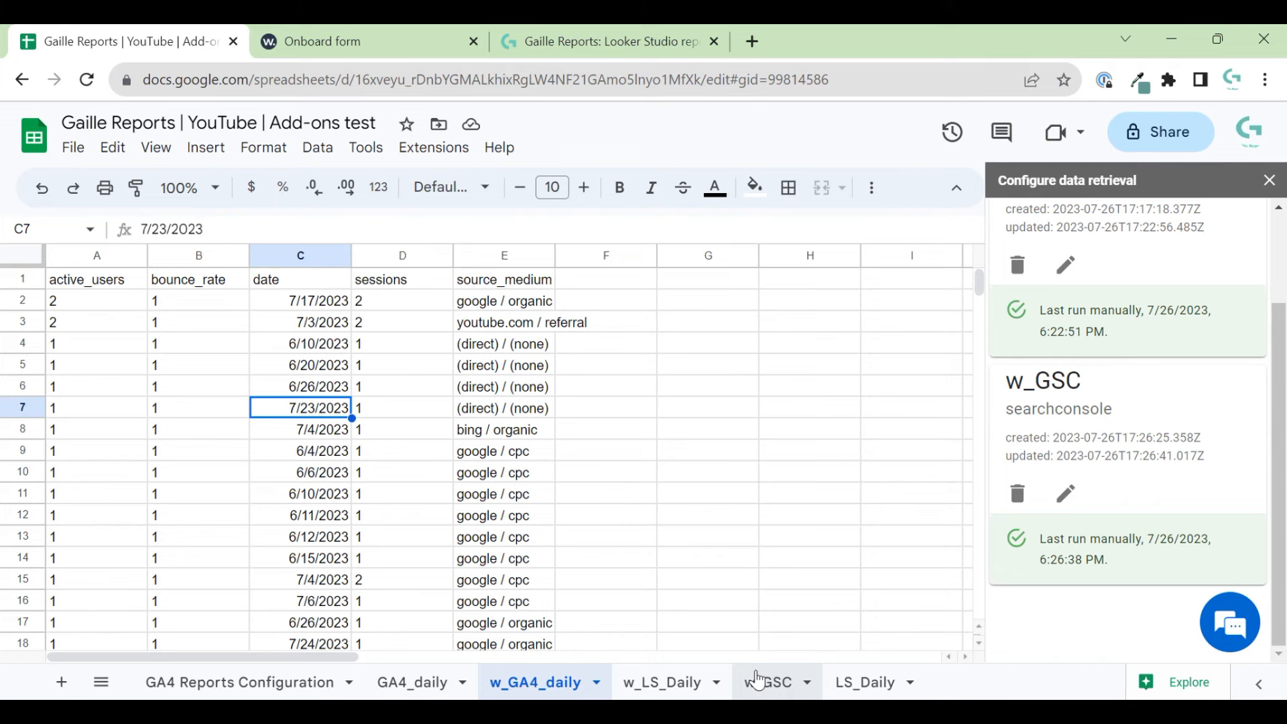
left_click(366, 34)
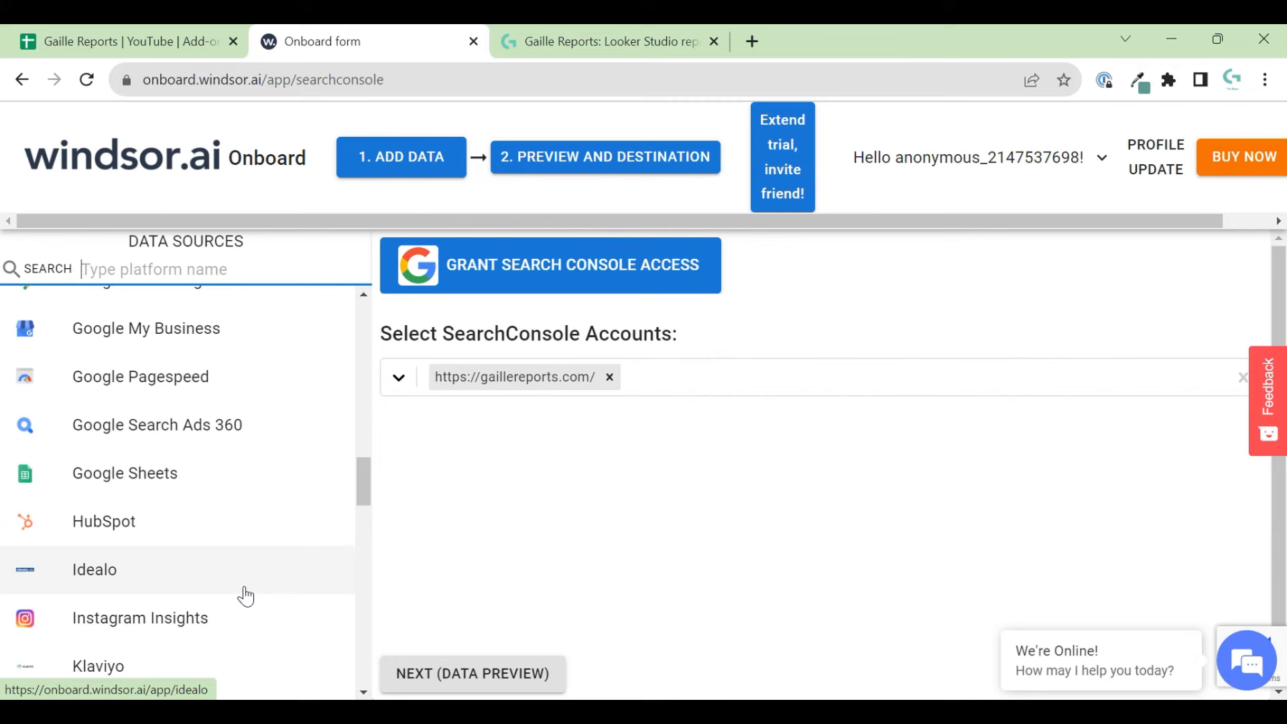
- Return to the spreadsheet and select cell G11 on the w_GA4_daily sheet
left_click(123, 28)
left_click(706, 501)
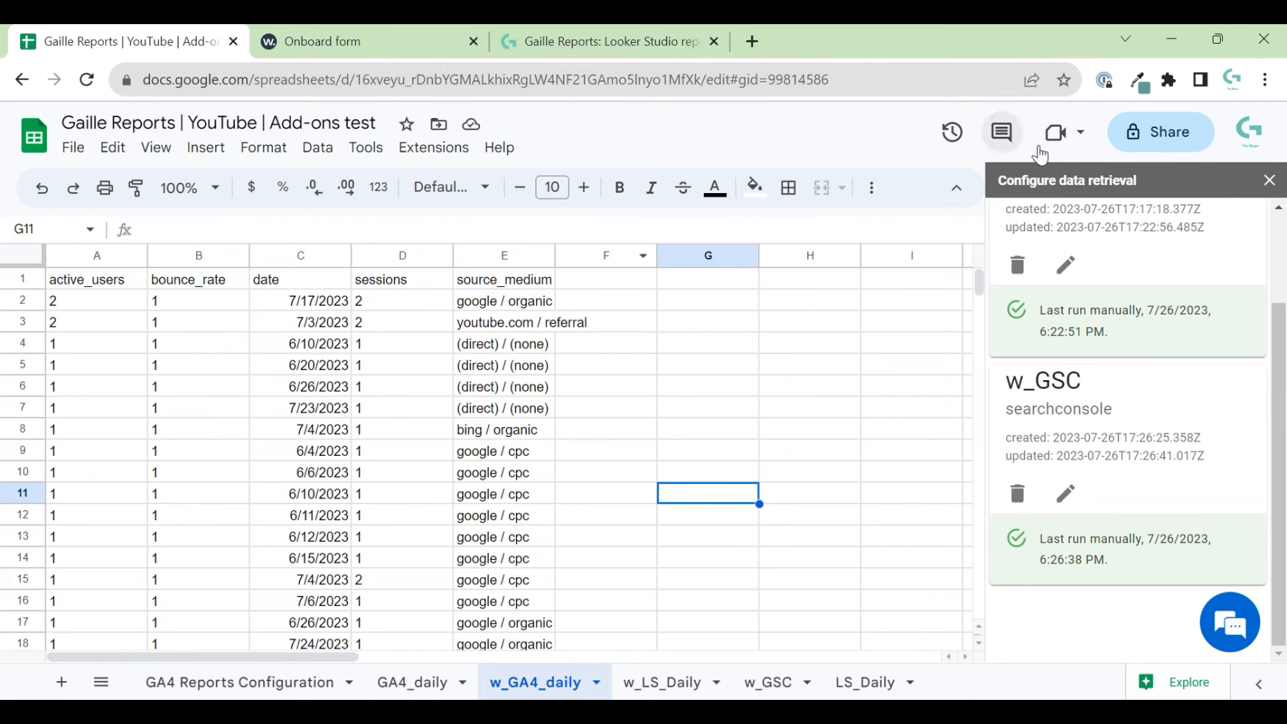
- Close the Configure data retrieval sidebar and show the Onboard Search Console page for gaillereports.com
left_click(1268, 181)
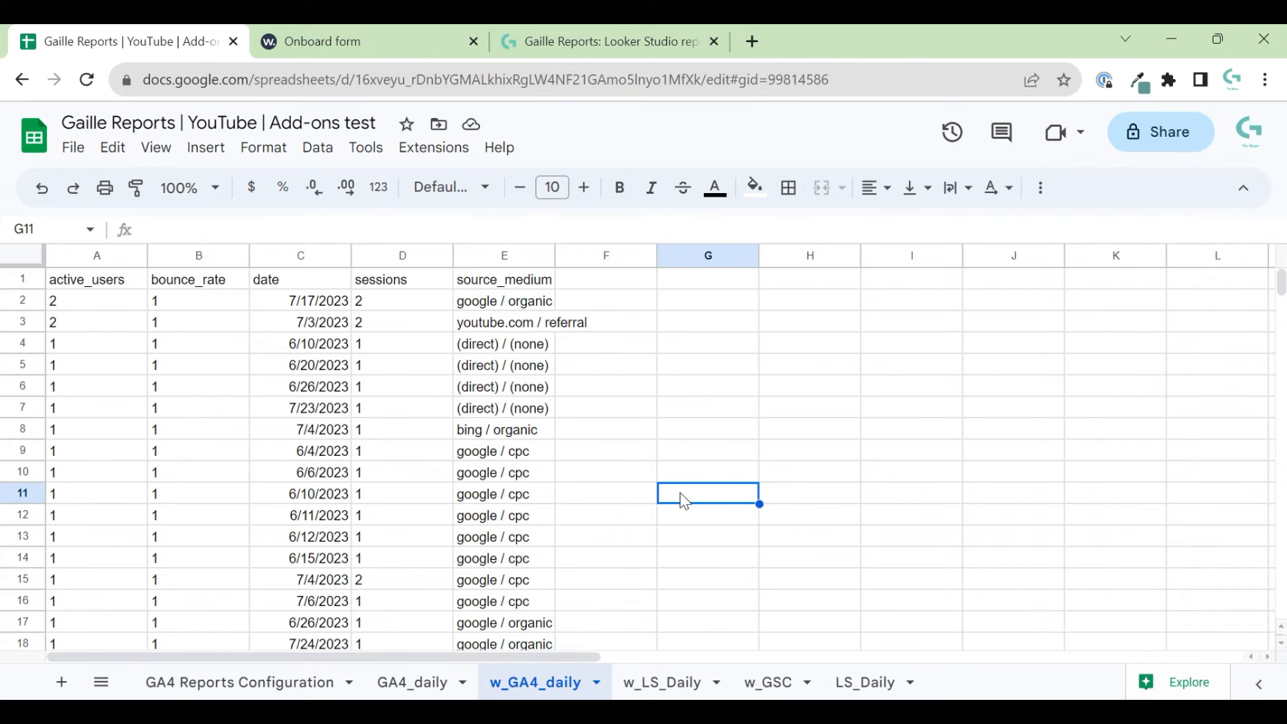
left_click(322, 41)
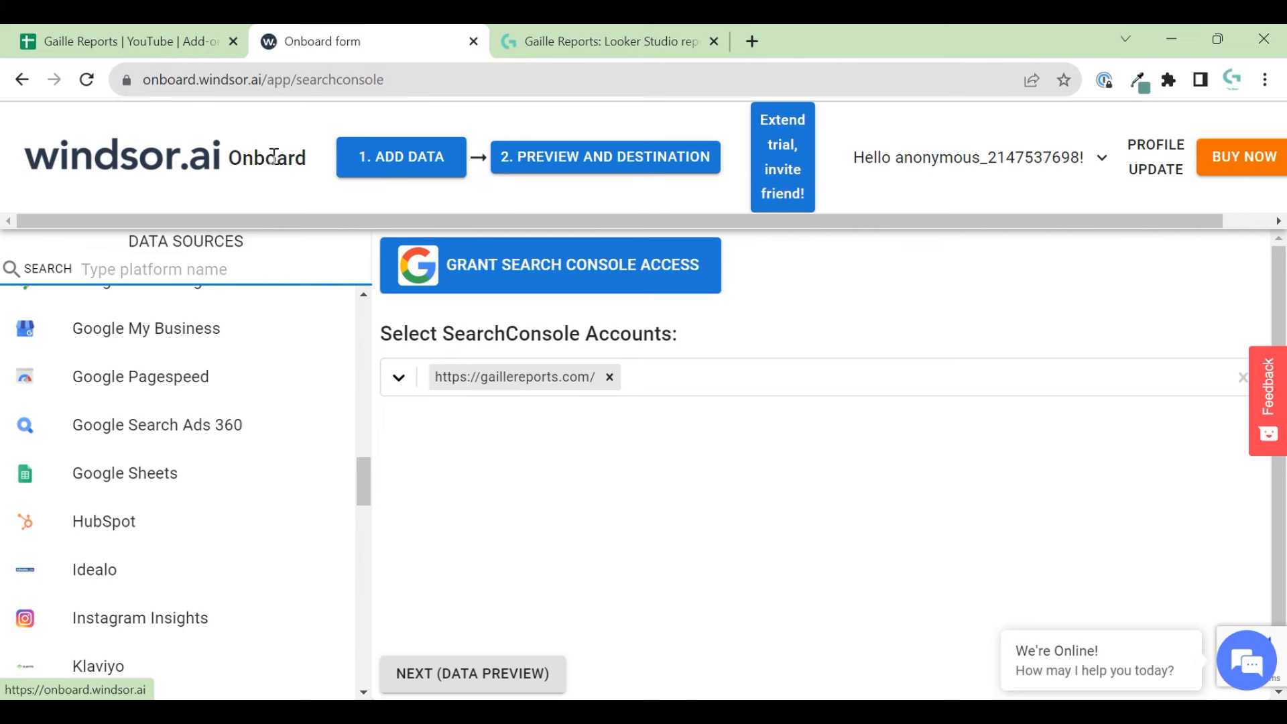